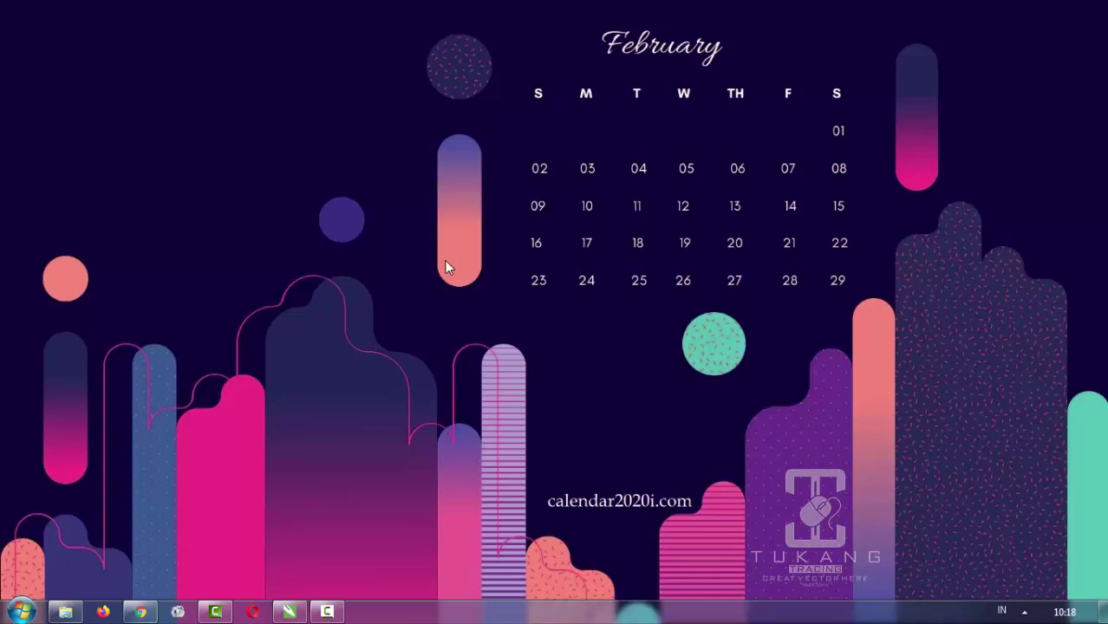
Restore the CorelDRAW X7 window that shows the burger sketch
left_click(290, 612)
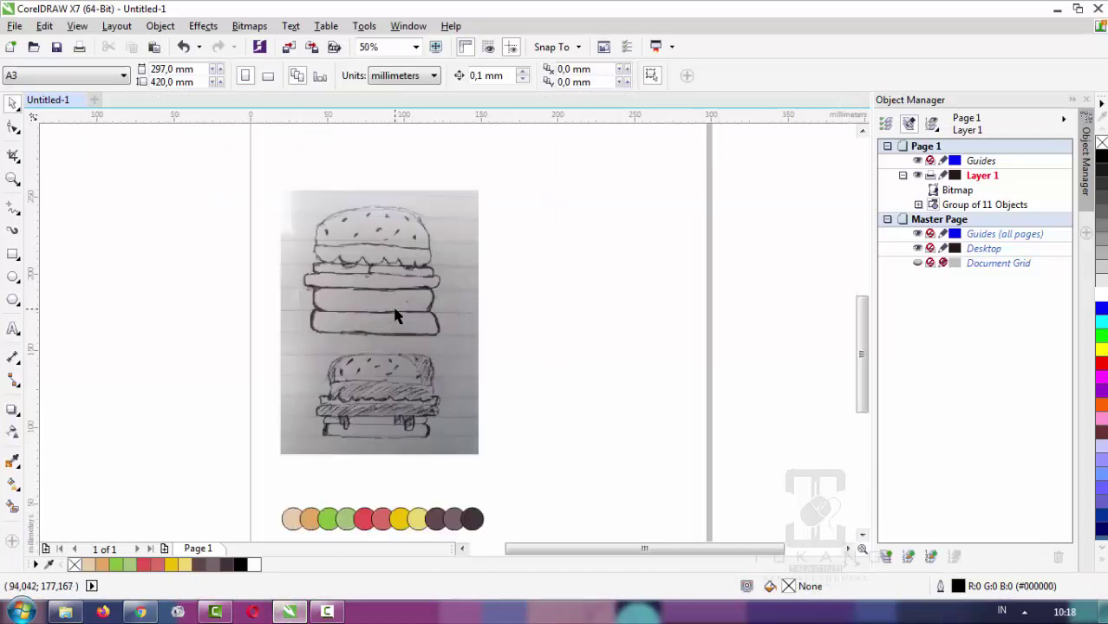
Move the scanned sketch up and crop it to just the lower hatched burger
left_click(429, 278)
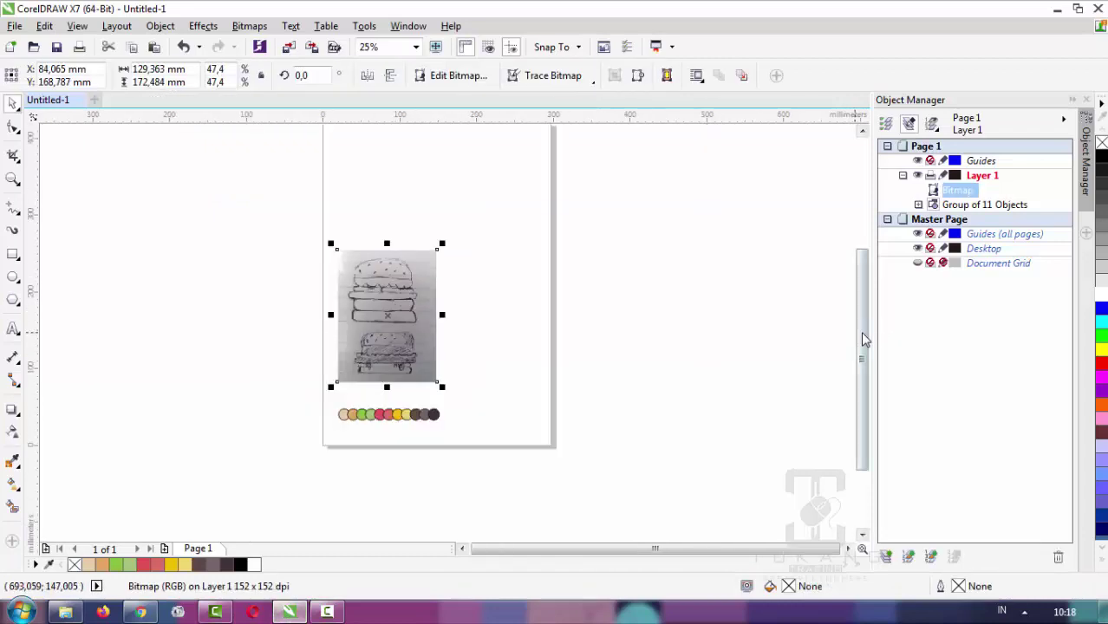
scroll(863, 338, "up", 1)
scroll(373, 321, "up", 2)
left_click_drag(409, 351, 407, 298)
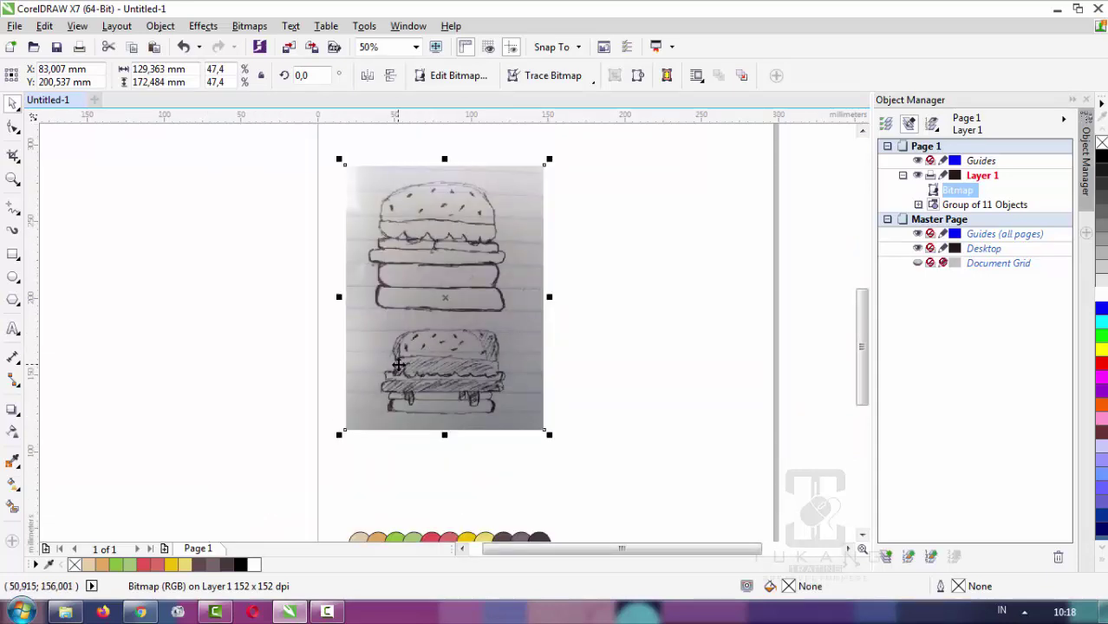
scroll(399, 351, "up", 1)
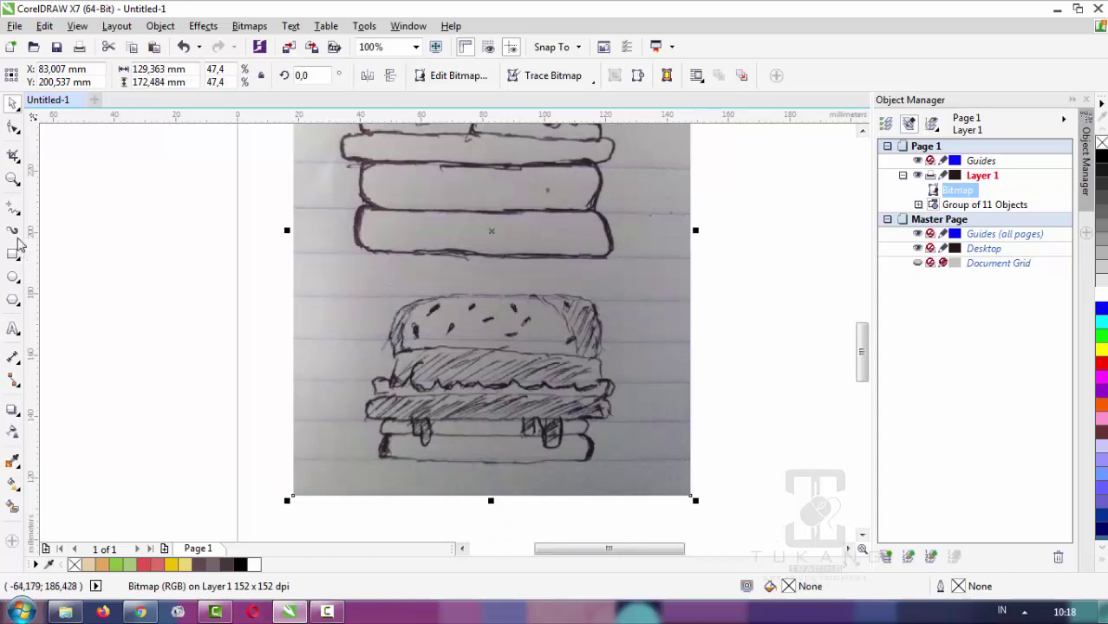
left_click(13, 155)
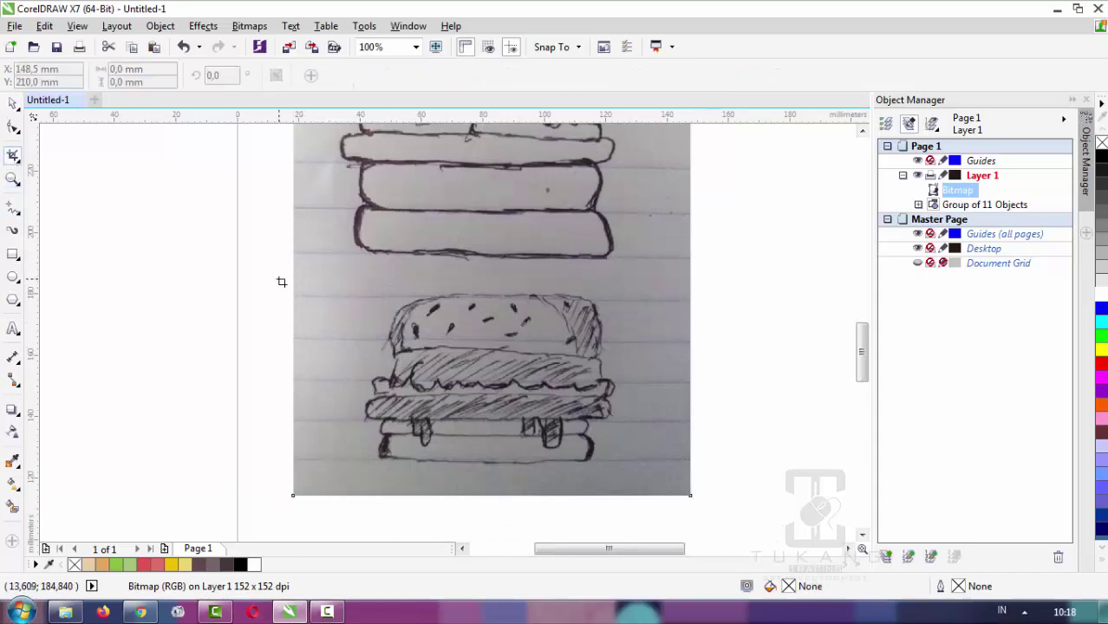
left_click_drag(292, 281, 696, 500)
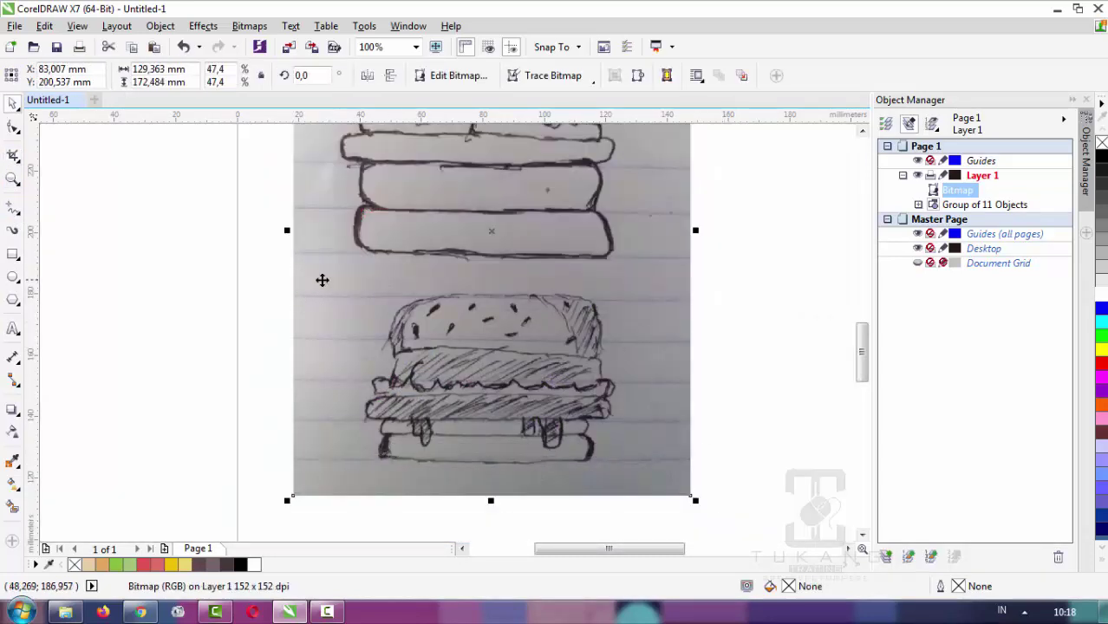
left_click_drag(322, 280, 298, 287)
key("Return")
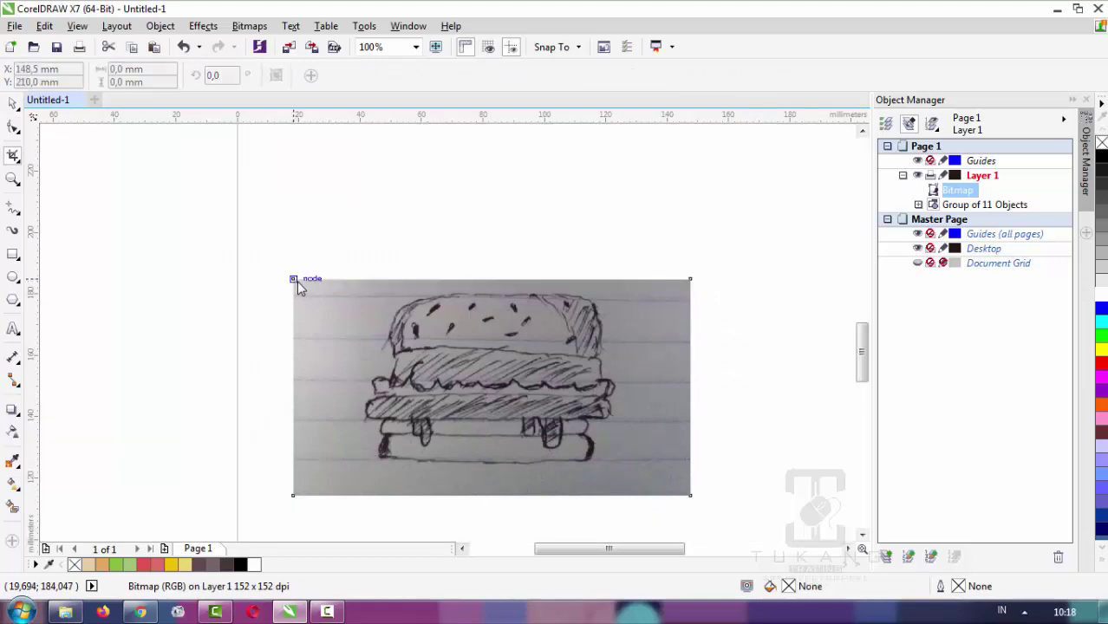
Enlarge the cropped burger sketch to about 224 × 122 mm
left_click(13, 104)
scroll(349, 317, "down", 1)
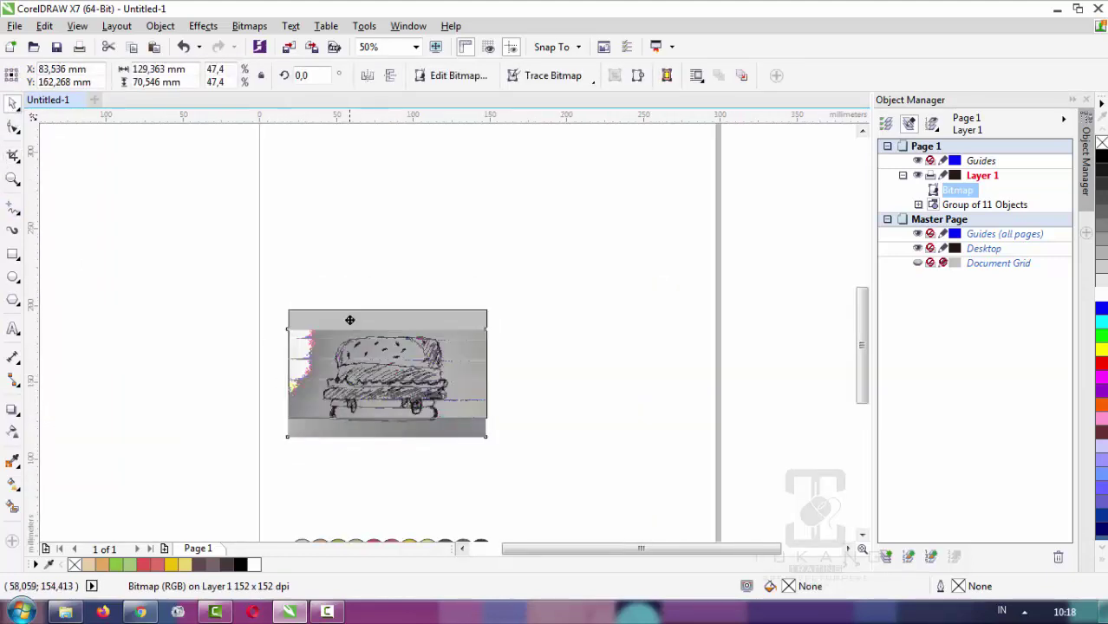
scroll(378, 332, "down", 1)
left_click_drag(436, 314, 503, 347)
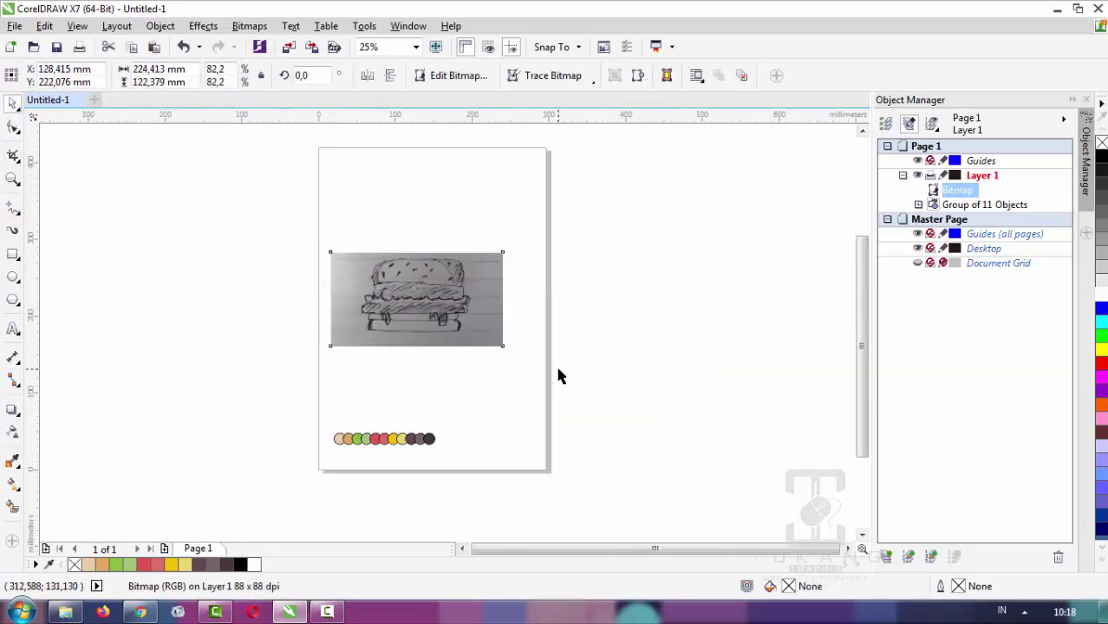
left_click(559, 377)
left_click(26, 78)
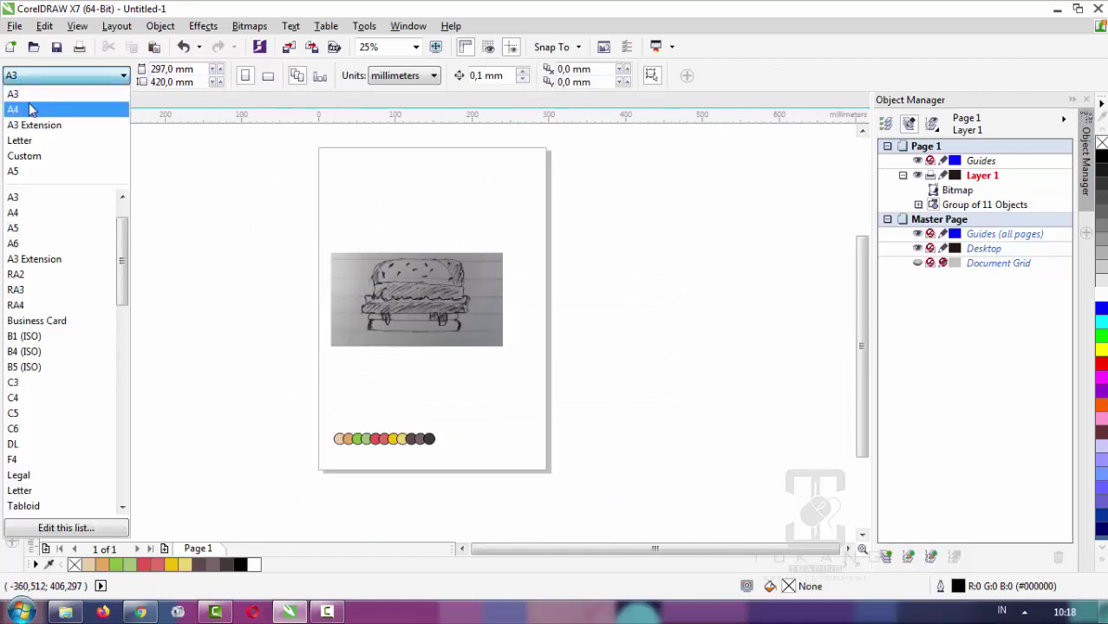
Set the page to A4, then scale and centre the burger sketch on it
left_click(29, 109)
left_click(389, 290)
left_click_drag(522, 347, 508, 345)
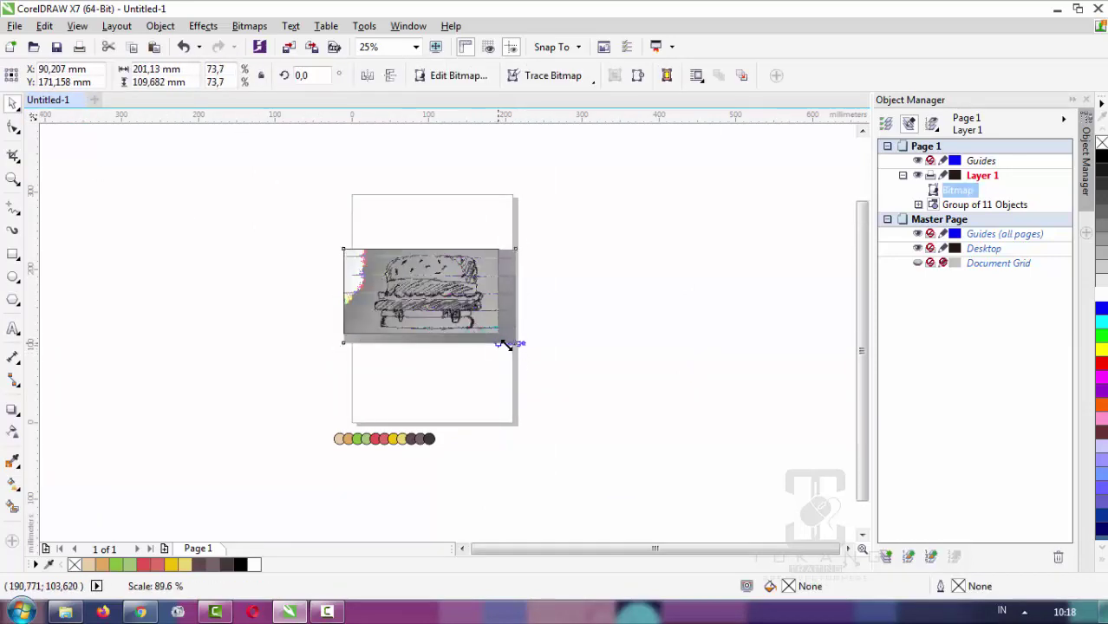
scroll(508, 344, "up", 1)
left_click_drag(436, 250, 459, 287)
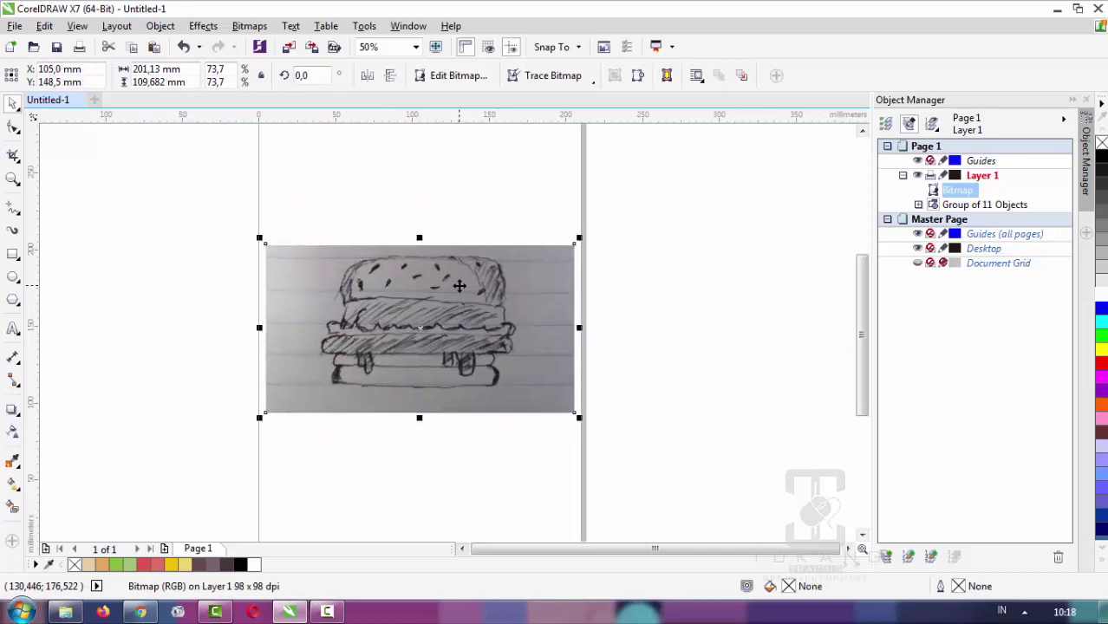
scroll(448, 318, "down", 1)
Move the colour swatch row up to sit just beneath the sketch
left_click_drag(280, 418, 468, 521)
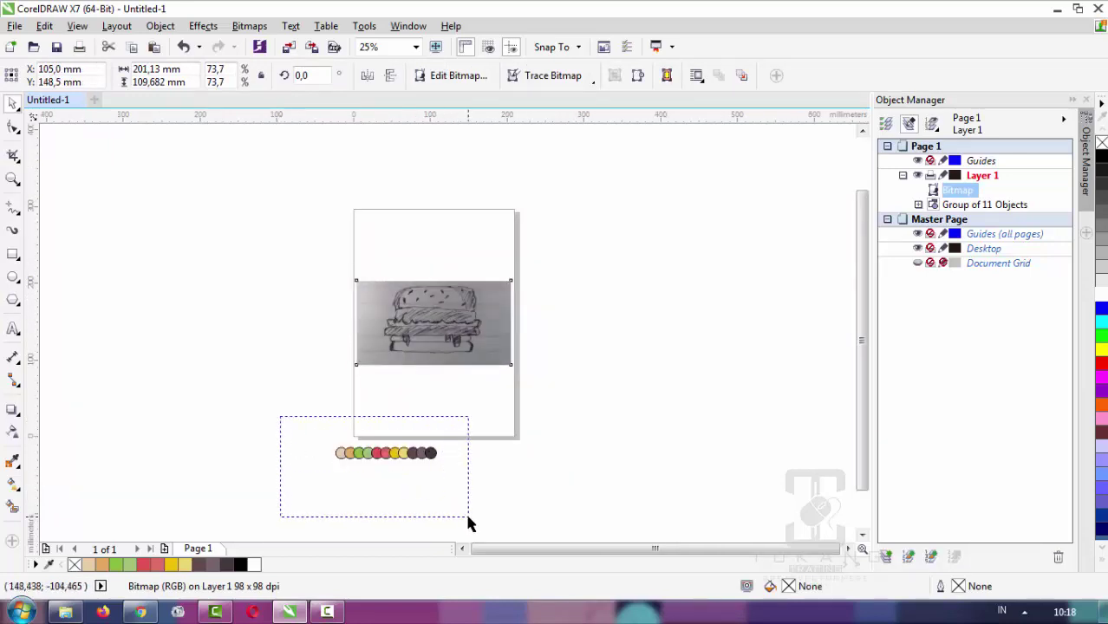
scroll(406, 458, "up", 1)
left_click_drag(403, 453, 449, 289)
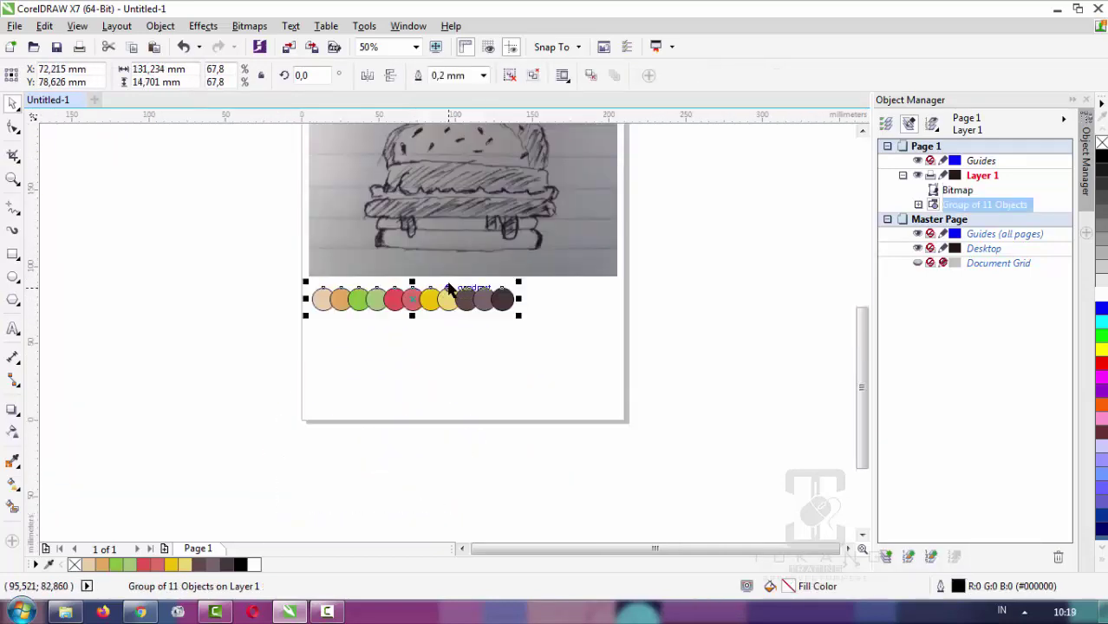
scroll(448, 289, "up", 1)
scroll(387, 391, "down", 1)
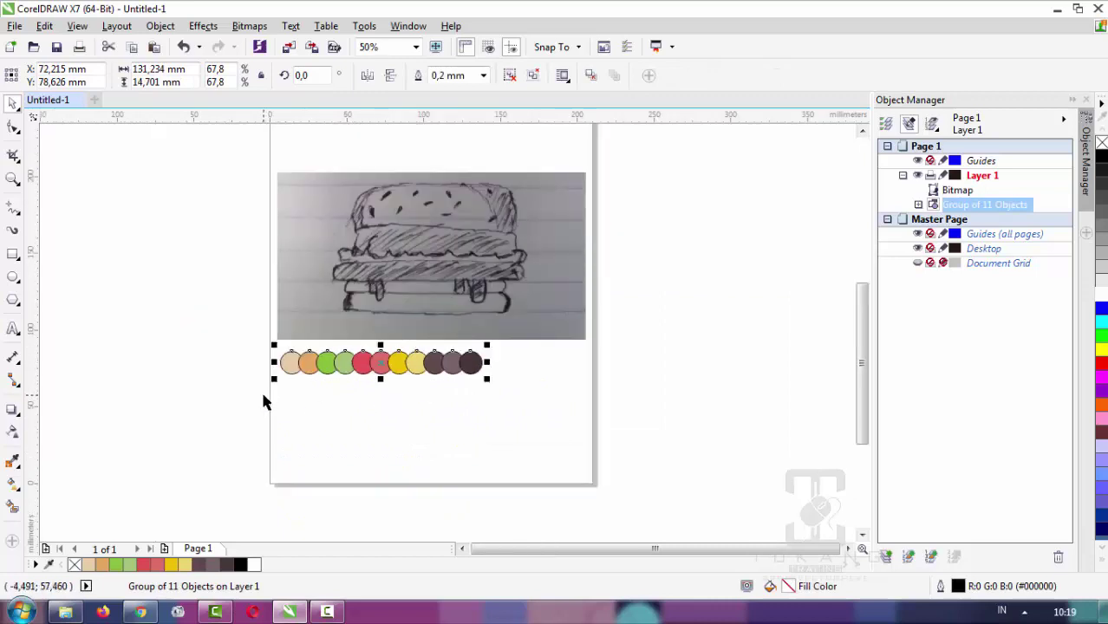
scroll(346, 382, "up", 1)
scroll(364, 389, "down", 1)
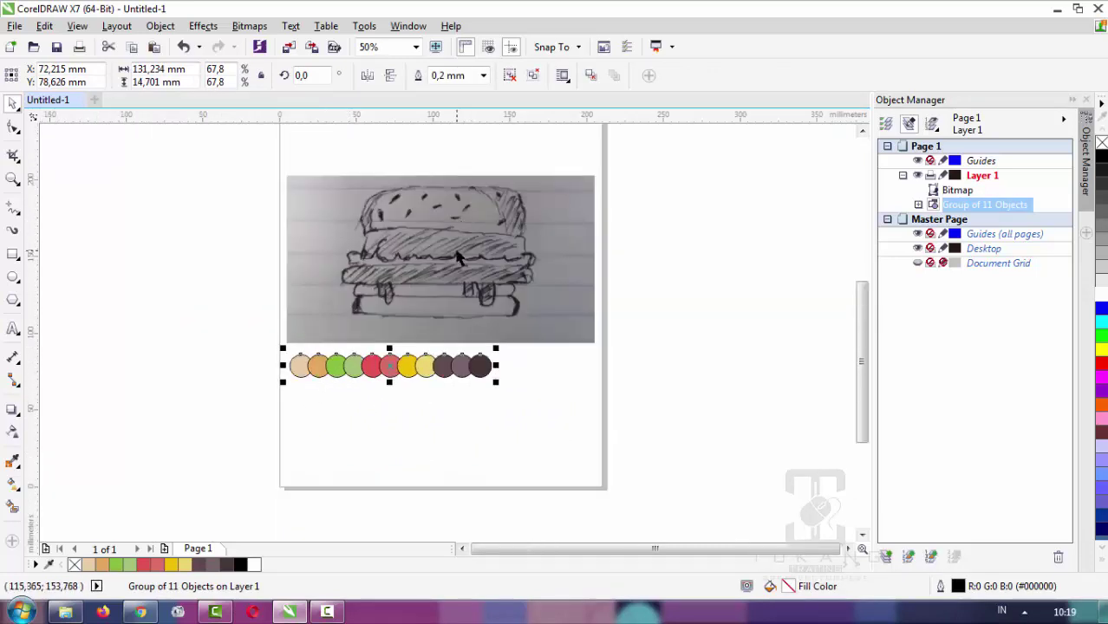
left_click(519, 302)
left_click(673, 300)
left_click(482, 284)
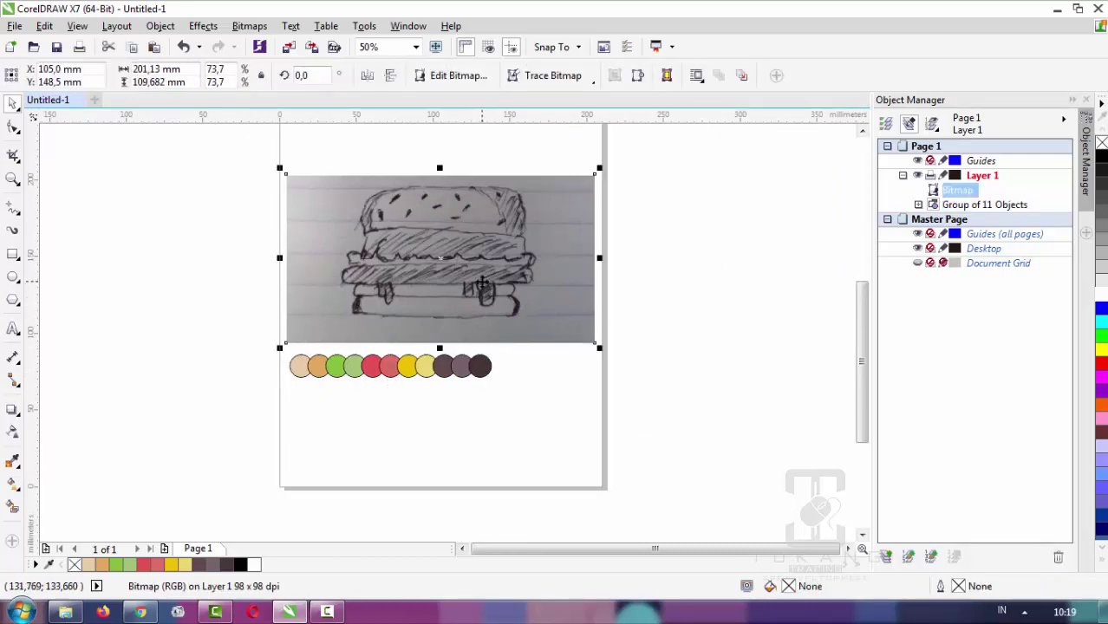
left_click(649, 265)
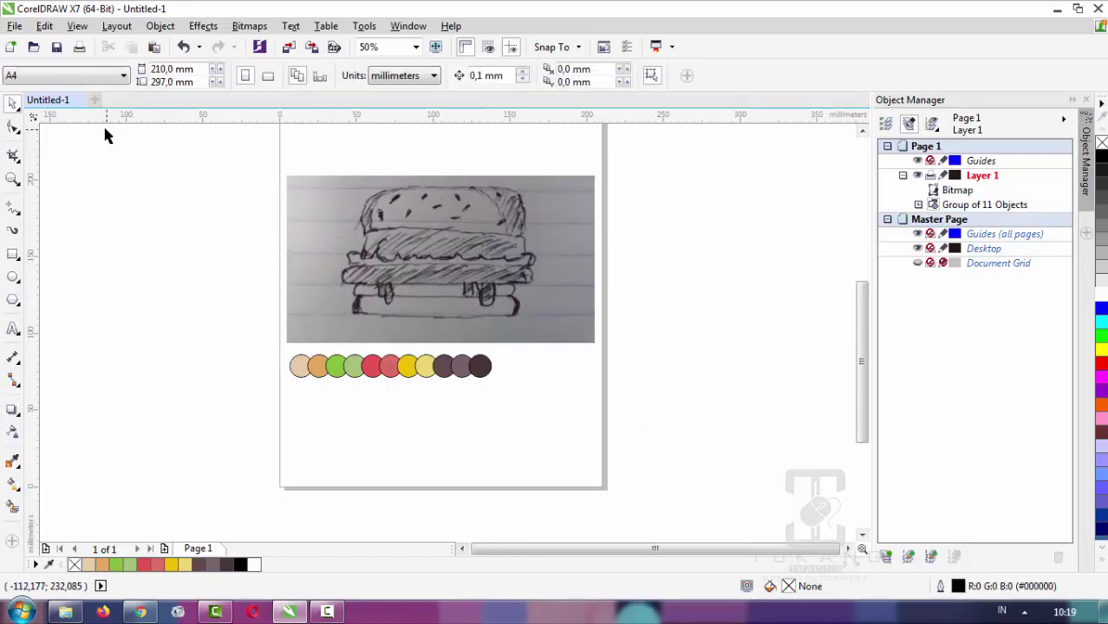
left_click(15, 25)
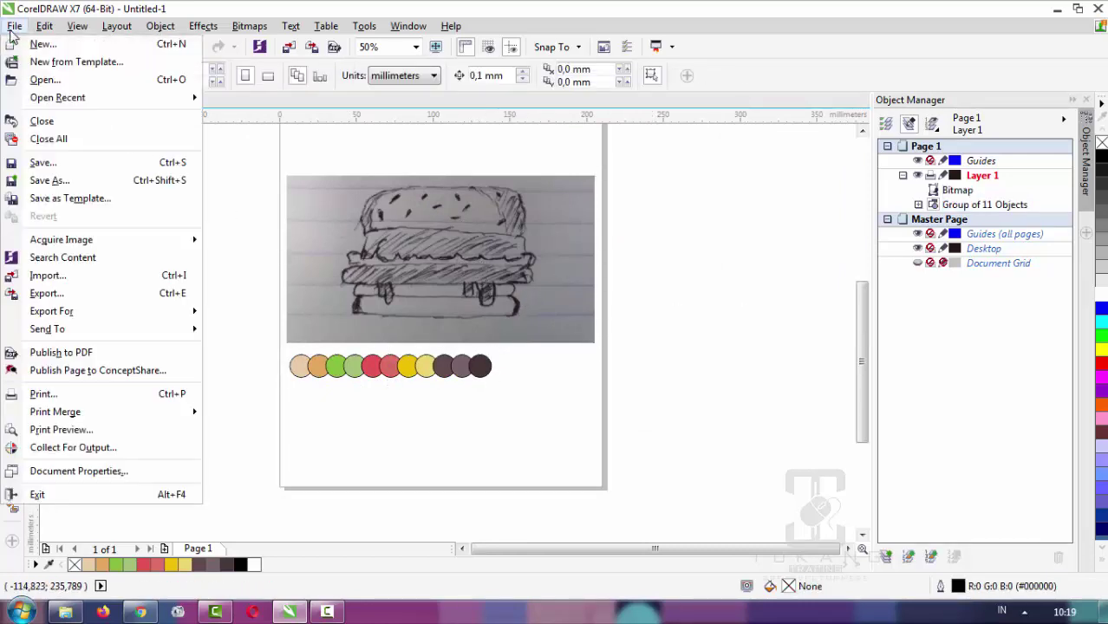
Save the drawing on the Desktop as flatdesign burger.cdr
left_click(57, 166)
scroll(752, 179, "up", 3)
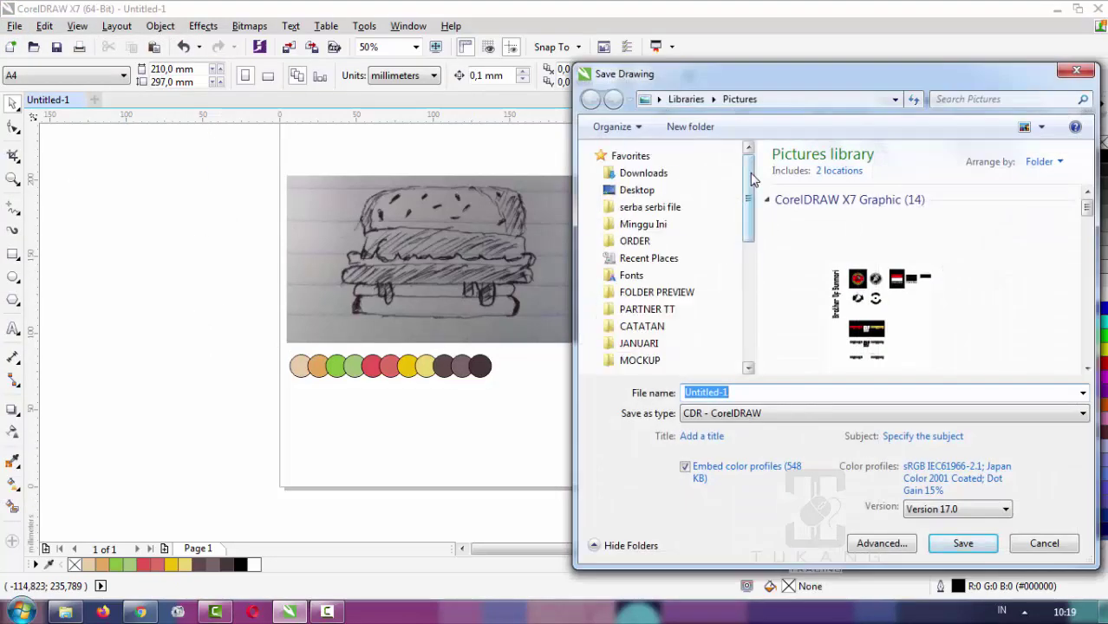
left_click(708, 191)
type("f")
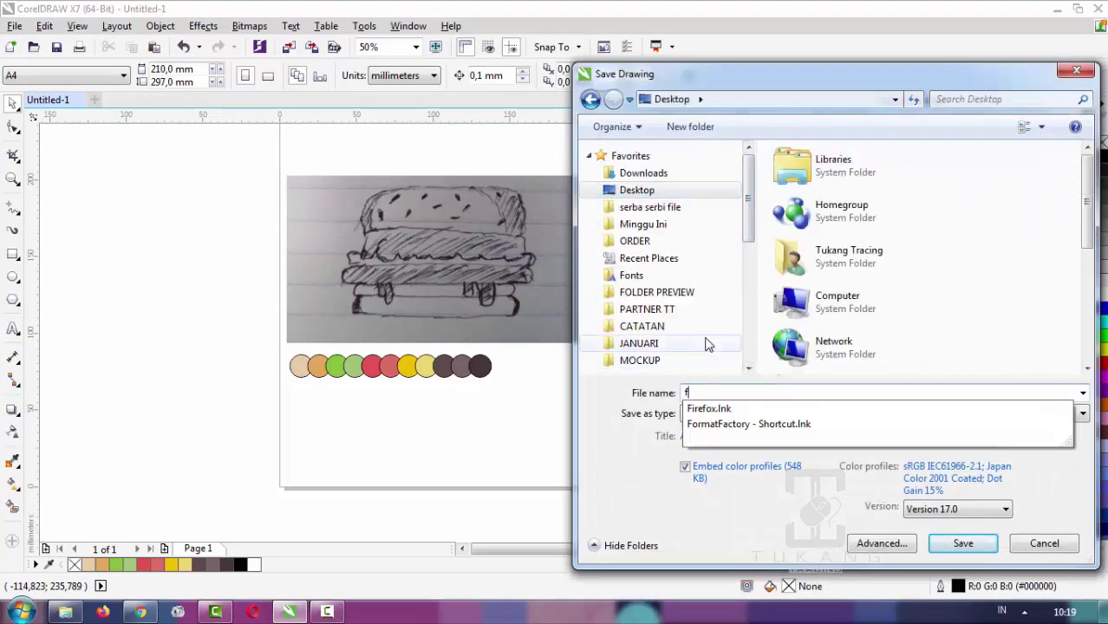
type("latdeis")
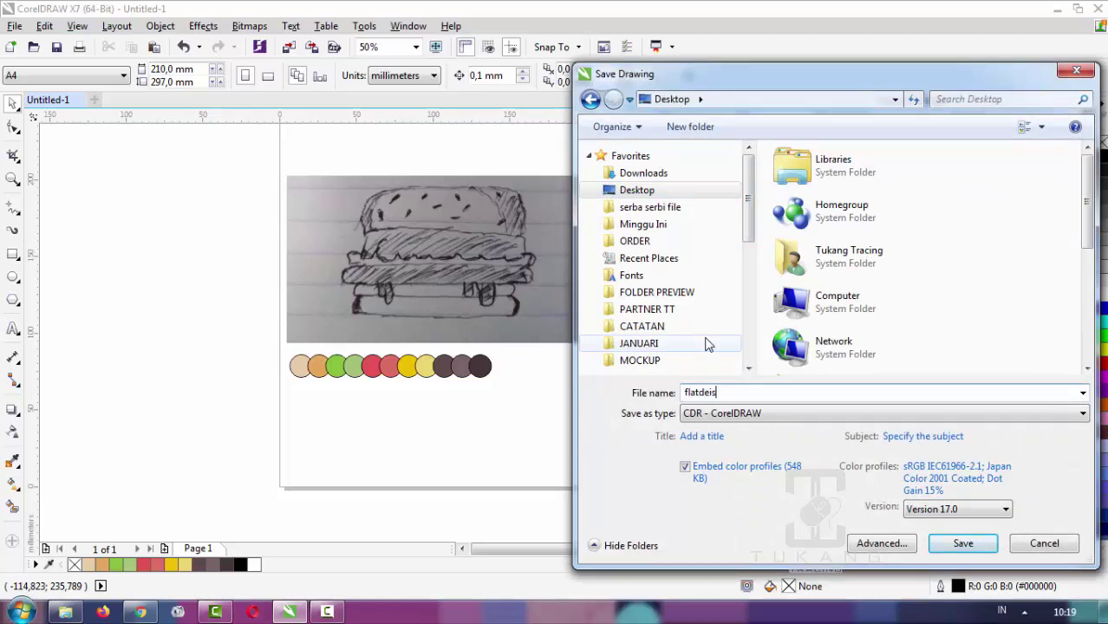
key("BackSpace")
key("BackSpace")
type("sign ")
type("burger")
key("Return")
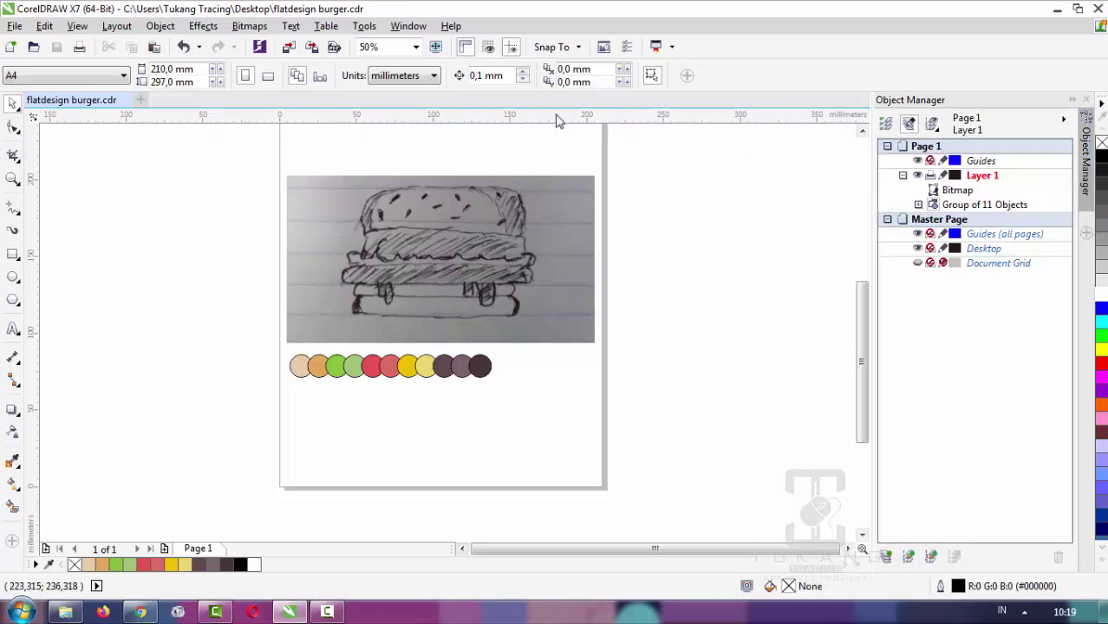
Add a horizontal guideline near the sketch's top and undo an accidental sketch rotation
left_click(418, 28)
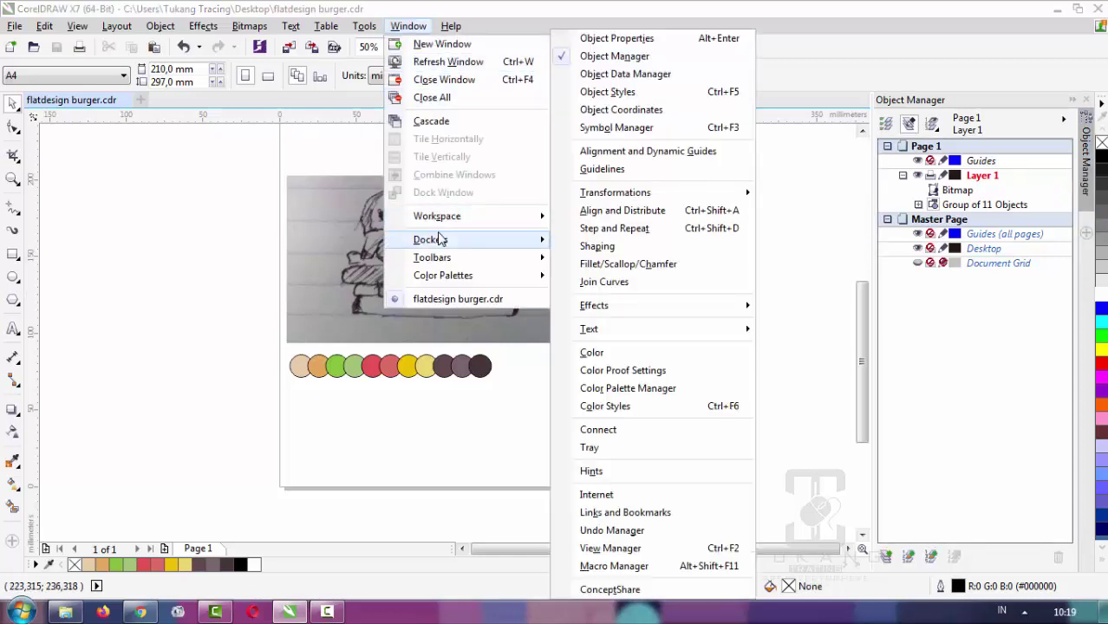
mouse_move(431, 239)
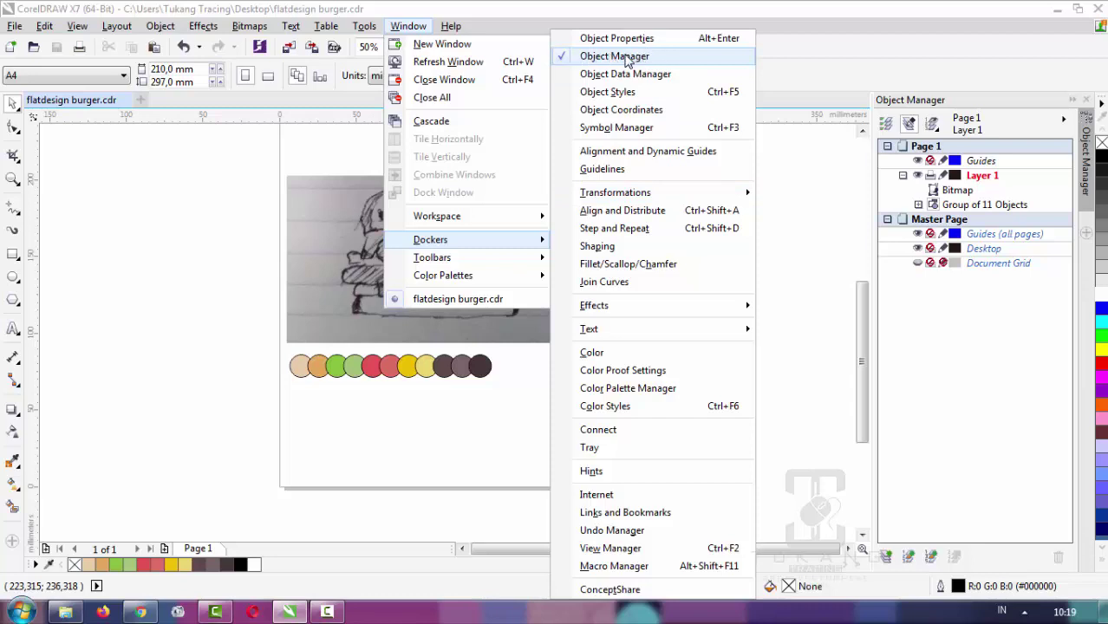
left_click(969, 343)
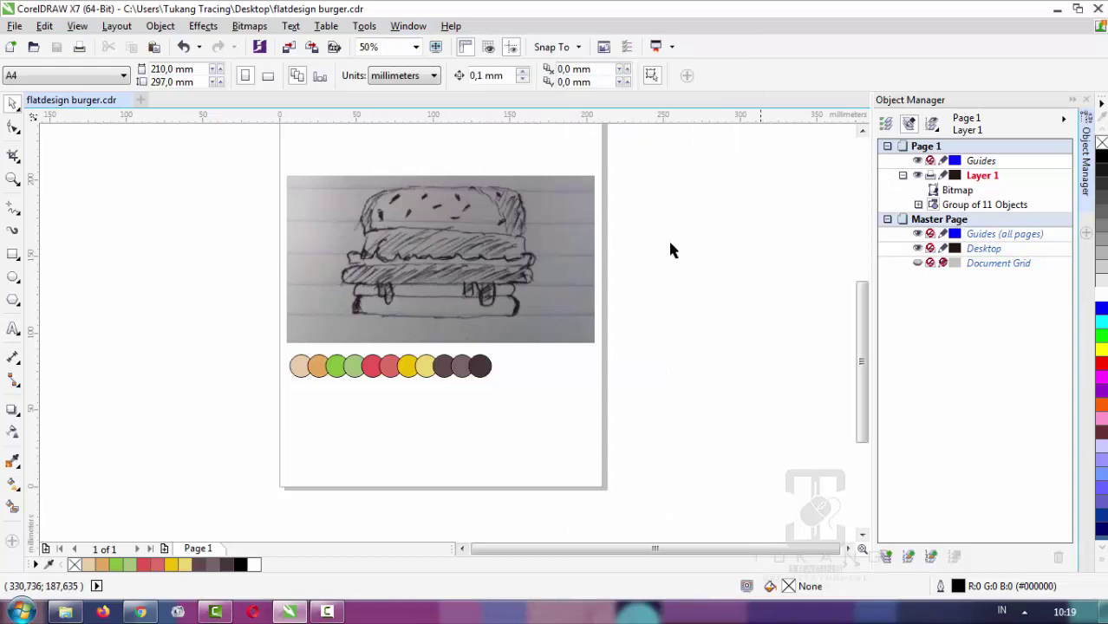
scroll(433, 235, "up", 1)
left_click(433, 228)
scroll(522, 266, "down", 1)
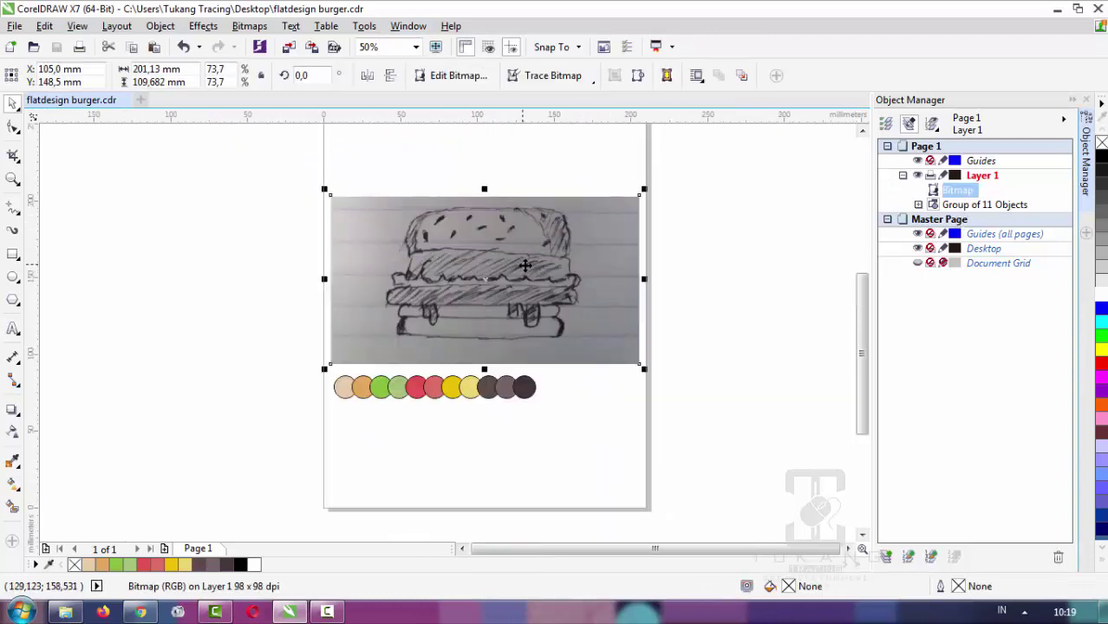
scroll(533, 259, "up", 1)
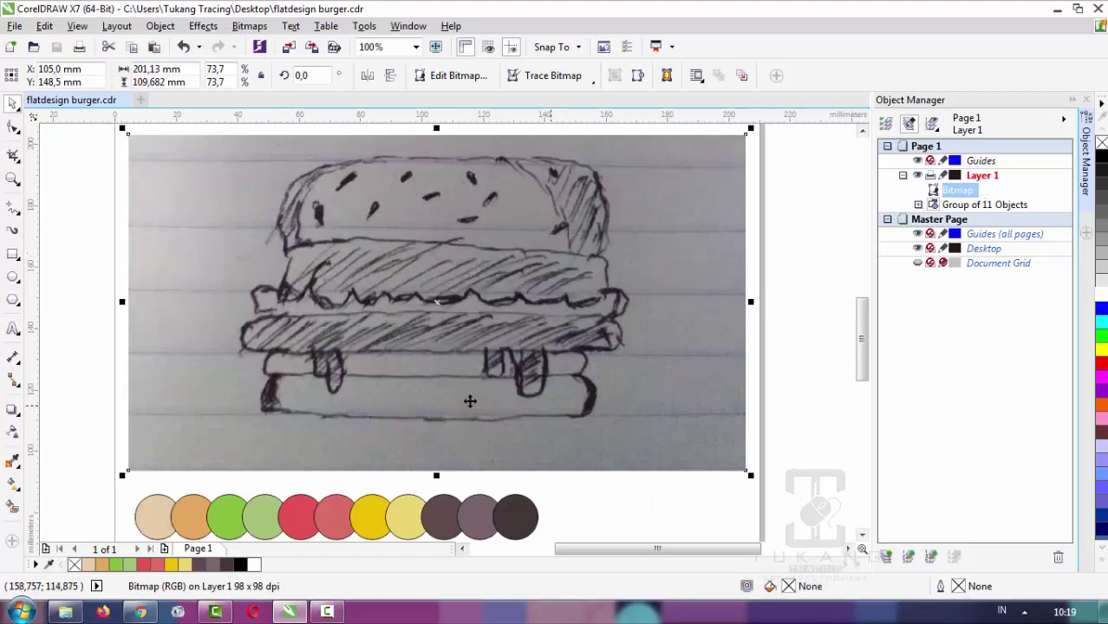
left_click(262, 366)
mouse_move(463, 145)
left_mouse_down()
mouse_move(425, 154)
mouse_move(443, 156)
left_mouse_up()
left_click(615, 324)
key("ctrl+z")
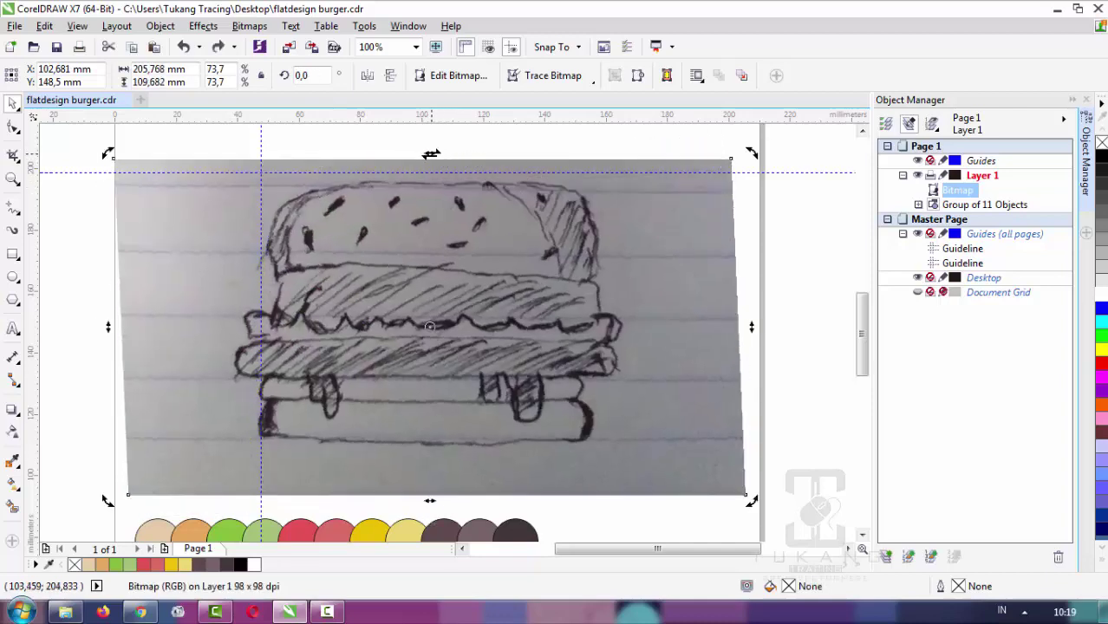
Add another guideline across the sketch, then delete all guidelines via the Object Manager
left_click(445, 169)
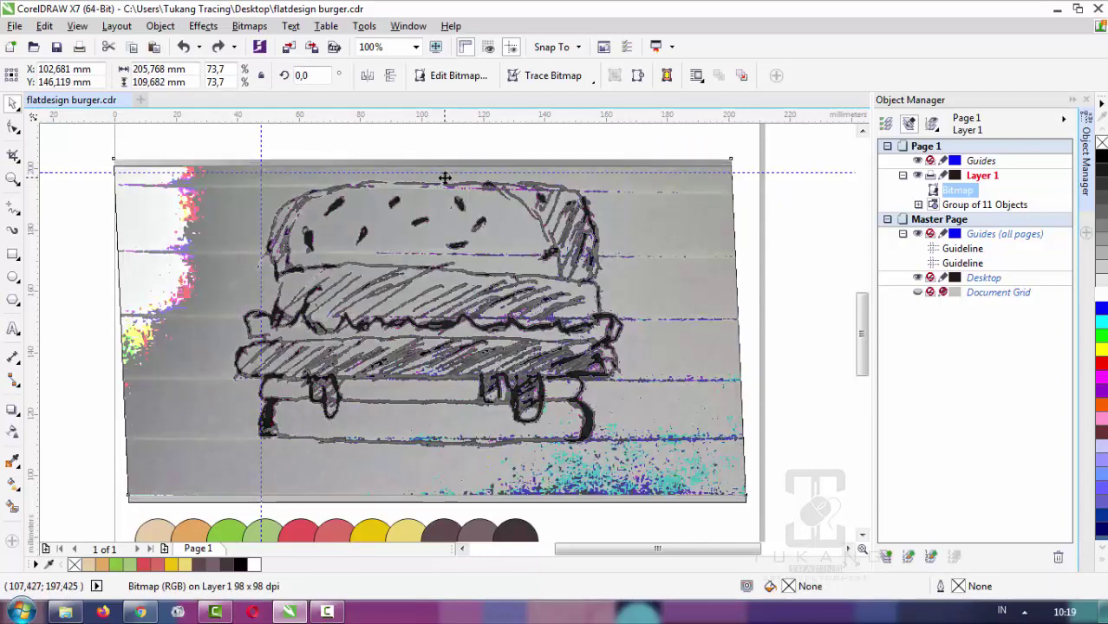
left_click_drag(445, 116, 444, 441)
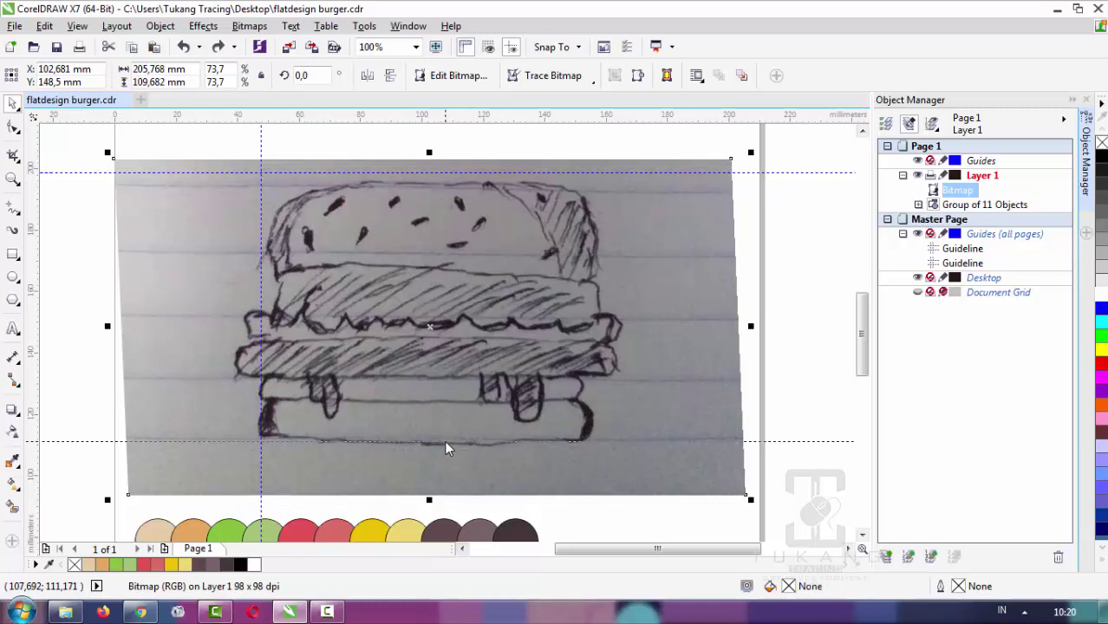
left_click(444, 442)
key("F3")
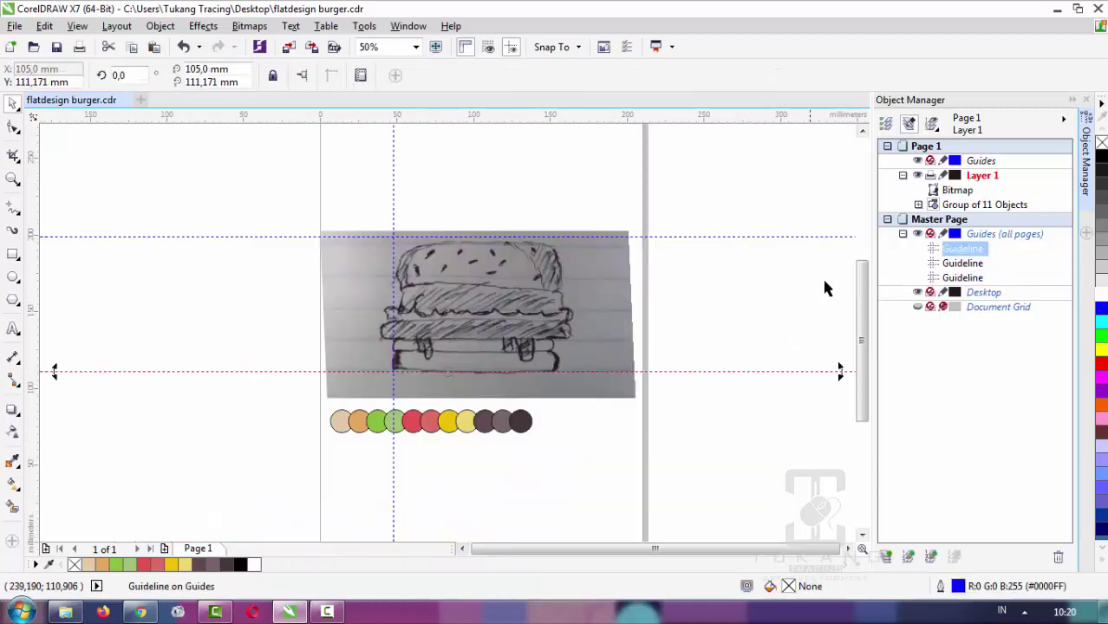
left_click(957, 278, "shift")
key("Delete")
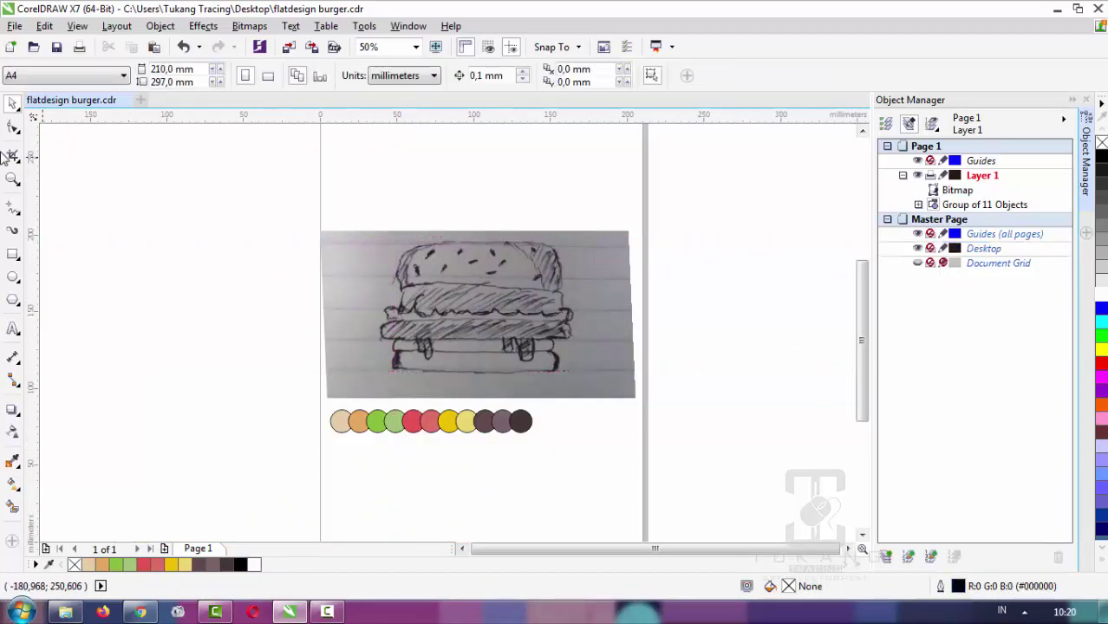
Crop the sketch to the burger area, moving the colour circles aside
left_click(11, 156)
mouse_move(372, 236)
left_mouse_down()
mouse_move(560, 379)
mouse_move(584, 378)
left_mouse_up()
key("Return")
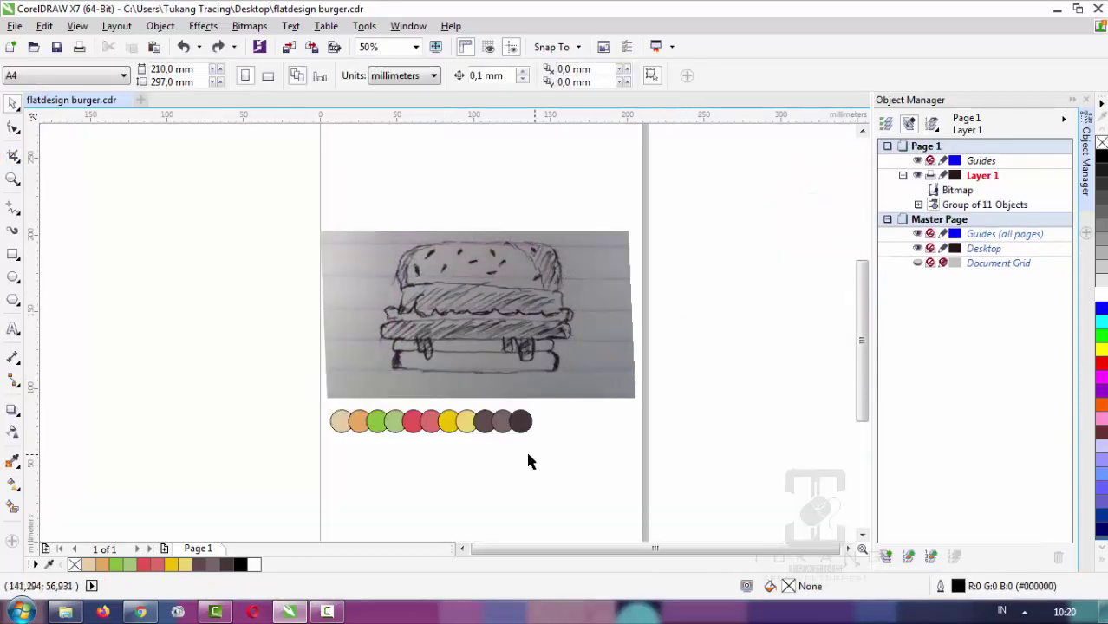
left_click(521, 423)
left_click_drag(520, 423, 200, 479)
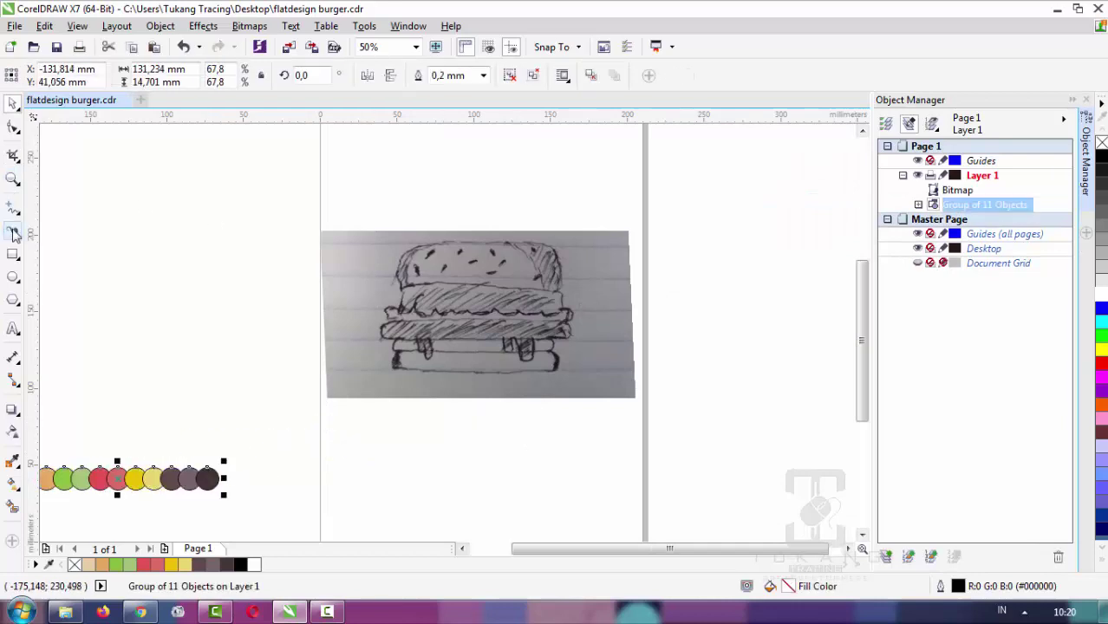
left_click(352, 291)
left_click(13, 155)
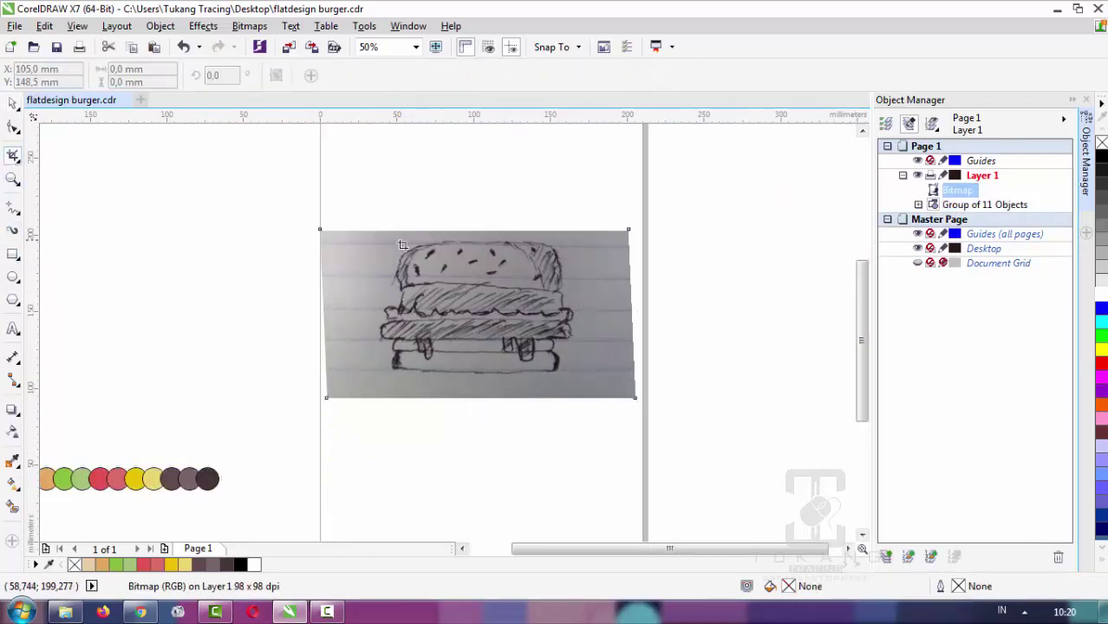
left_click_drag(374, 242, 590, 386)
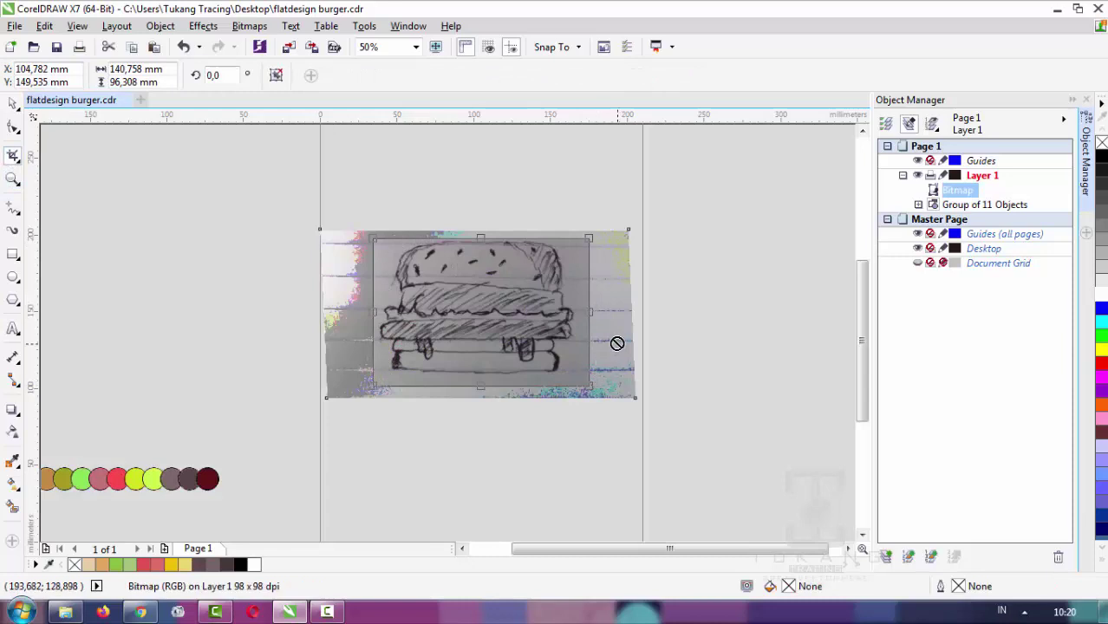
key("Return")
Reposition and enlarge the sketch to about 185 × 127 mm, circles back beneath it
left_click(13, 102)
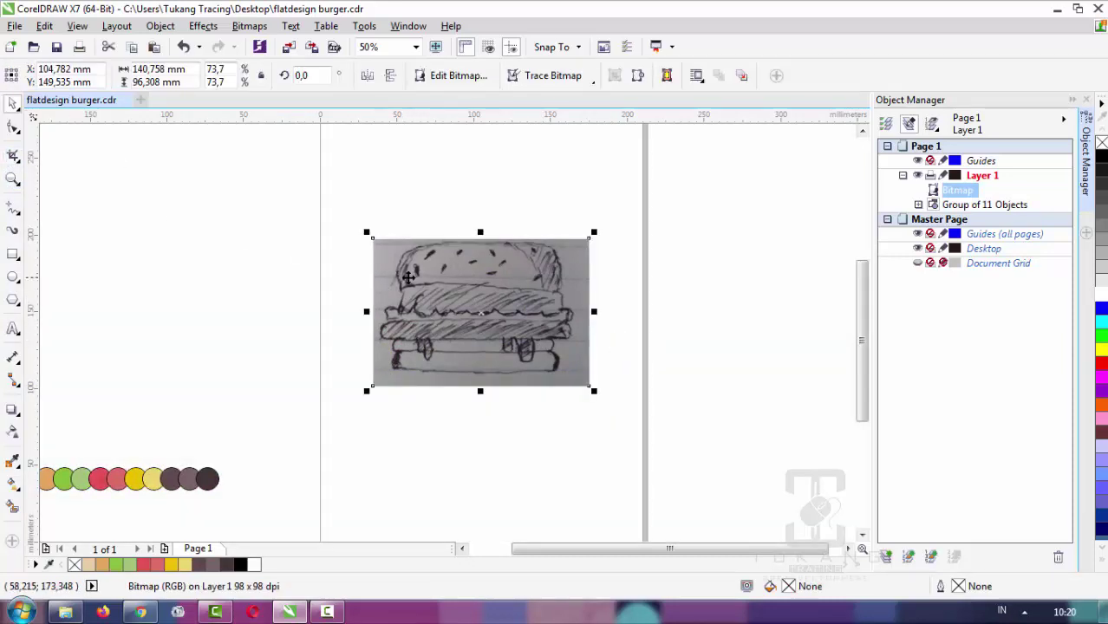
left_click_drag(420, 301, 391, 279)
left_click_drag(563, 370, 628, 416)
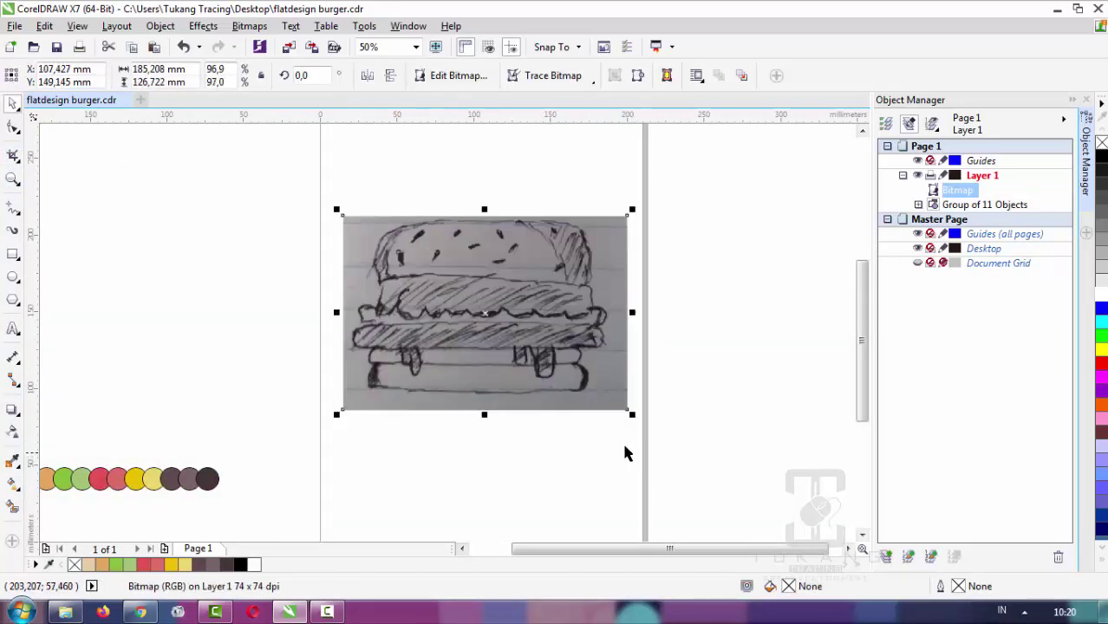
left_click_drag(173, 479, 489, 437)
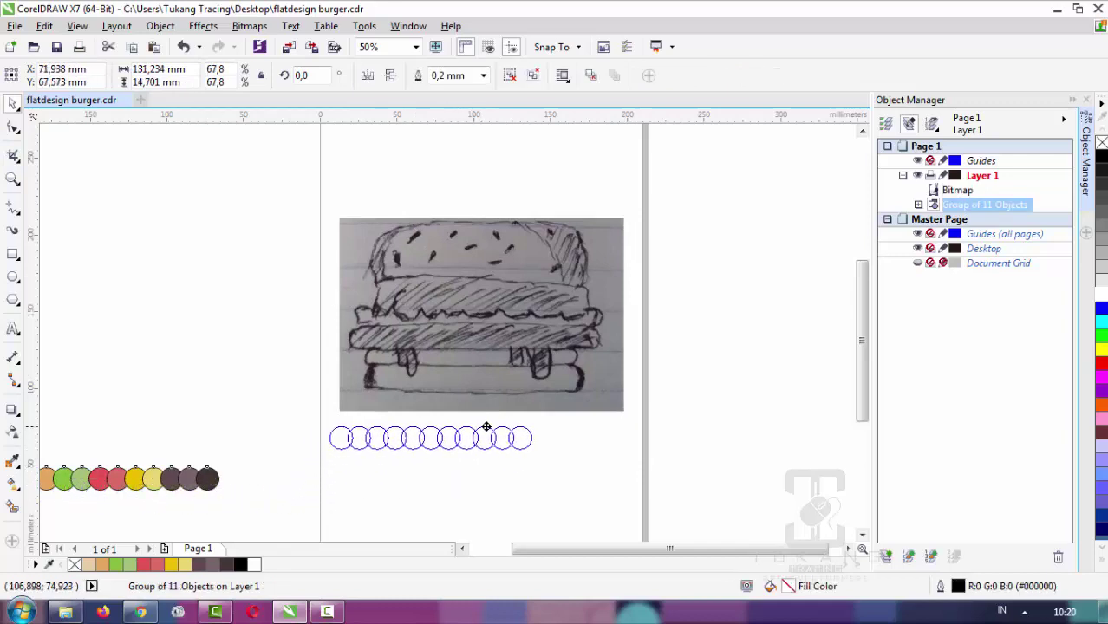
left_click(763, 328)
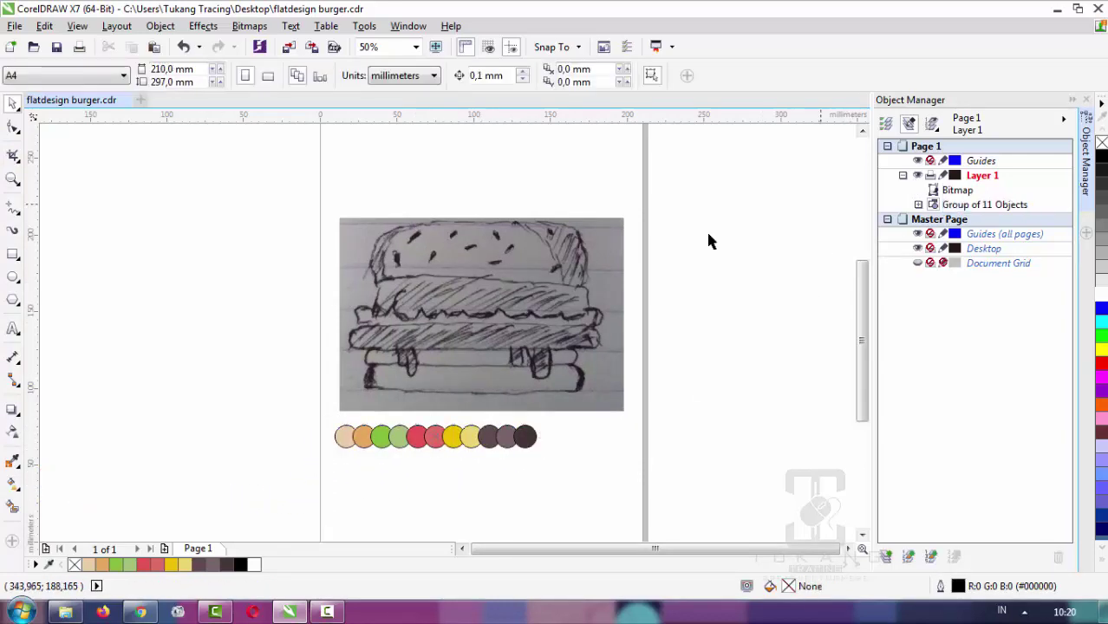
Create a new Layer 2 above Layer 1 in the Object Manager for tracing
left_click(903, 175)
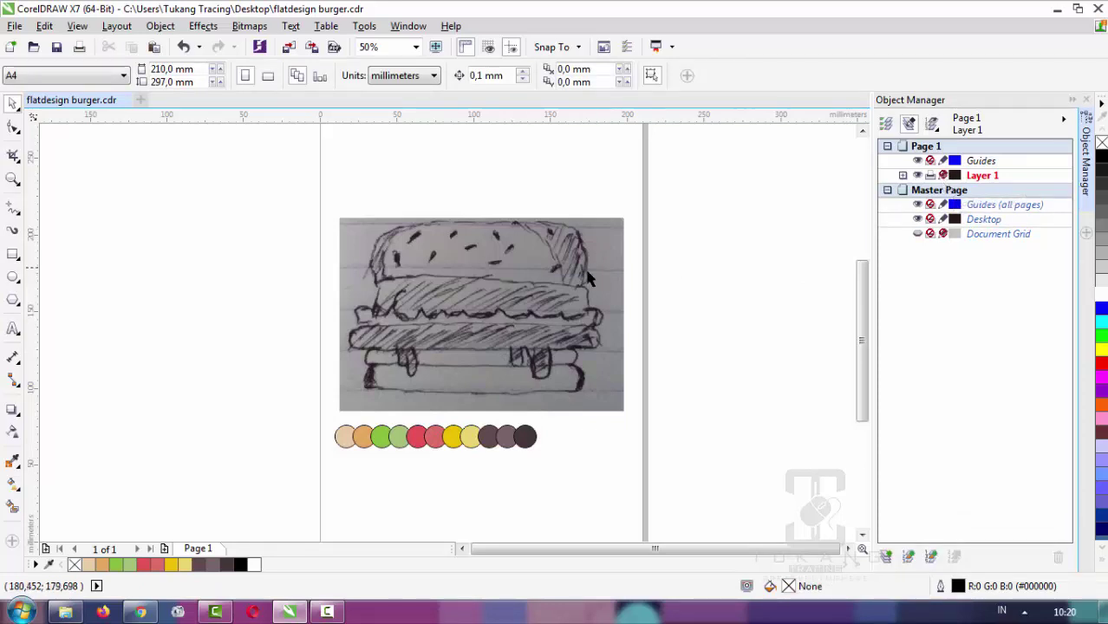
scroll(499, 328, "up", 2)
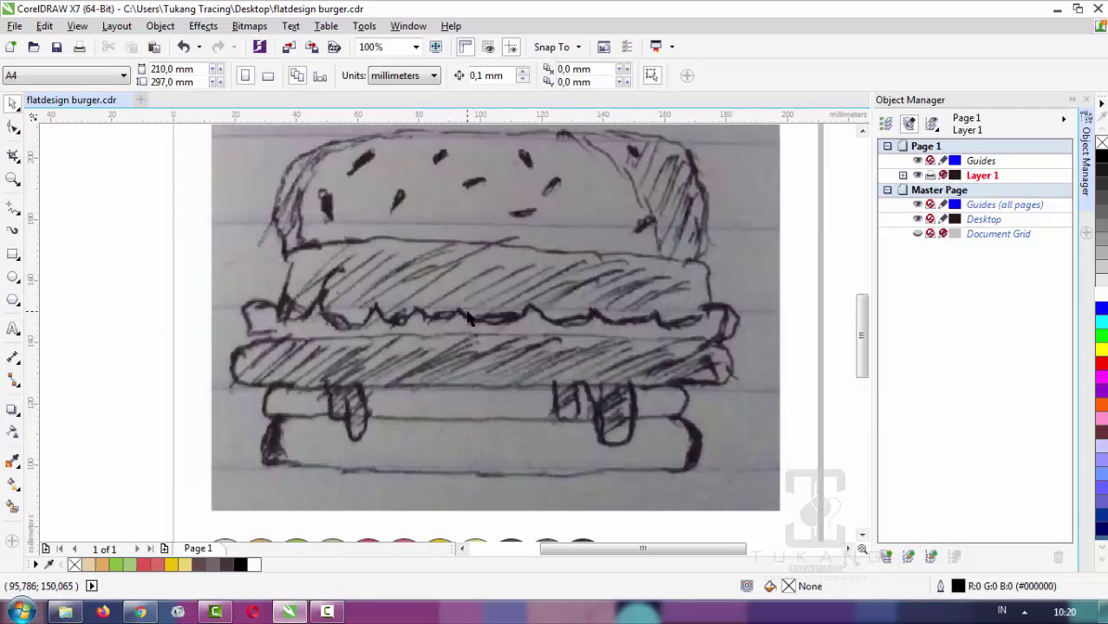
scroll(500, 292, "down", 2)
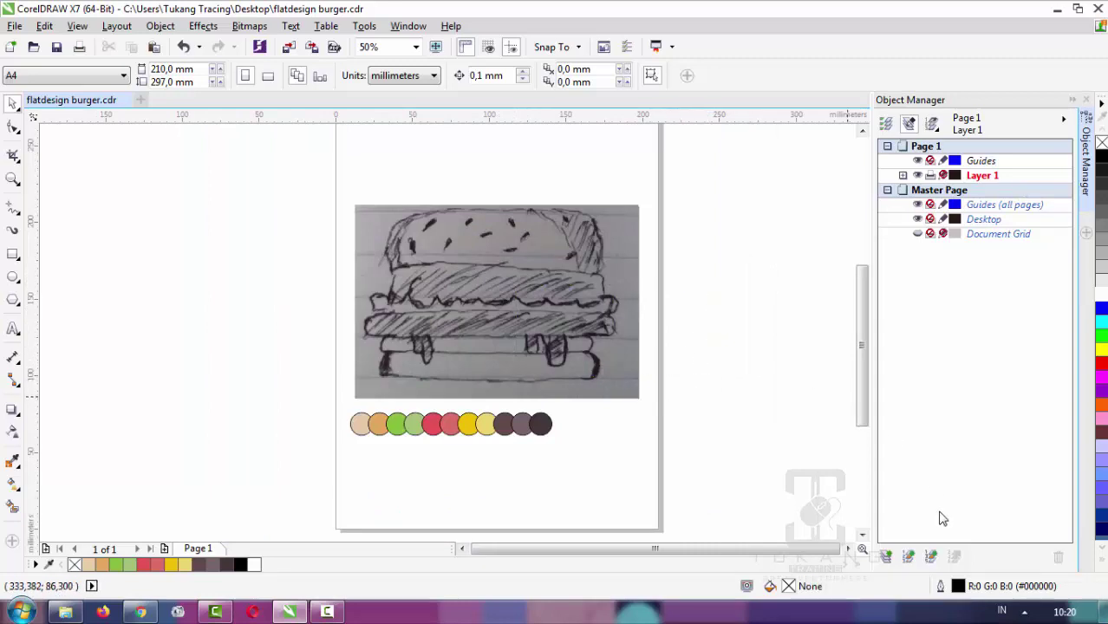
left_click(885, 560)
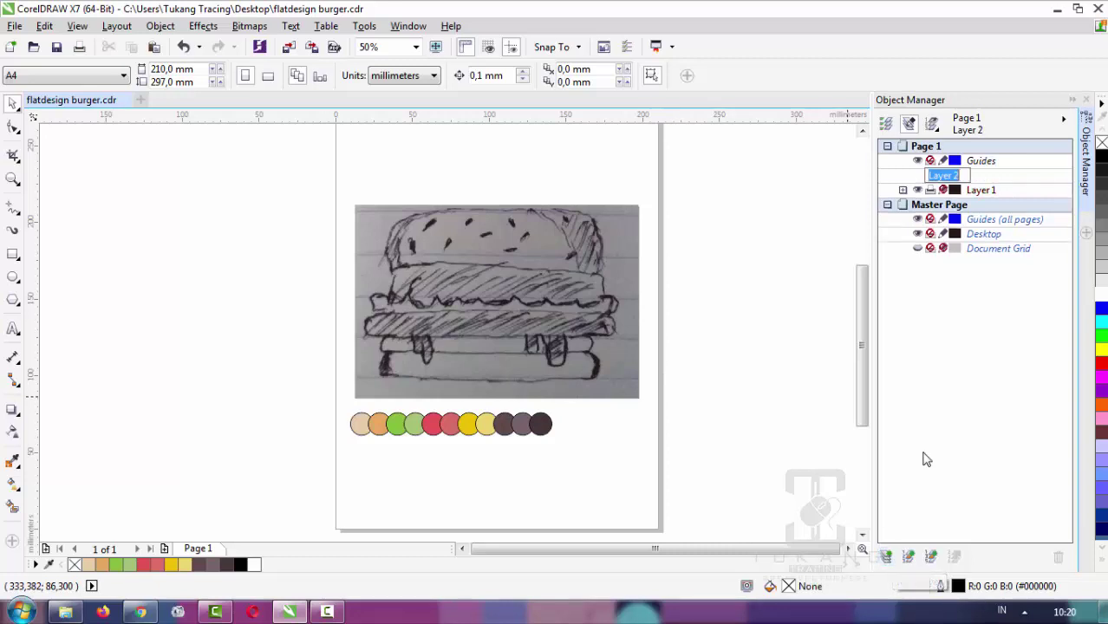
left_click(903, 190)
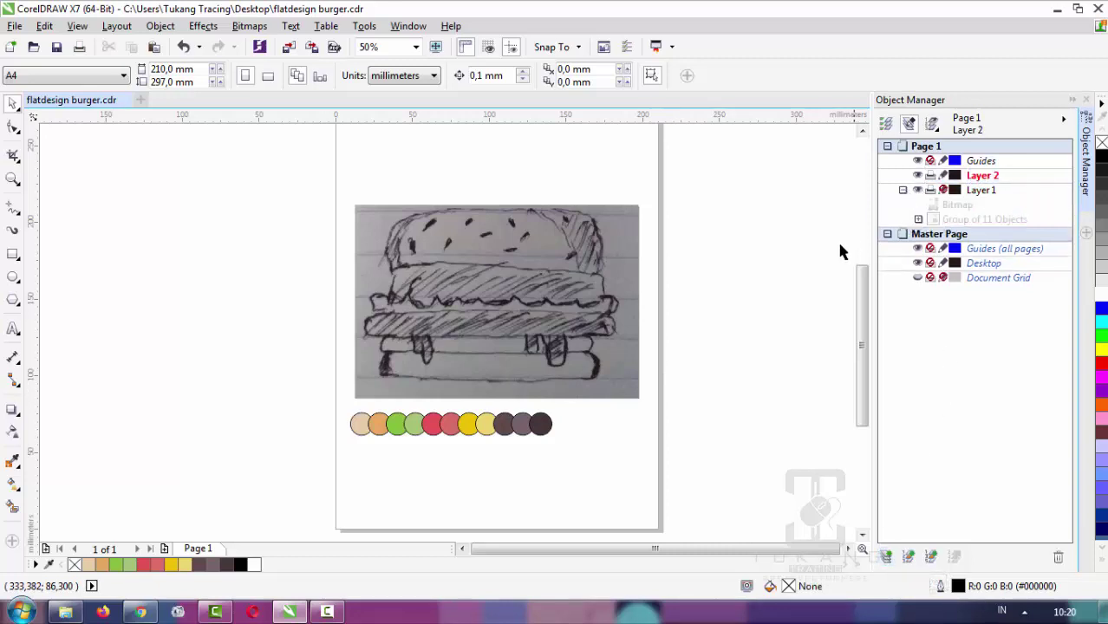
left_click(903, 190)
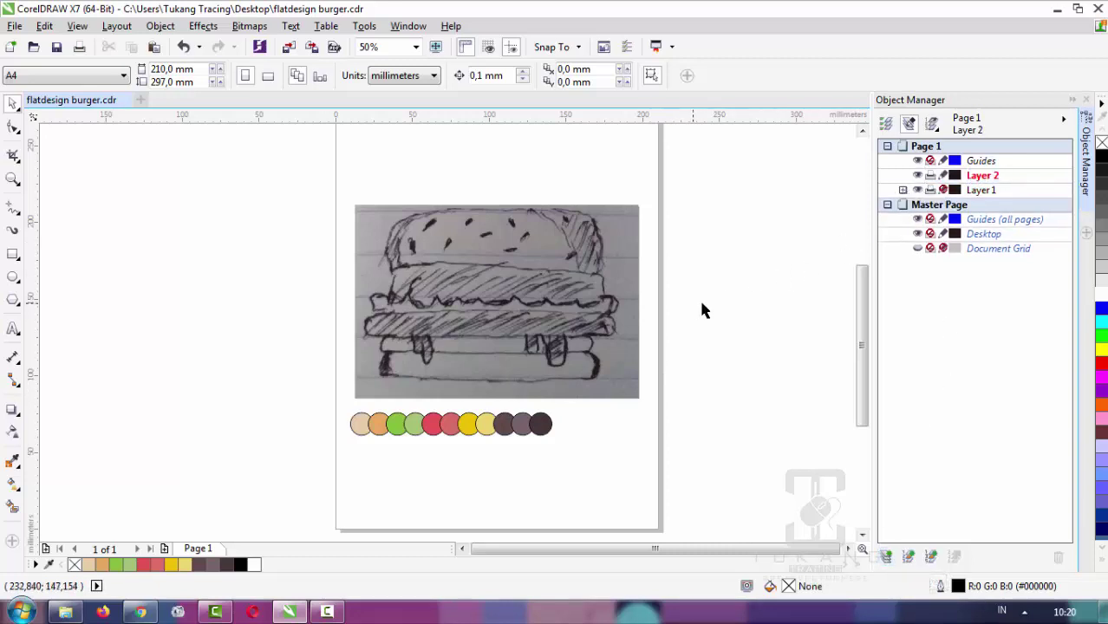
left_click_drag(861, 347, 861, 351)
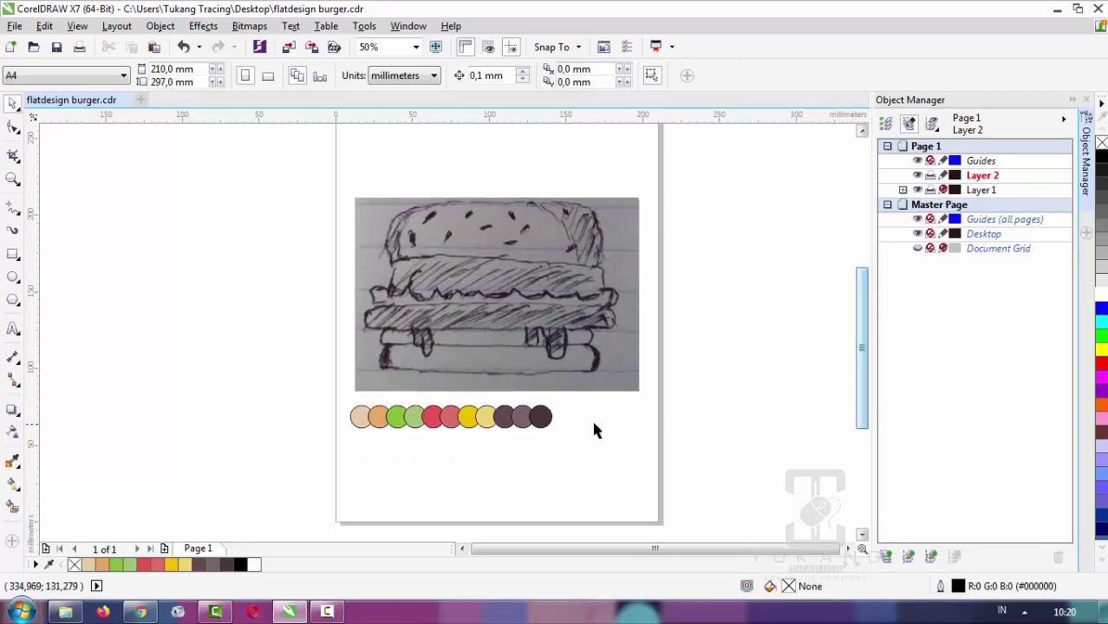
scroll(539, 381, "up", 2)
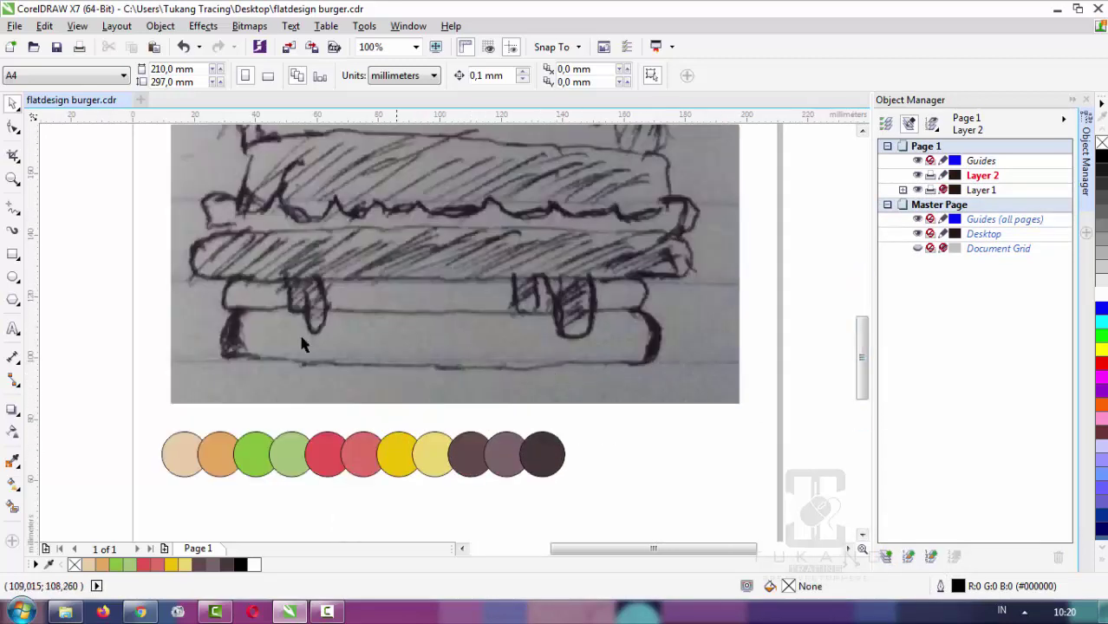
Draw a rectangle about 136 × 15 mm over the sketch's bottom bun
scroll(486, 291, "down", 2)
scroll(473, 232, "up", 2)
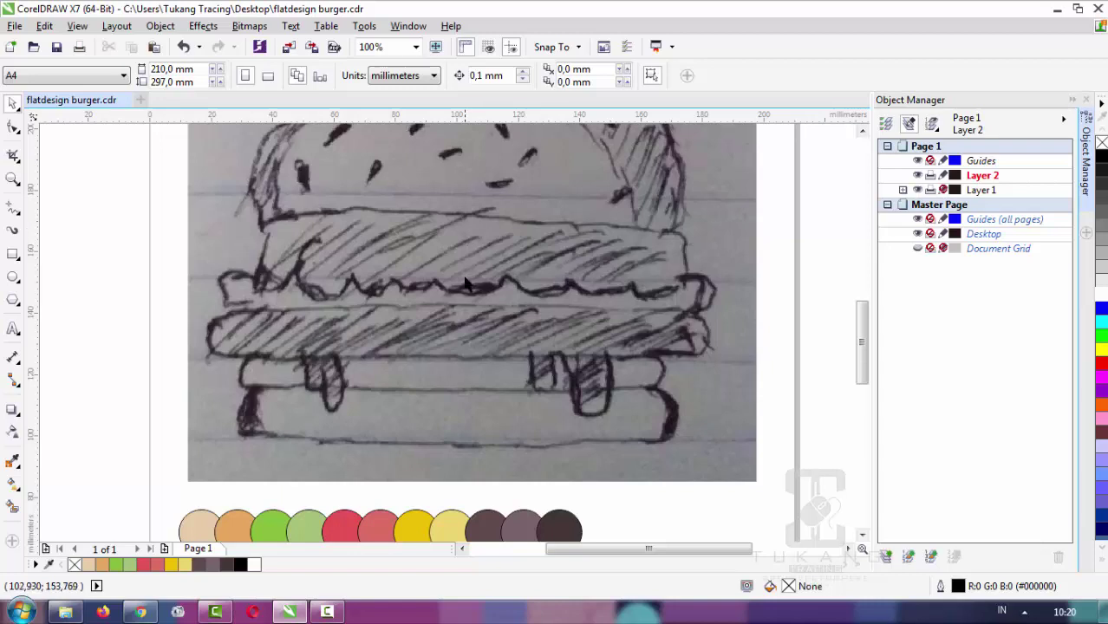
scroll(472, 232, "down", 2)
scroll(464, 256, "up", 2)
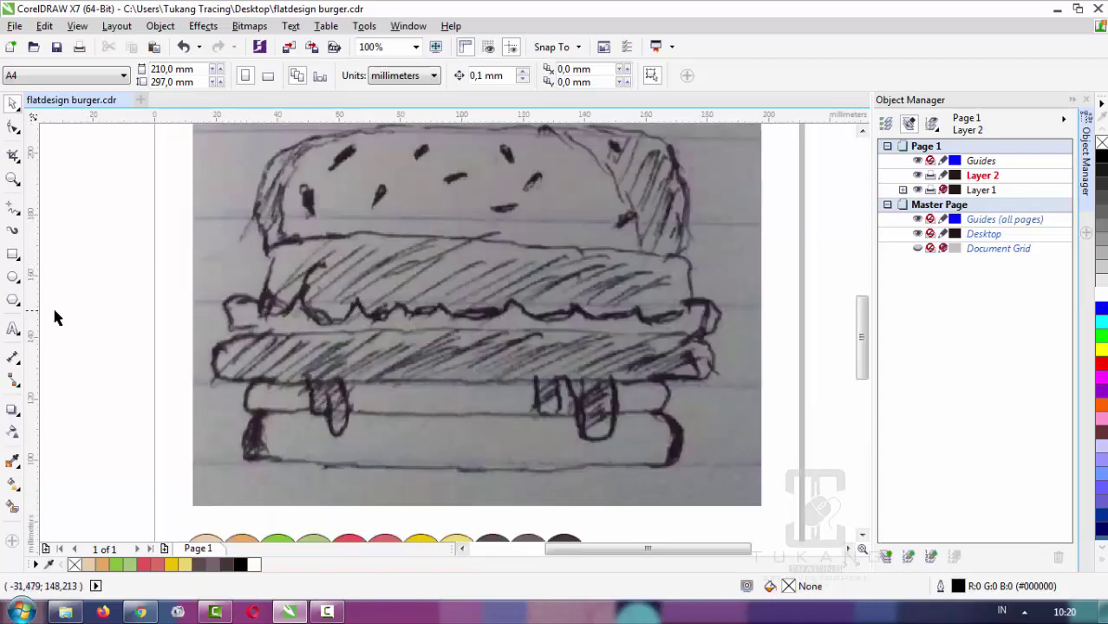
left_click(12, 254)
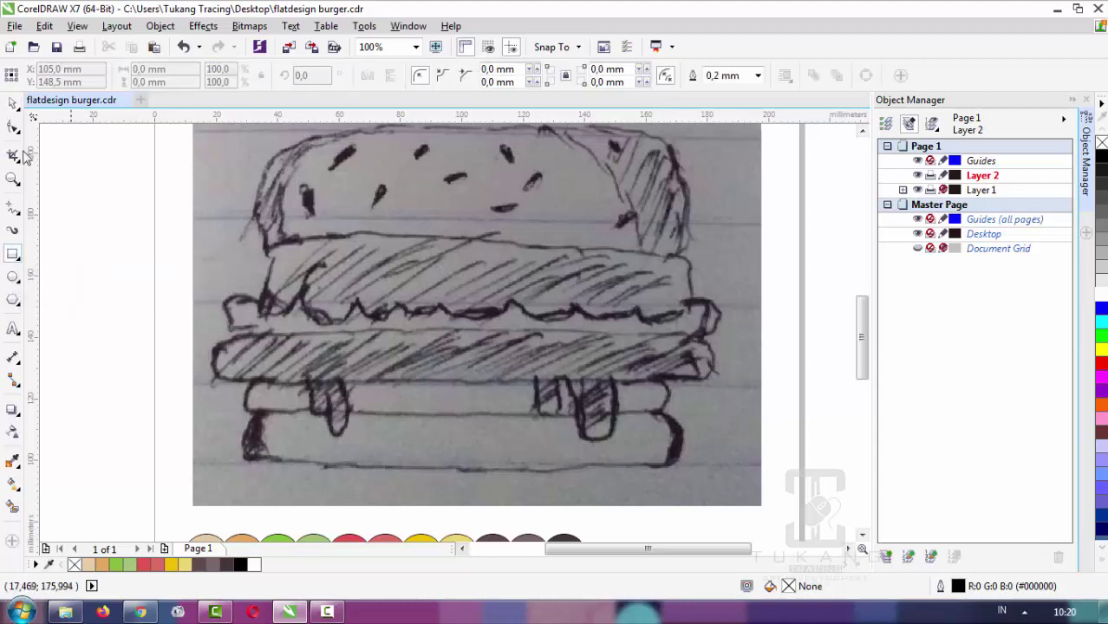
scroll(347, 205, "down", 2)
scroll(329, 305, "up", 2)
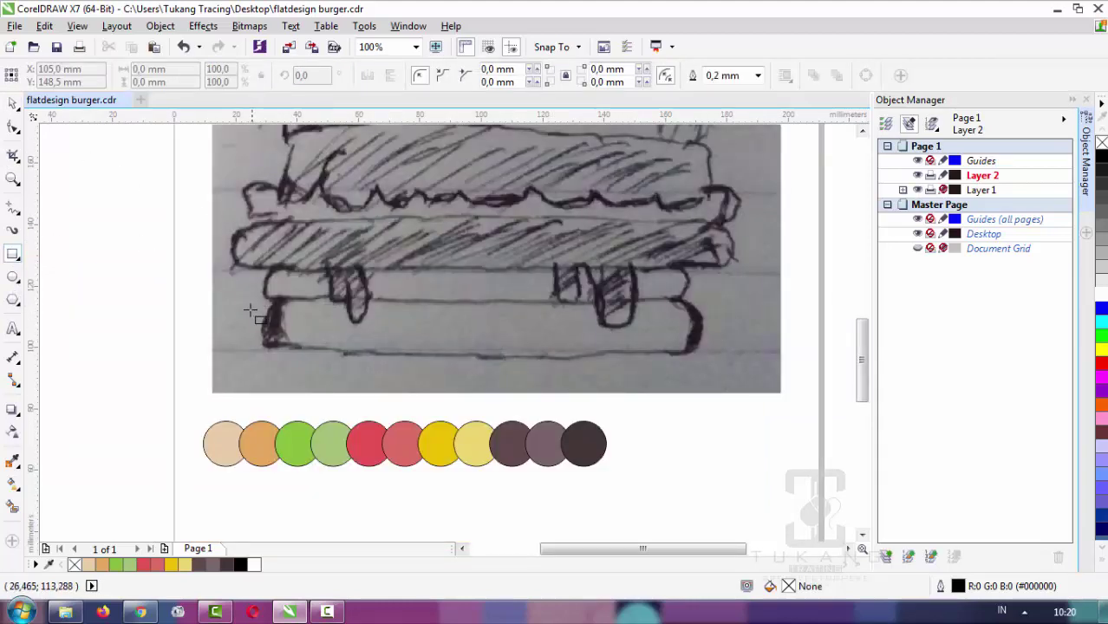
left_click_drag(272, 301, 687, 353)
scroll(391, 300, "up", 1)
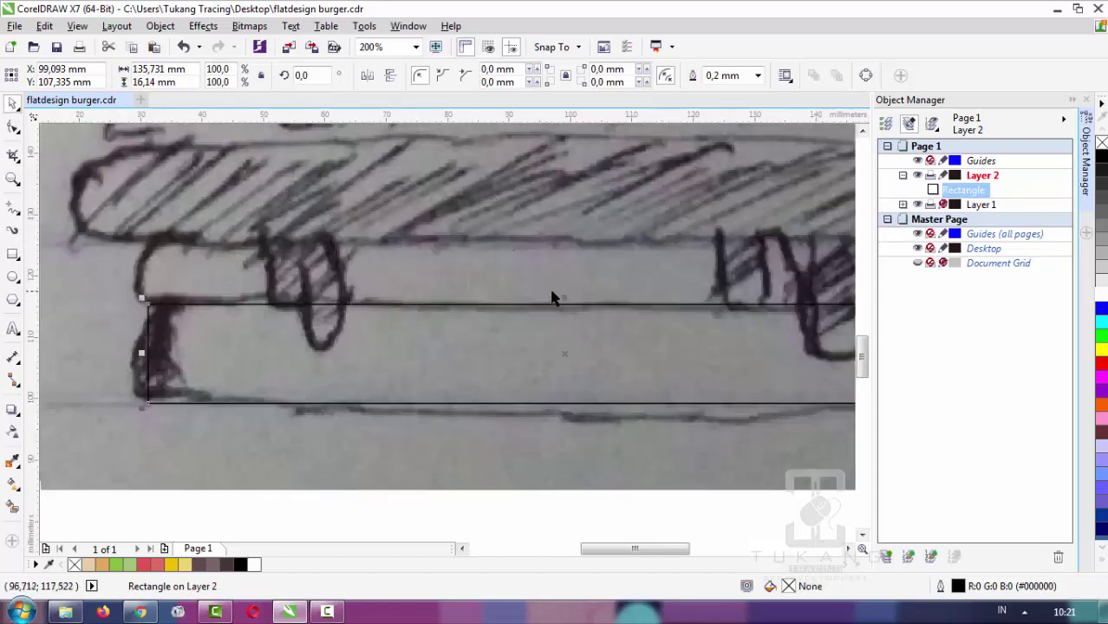
left_click_drag(569, 297, 568, 310)
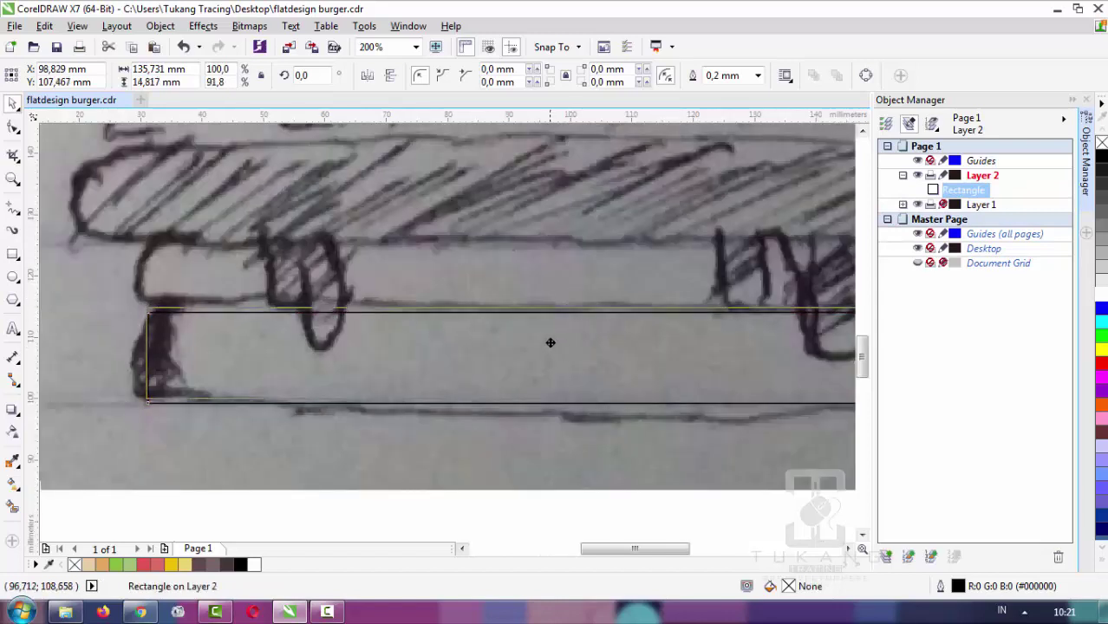
scroll(551, 345, "down", 2)
scroll(549, 391, "up", 2)
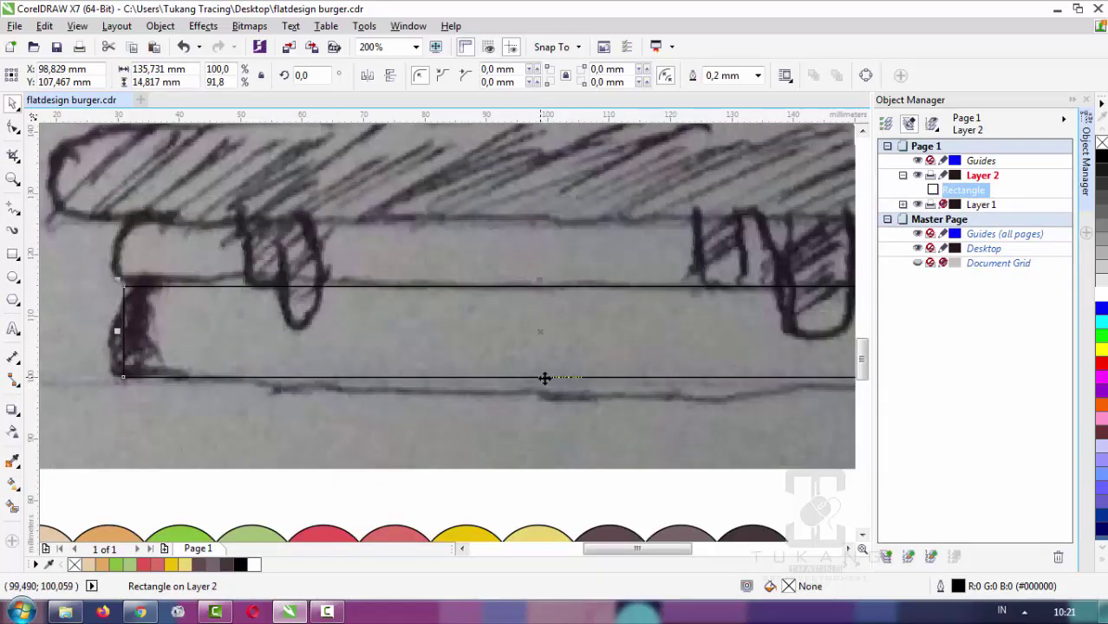
left_click_drag(544, 375, 545, 387)
key("ctrl+z")
Give the bun rectangle a green hairline outline
left_click(758, 75)
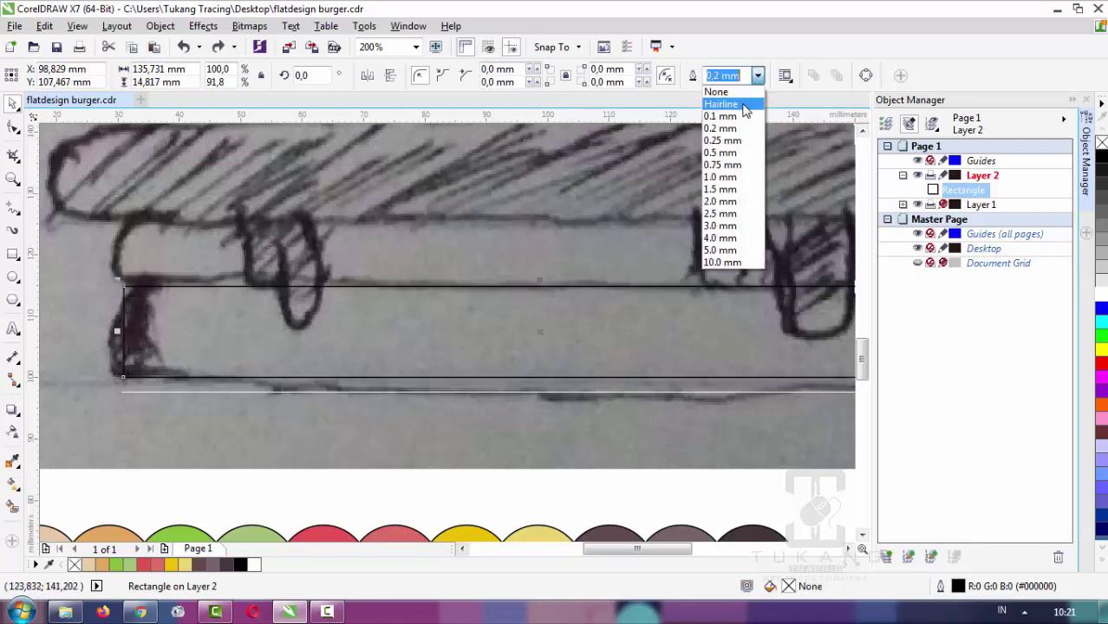
left_click(720, 99)
right_click(1101, 336)
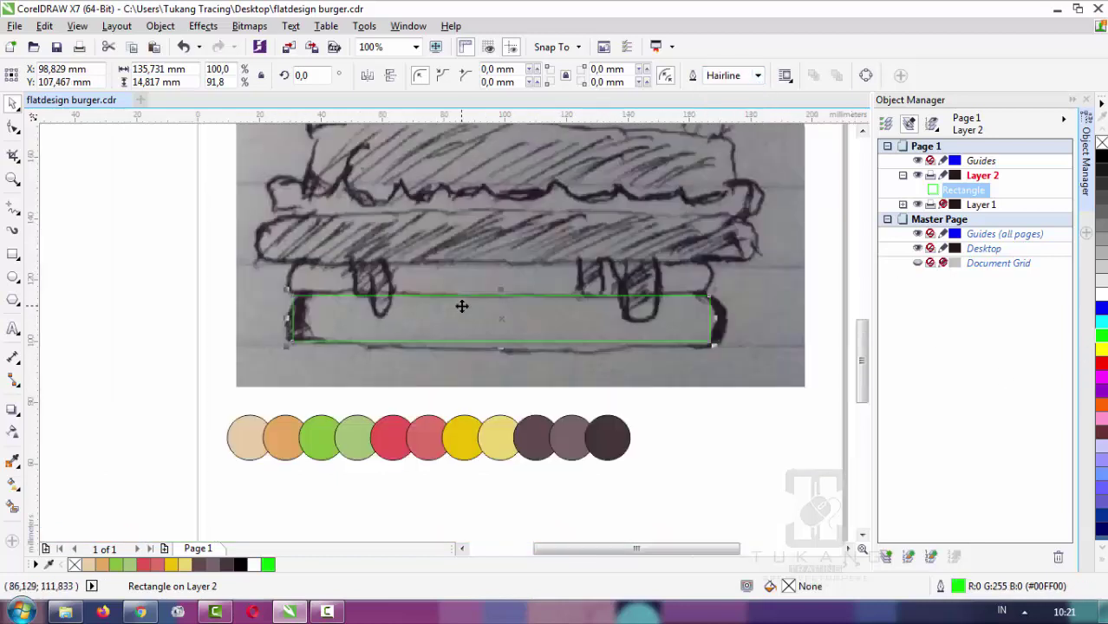
scroll(463, 304, "down", 2)
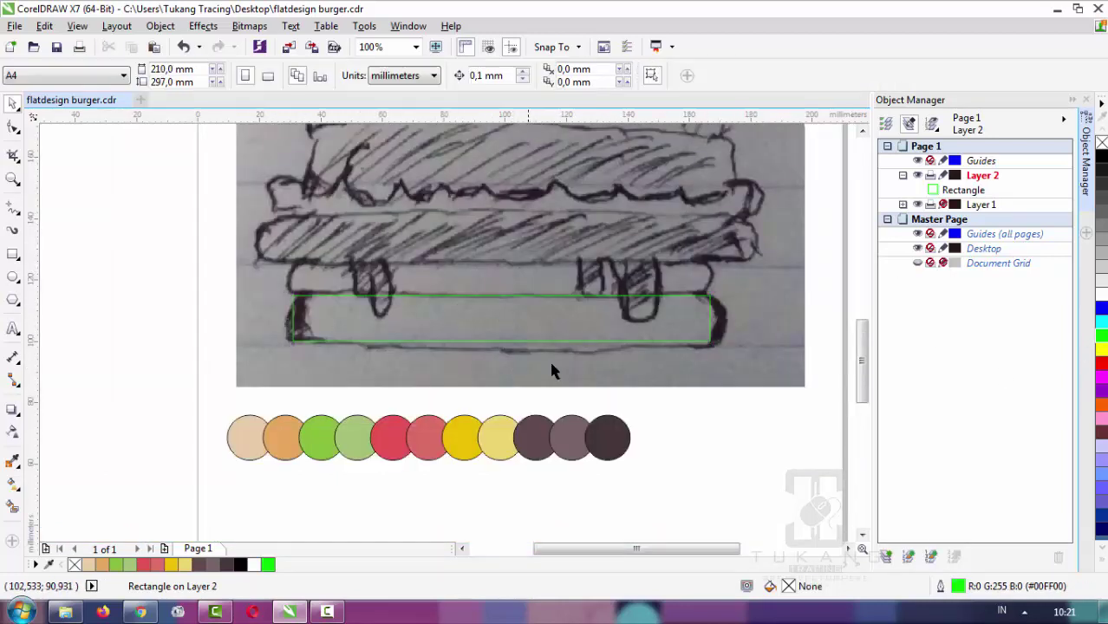
Round the bun rectangle's corners to about 6.6 mm and widen it to the bun's right end
left_click(13, 127)
scroll(294, 304, "up", 2)
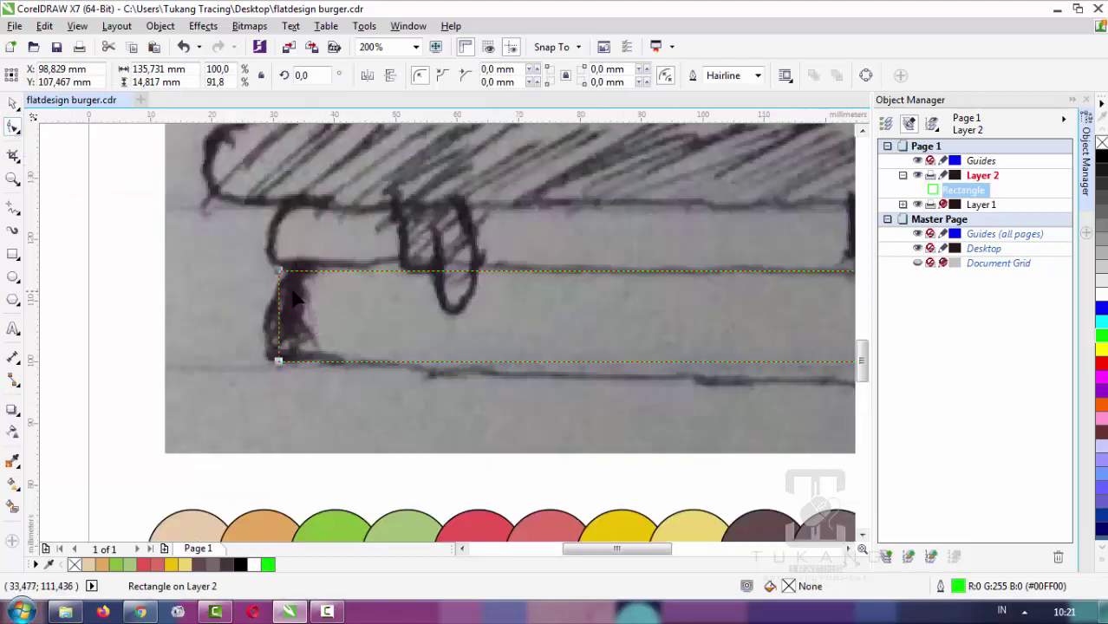
left_click_drag(280, 272, 310, 304)
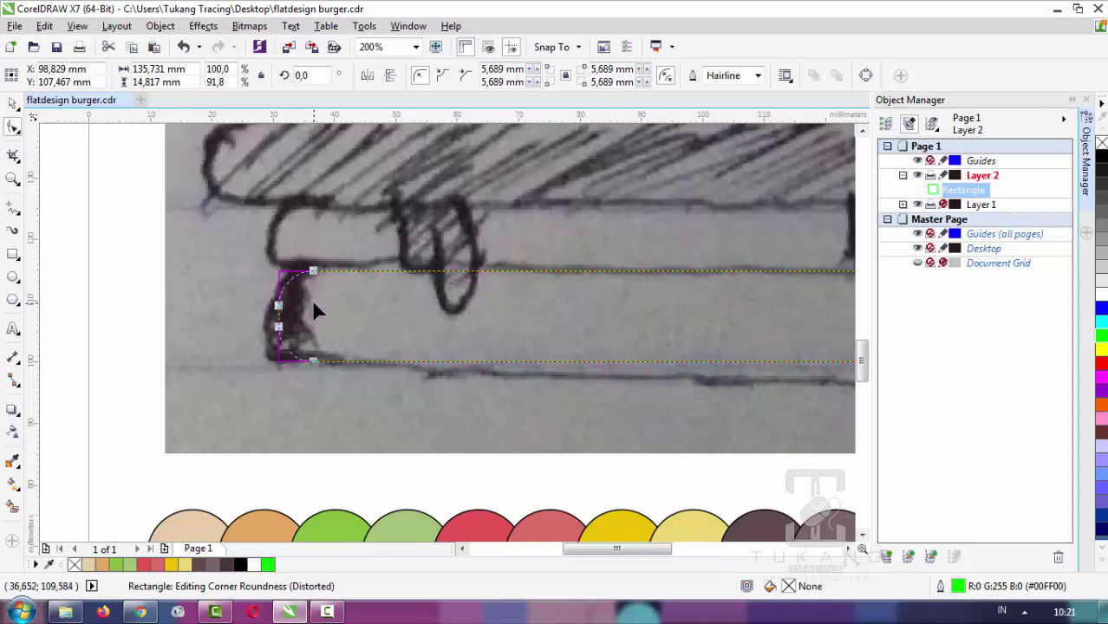
left_click_drag(311, 303, 317, 293)
scroll(317, 293, "down", 4)
scroll(499, 299, "up", 2)
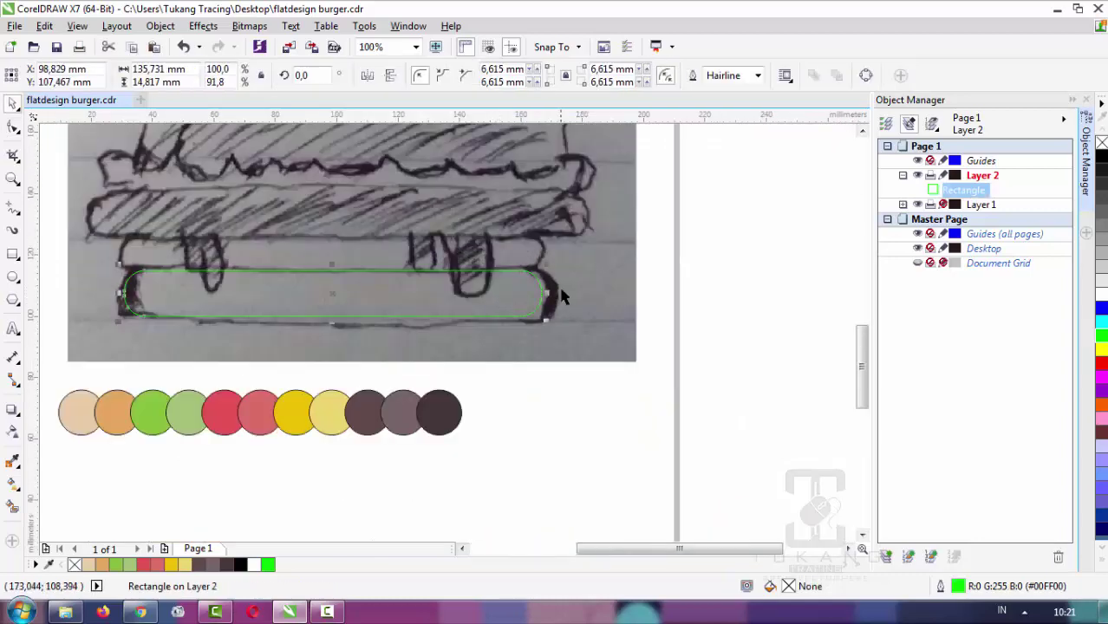
left_click_drag(556, 296, 561, 302)
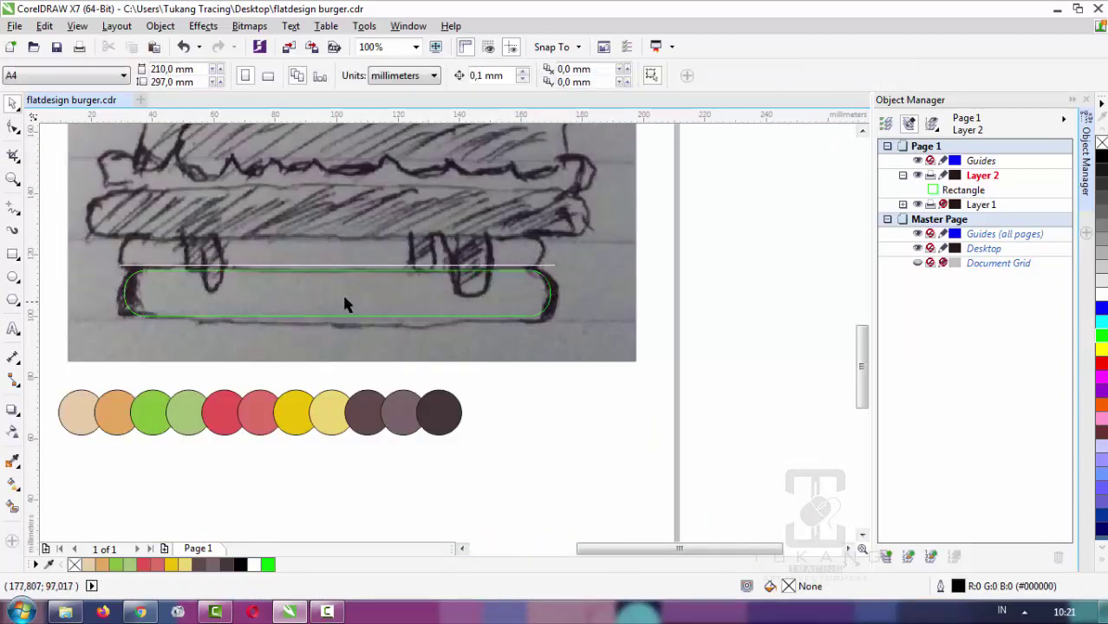
scroll(492, 295, "down", 2)
scroll(353, 260, "up", 2)
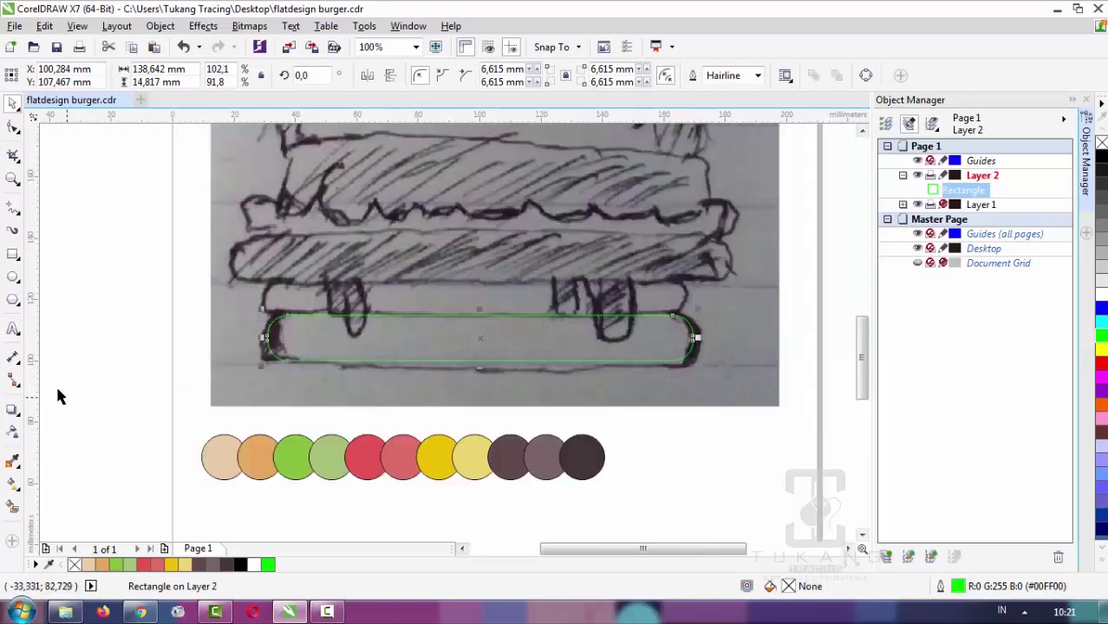
left_click(22, 418)
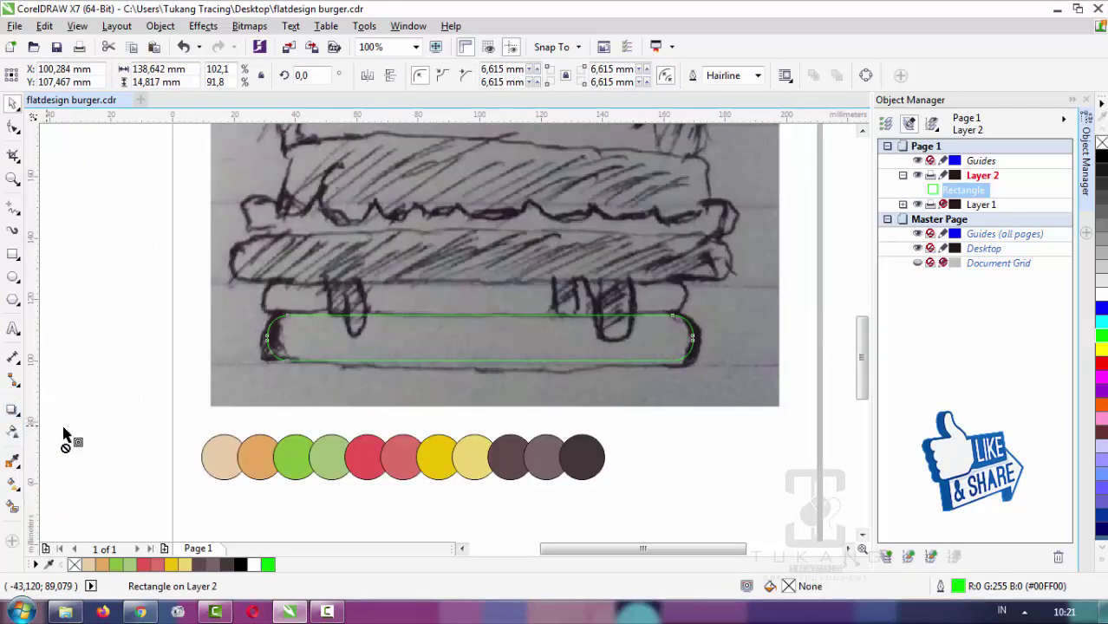
scroll(339, 366, "up", 2)
Add an outside contour around the bun rectangle with a 2 mm offset
left_click_drag(341, 368, 337, 379)
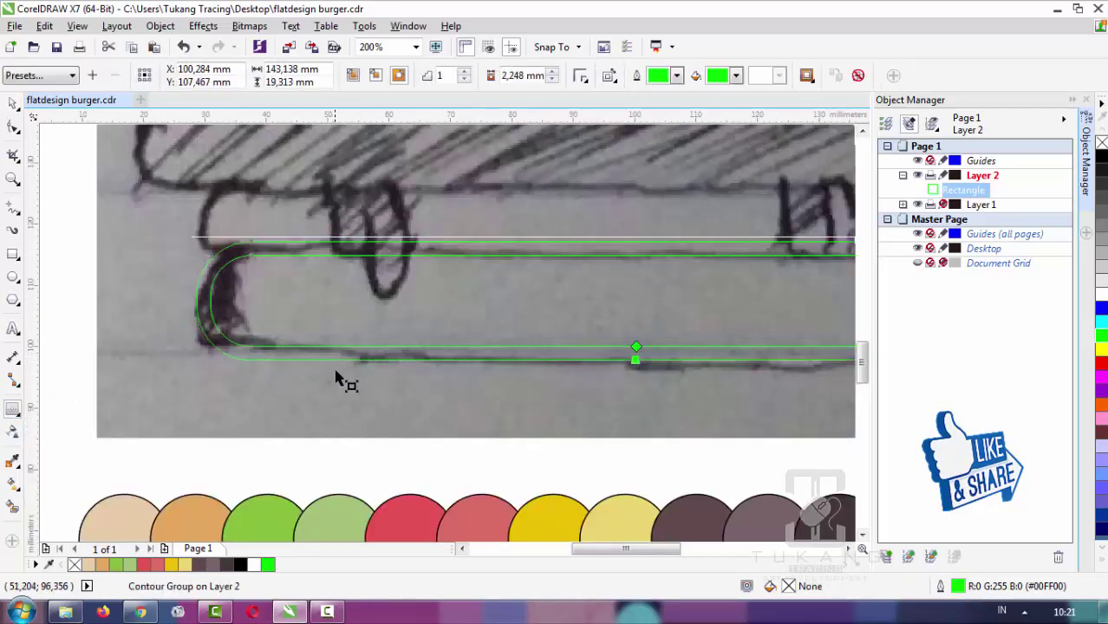
double_click(516, 75)
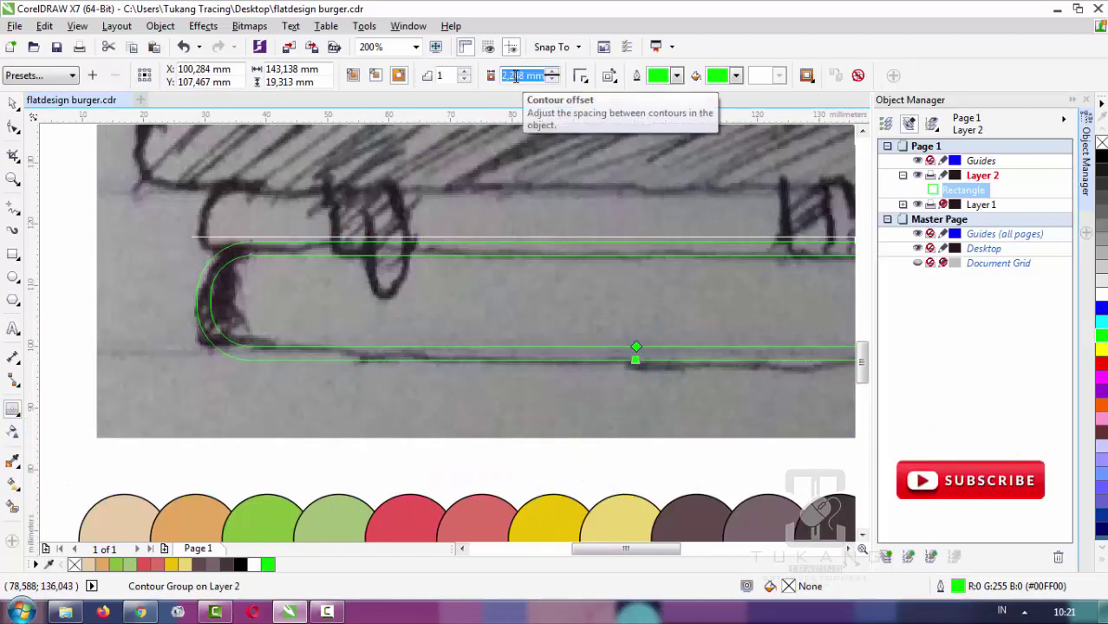
type("2")
key("Return")
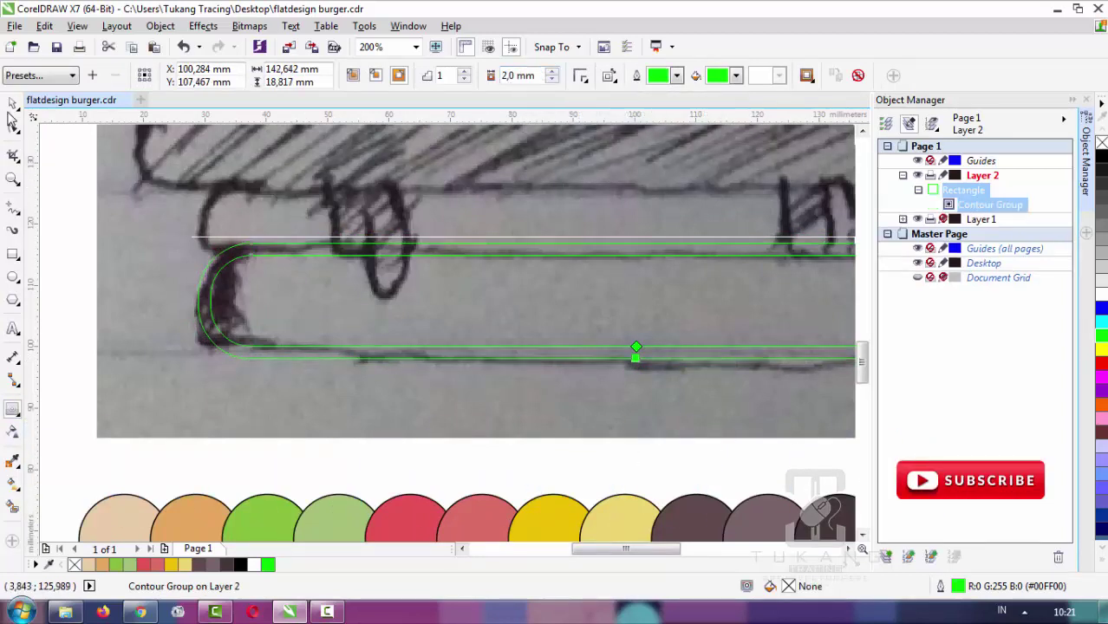
Break the Contour Group apart into two separate rectangles
left_click(12, 104)
scroll(477, 326, "down", 1)
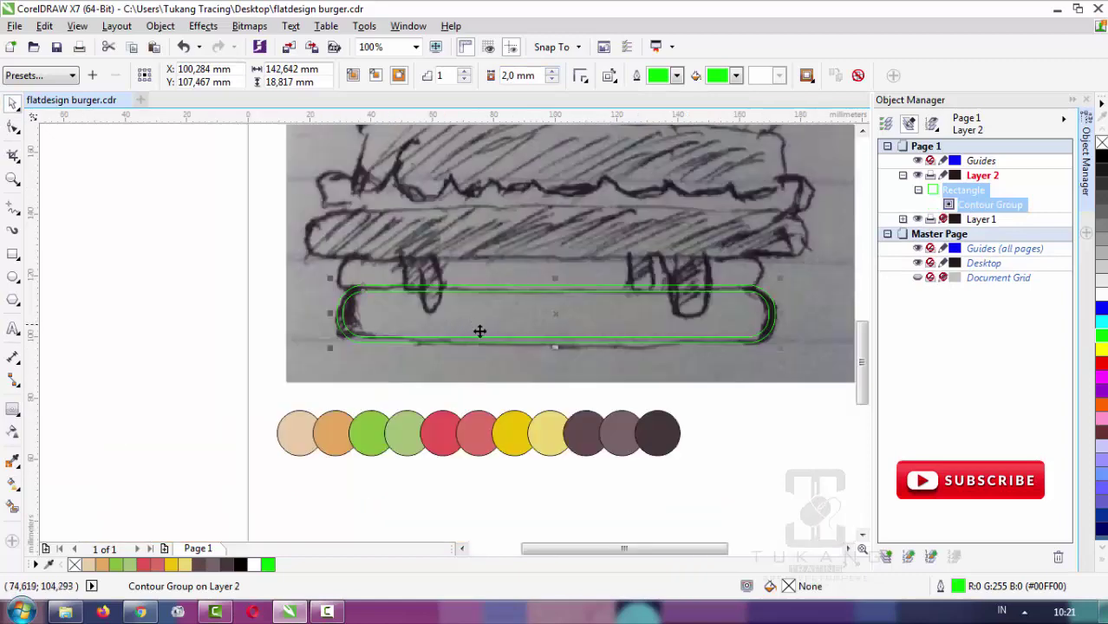
scroll(483, 330, "down", 1)
scroll(529, 312, "up", 1)
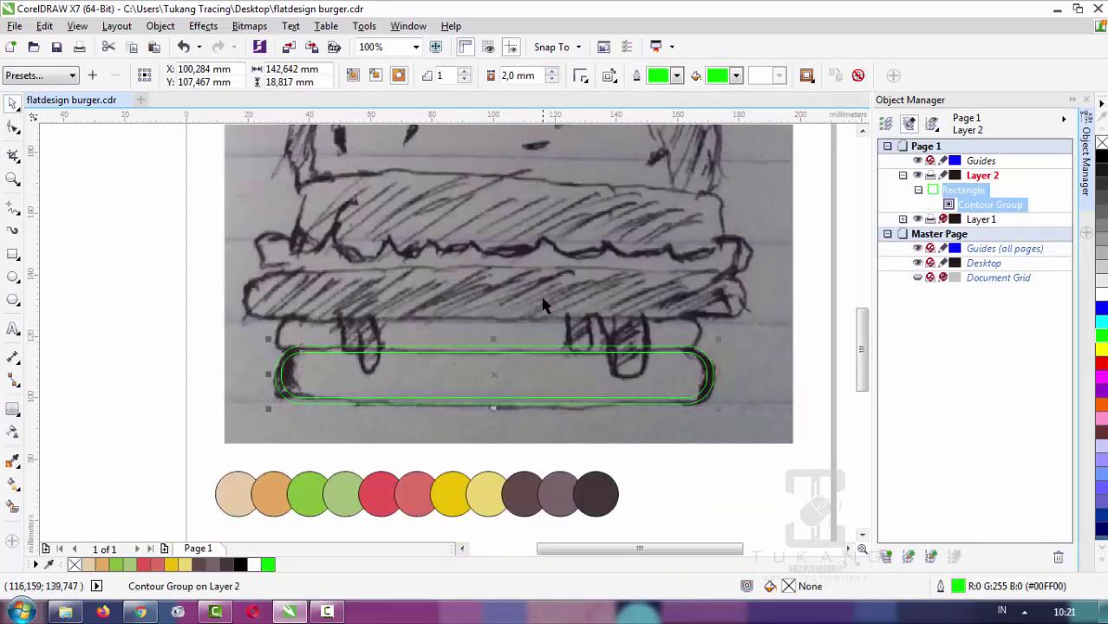
scroll(543, 304, "down", 1)
scroll(543, 304, "up", 1)
mouse_move(864, 349)
left_mouse_down()
mouse_move(864, 336)
mouse_move(862, 350)
left_mouse_up()
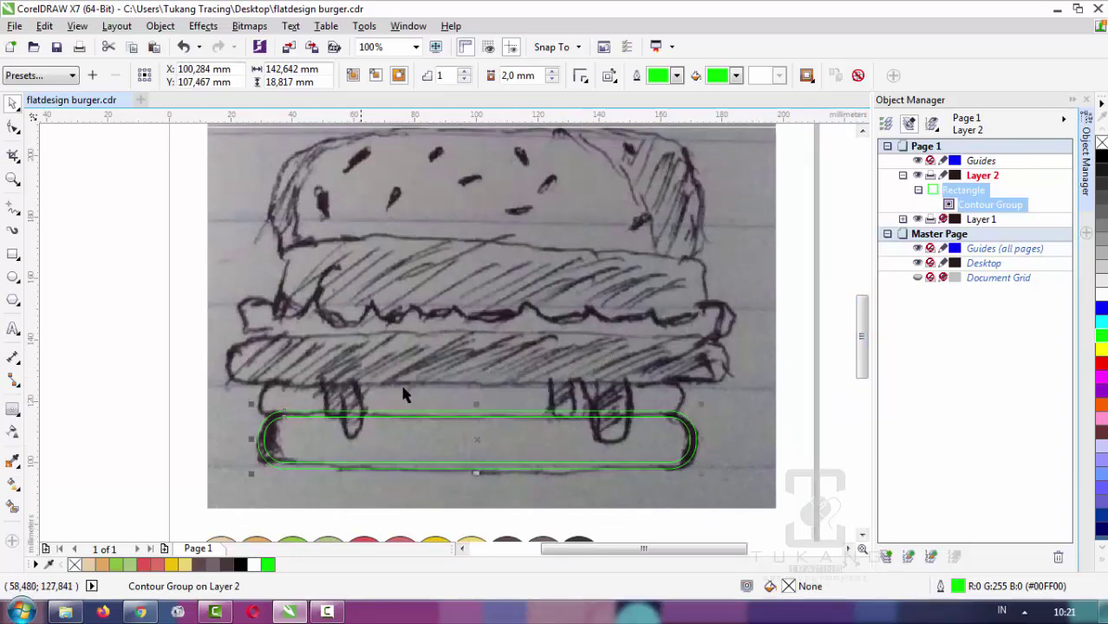
key("ctrl+z")
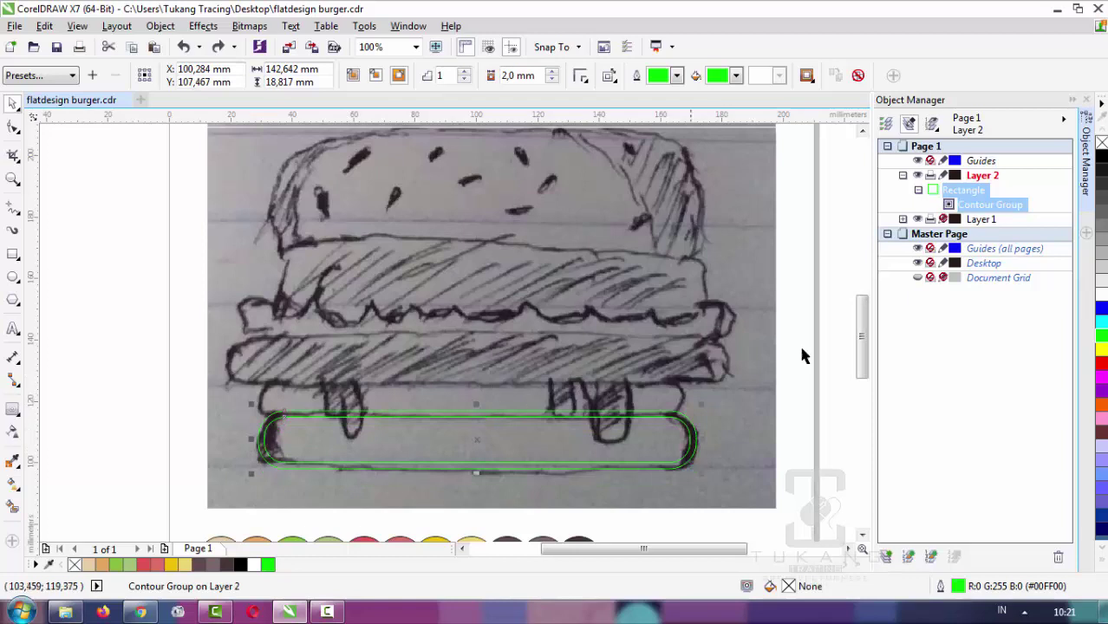
right_click(978, 207)
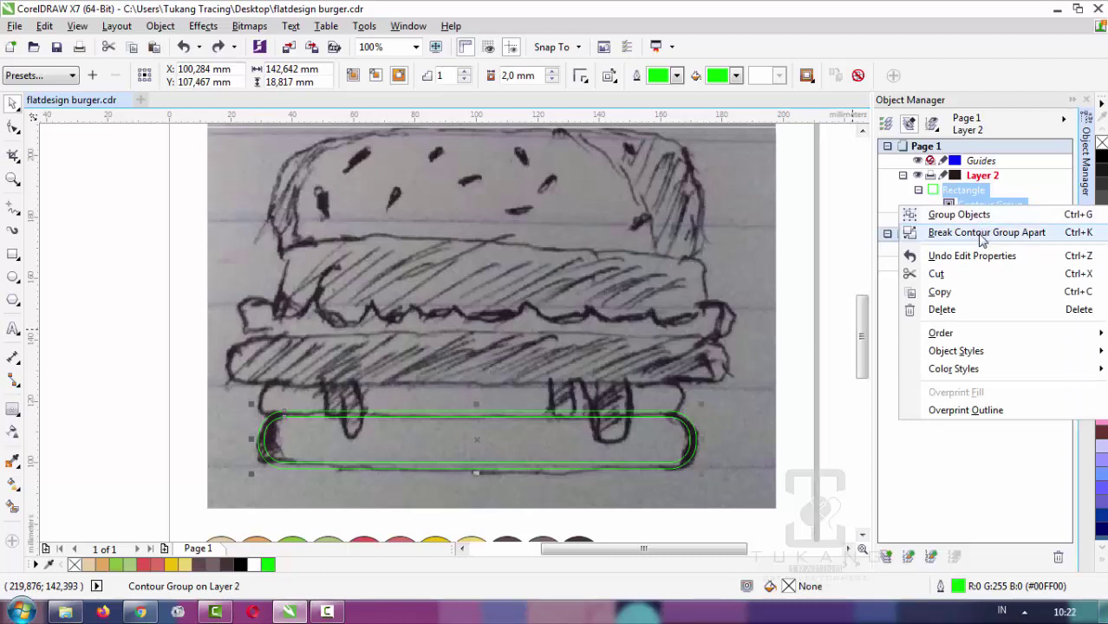
left_click(983, 233)
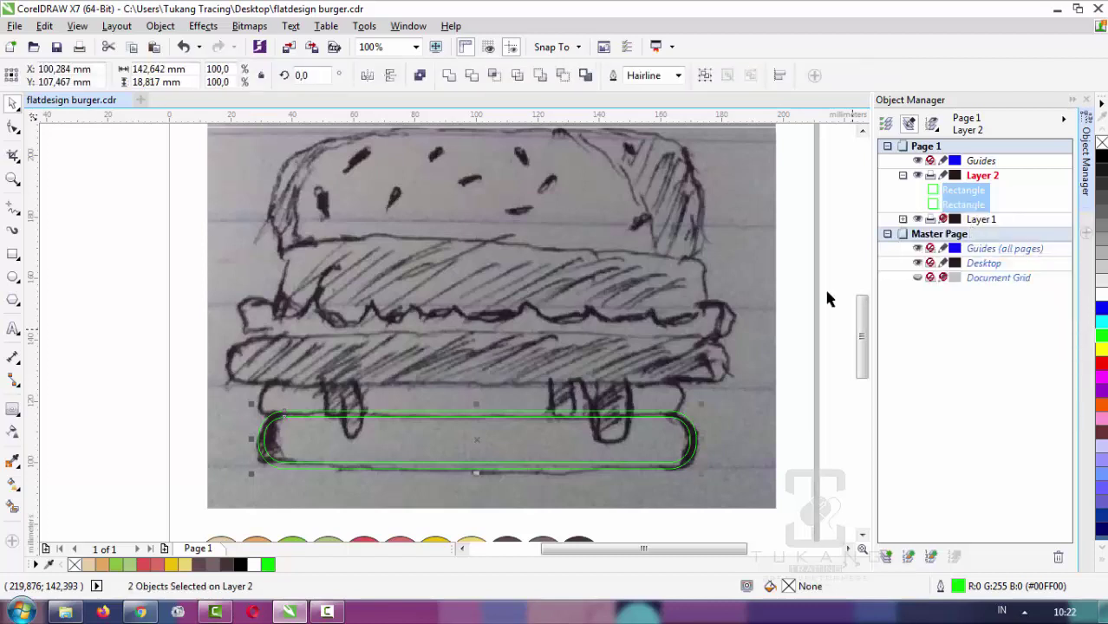
left_click(825, 286)
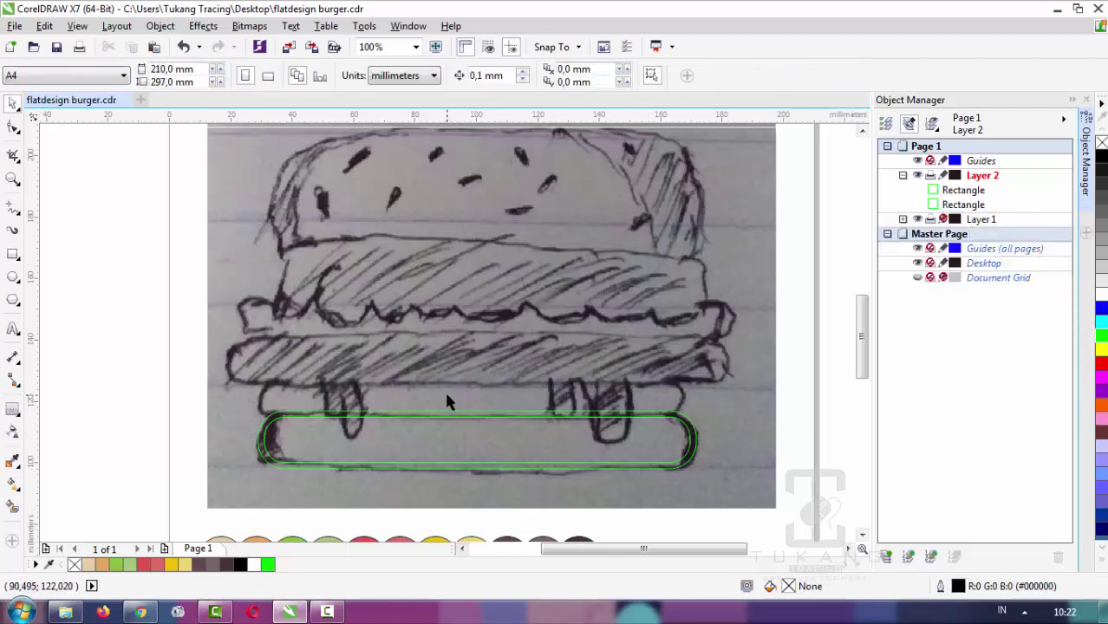
Duplicate the lower bun rectangle and move the copy up over the patty
left_click(13, 277)
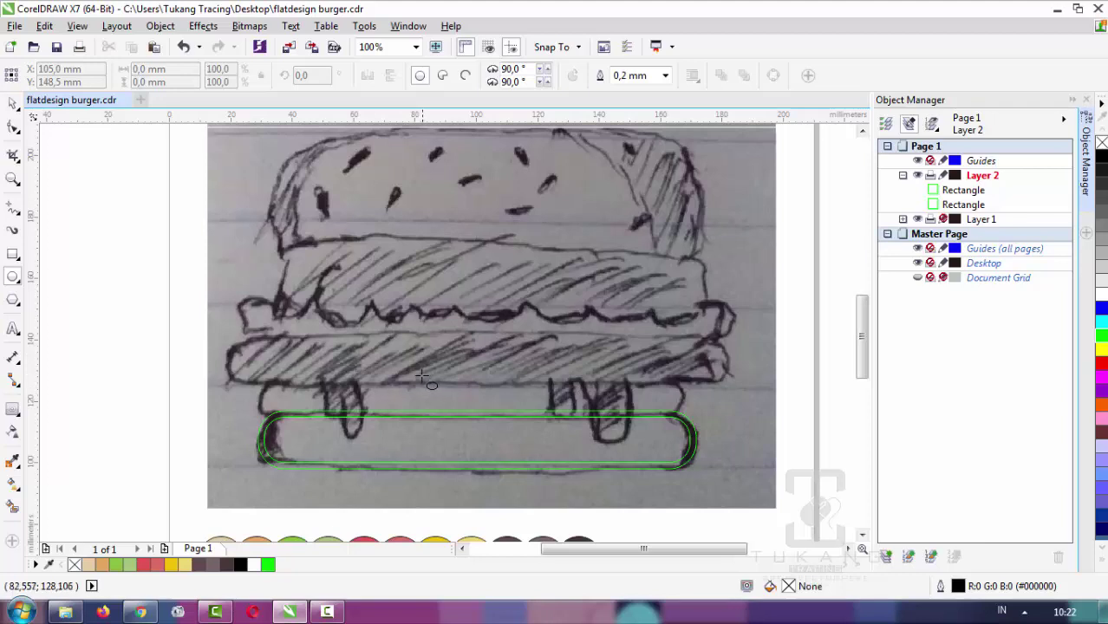
key("space")
left_click(510, 444)
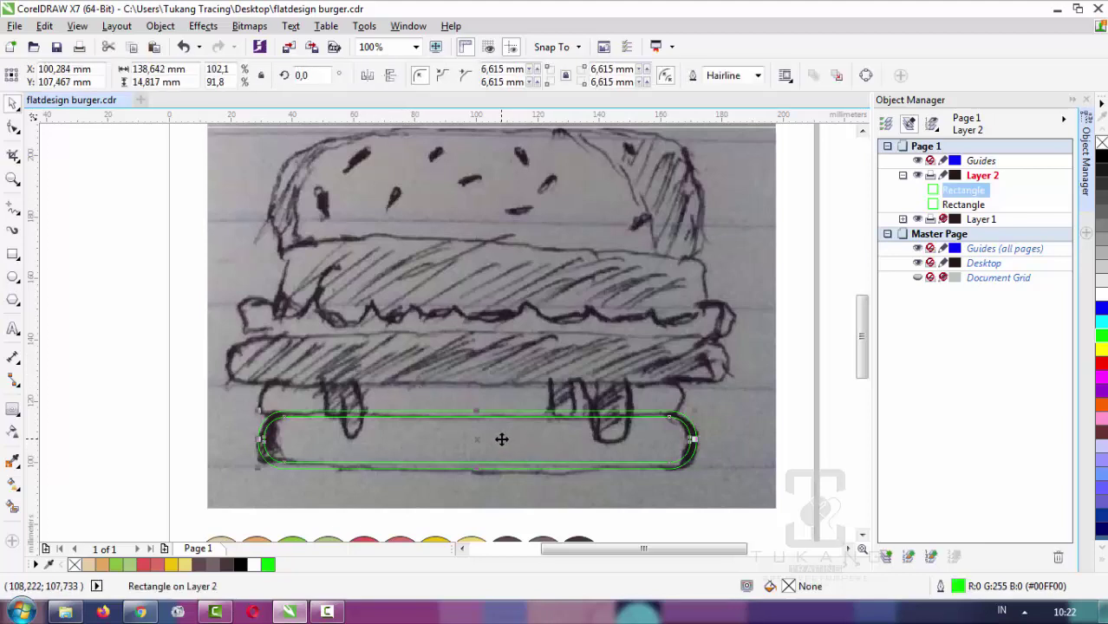
key("ctrl+c")
key("ctrl+v")
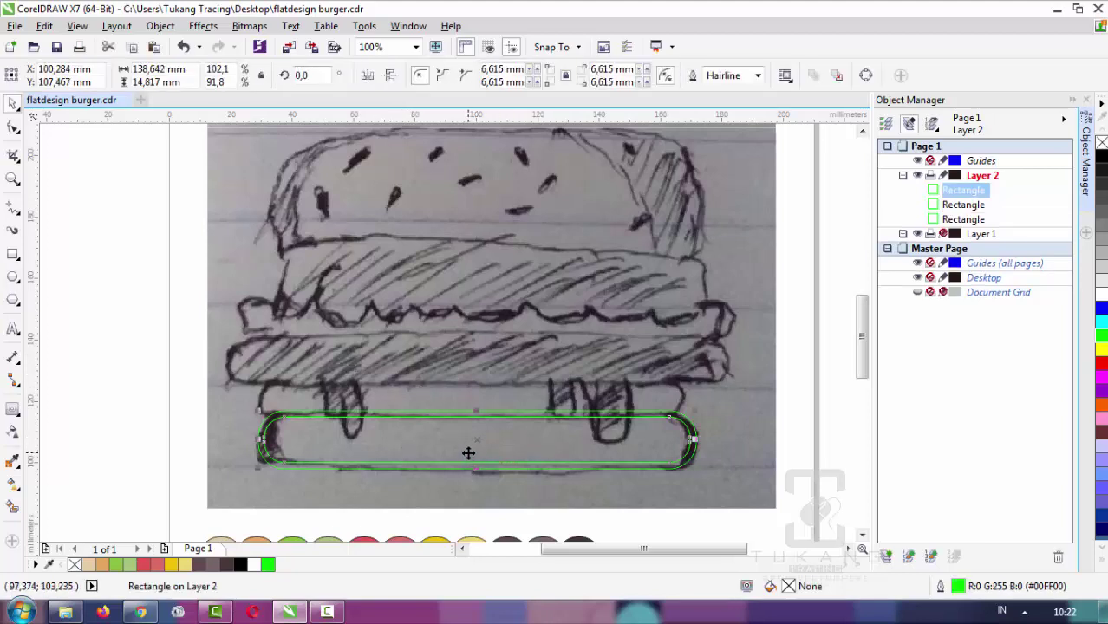
mouse_move(468, 453)
left_mouse_down()
mouse_move(468, 396)
mouse_move(482, 387)
mouse_move(494, 409)
left_mouse_up()
Shorten the copy and widen it to the sketch's right edge, about 141 × 11.6 mm
scroll(464, 420, "up", 1)
scroll(482, 387, "up", 1)
scroll(494, 408, "down", 1)
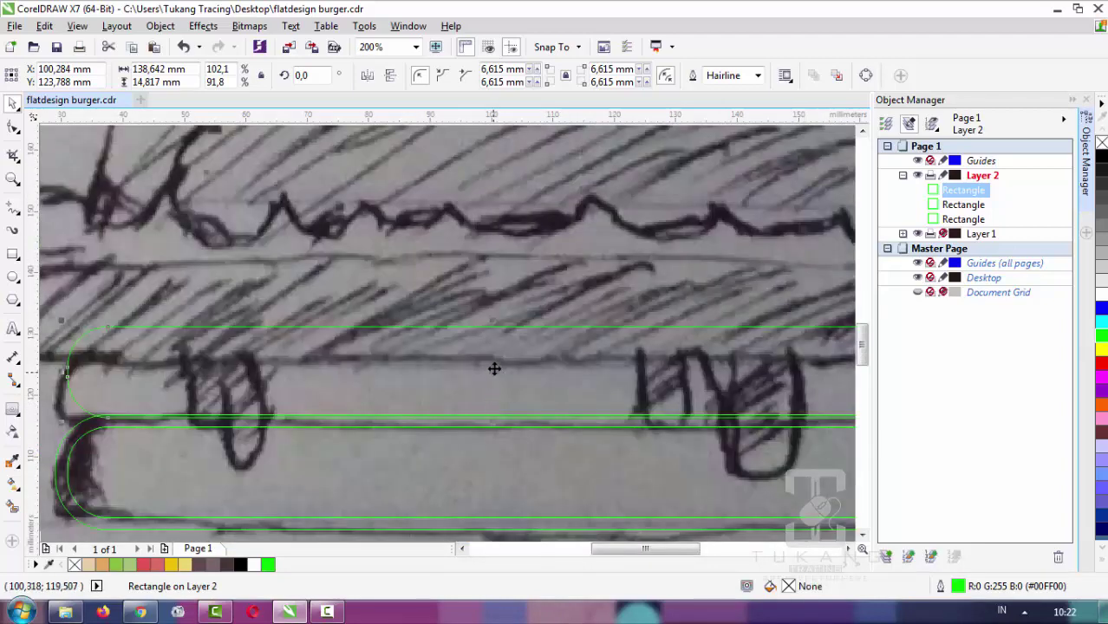
scroll(494, 369, "down", 1)
scroll(493, 357, "up", 1)
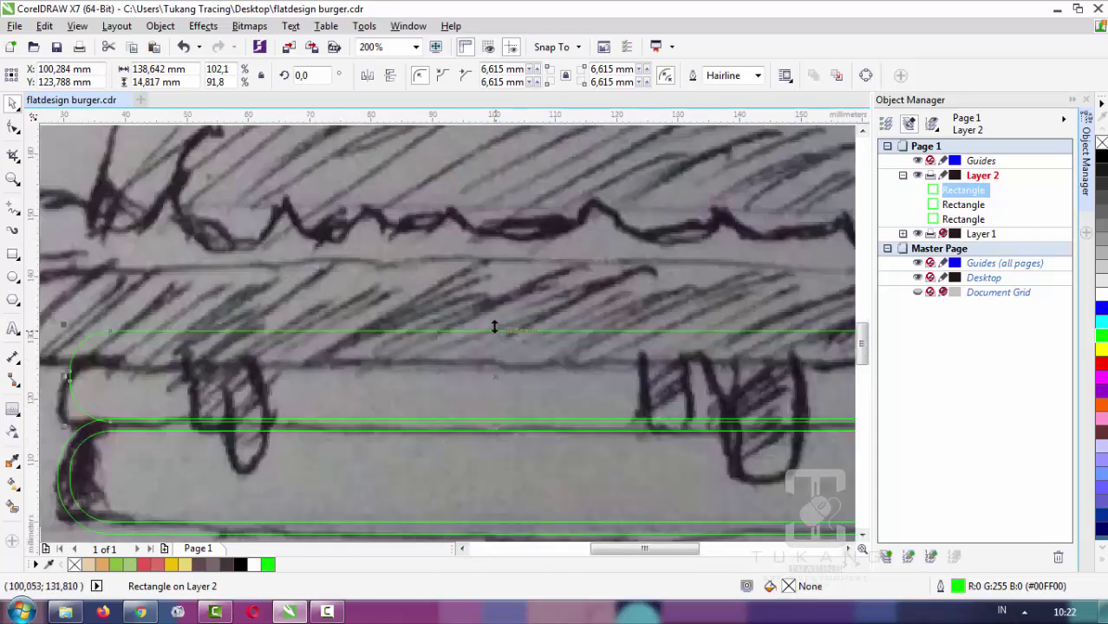
left_click_drag(495, 328, 495, 347)
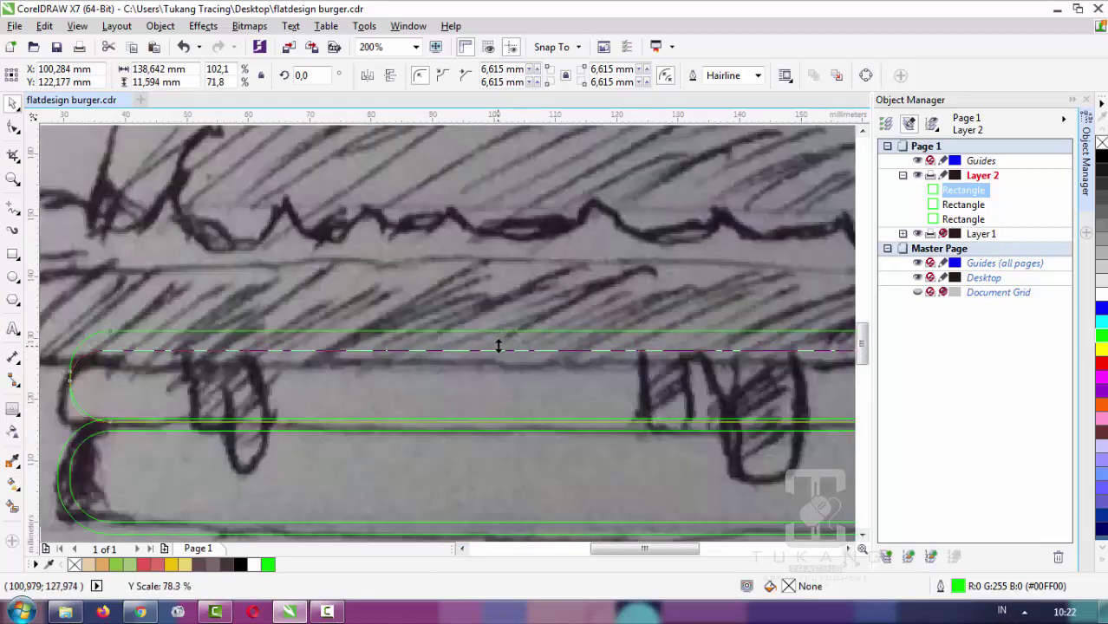
scroll(494, 354, "down", 1)
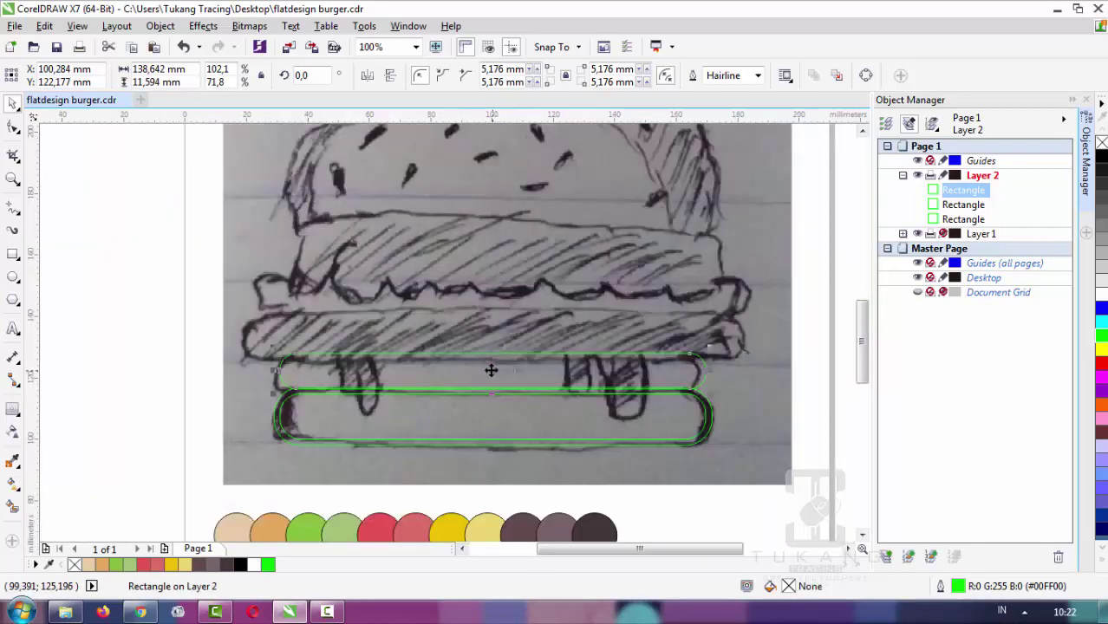
left_click(626, 449)
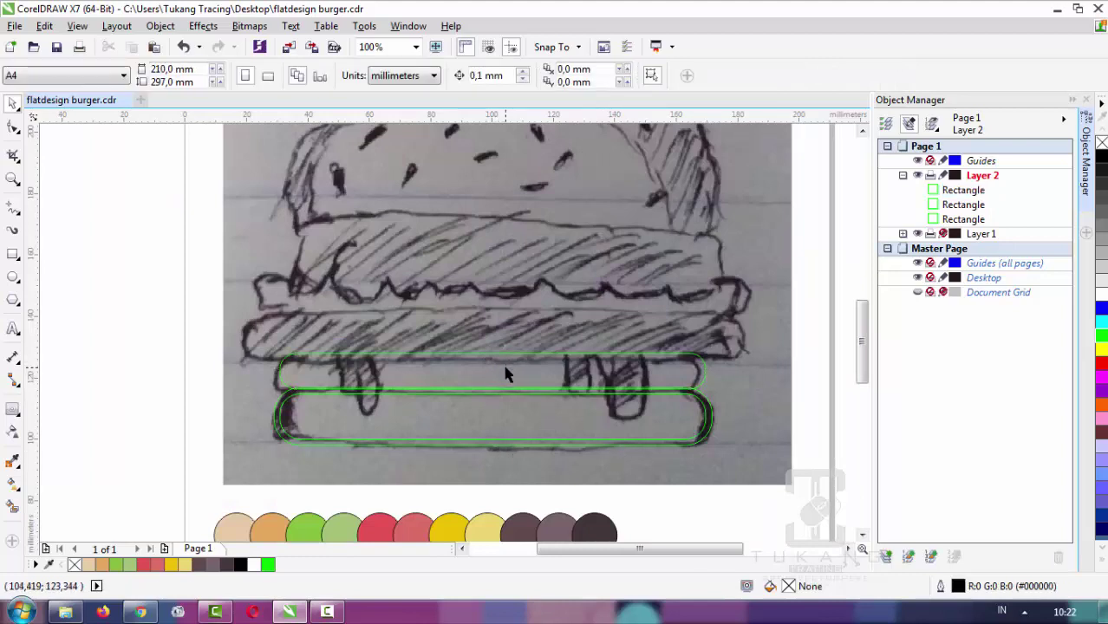
left_click(537, 376)
scroll(620, 377, "up", 1)
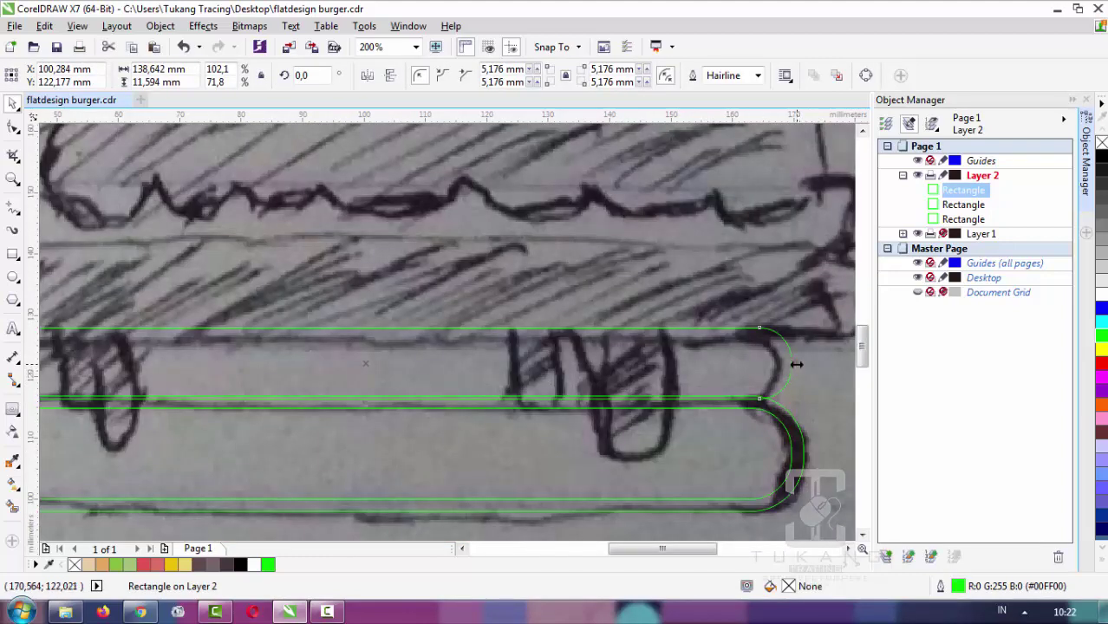
left_click_drag(798, 365, 805, 365)
scroll(642, 459, "down", 2)
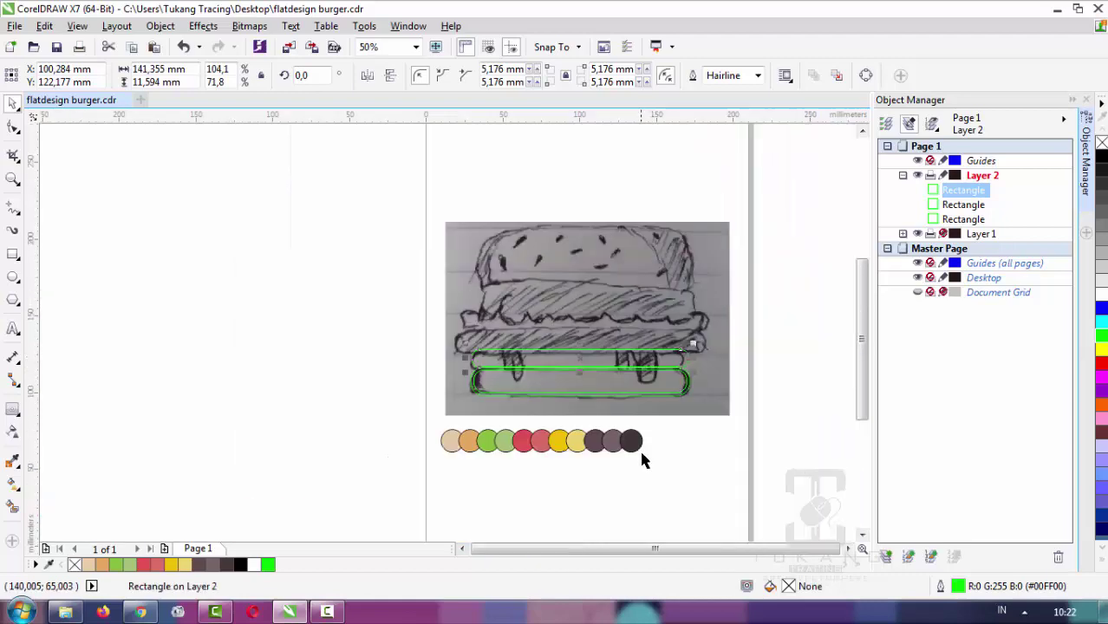
scroll(594, 374, "up", 1)
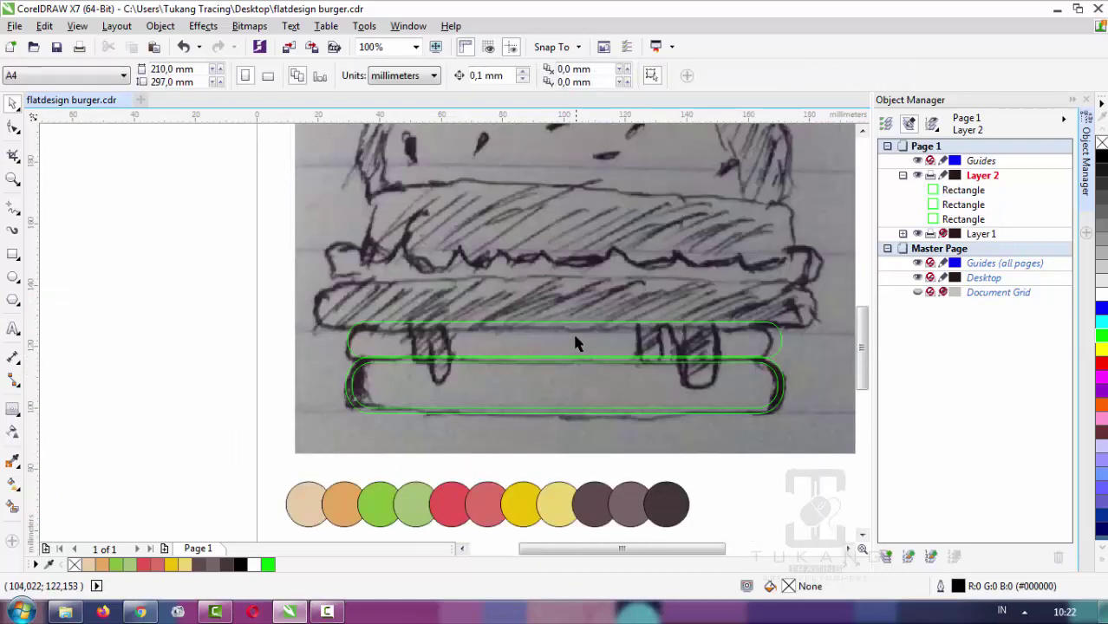
Add a 2 mm outer contour around the upper rectangle
left_click(12, 413)
left_click(1089, 529)
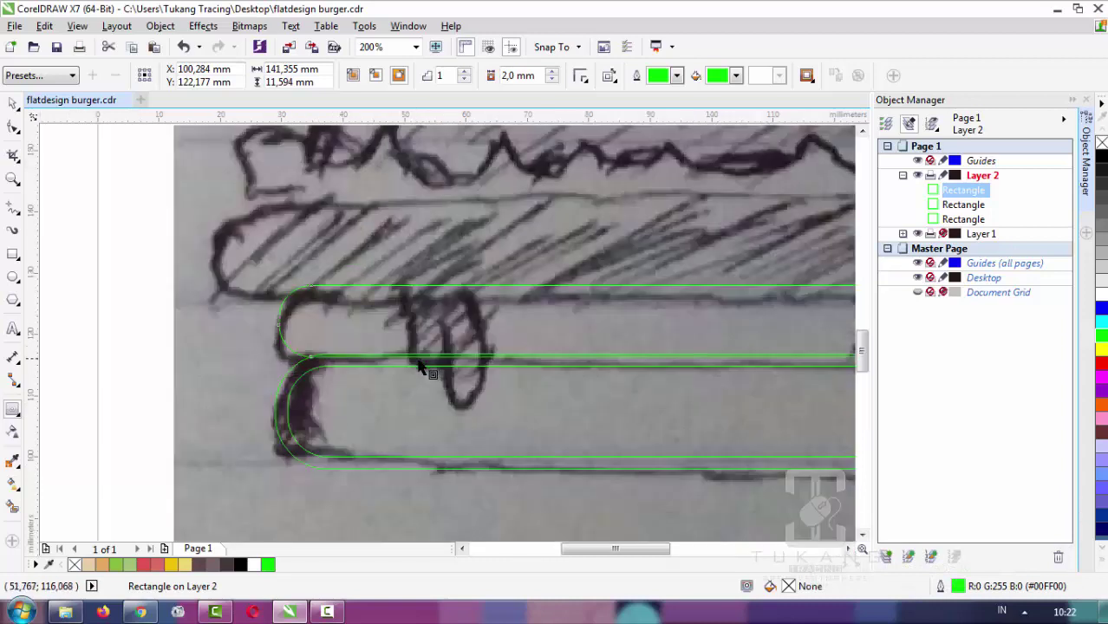
scroll(520, 373, "up", 1)
left_click_drag(408, 379, 408, 371)
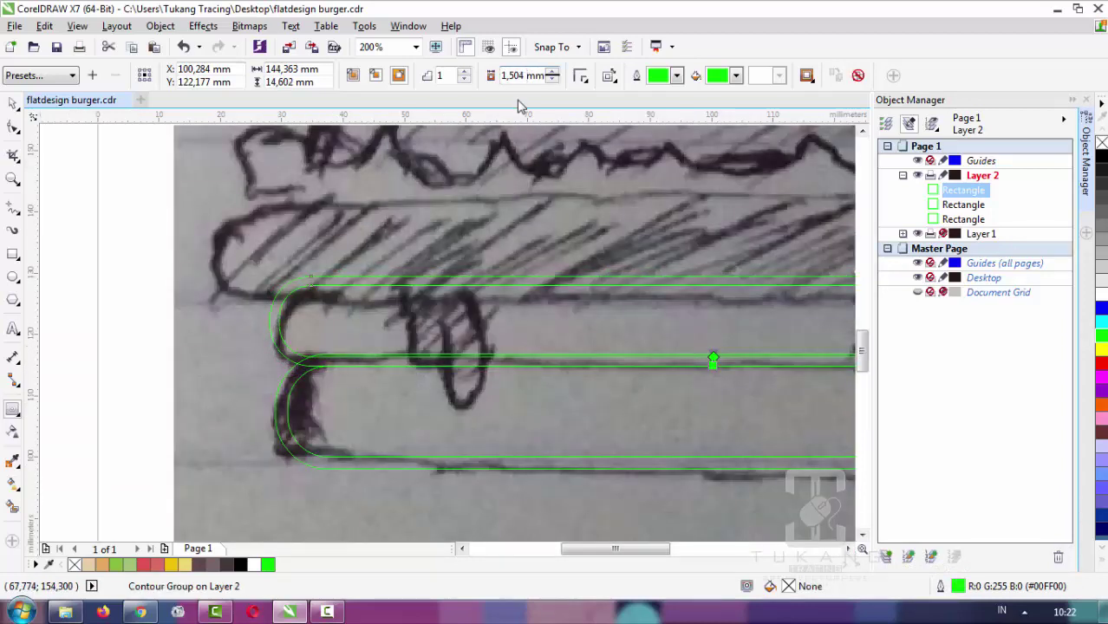
left_click(521, 75)
type("2")
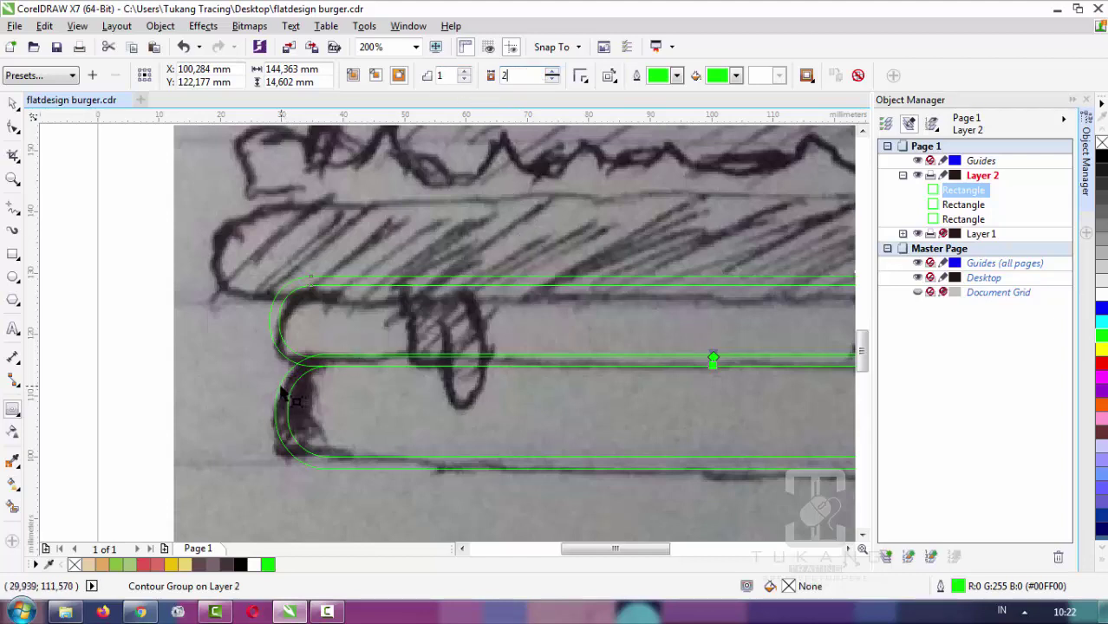
key("Return")
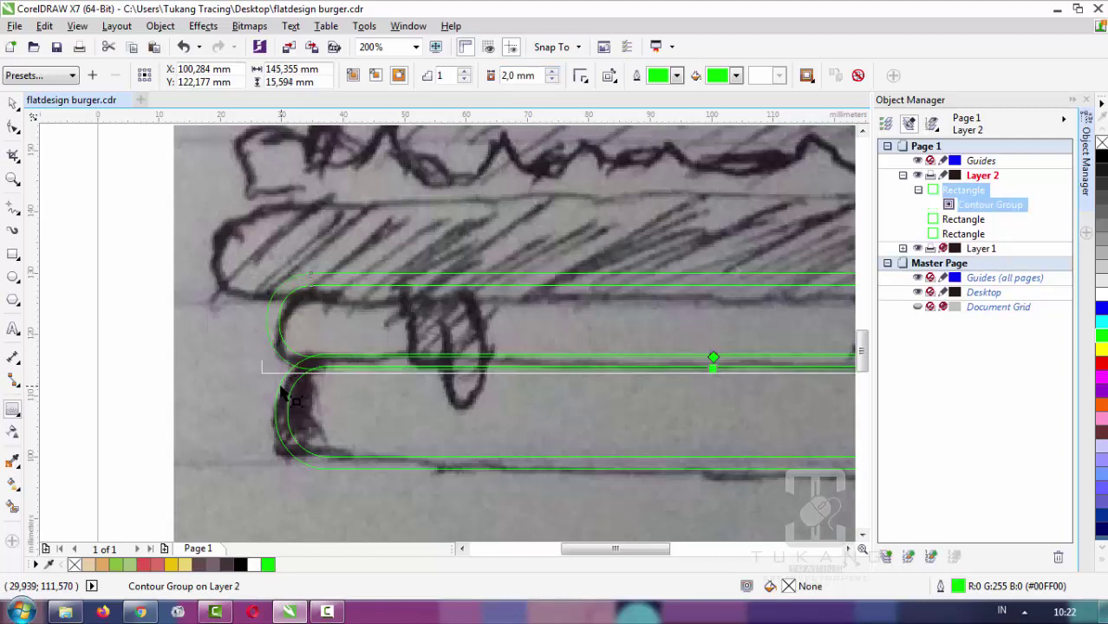
Break the contour group apart (Ctrl+K) so the outline becomes its own rectangle, then deselect
right_click(989, 205)
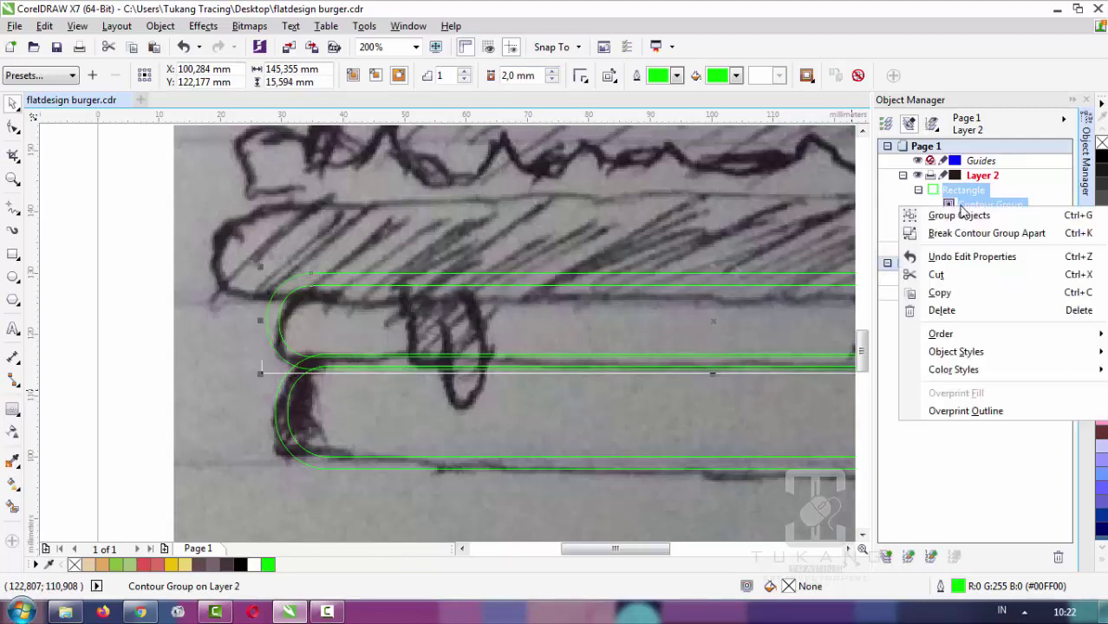
left_click(780, 239)
key("ctrl+k")
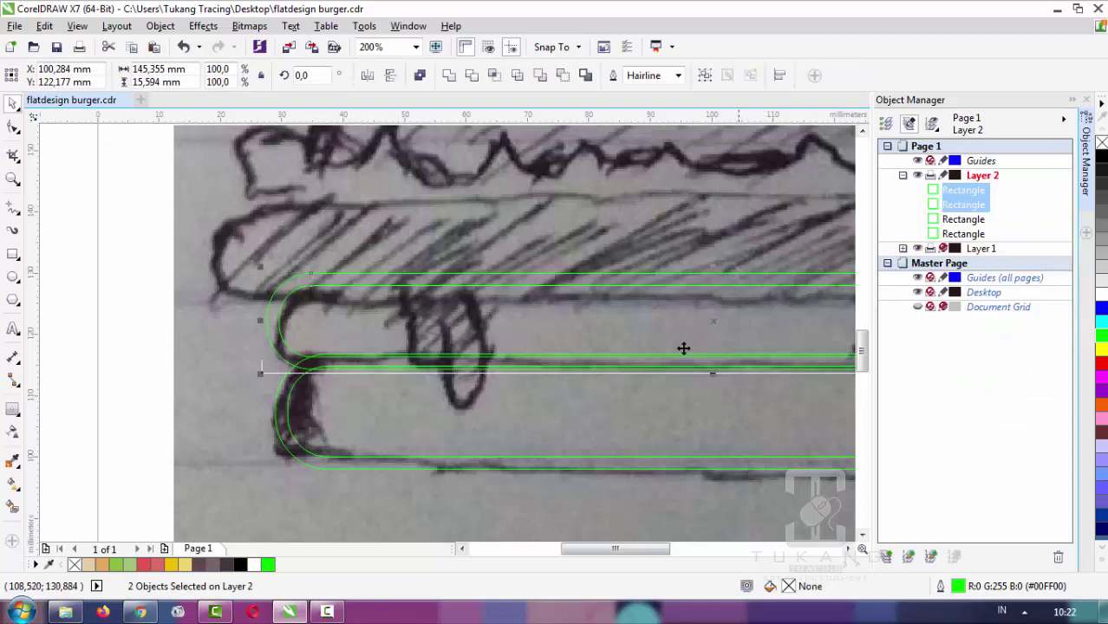
scroll(683, 347, "down", 3)
left_click(643, 446)
scroll(559, 371, "up", 2)
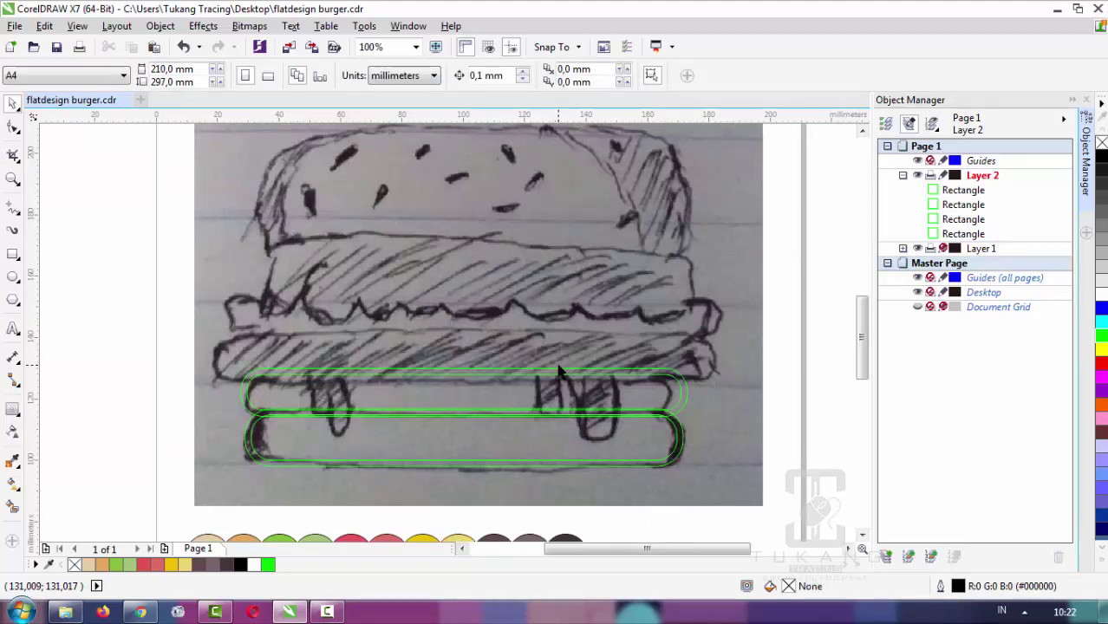
left_click(562, 378)
left_click(756, 409)
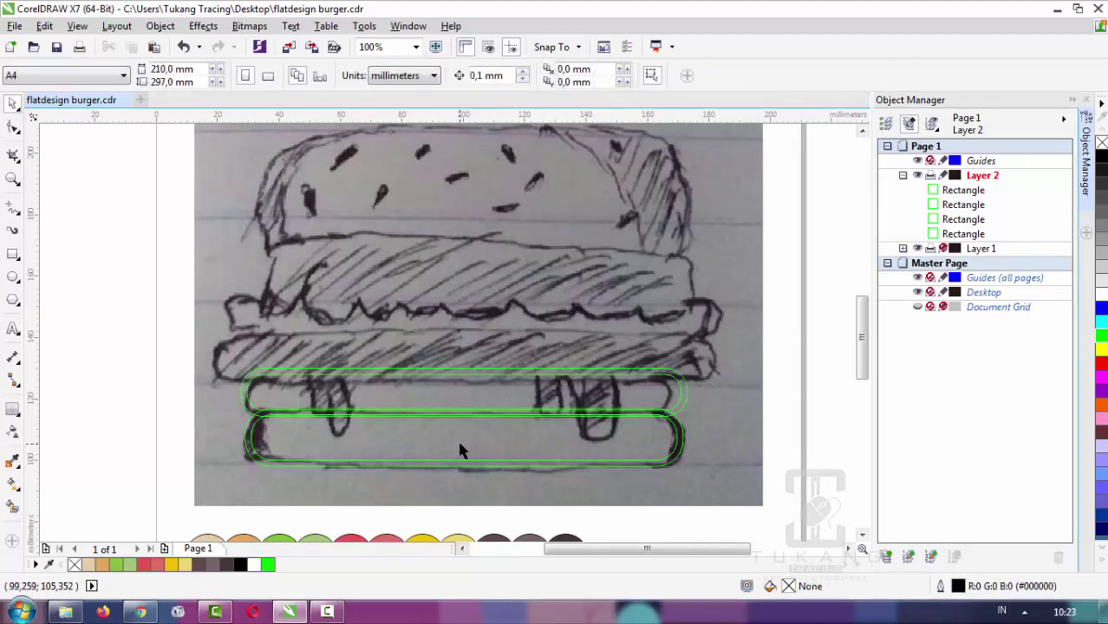
mouse_move(188, 402)
left_mouse_down()
mouse_move(734, 482)
mouse_move(730, 492)
left_mouse_up()
left_click_drag(694, 423, 195, 354)
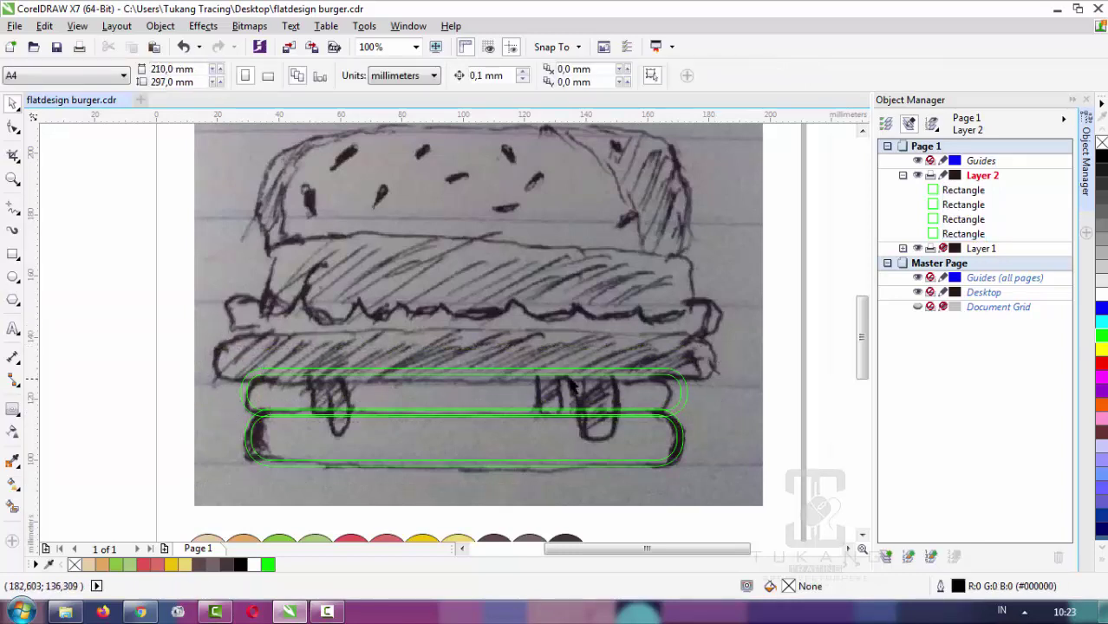
left_click(510, 401)
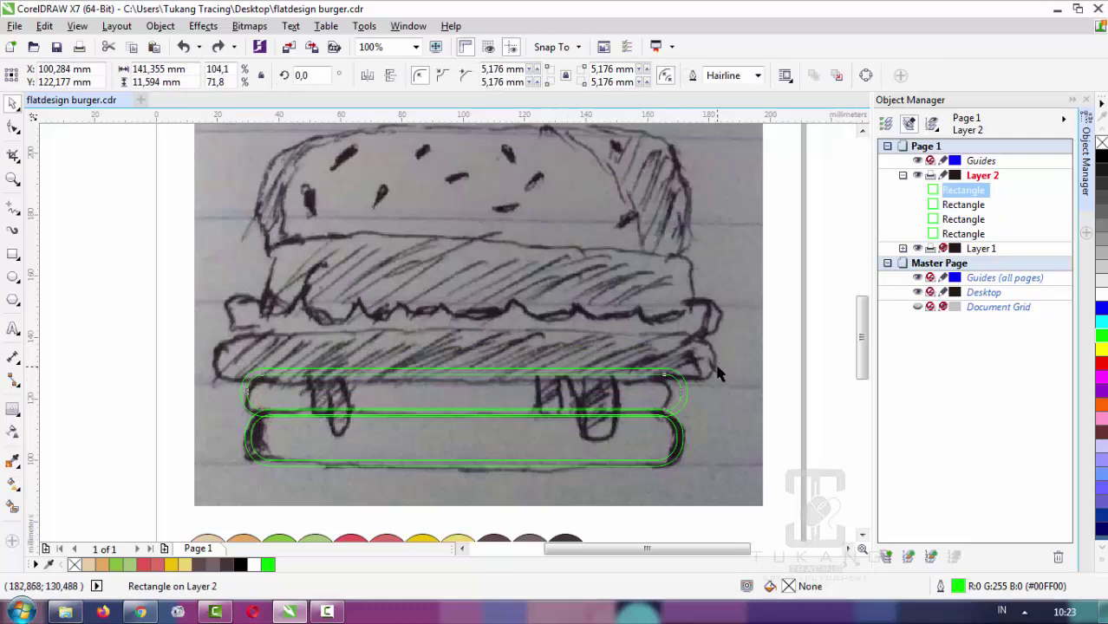
left_click(536, 394)
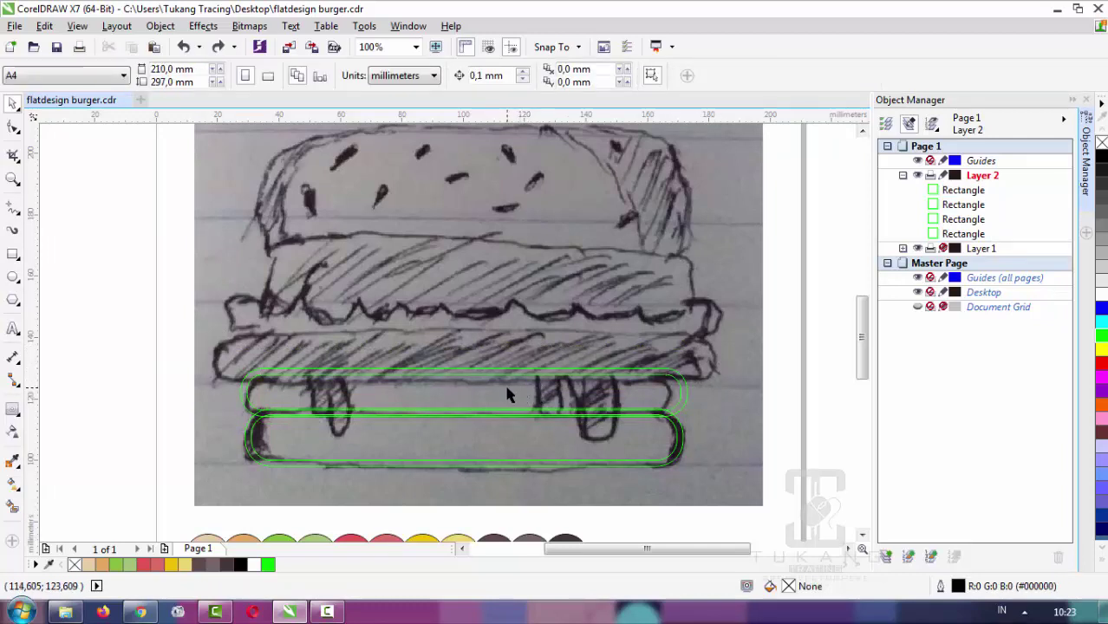
Duplicate the upper bun bar, move the copy up onto the hatched band, and stretch it wider
left_click(480, 391)
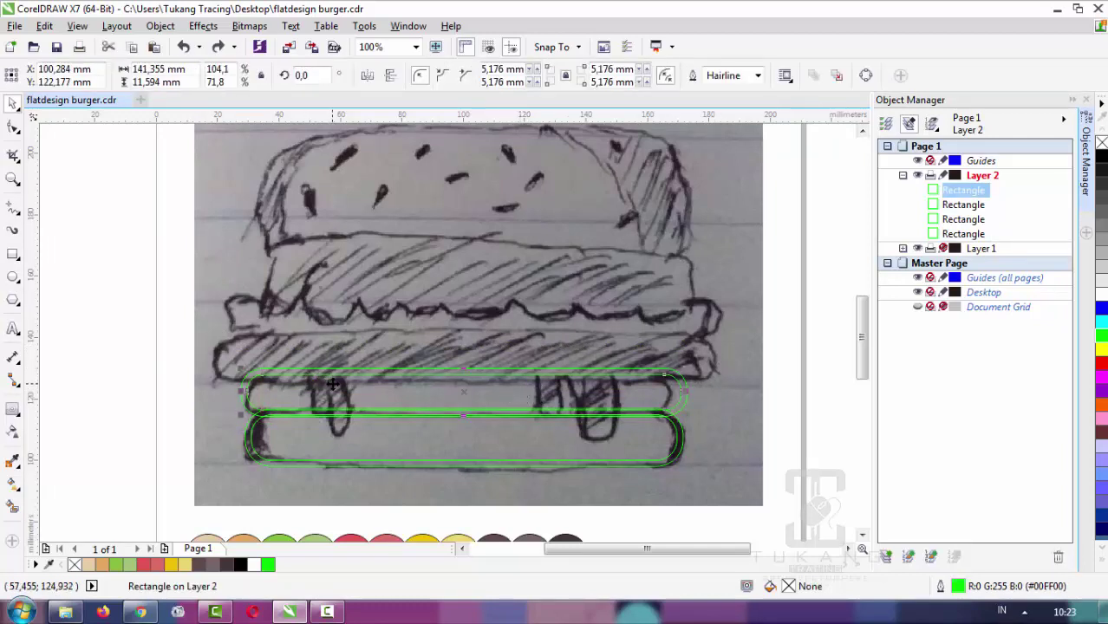
key("plus")
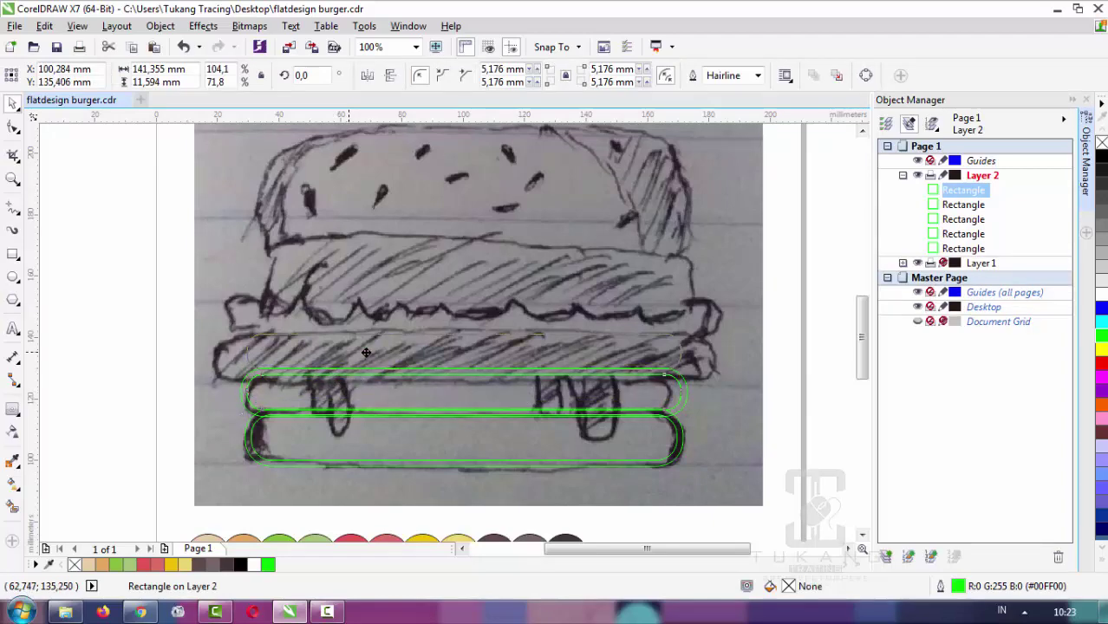
mouse_move(348, 392)
left_mouse_down()
mouse_move(469, 334)
mouse_move(458, 347)
mouse_move(455, 334)
left_mouse_up()
scroll(469, 334, "up", 1)
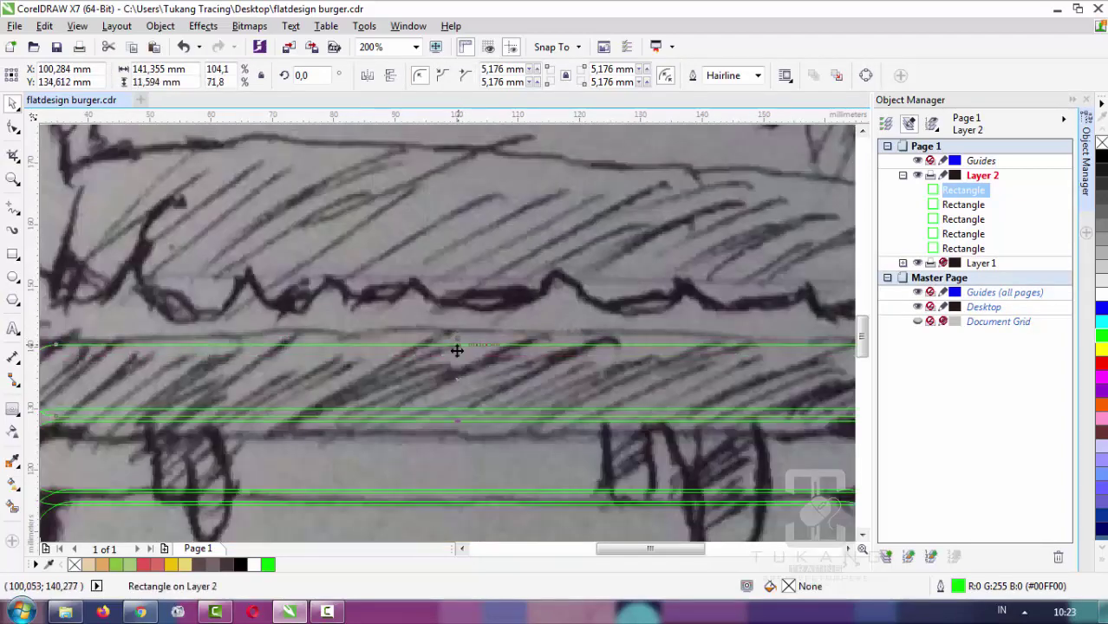
scroll(455, 349, "down", 1)
left_click_drag(680, 367, 692, 367)
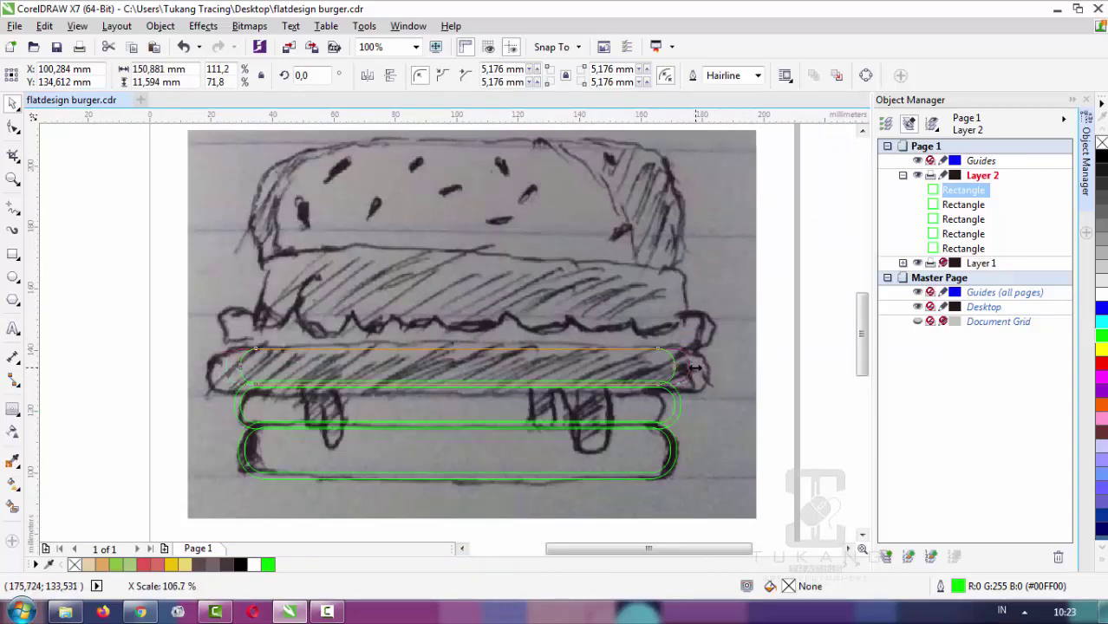
Adjust the copy's top edge so its height fits the hatched band
scroll(427, 404, "up", 1)
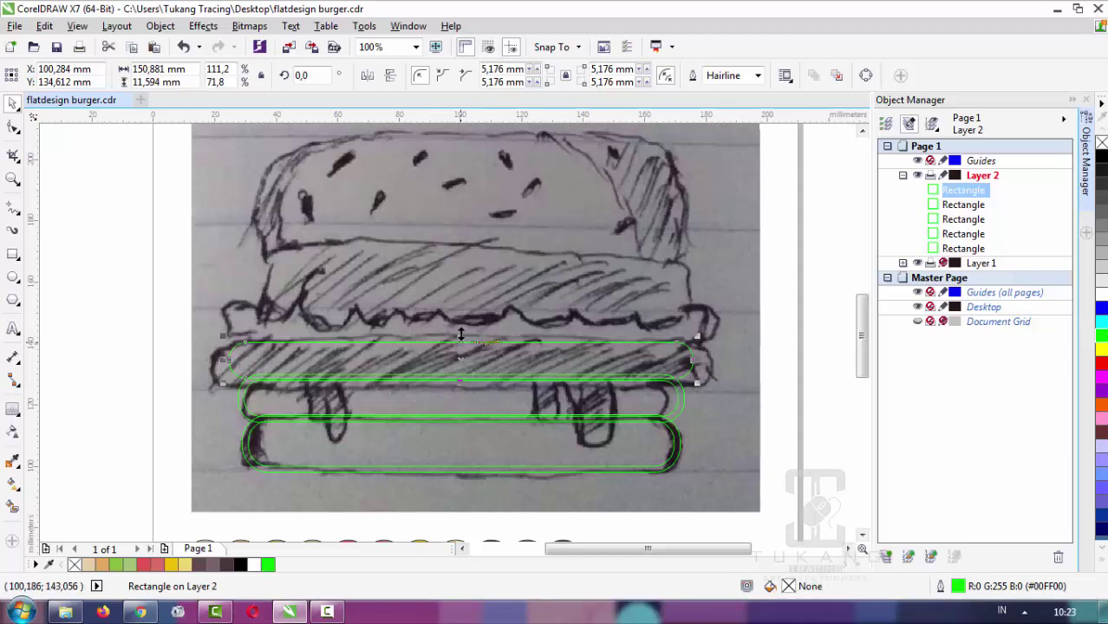
left_click_drag(460, 337, 464, 347)
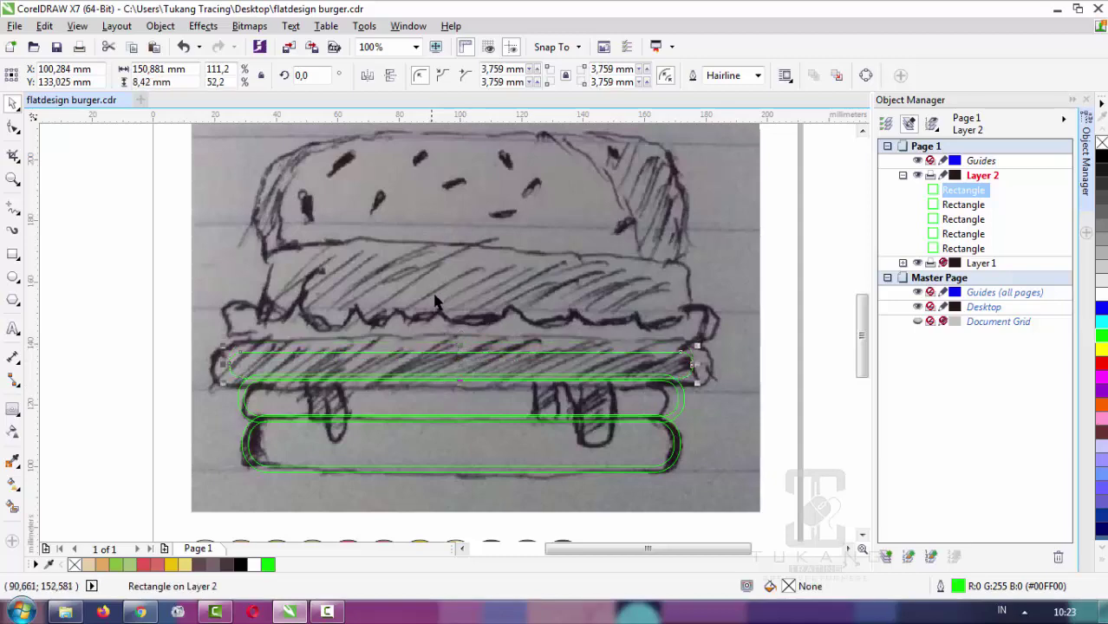
left_click(451, 332)
left_click(462, 384)
scroll(462, 382, "up", 2)
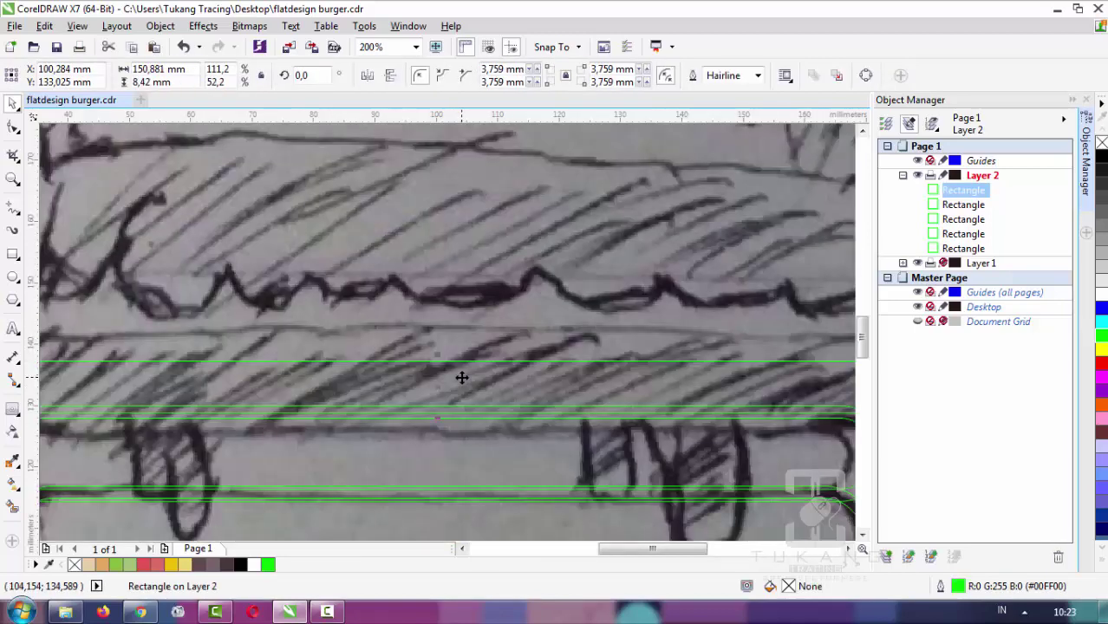
left_click_drag(440, 354, 441, 340)
scroll(393, 403, "down", 2)
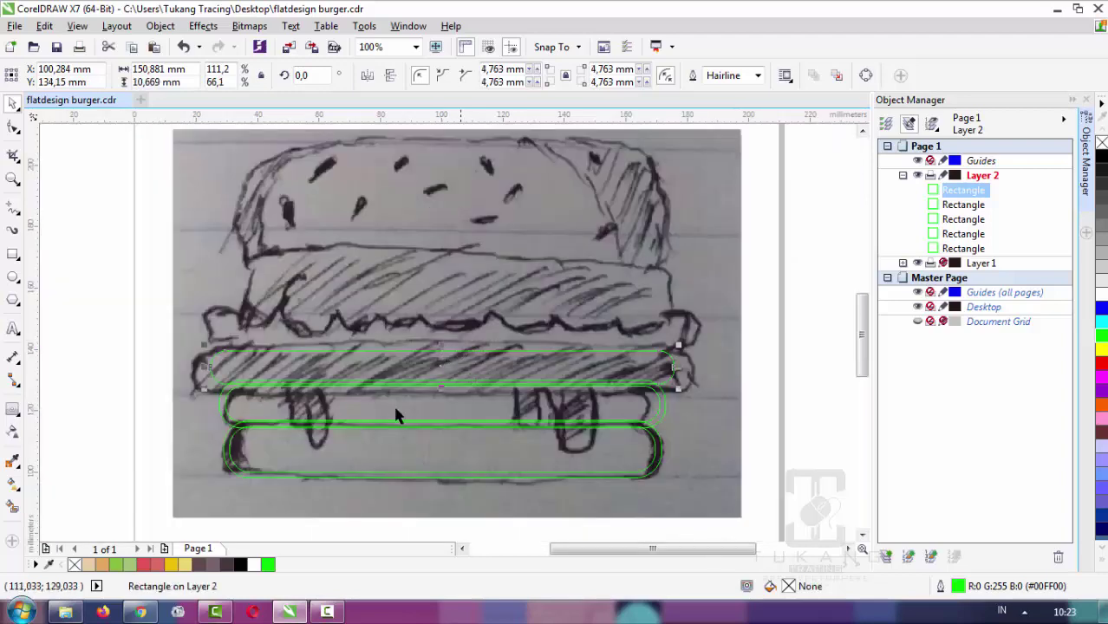
left_click(379, 415)
left_click(532, 351)
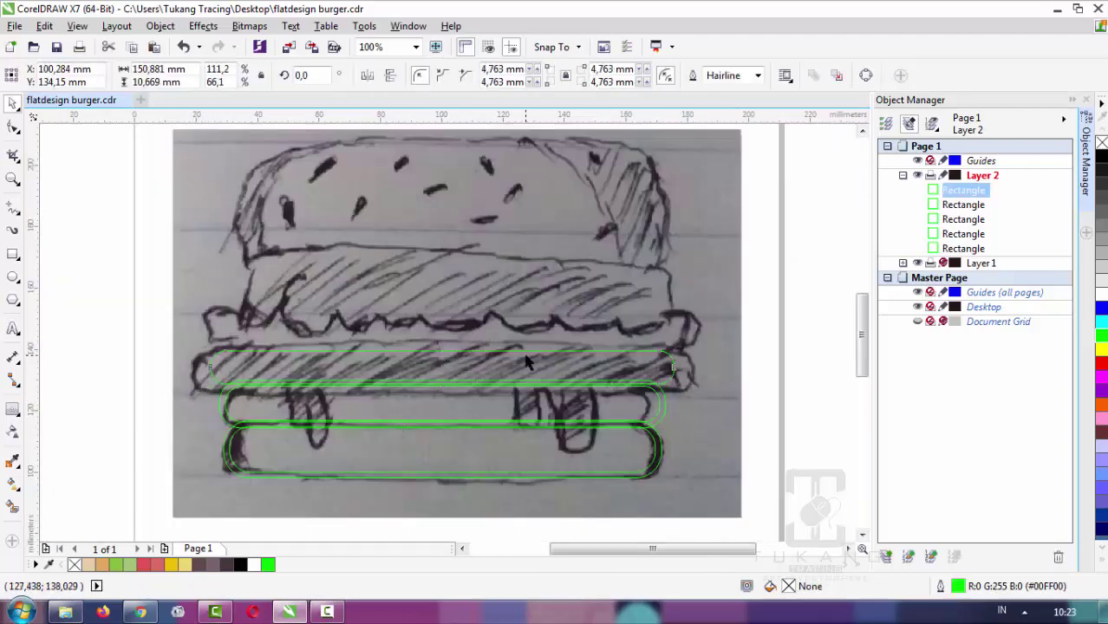
left_click(13, 410)
Give the top bar a 2 mm outward contour and break it off as a separate rectangle
left_click_drag(282, 390, 316, 378)
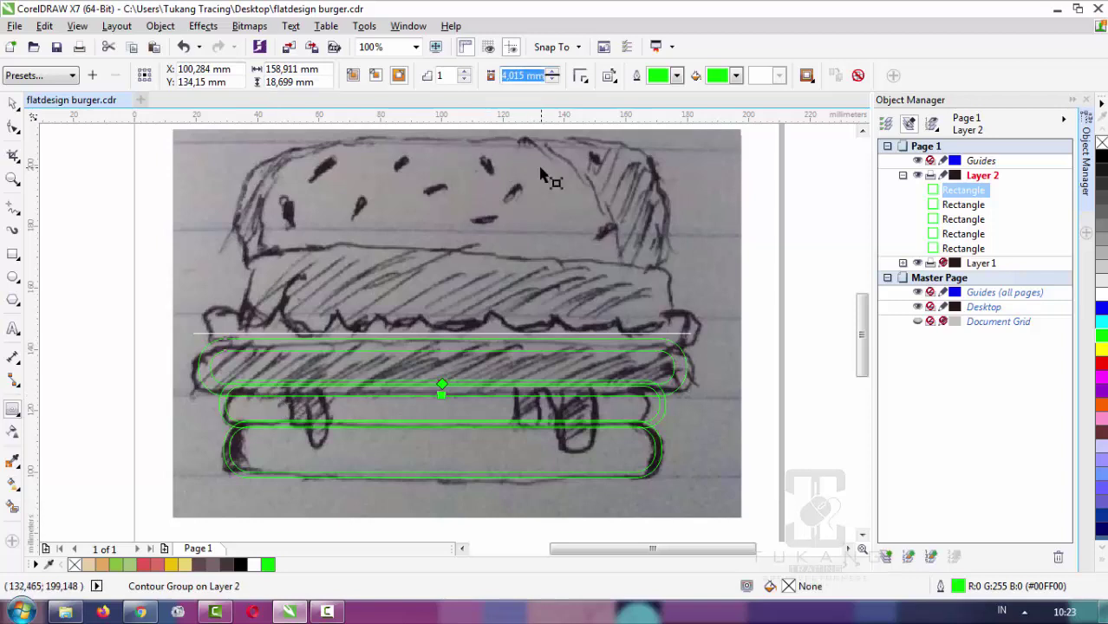
type("2")
key("Return")
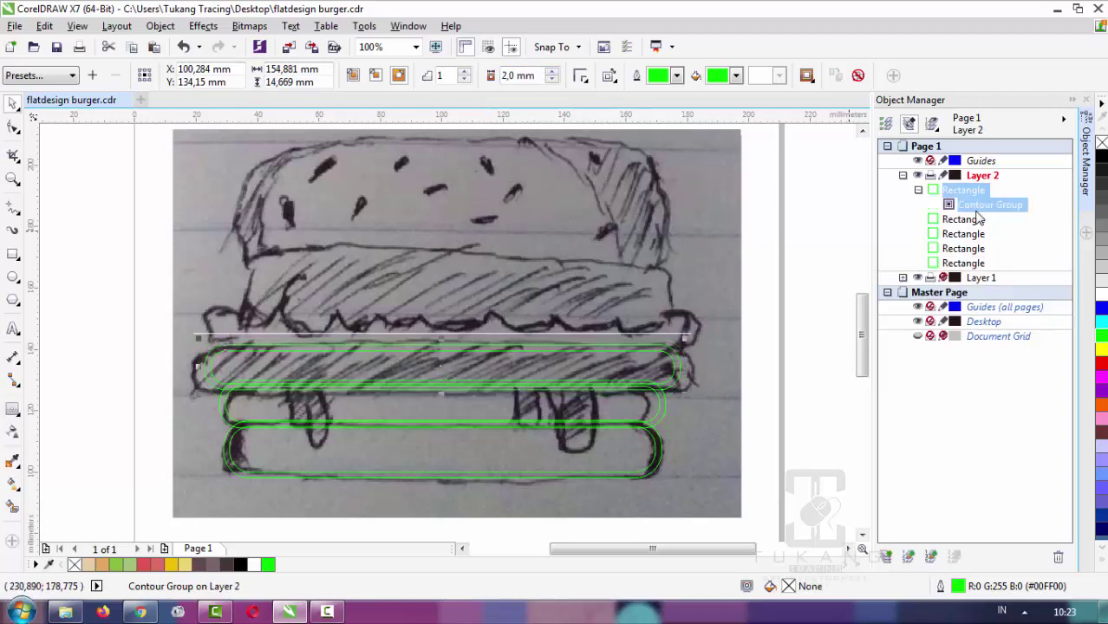
right_click(973, 208)
left_click(975, 236)
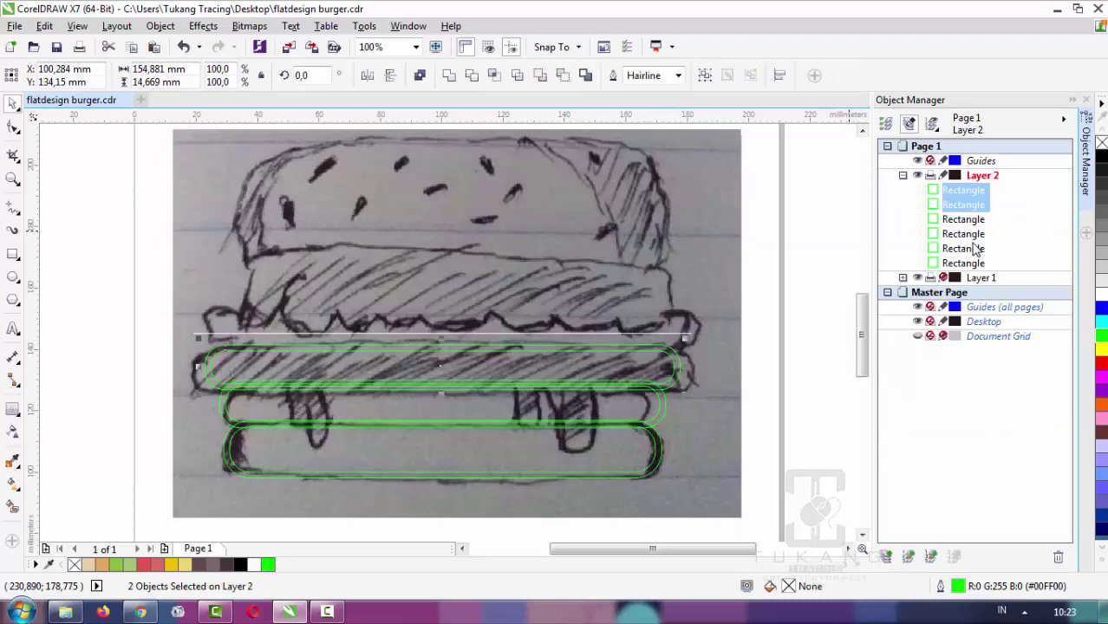
left_click(774, 379)
scroll(473, 448, "up", 1)
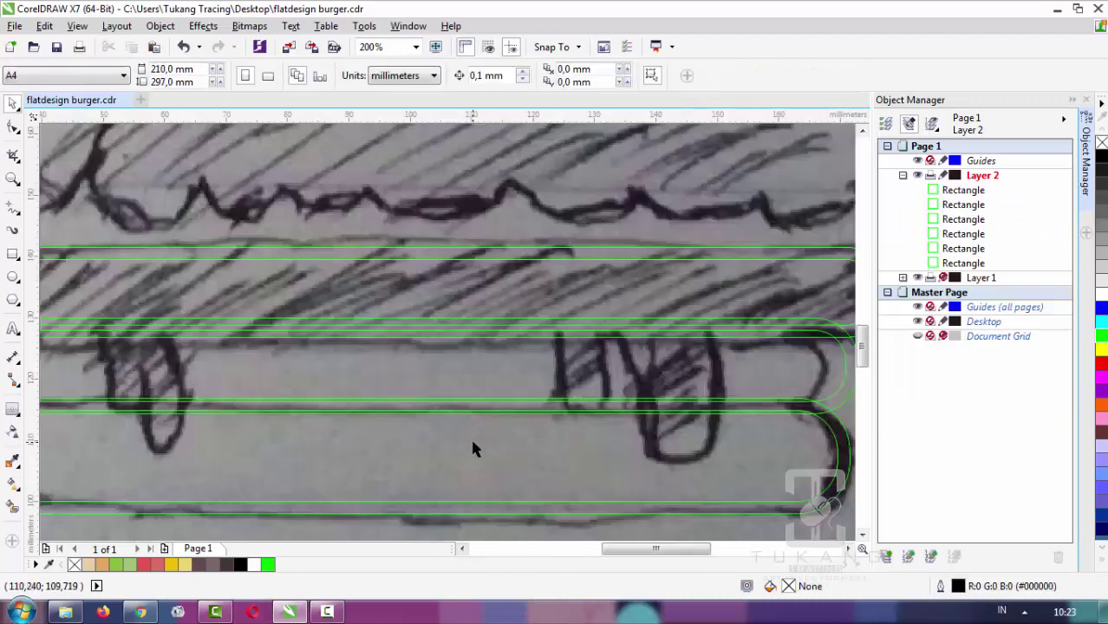
scroll(502, 418, "down", 1)
scroll(286, 420, "up", 1)
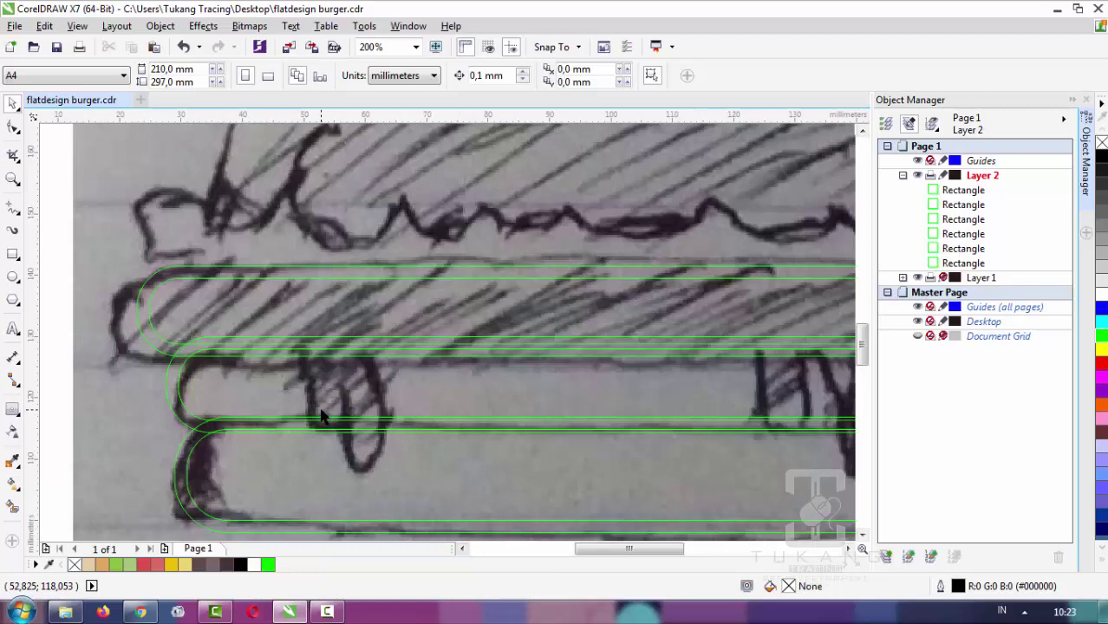
Set red as the outline colour and draw a tall thin rectangle over the first cheese drip
left_click(13, 254)
scroll(397, 343, "down", 1)
key("space")
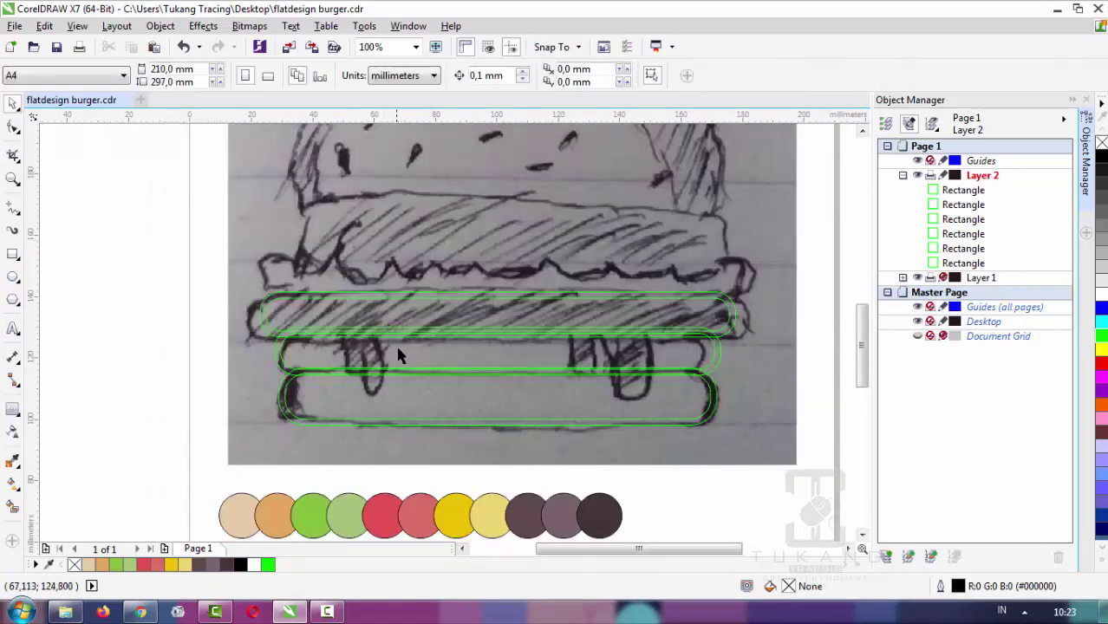
left_click(399, 345)
left_click(188, 356)
scroll(360, 332, "up", 1)
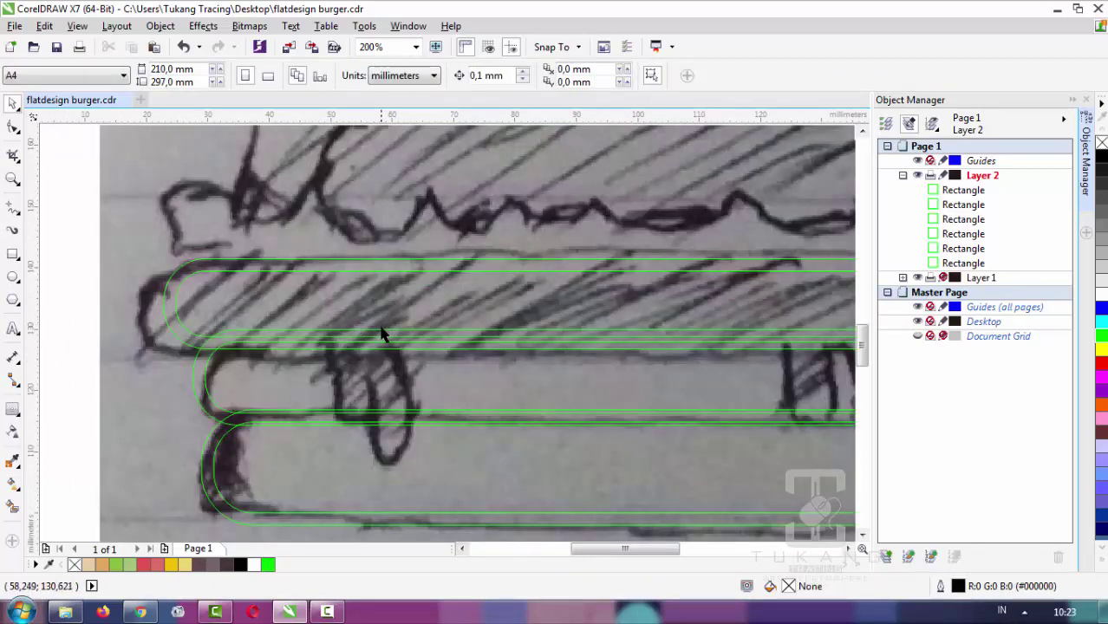
scroll(381, 334, "up", 1)
scroll(382, 334, "down", 1)
key("space")
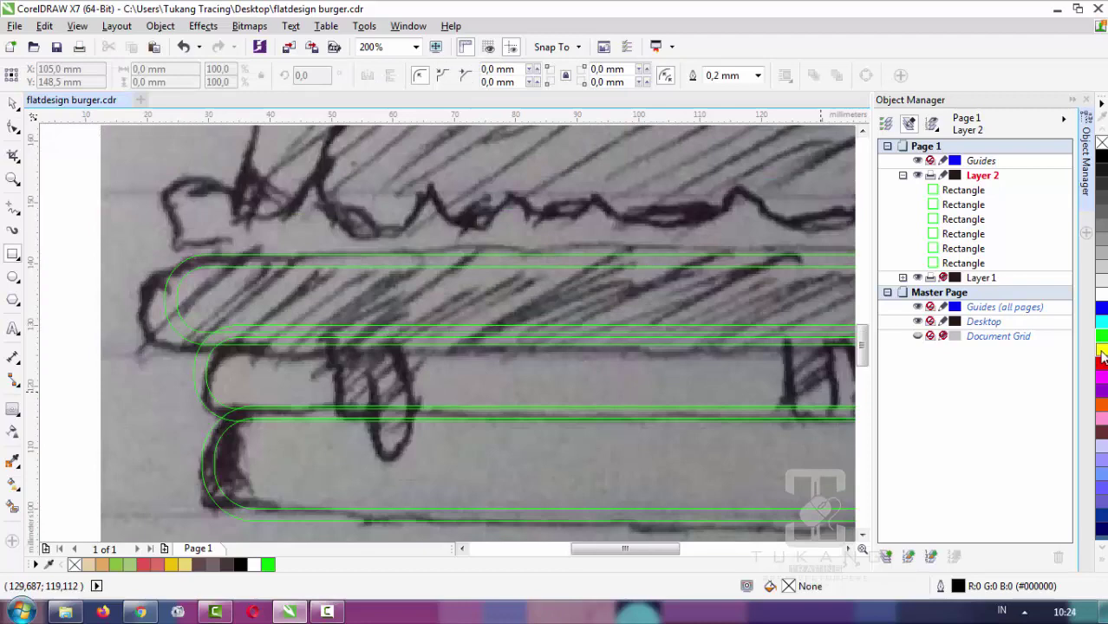
right_click(1101, 363)
scroll(612, 347, "down", 2)
scroll(573, 348, "up", 2)
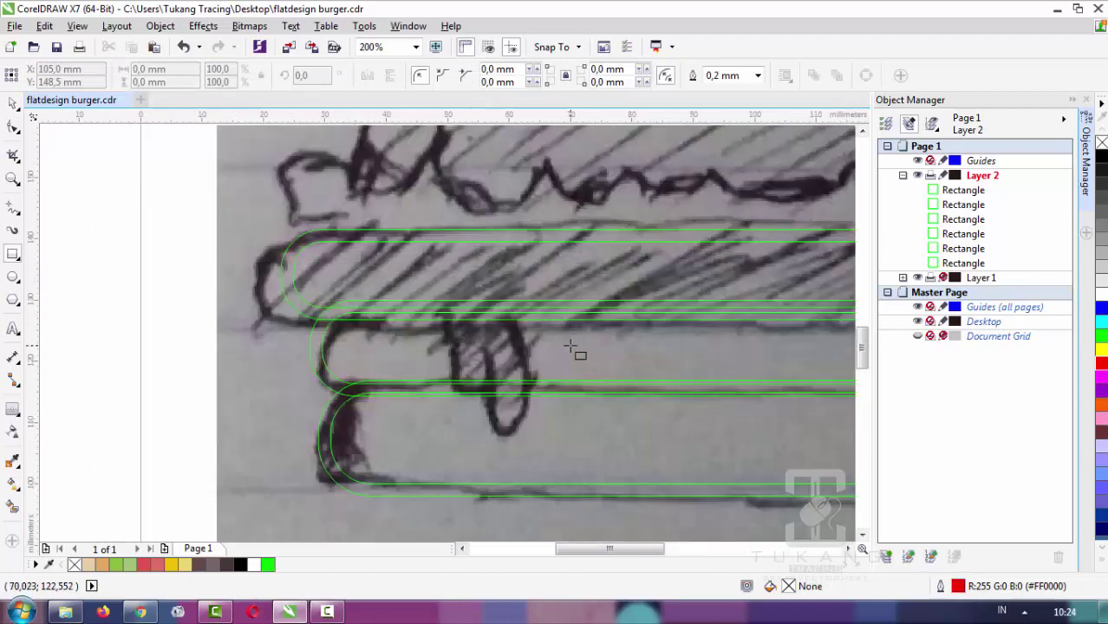
scroll(520, 305, "up", 1)
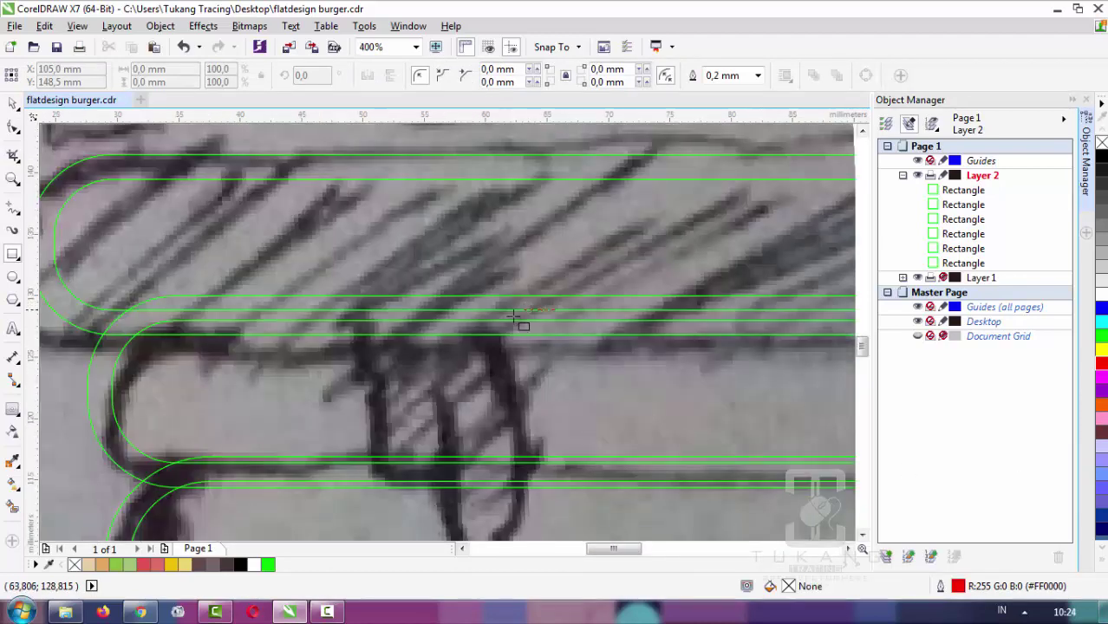
scroll(521, 324, "down", 1)
left_click_drag(487, 298, 467, 437)
key("space")
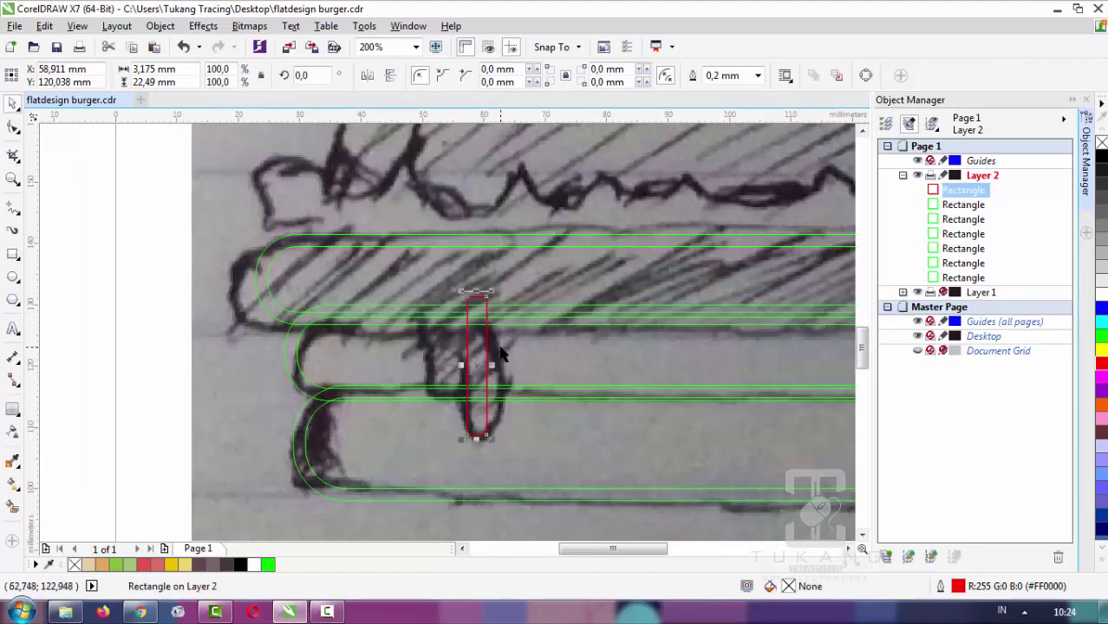
Widen the drip rectangle to 4.63 mm, round its corners to 2.315 mm, and raise its top slightly
left_click_drag(491, 366, 501, 366)
scroll(501, 347, "up", 1)
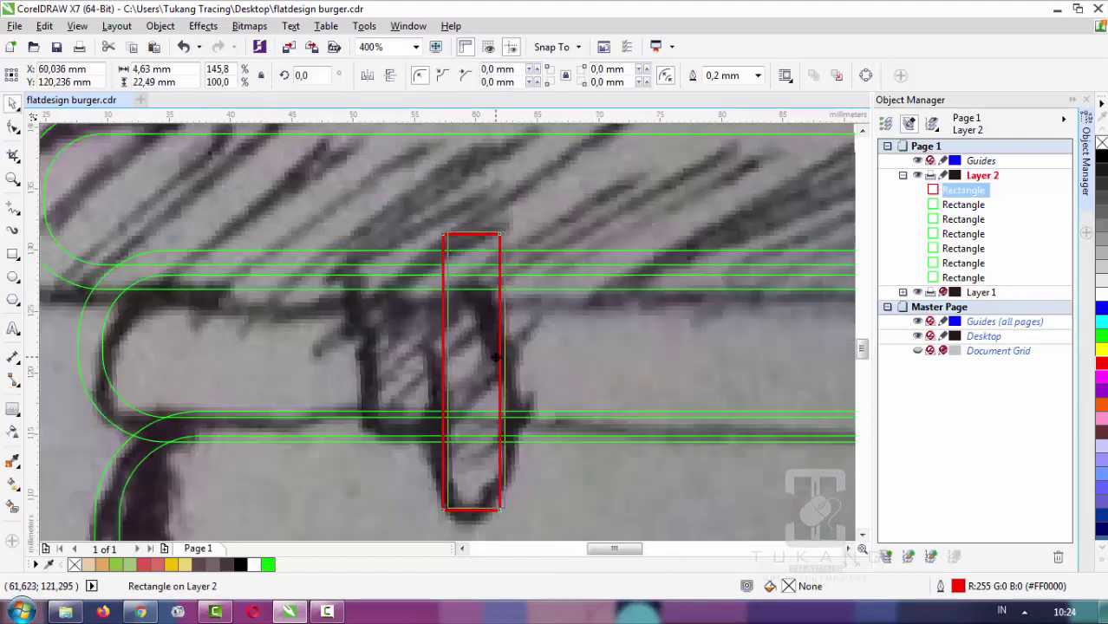
scroll(502, 347, "down", 1)
key("F10")
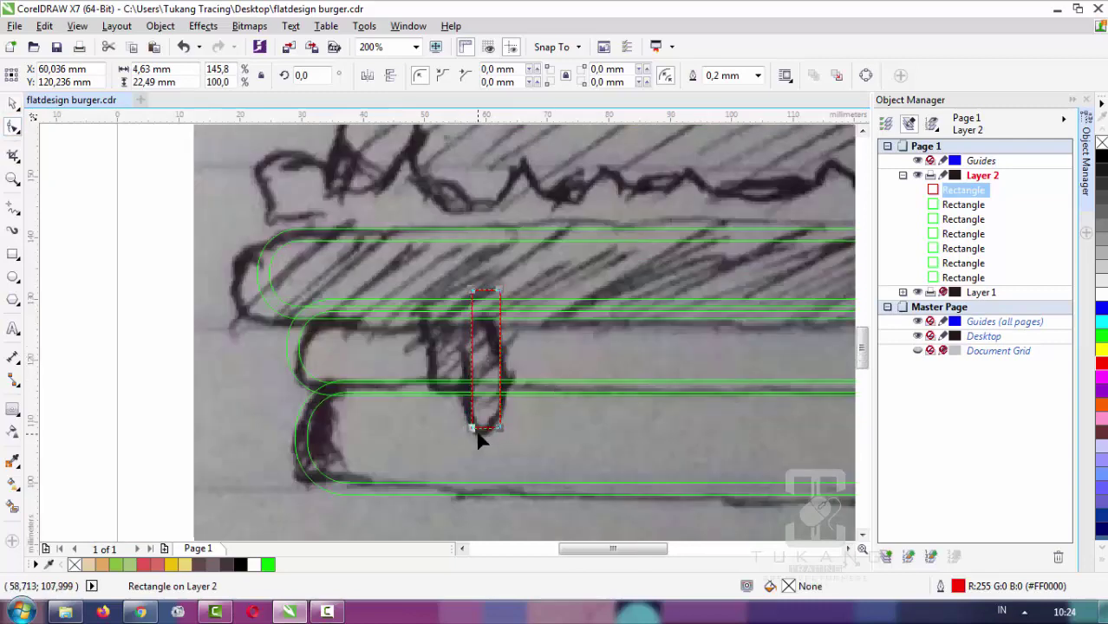
left_click_drag(471, 434, 470, 404)
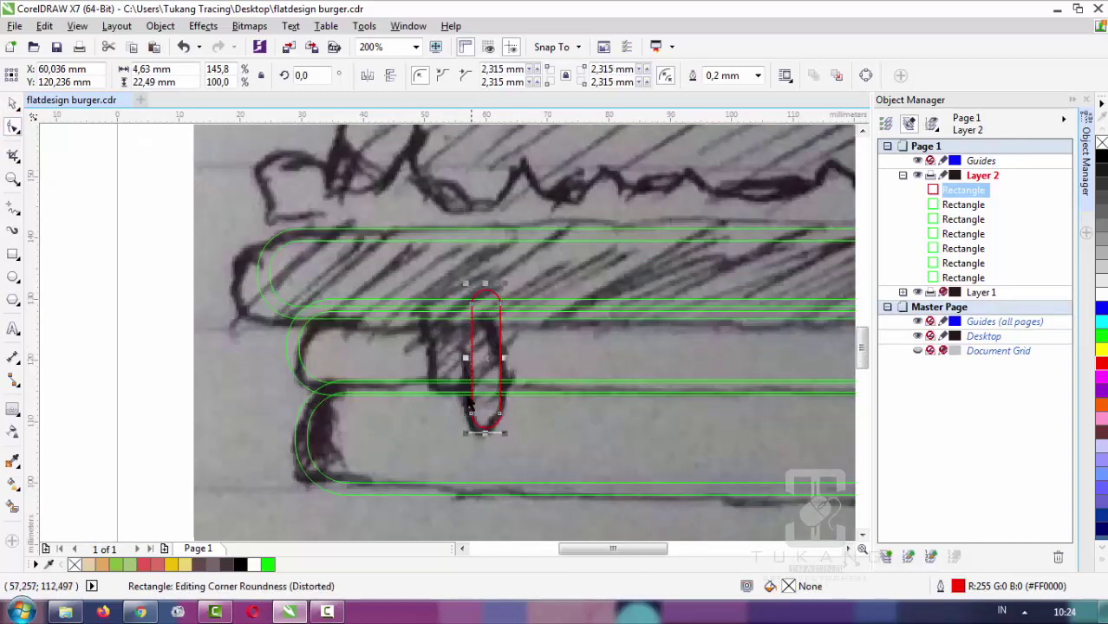
scroll(469, 366, "down", 1)
scroll(469, 365, "up", 2)
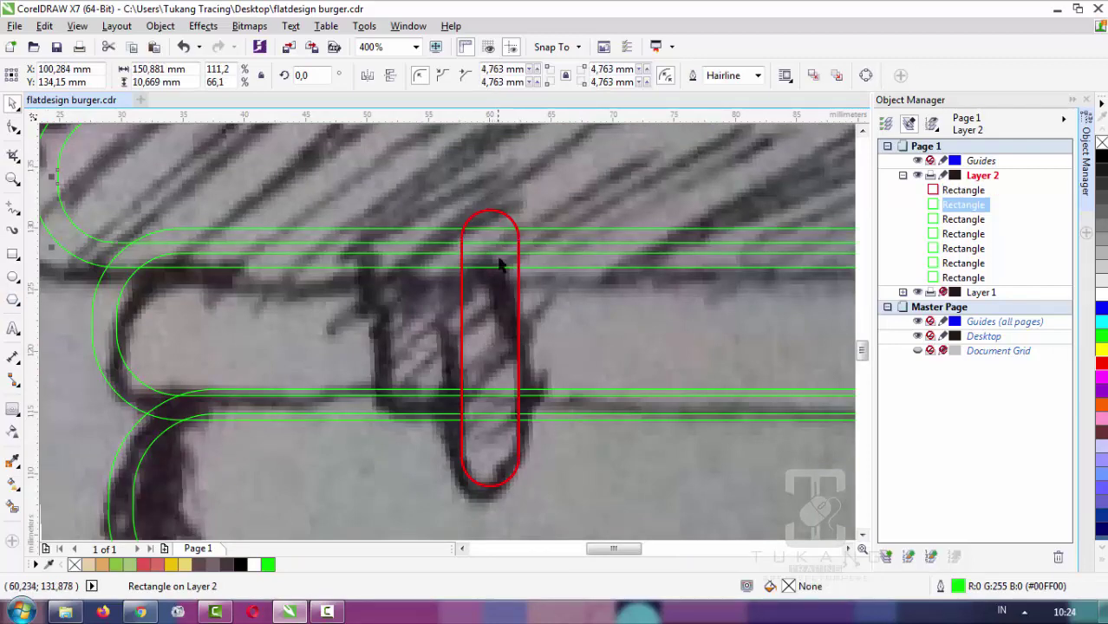
left_click_drag(491, 200, 491, 189)
Copy the drip pill and move the copy left onto the neighbouring drip
scroll(496, 282, "down", 2)
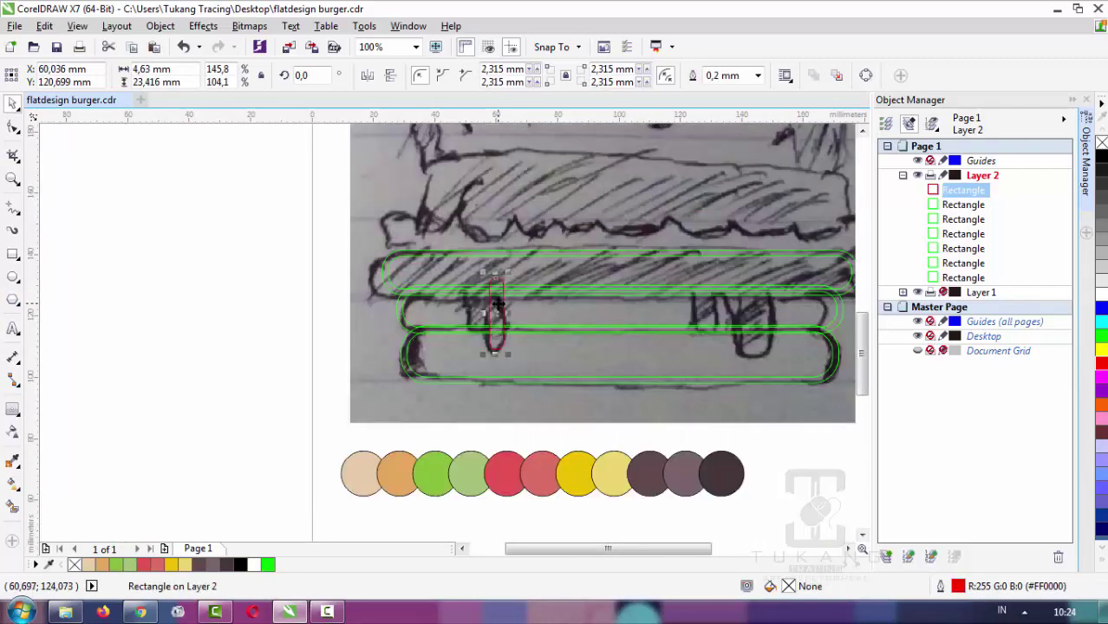
scroll(497, 302, "up", 1)
key("ctrl+c")
key("ctrl+v")
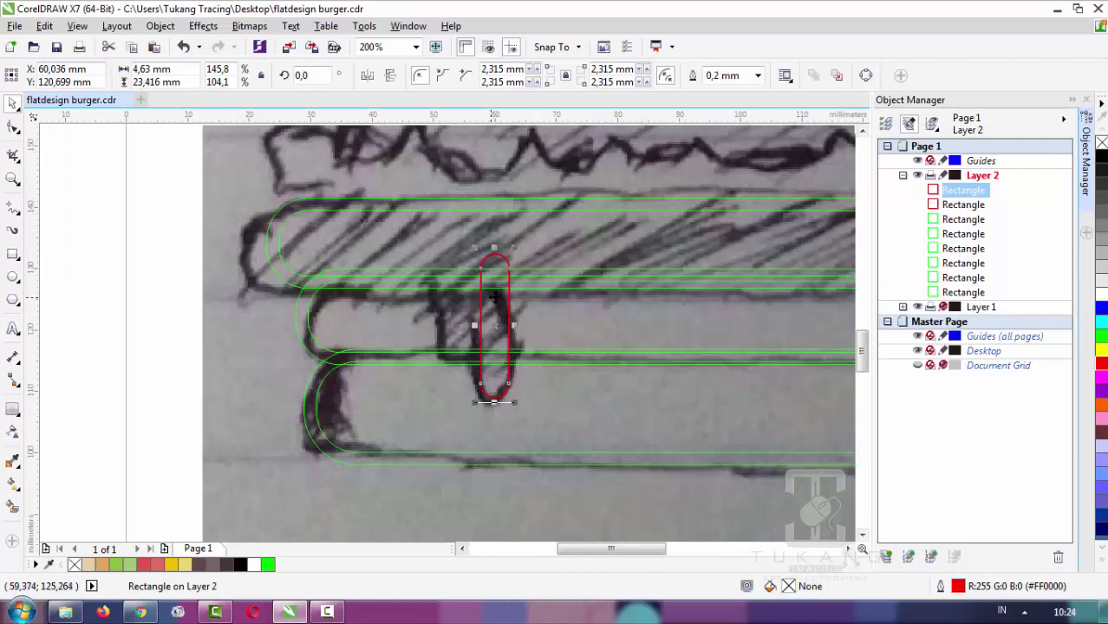
left_click_drag(509, 298, 474, 315)
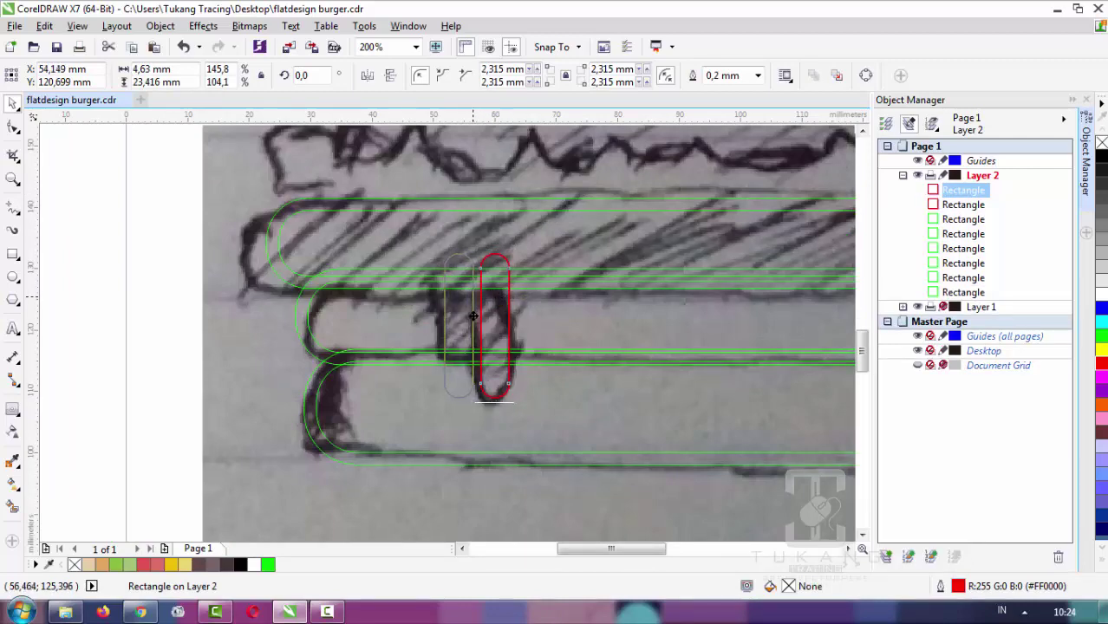
Widen the original pill slightly and shorten the left copy to about 16.7 mm
scroll(473, 315, "up", 1)
left_click(481, 317)
scroll(475, 344, "up", 1)
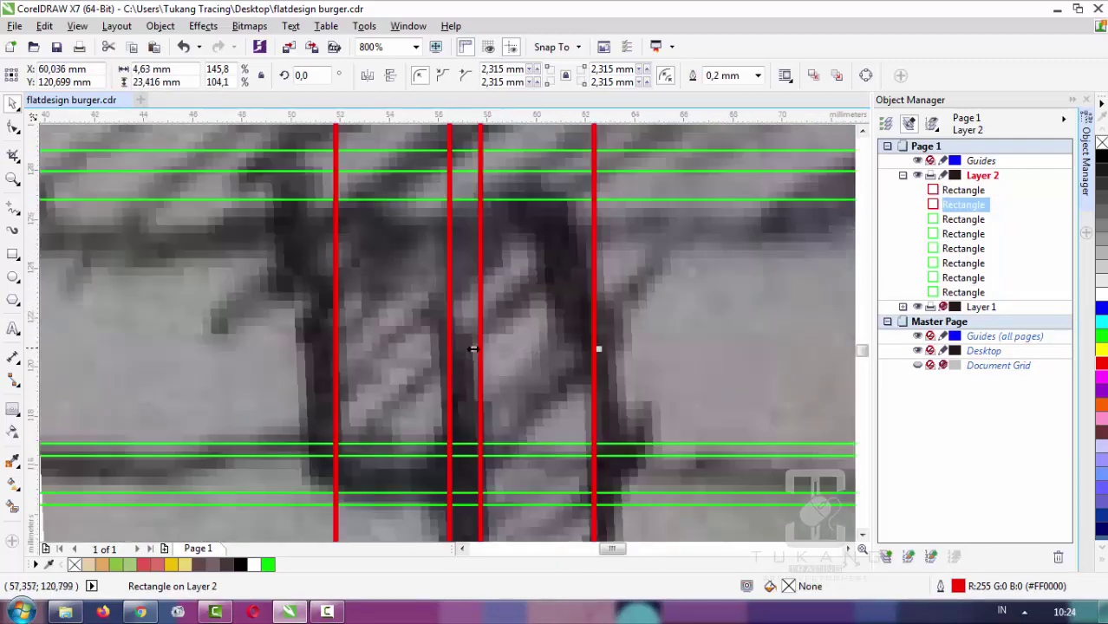
left_click_drag(473, 349, 468, 349)
scroll(467, 345, "down", 2)
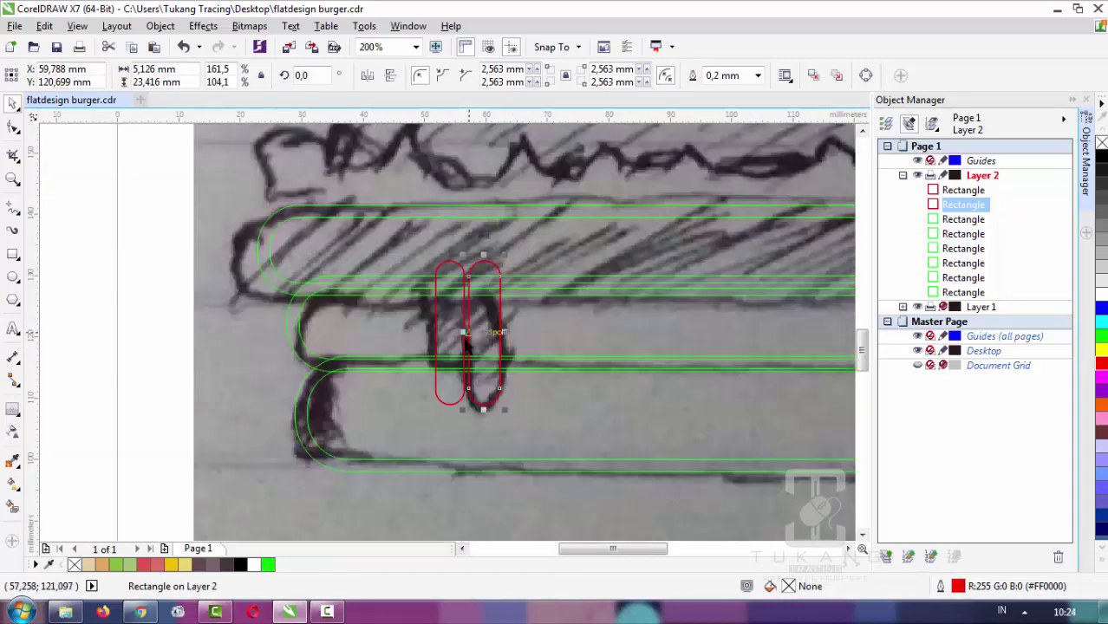
left_click(451, 330)
left_click_drag(448, 411, 448, 369)
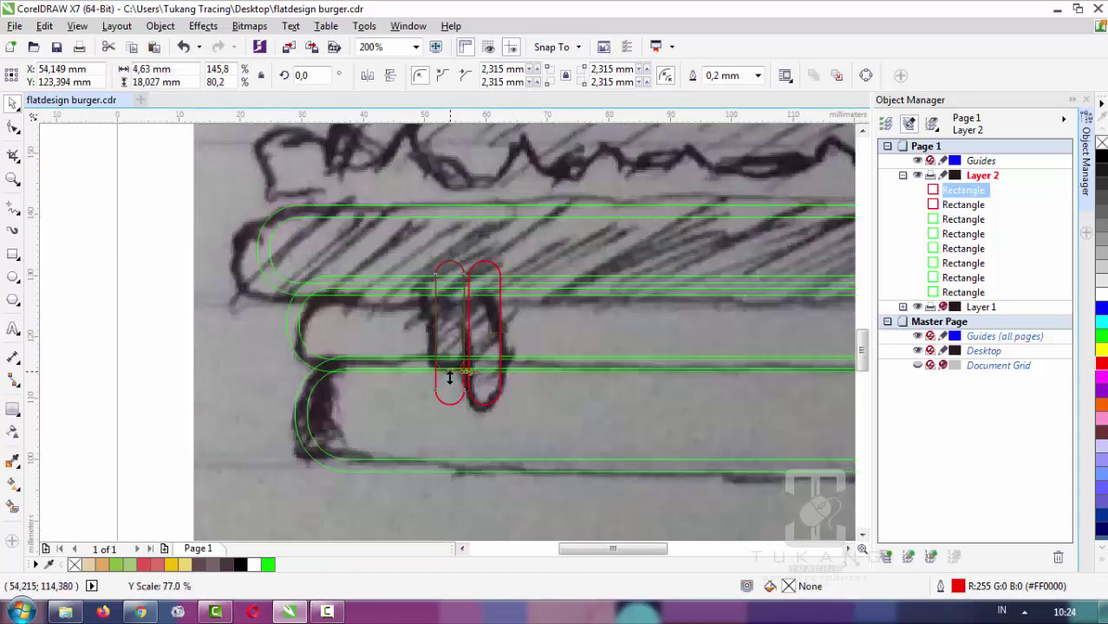
scroll(453, 330, "down", 1)
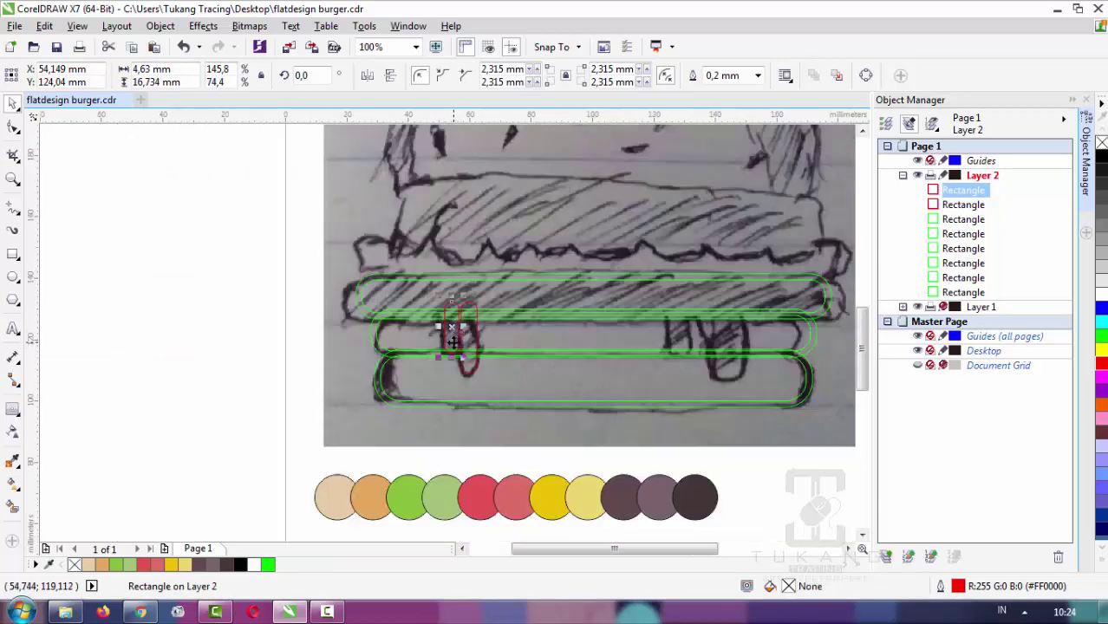
scroll(485, 320, "up", 1)
scroll(477, 323, "down", 1)
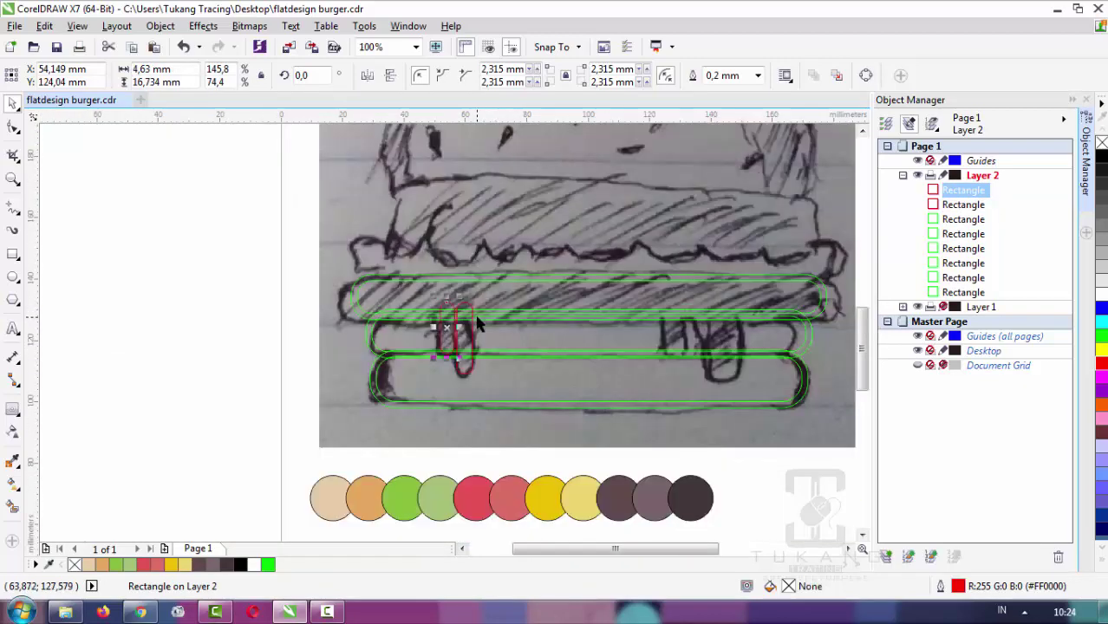
scroll(401, 279, "down", 1)
left_click_drag(327, 223, 735, 356)
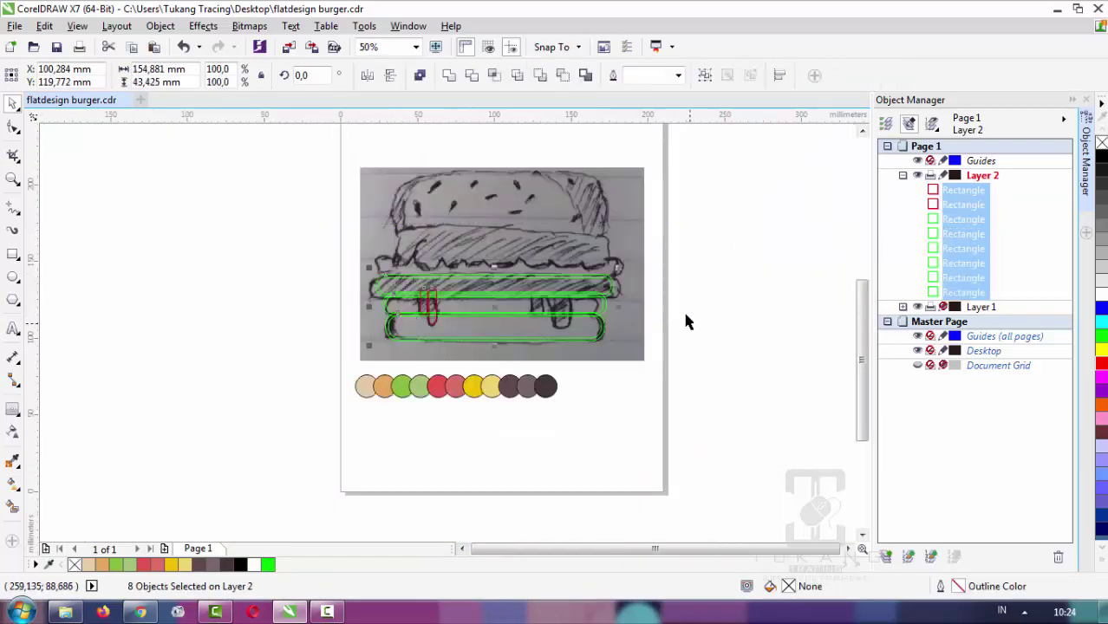
key("Escape")
scroll(462, 292, "up", 1)
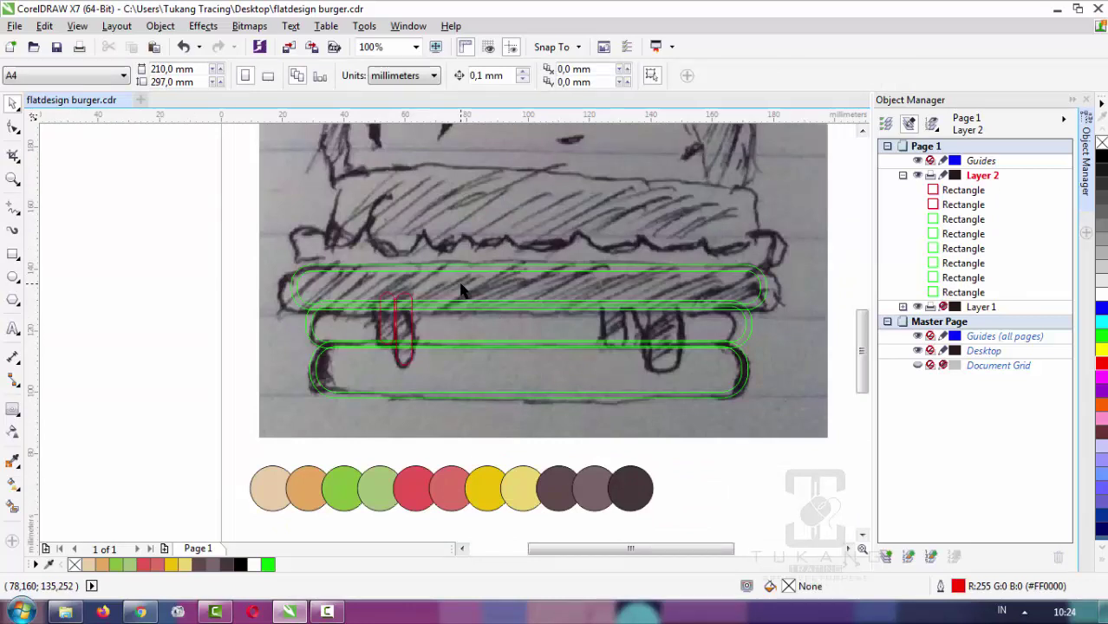
scroll(409, 327, "up", 1)
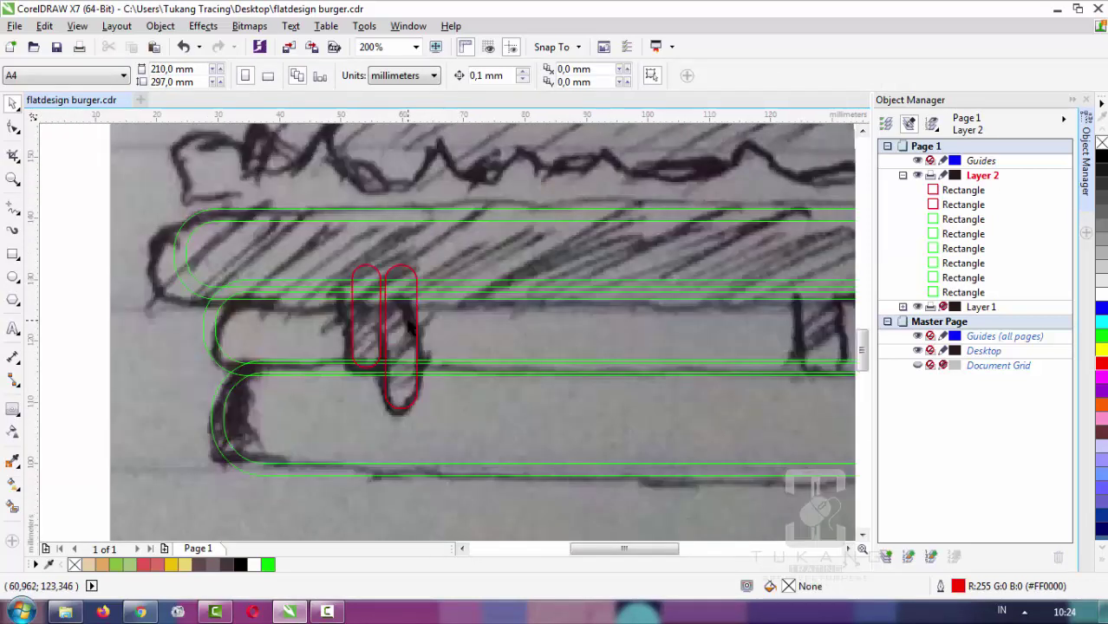
left_click(379, 320)
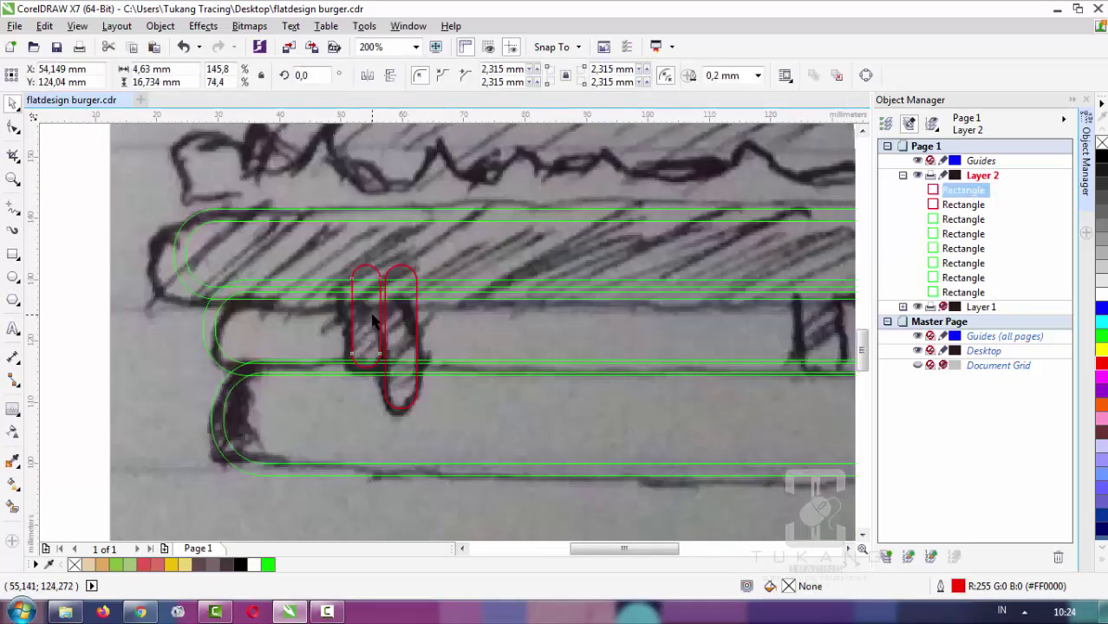
left_click(399, 325, "shift")
left_click(363, 251)
key("ctrl+z")
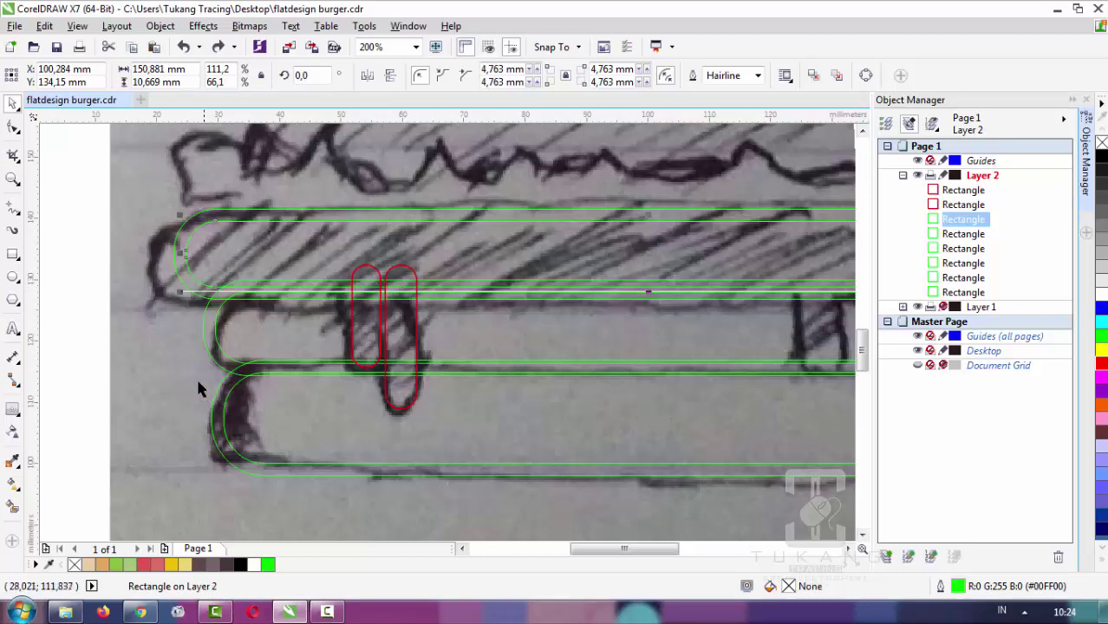
Fill the cheese bar yellow (R237 G192 B3), briefly select it with both drip pills, then deselect
left_click(173, 566)
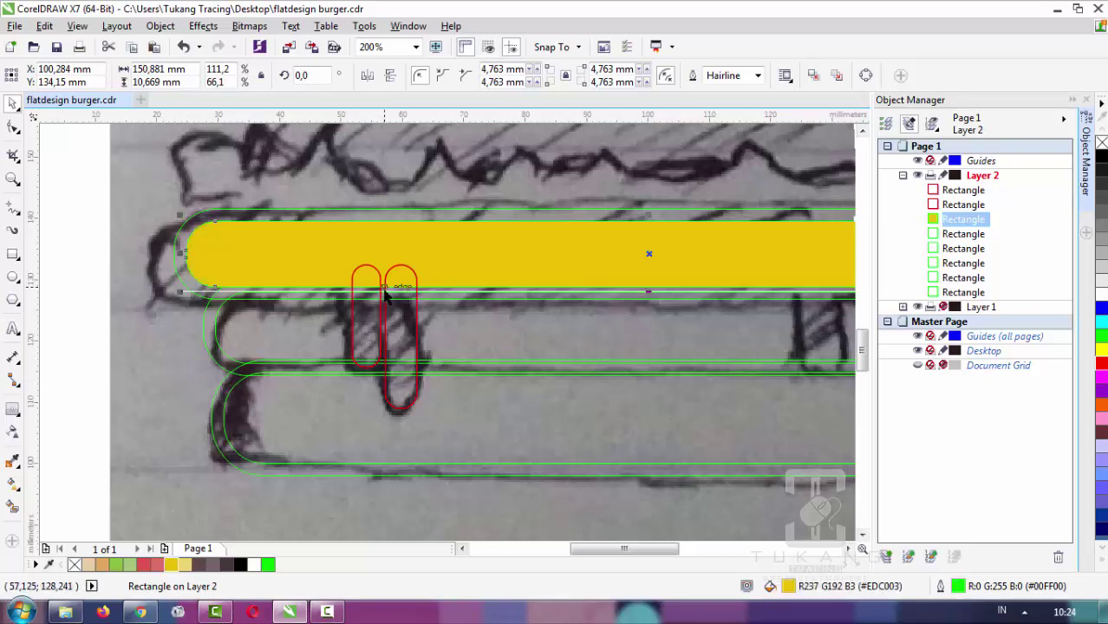
scroll(386, 293, "up", 1)
left_click(378, 365)
left_click(415, 360, "shift")
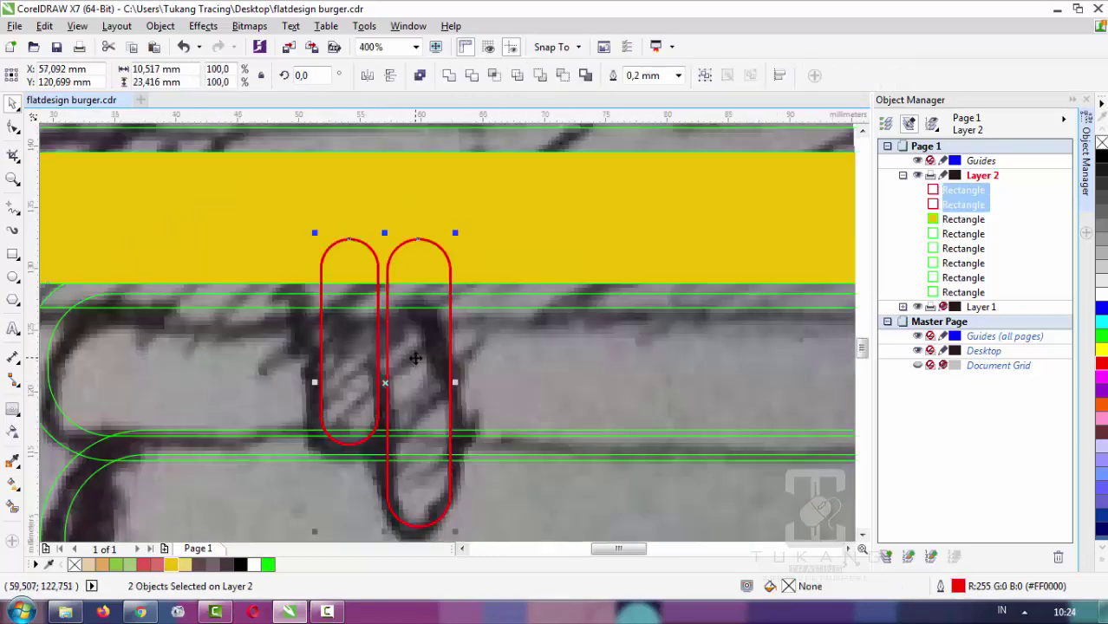
left_click(351, 222, "shift")
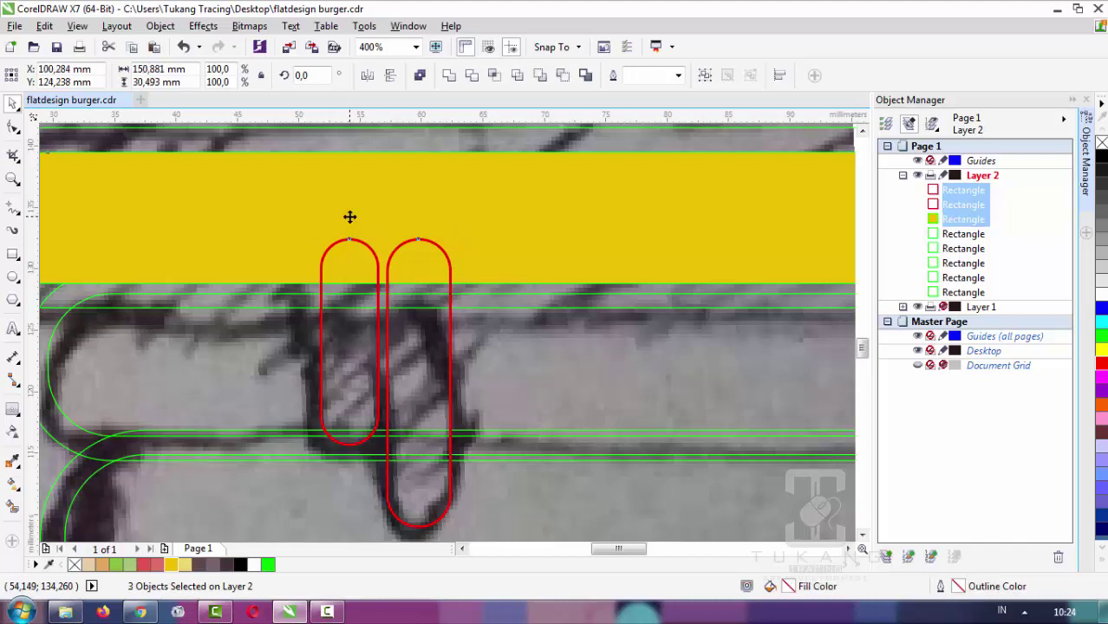
scroll(365, 238, "down", 2)
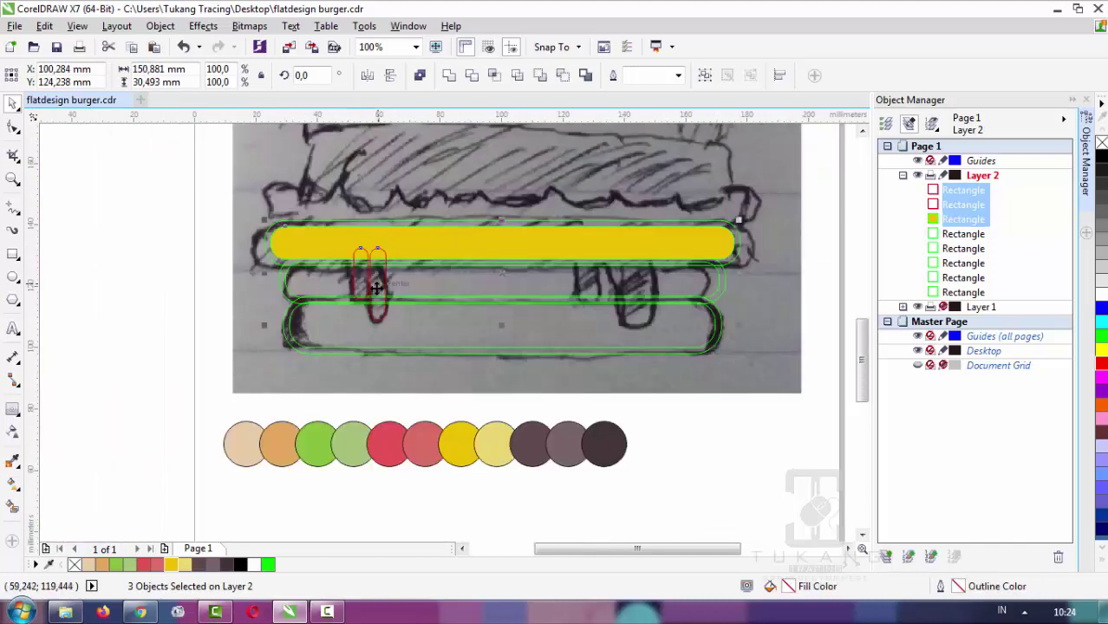
scroll(376, 287, "up", 1)
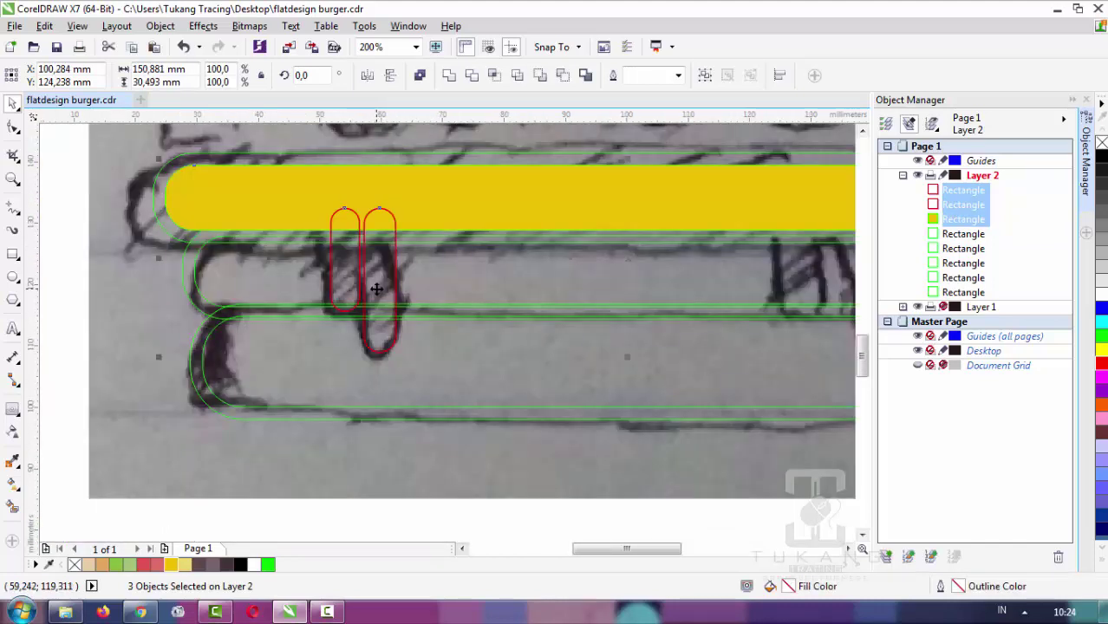
left_click(72, 317)
scroll(339, 305, "up", 1)
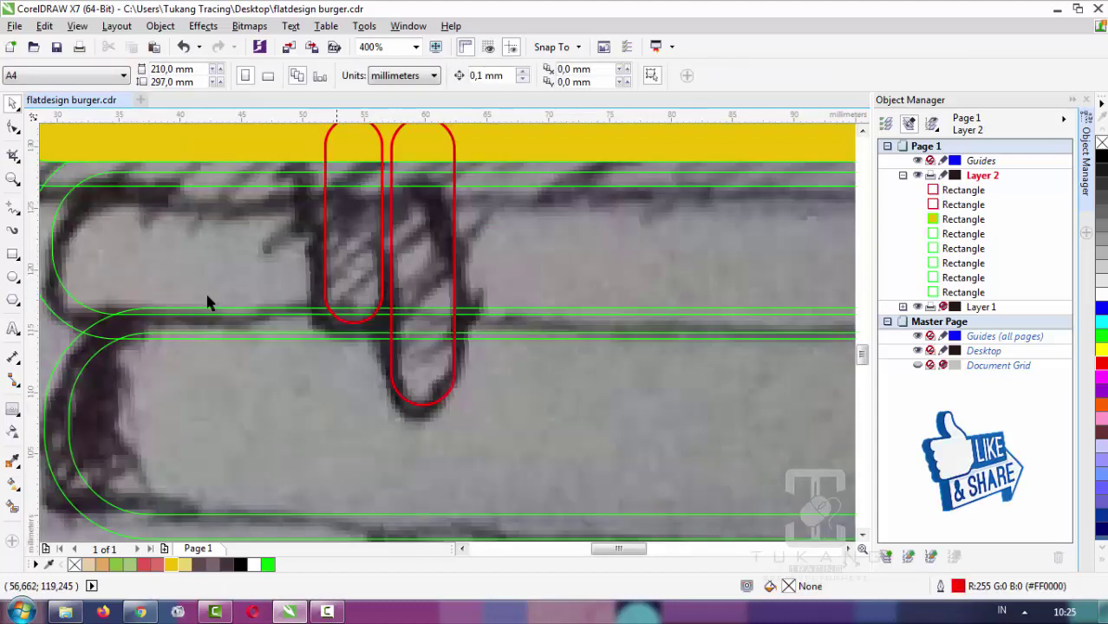
Draw a small rounded connector rectangle and position it between the two drip tops
left_click(13, 257)
scroll(396, 268, "up", 1)
left_click_drag(340, 231, 387, 337)
key("space")
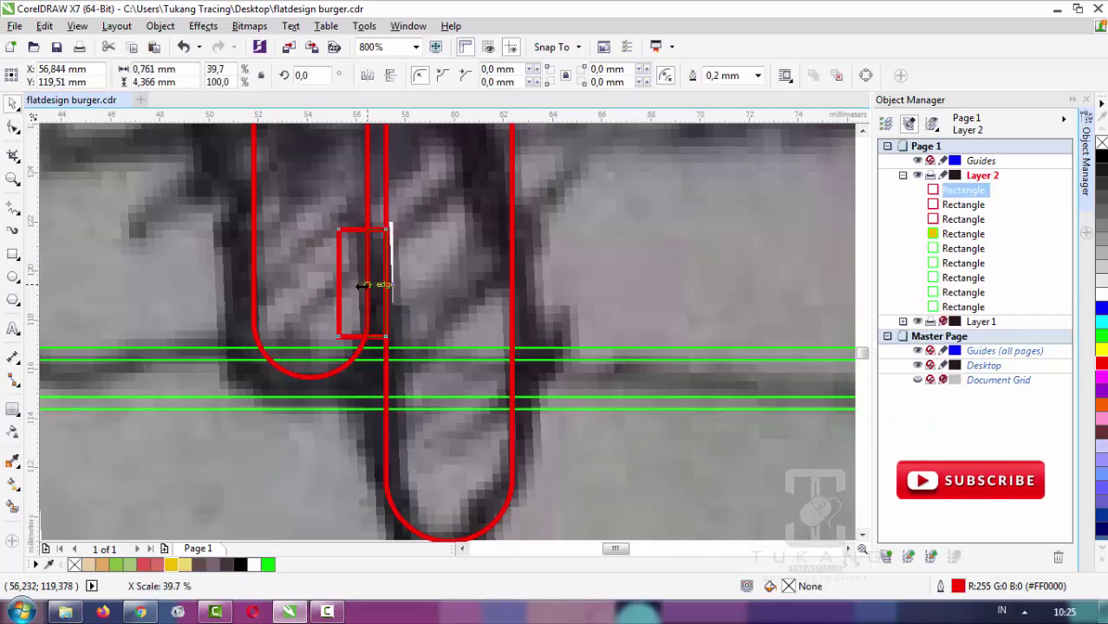
left_click_drag(332, 286, 361, 286)
left_click(13, 128)
scroll(360, 338, "up", 2)
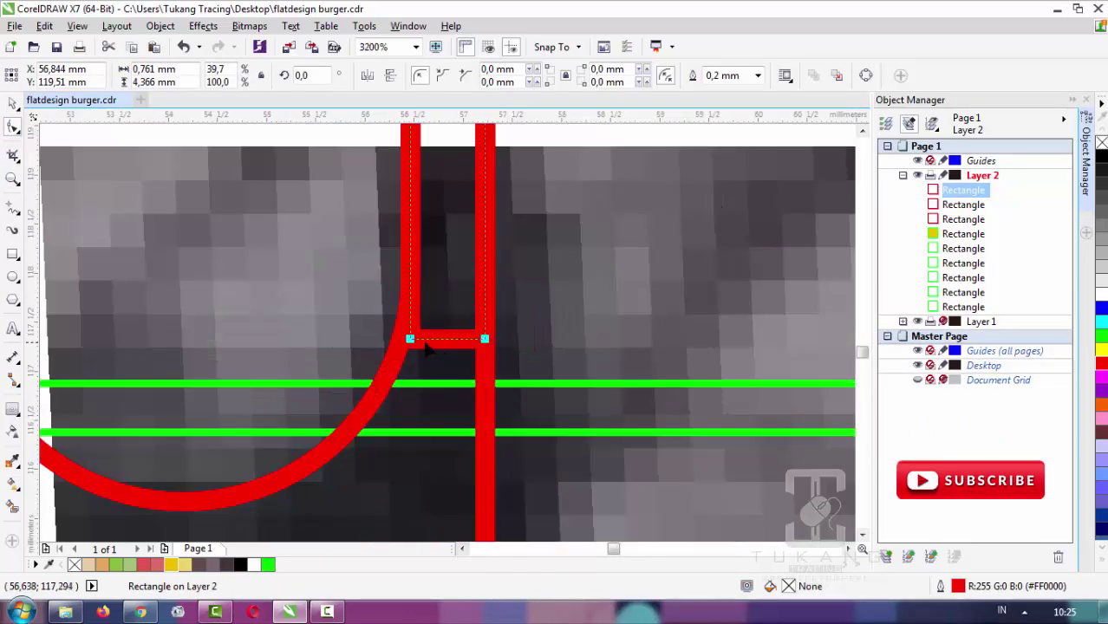
left_click_drag(410, 338, 419, 322)
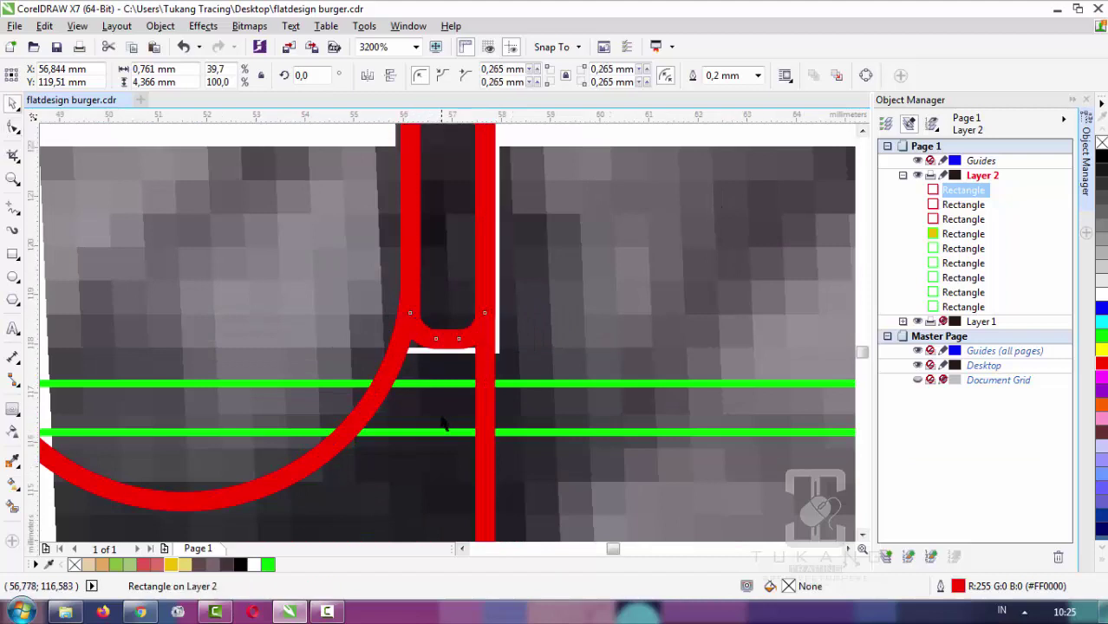
scroll(443, 364, "down", 3)
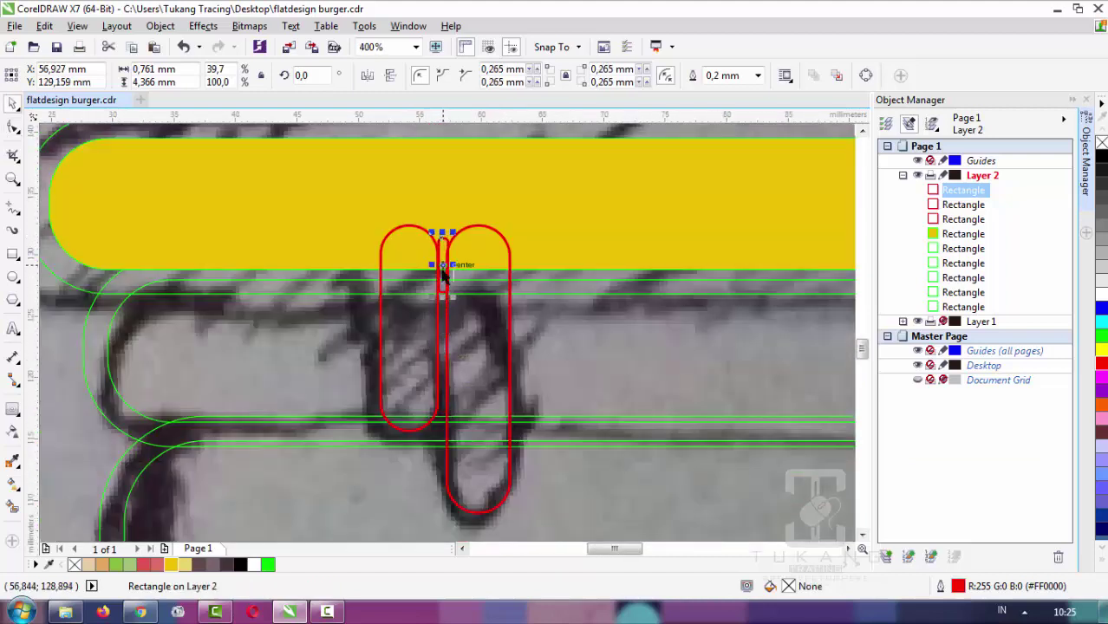
mouse_move(447, 235)
left_mouse_down()
mouse_move(442, 346)
mouse_move(440, 243)
left_mouse_up()
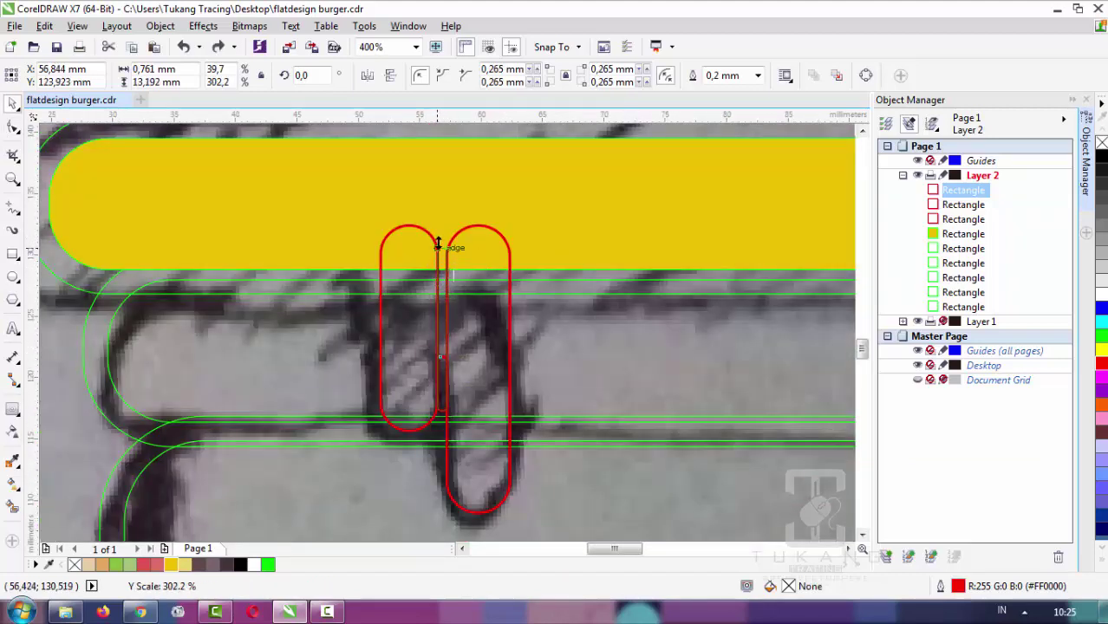
Widen the connector over both drips and weld it with the two pills into one shape
scroll(457, 366, "up", 1)
scroll(438, 303, "up", 1)
left_click_drag(432, 288, 440, 288)
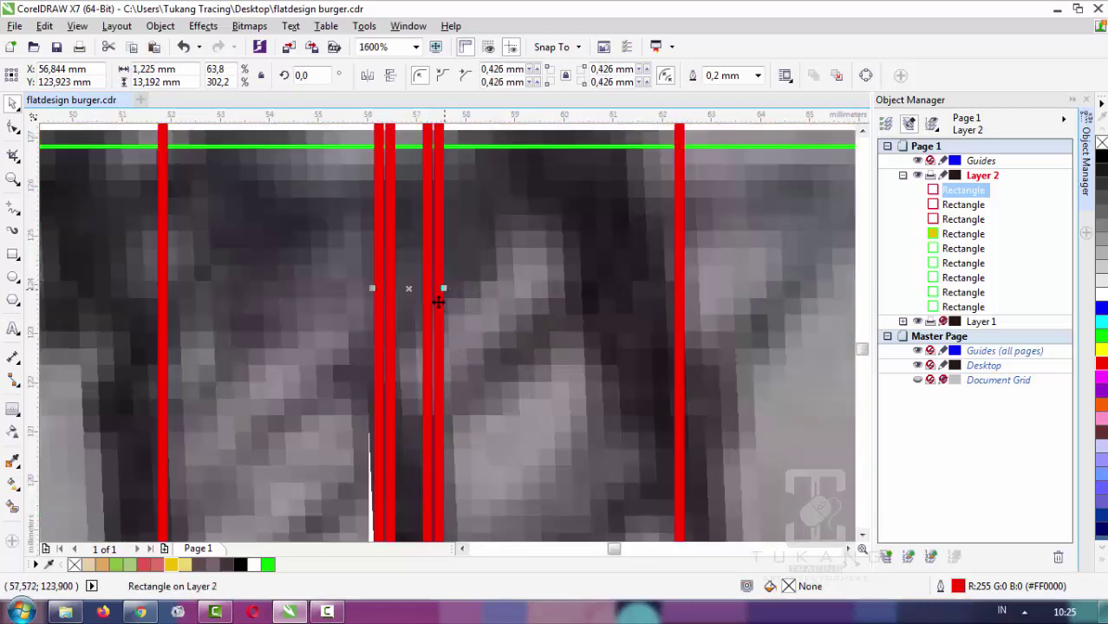
scroll(440, 288, "down", 2)
left_click(457, 329, "shift")
left_click(403, 351, "shift")
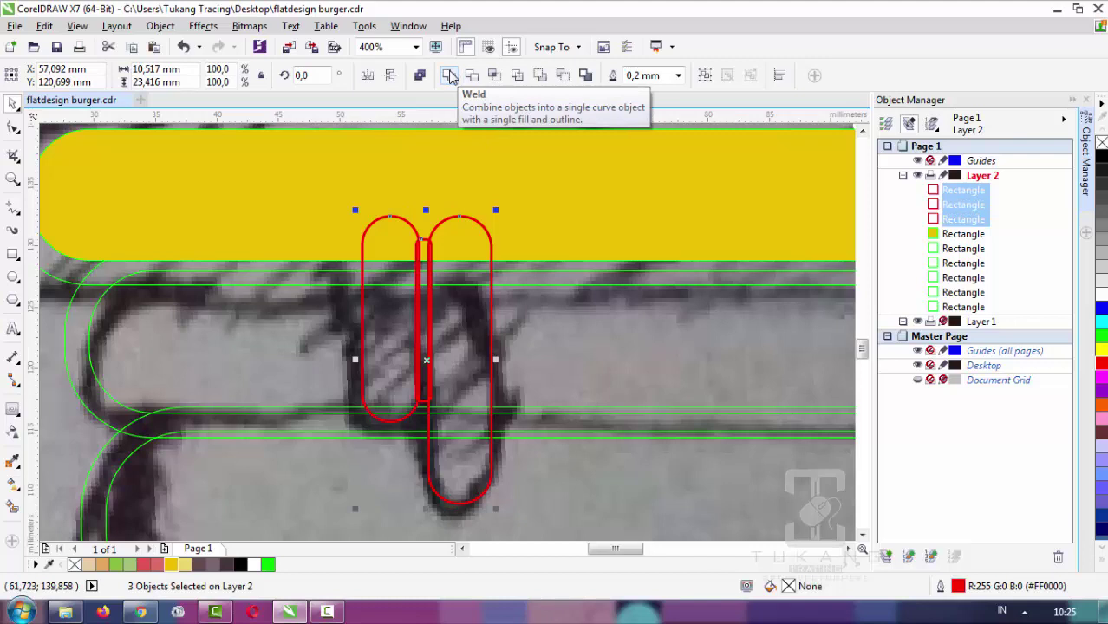
left_click(449, 76)
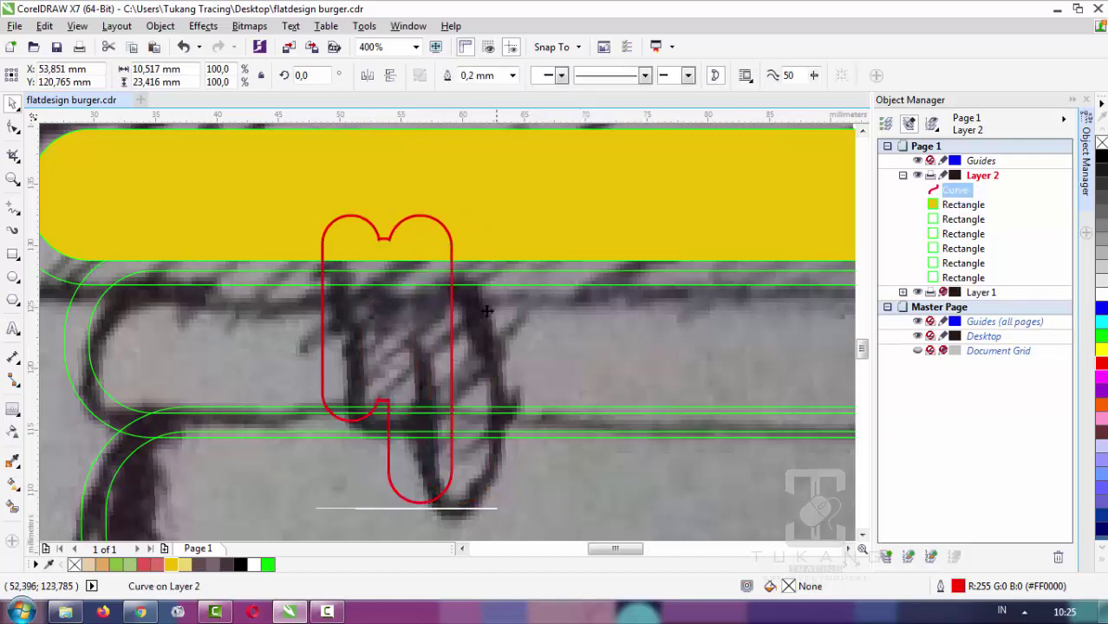
scroll(424, 362, "down", 1)
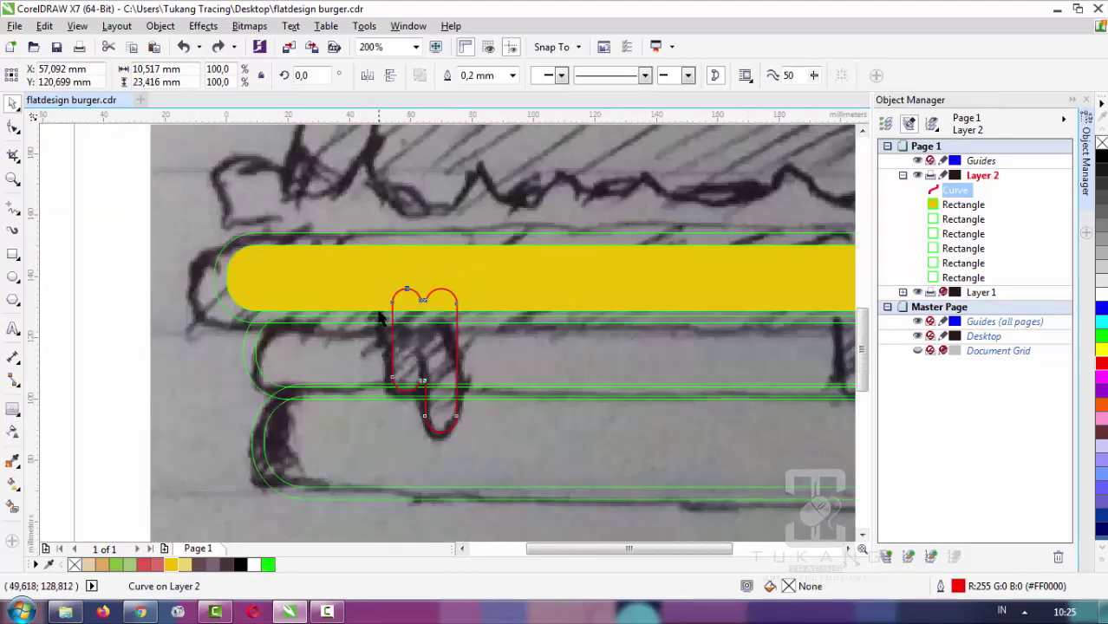
Draw a rectangle over the first small cheese drip and round it into a red pill
scroll(382, 321, "down", 1)
scroll(569, 343, "up", 1)
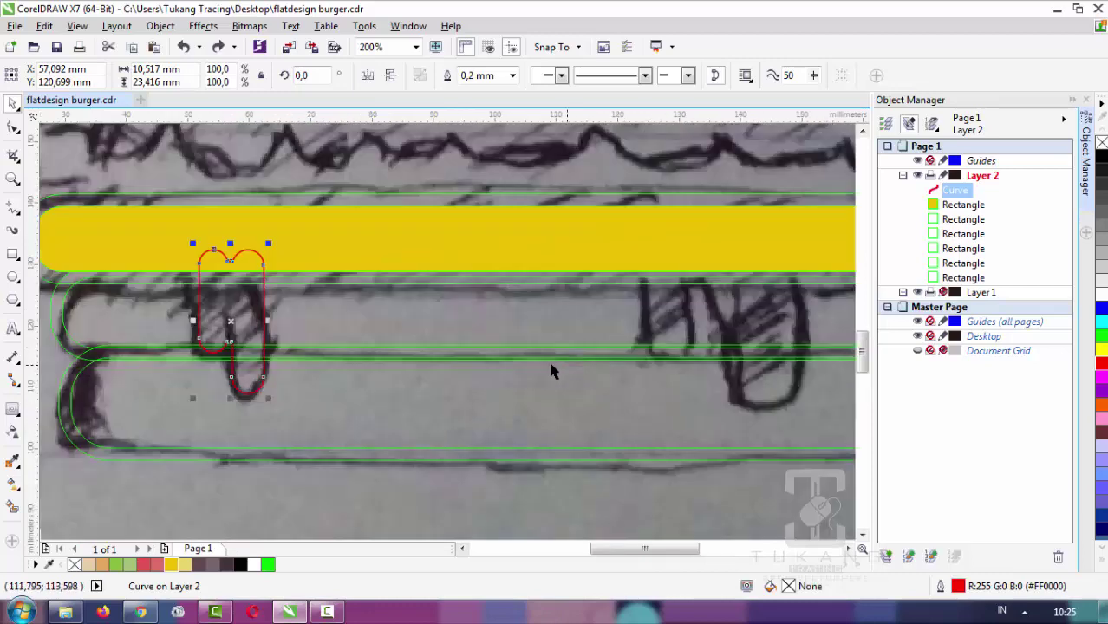
left_click(12, 253)
scroll(520, 347, "down", 1)
scroll(577, 343, "up", 1)
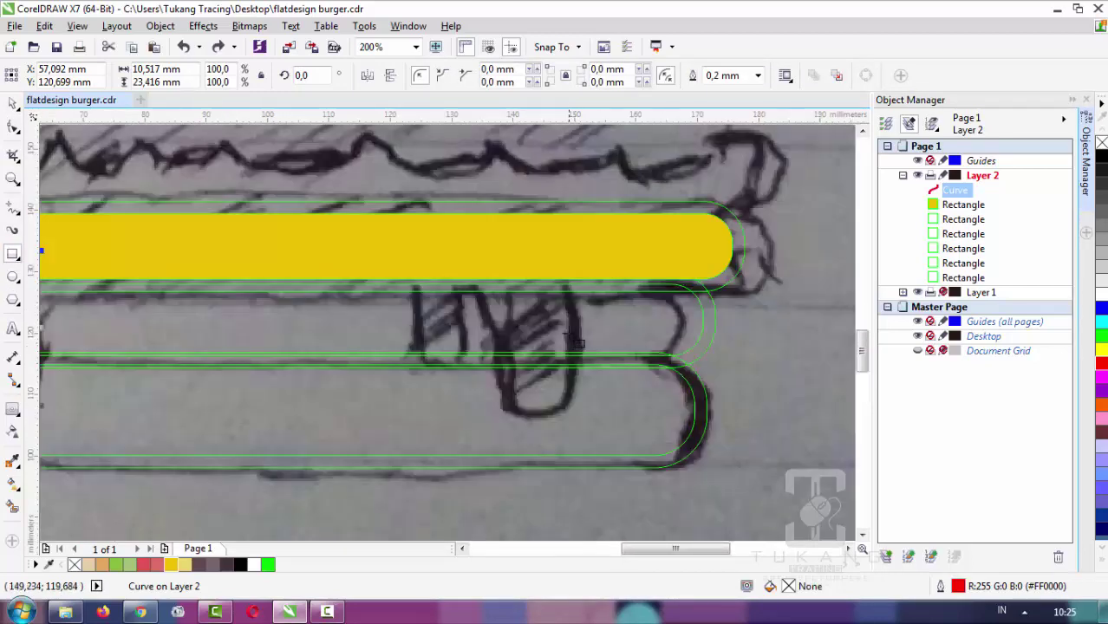
scroll(498, 305, "up", 1)
scroll(434, 310, "down", 1)
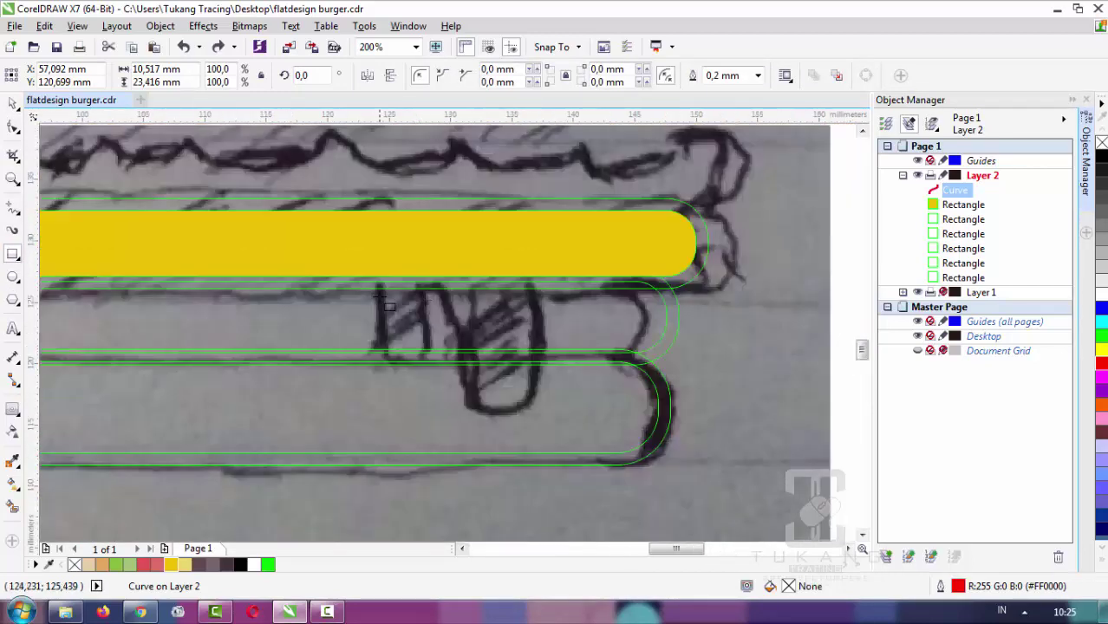
scroll(386, 274, "up", 1)
left_click_drag(394, 254, 436, 404)
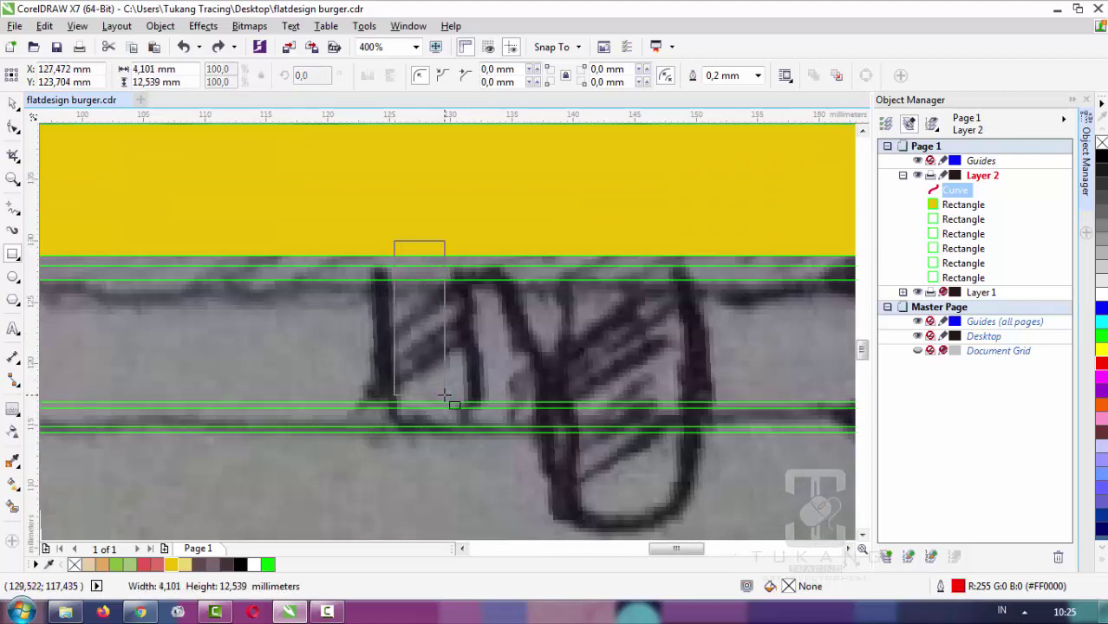
left_click_drag(424, 355, 431, 354)
key("F10")
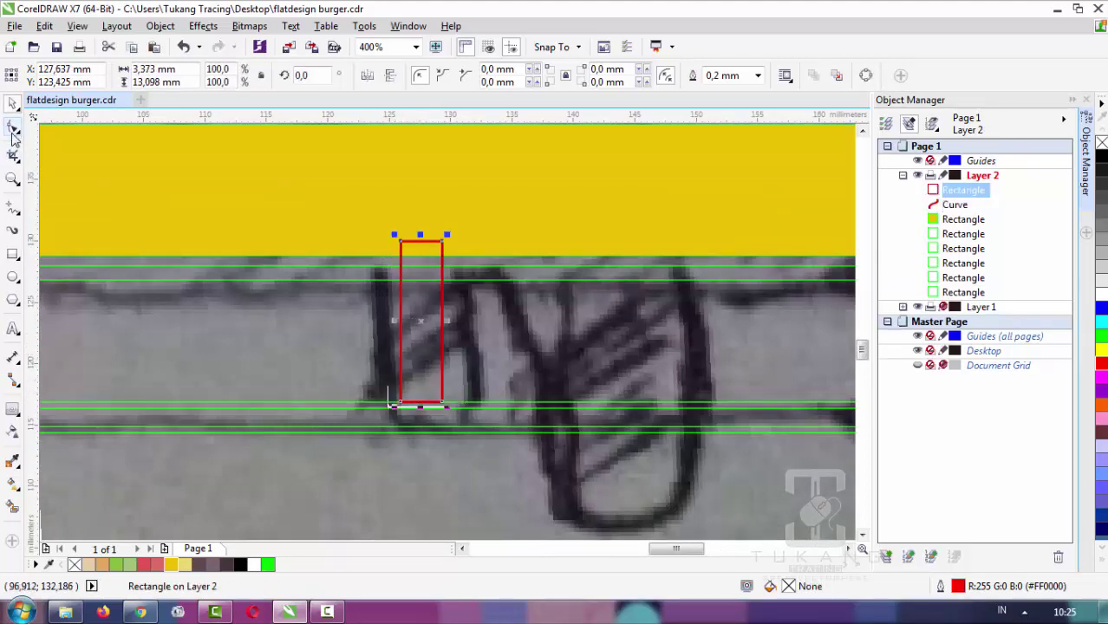
mouse_move(442, 401)
left_mouse_down()
mouse_move(442, 387)
mouse_move(423, 422)
mouse_move(400, 406)
left_mouse_up()
key("space")
Draw a rounded pill over the large drip and stretch it taller at the top
key("F6")
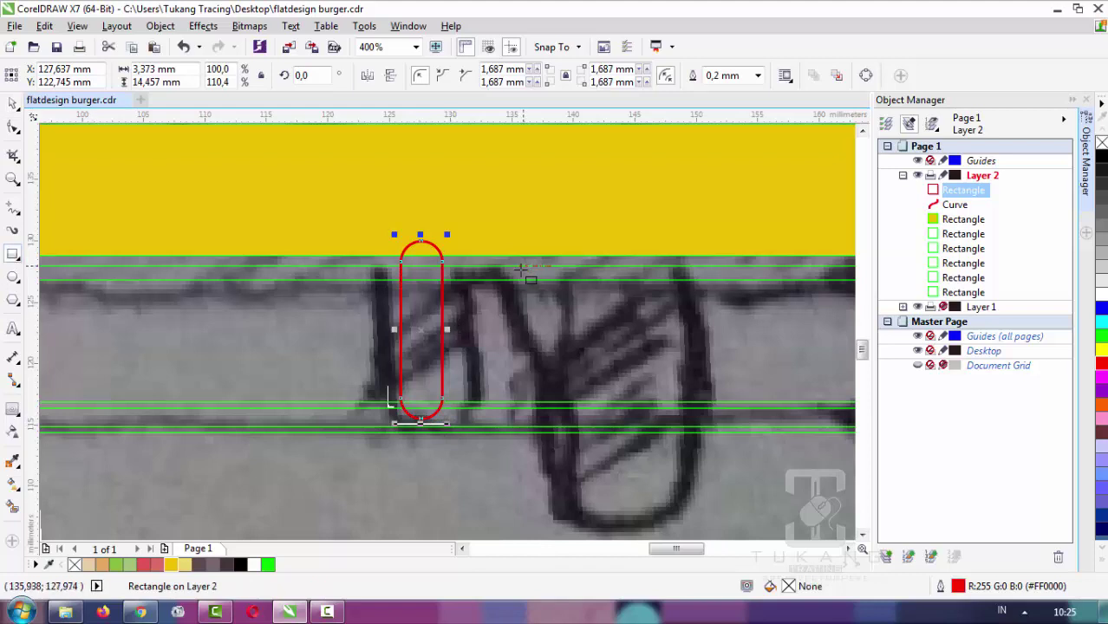
scroll(522, 270, "down", 1)
scroll(521, 272, "up", 1)
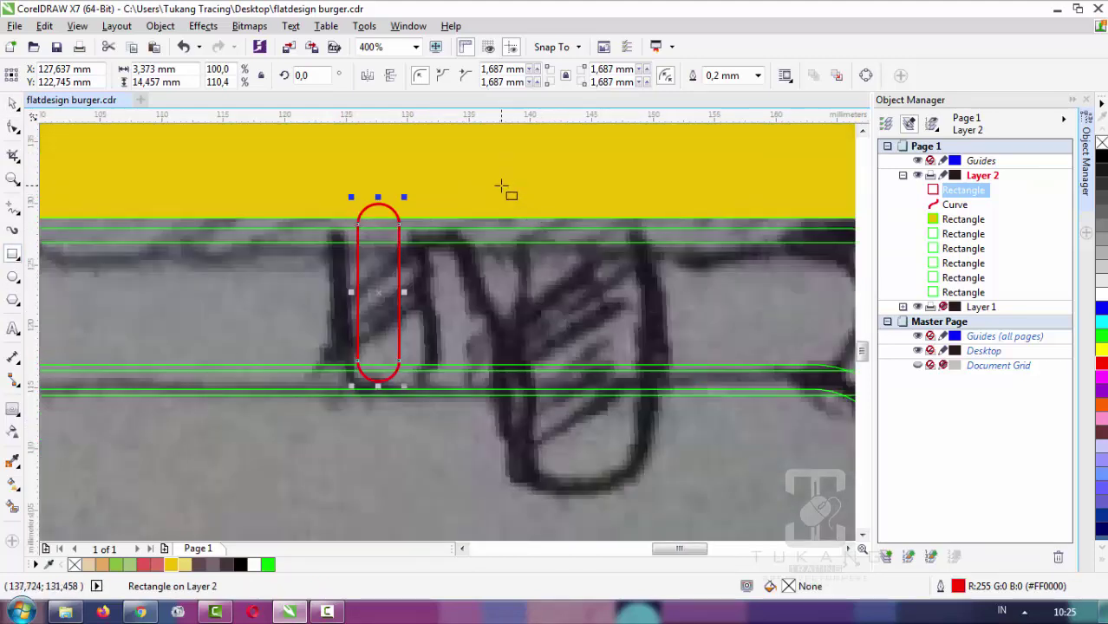
left_click_drag(510, 176, 615, 470)
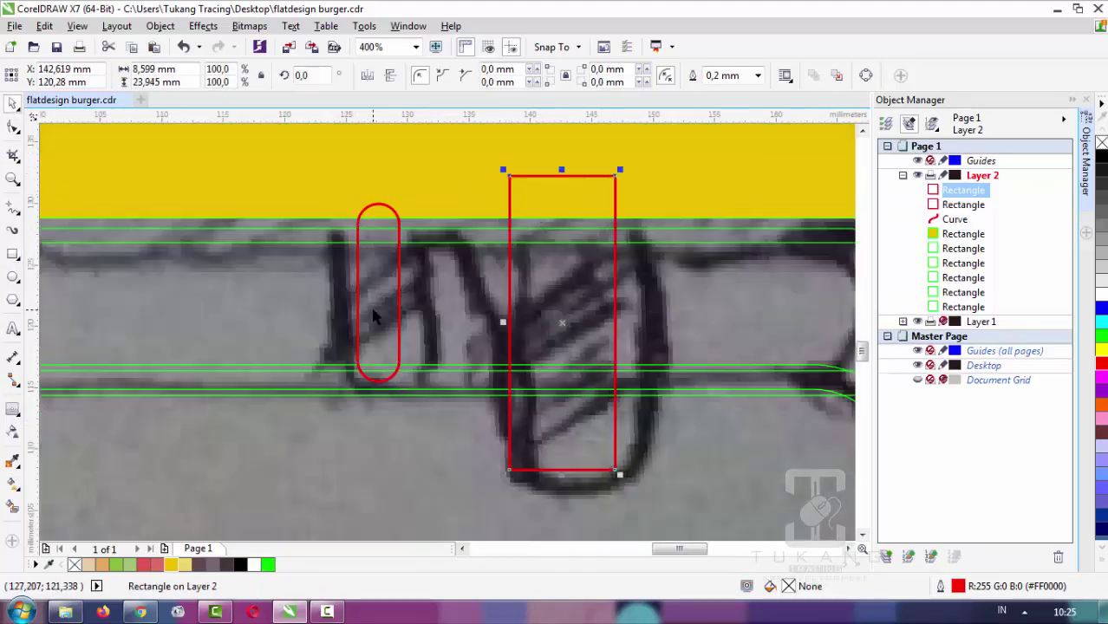
left_click_drag(404, 293, 412, 293)
left_click_drag(510, 312, 522, 312)
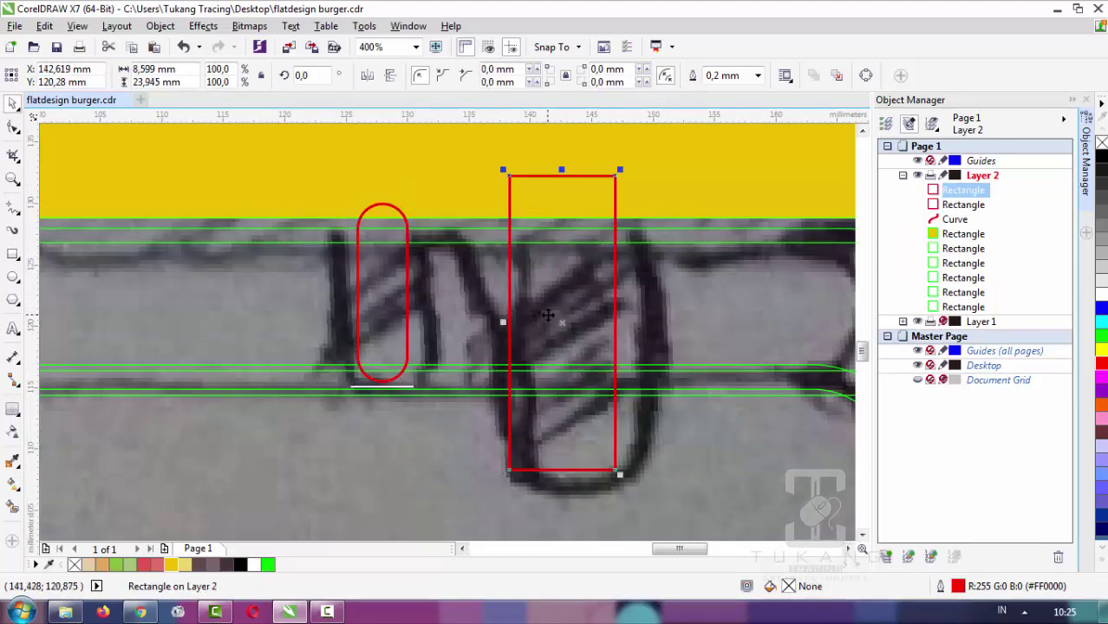
left_click(13, 127)
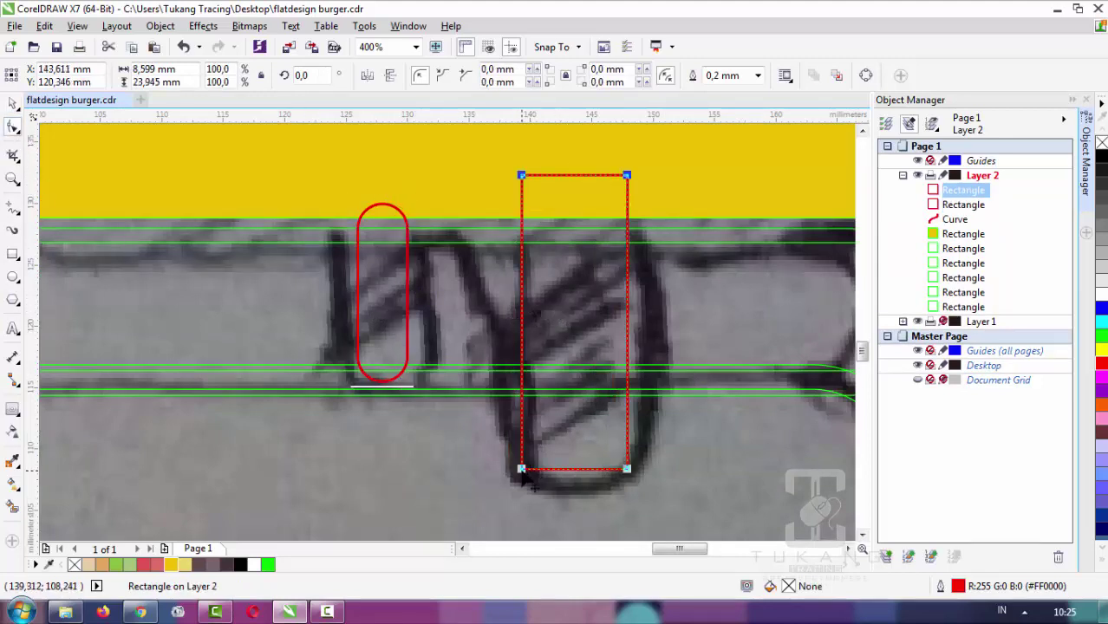
left_click_drag(522, 469, 563, 426)
key("space")
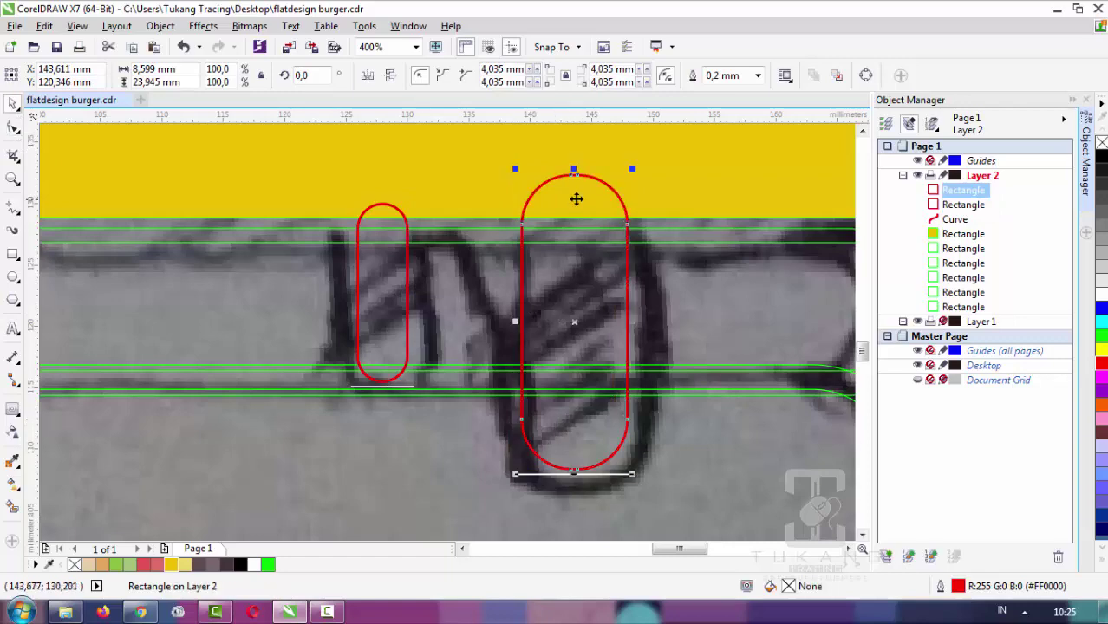
left_click_drag(574, 169, 576, 151)
scroll(459, 321, "down", 1)
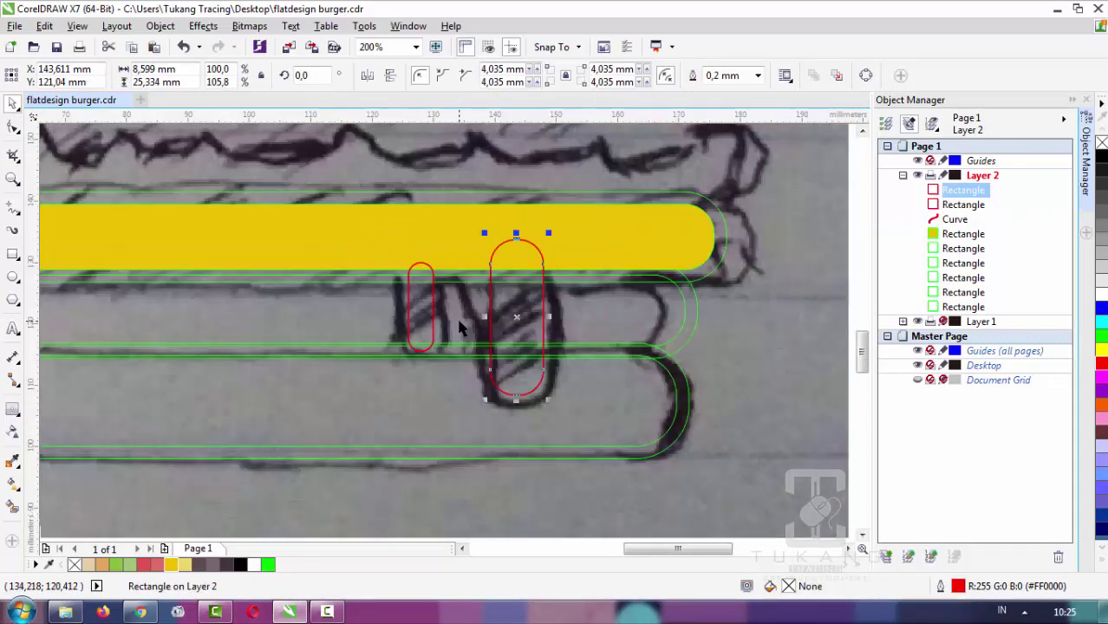
scroll(462, 325, "up", 1)
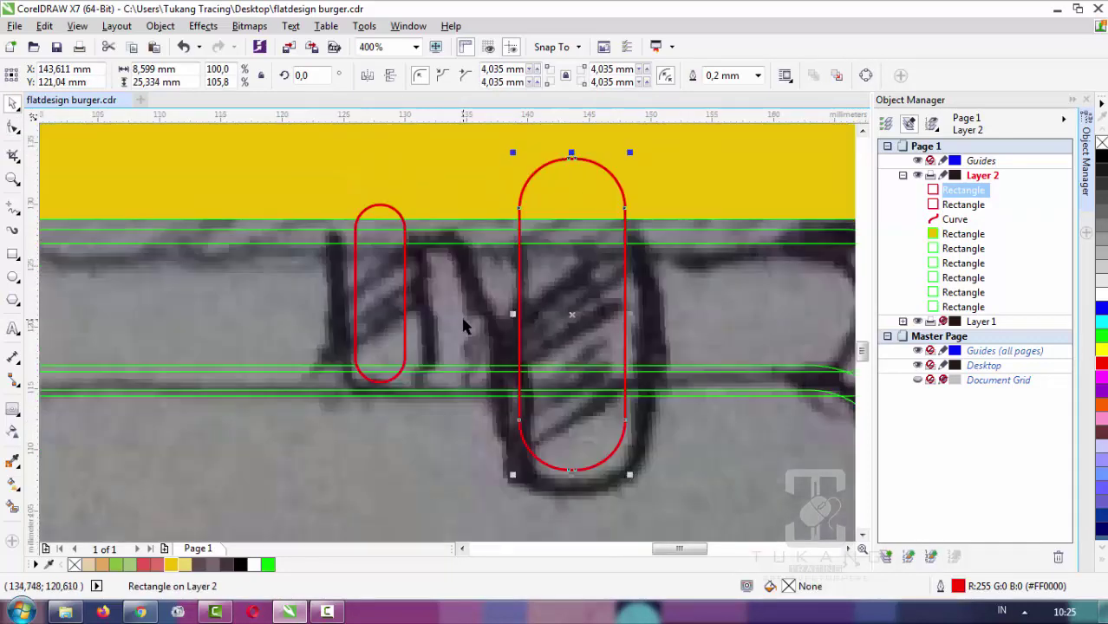
left_click(390, 296)
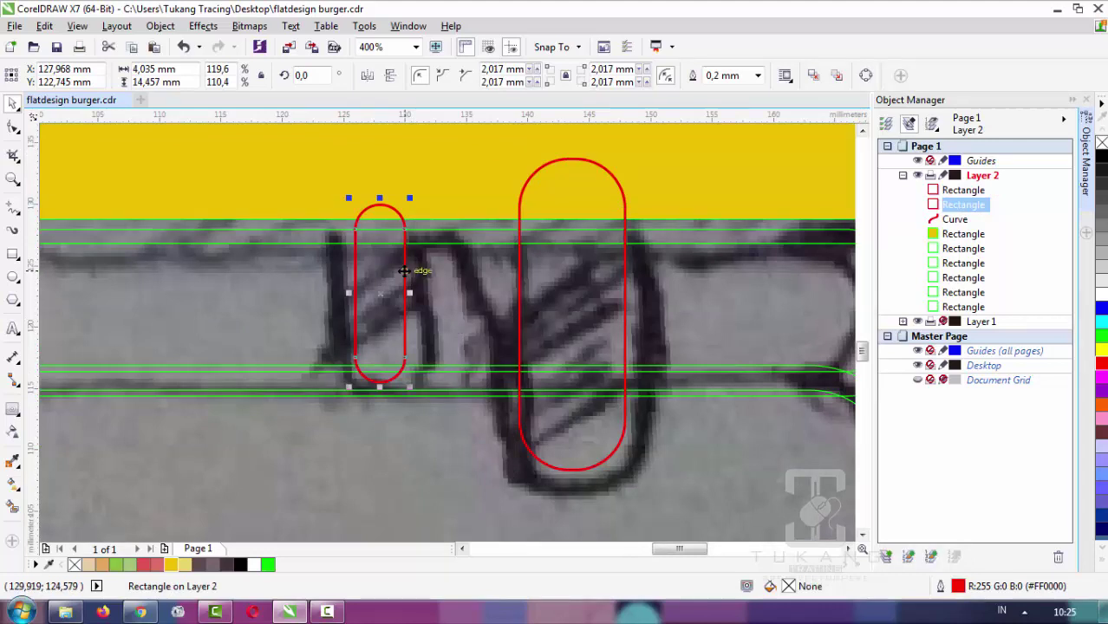
Duplicate the small pill beside the original and narrow the copy to half width
key("KP_Add")
mouse_move(405, 272)
left_mouse_down()
mouse_move(446, 302)
mouse_move(452, 257)
left_mouse_up()
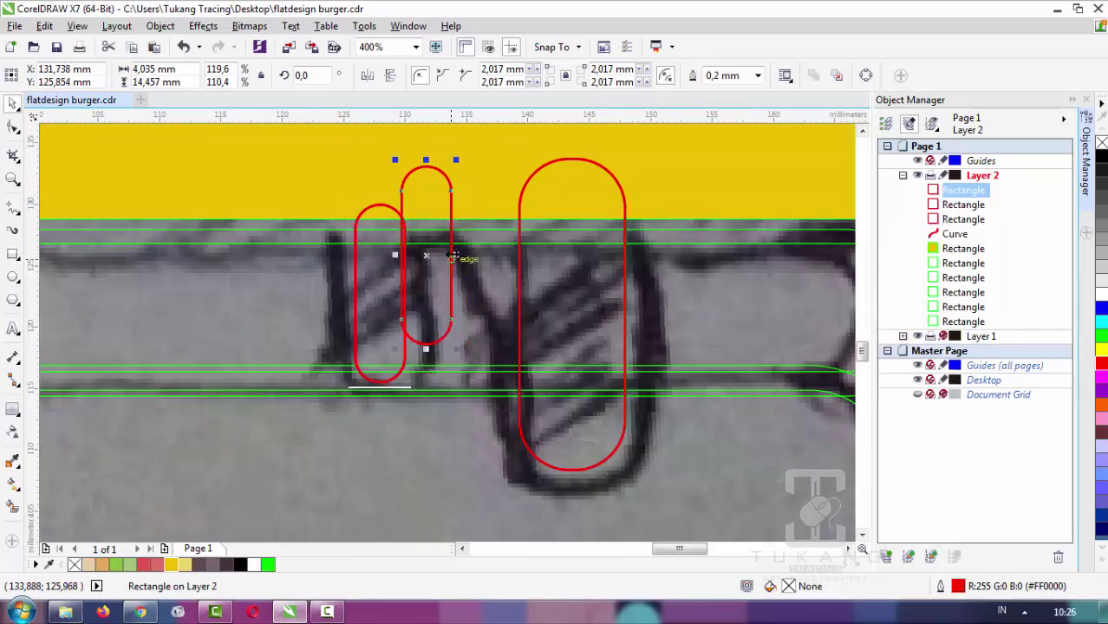
left_click_drag(454, 256, 427, 299)
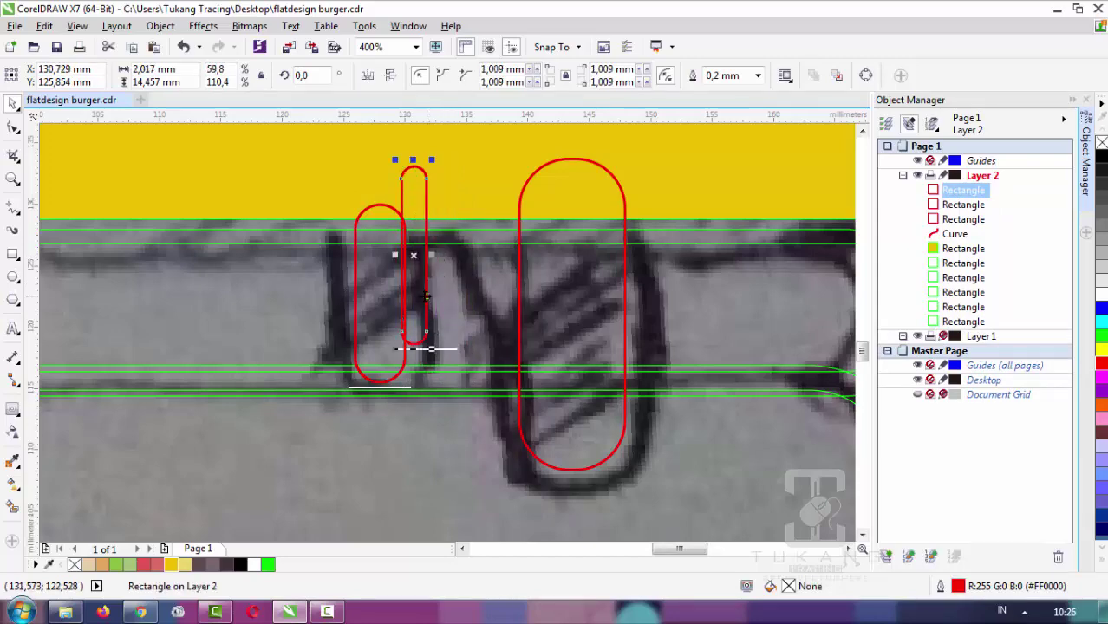
left_click(518, 338)
scroll(470, 334, "down", 3)
scroll(491, 330, "up", 3)
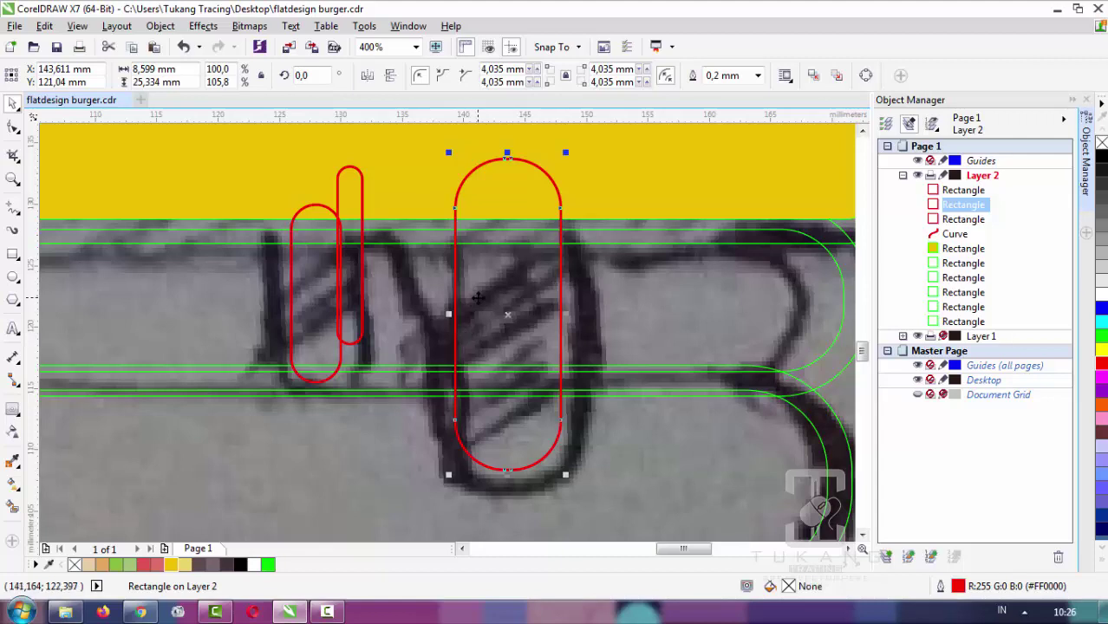
Duplicate the large pill between the drips, narrowed to about 3.2 mm and shortened
left_click(347, 298)
left_click(520, 295)
key("KP_Add")
left_click_drag(518, 295, 410, 367)
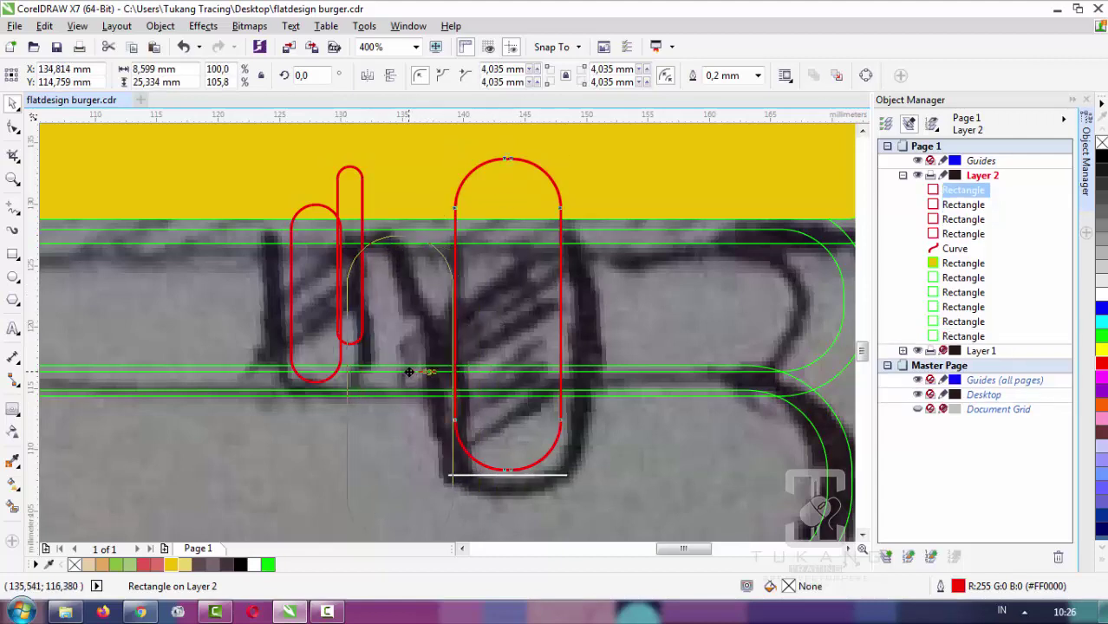
left_click_drag(340, 391, 419, 388)
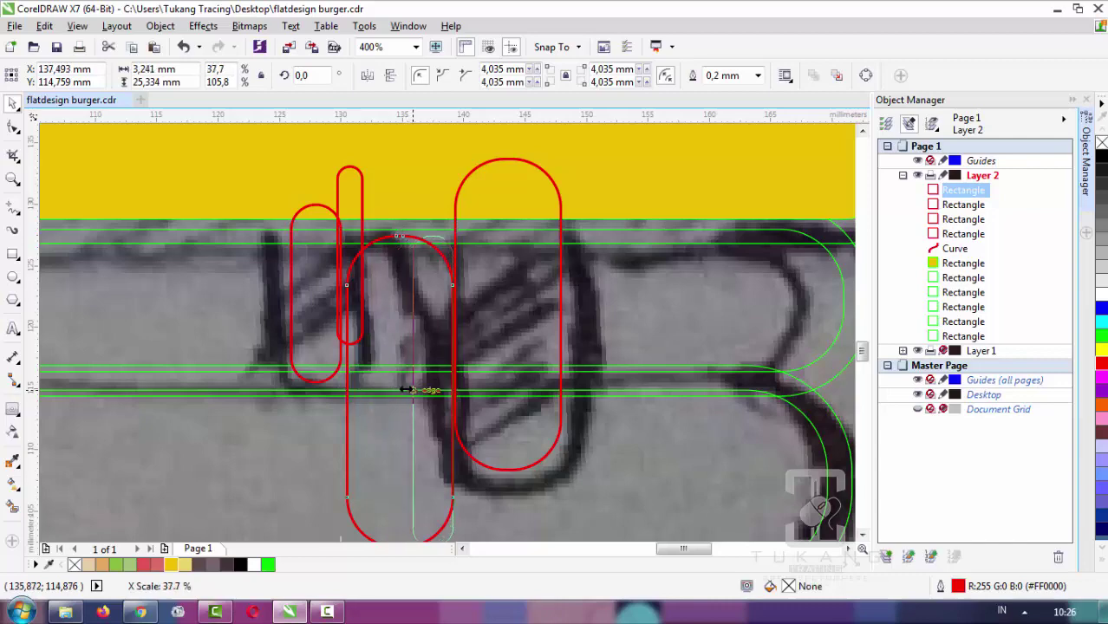
scroll(419, 388, "down", 1)
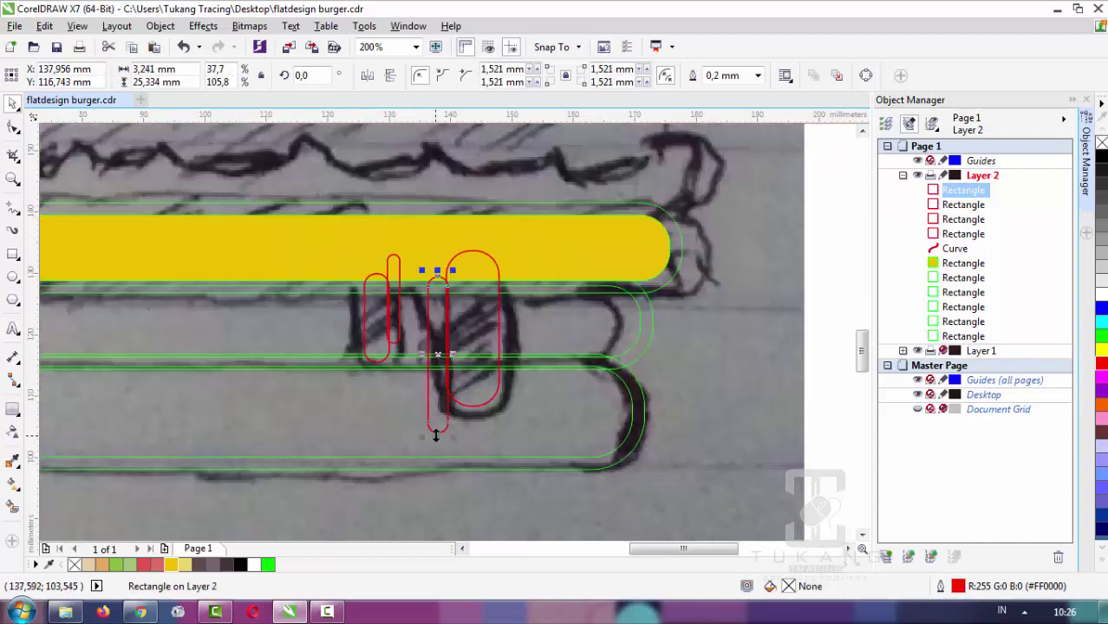
left_click_drag(436, 436, 440, 384)
scroll(440, 383, "up", 1)
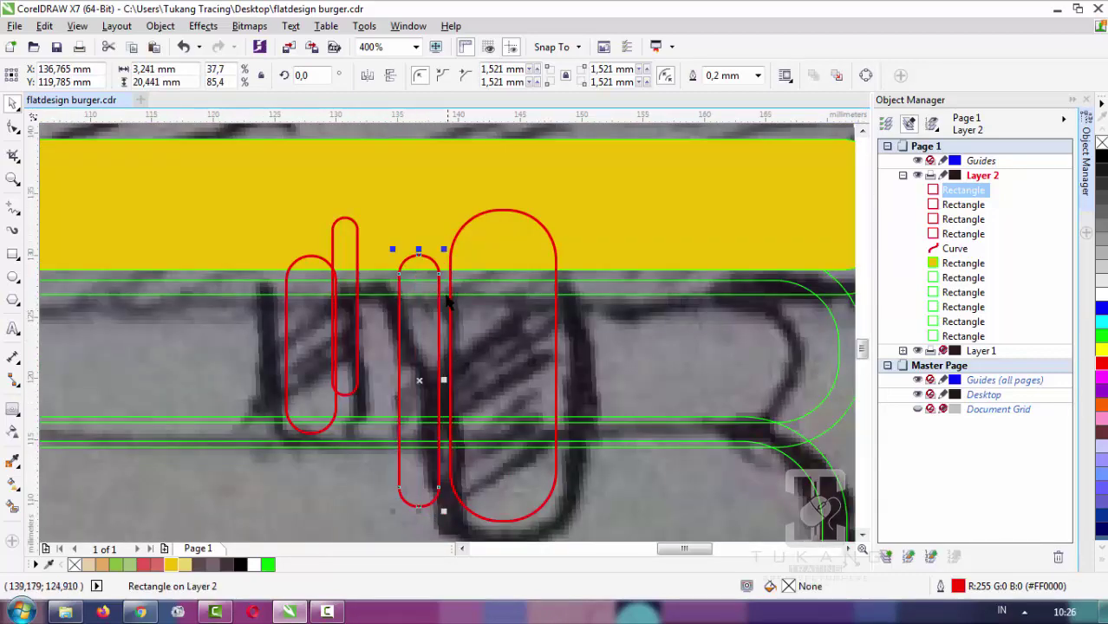
scroll(443, 308, "up", 1)
Draw a thin rectangle for a tiny drip, round its corners and widen it slightly
key("F6")
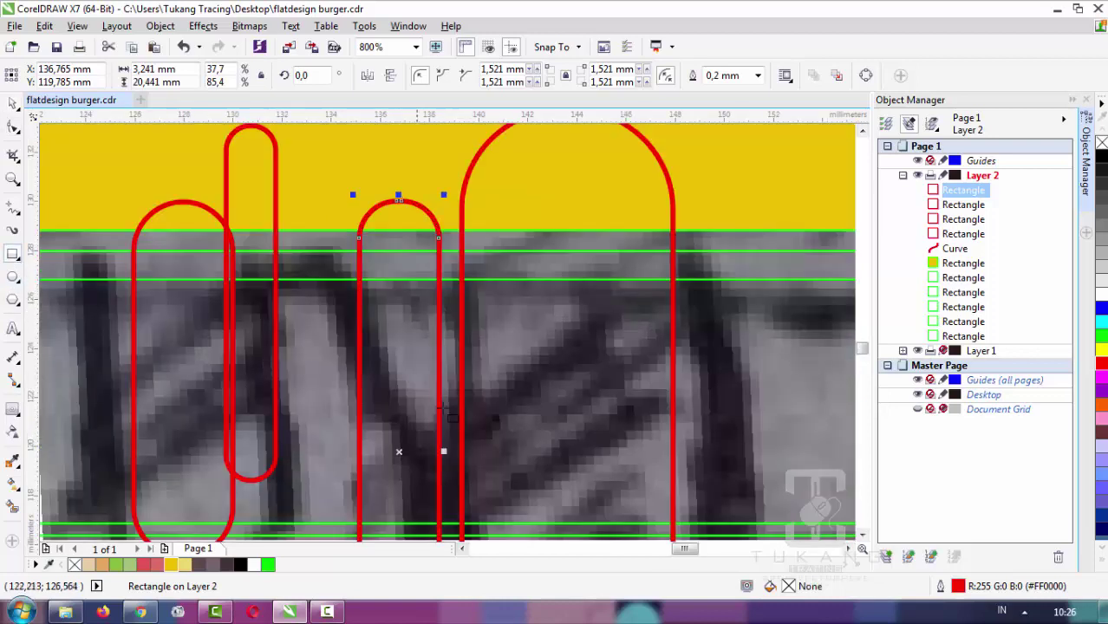
mouse_move(462, 422)
left_mouse_down()
mouse_move(434, 373)
mouse_move(448, 167)
left_mouse_up()
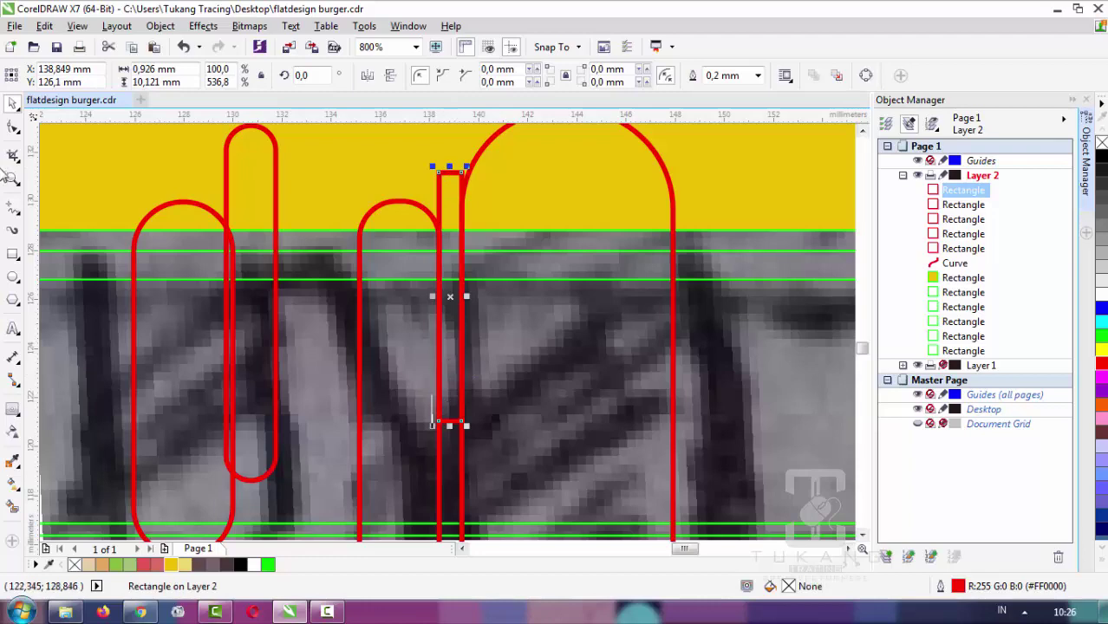
left_click(12, 128)
scroll(438, 429, "up", 1)
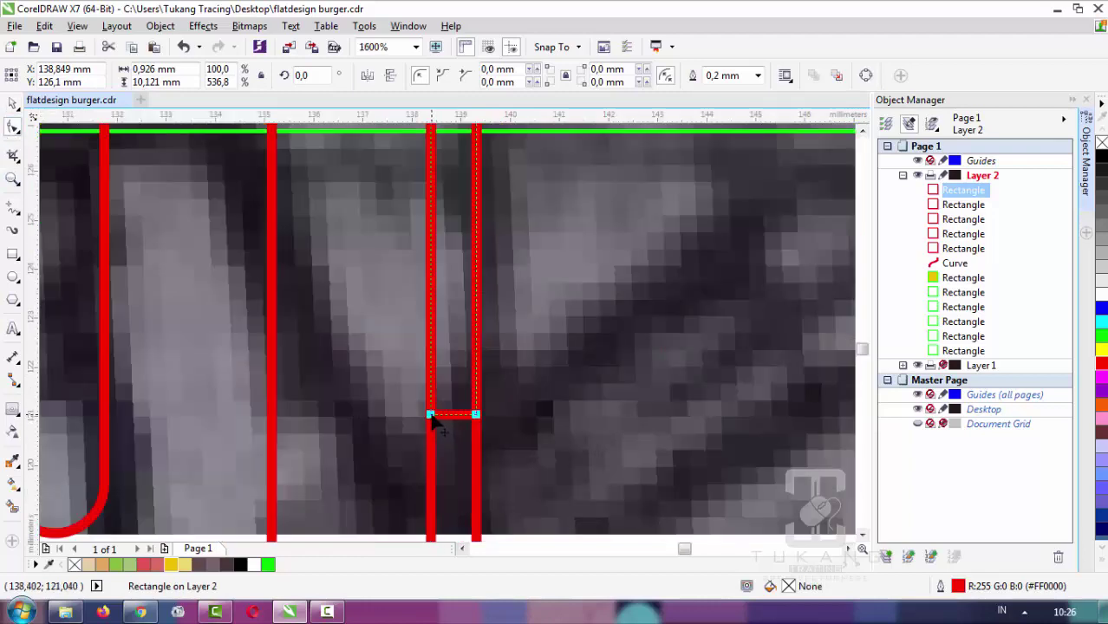
mouse_move(434, 418)
left_mouse_down()
mouse_move(450, 371)
mouse_move(438, 406)
left_mouse_up()
scroll(438, 406, "down", 3)
scroll(429, 363, "up", 2)
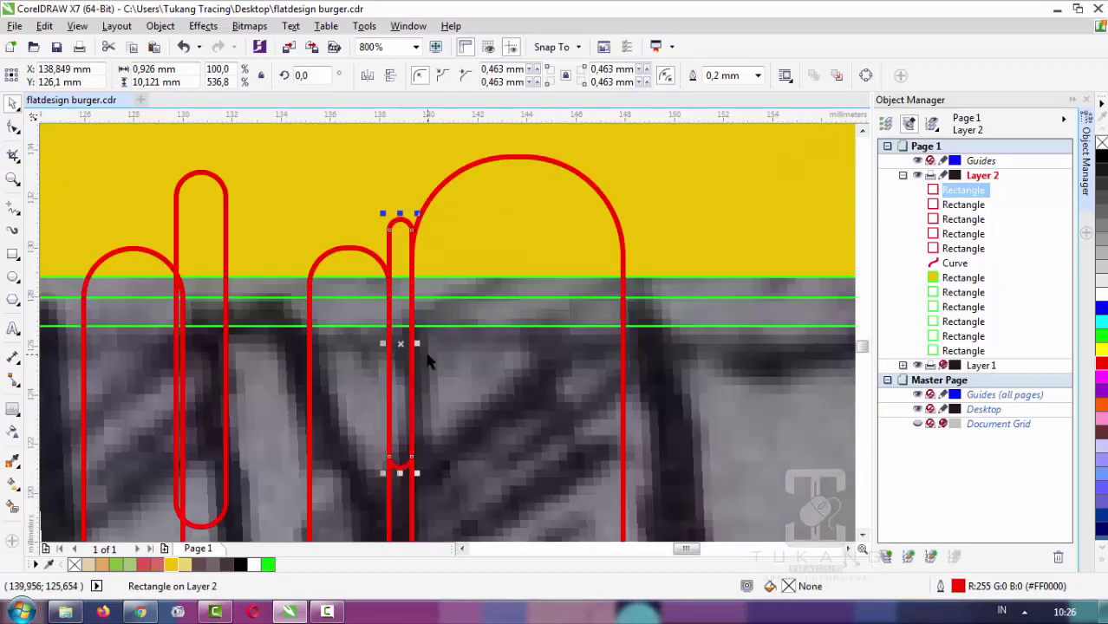
scroll(419, 344, "up", 1)
left_click_drag(408, 341, 430, 344)
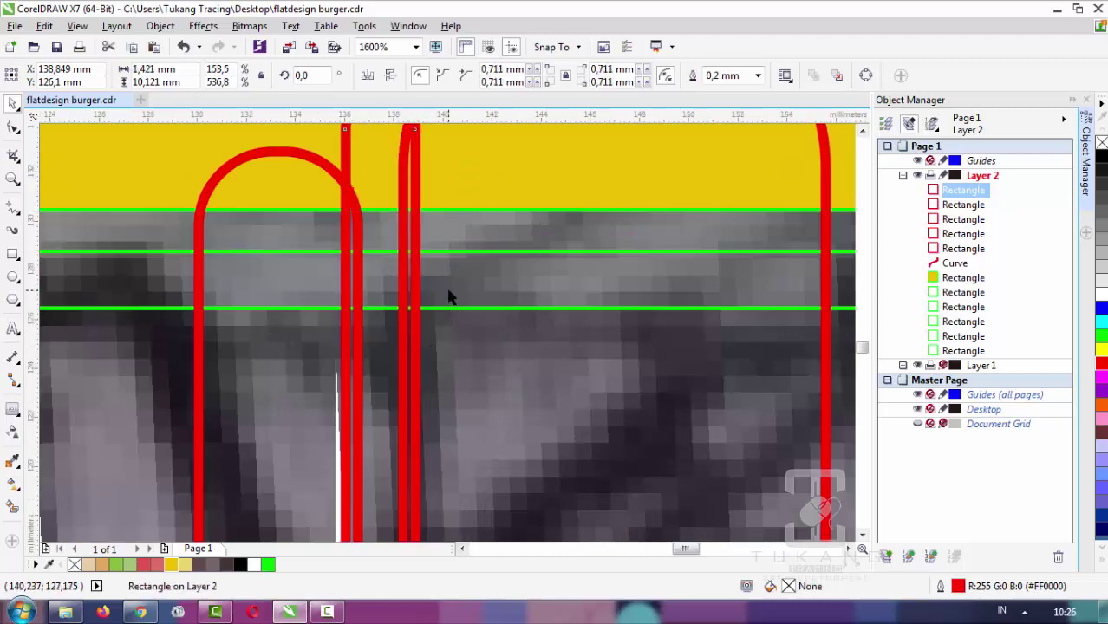
scroll(450, 291, "down", 2)
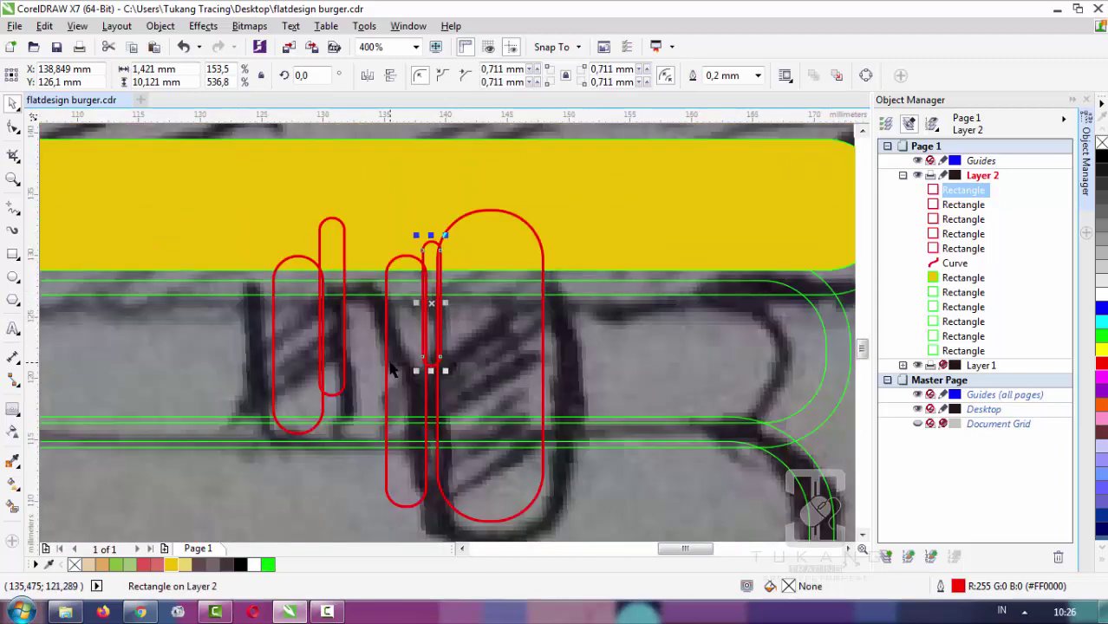
scroll(365, 329, "up", 1)
left_click(441, 333)
scroll(440, 331, "down", 1)
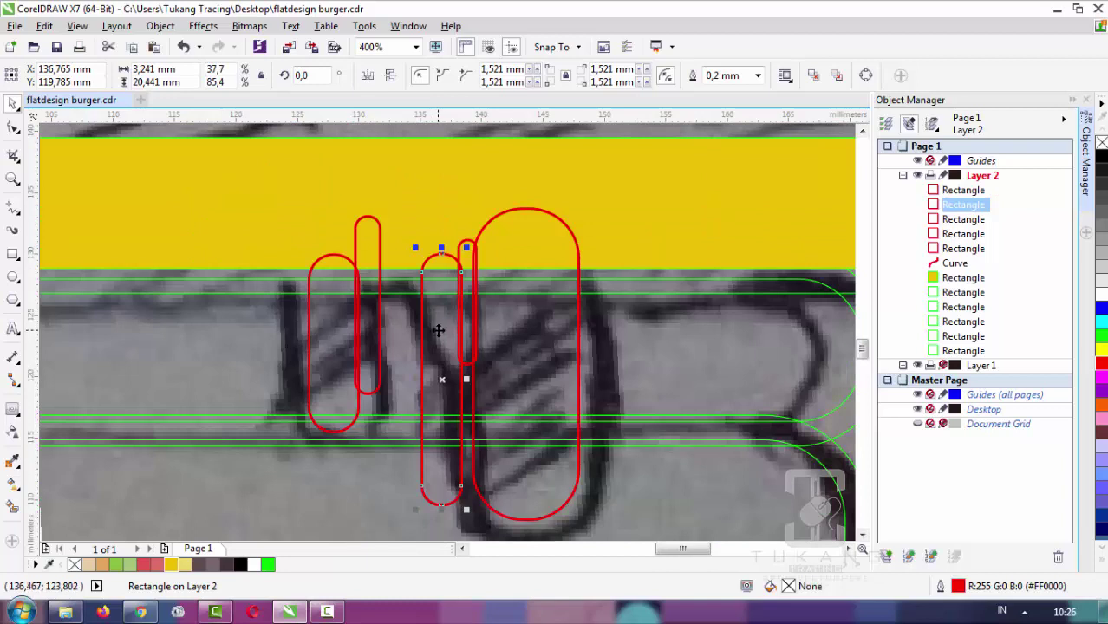
Add a 4.431 × 8.004 mm bridging rectangle between the first drips, then select all six drip pieces
left_click(13, 256)
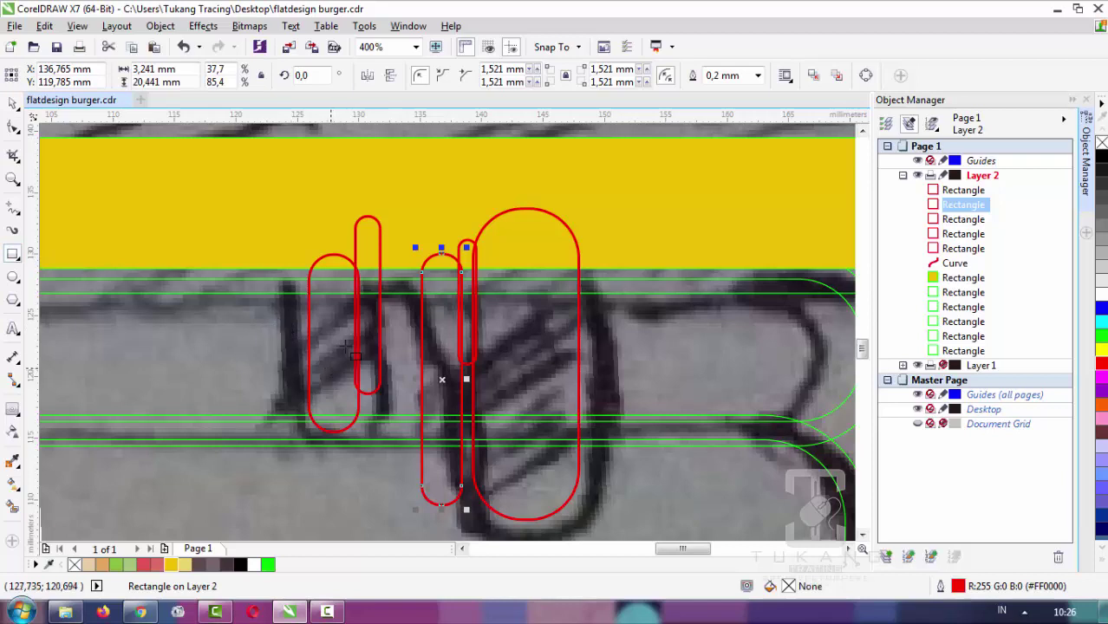
scroll(403, 327, "up", 1)
left_click_drag(360, 286, 468, 163)
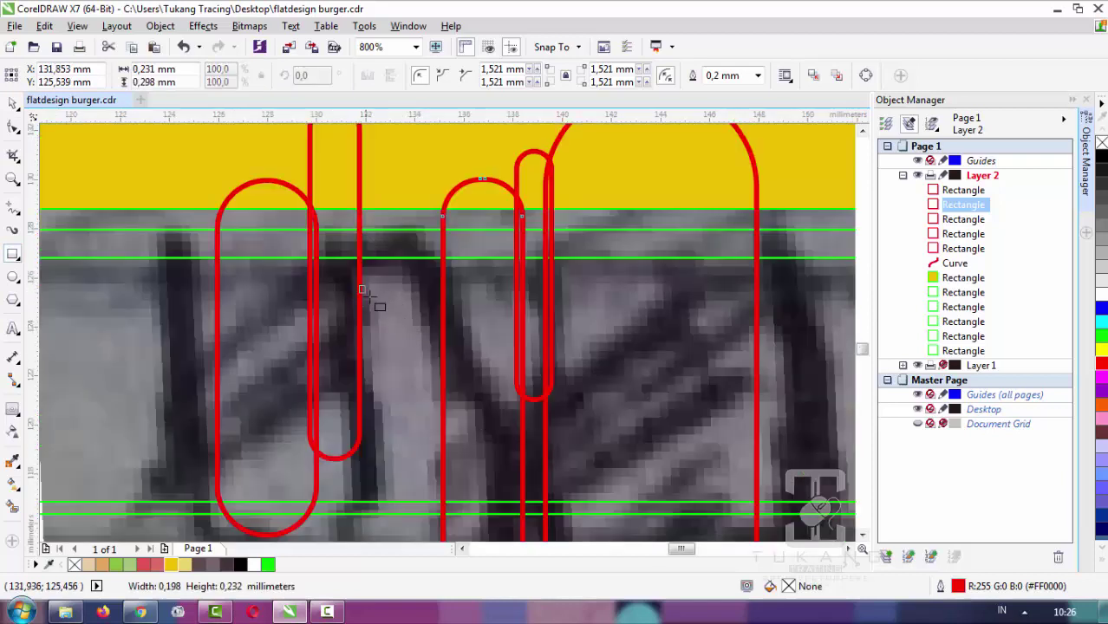
key("space")
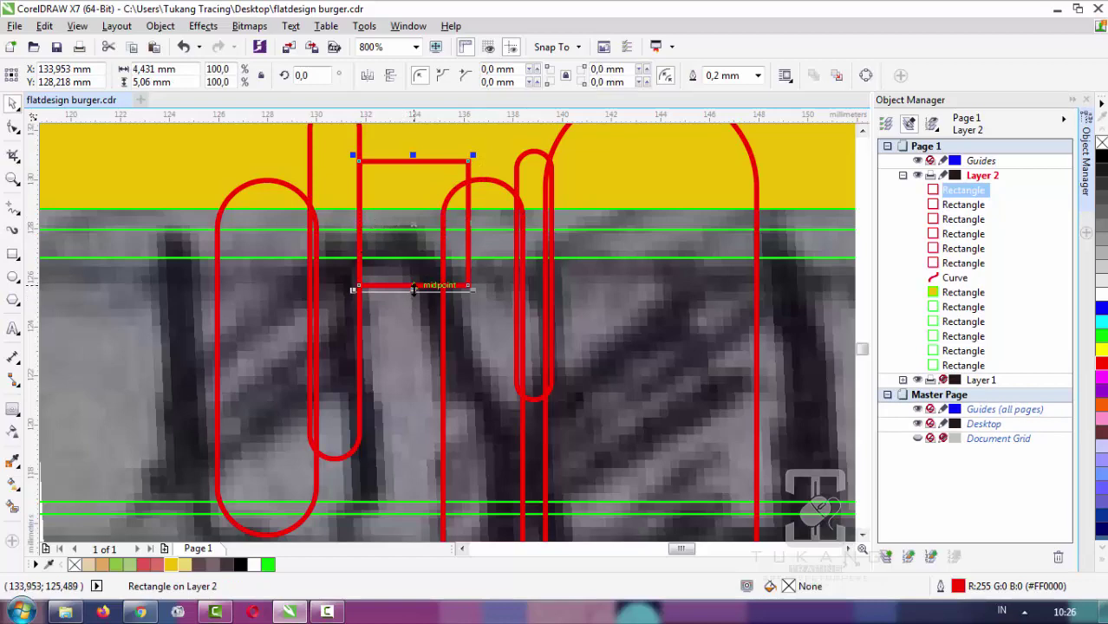
left_click_drag(413, 290, 413, 356)
left_click_drag(421, 318, 411, 312)
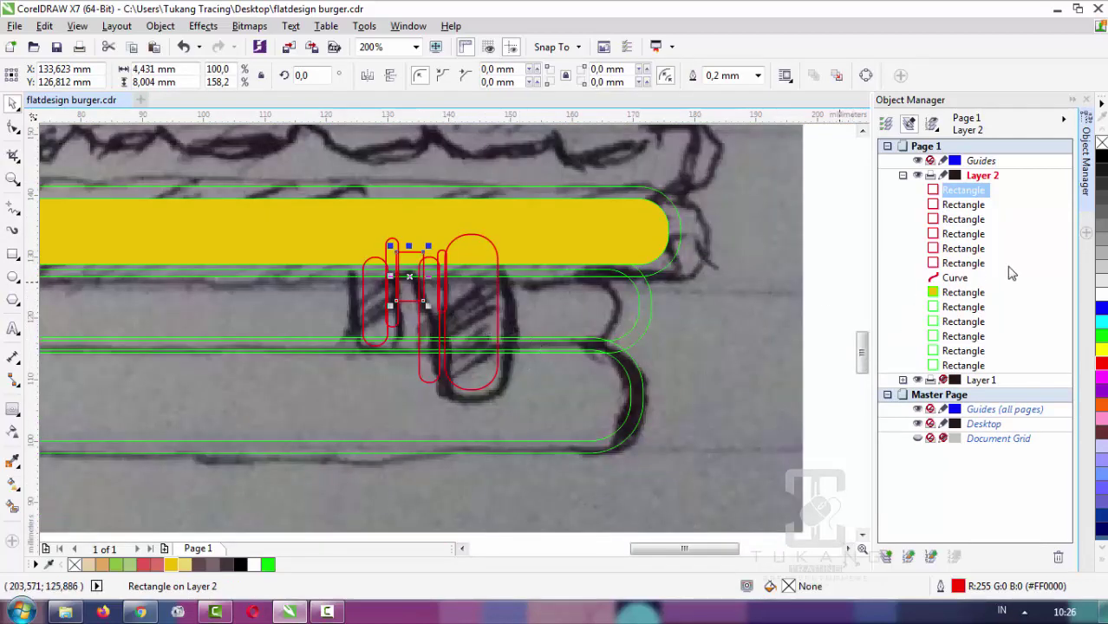
left_click(964, 263, "shift")
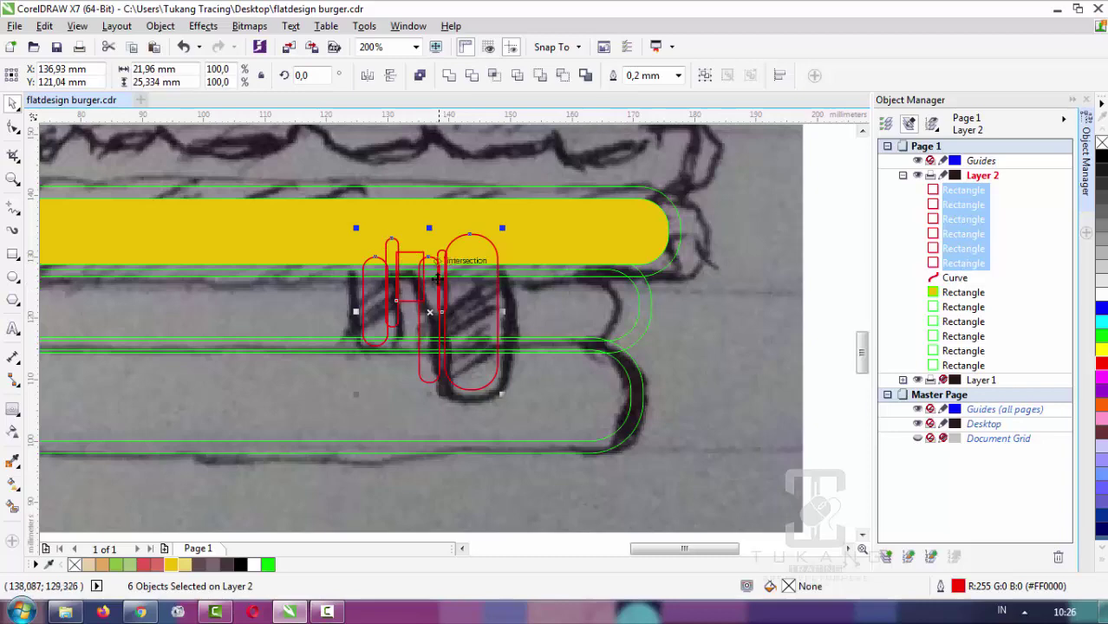
Weld the selected red drip pieces into one outline
left_click(450, 77)
scroll(451, 260, "down", 2)
left_click(677, 348)
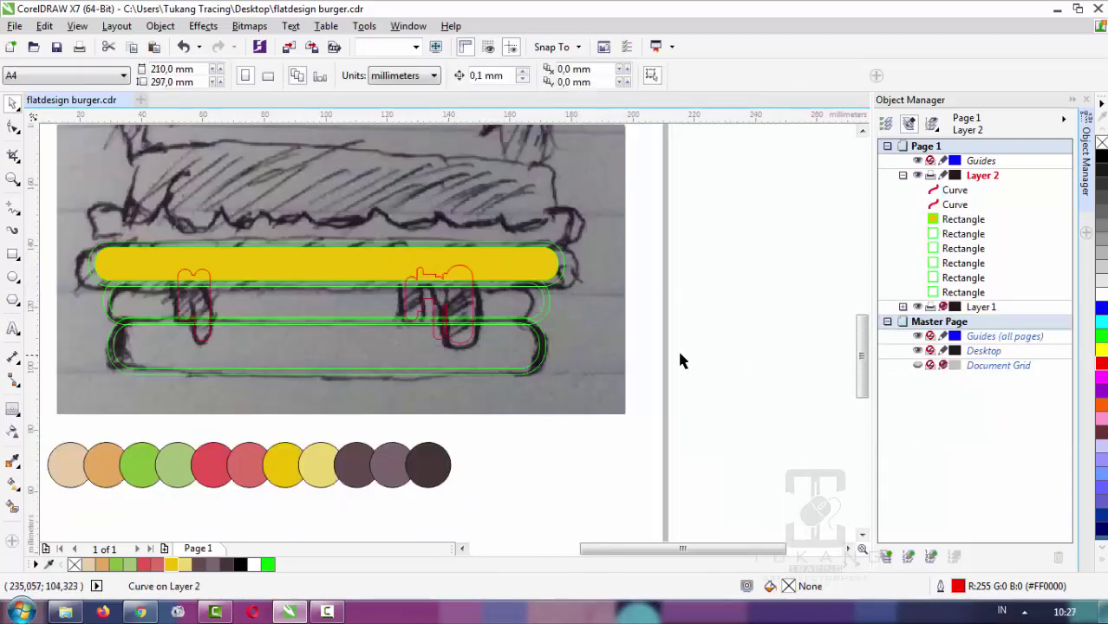
scroll(431, 298, "up", 2)
scroll(431, 299, "up", 1)
Draw a small rounded rectangle between the drips and weld it into the drip outline
left_click(11, 252)
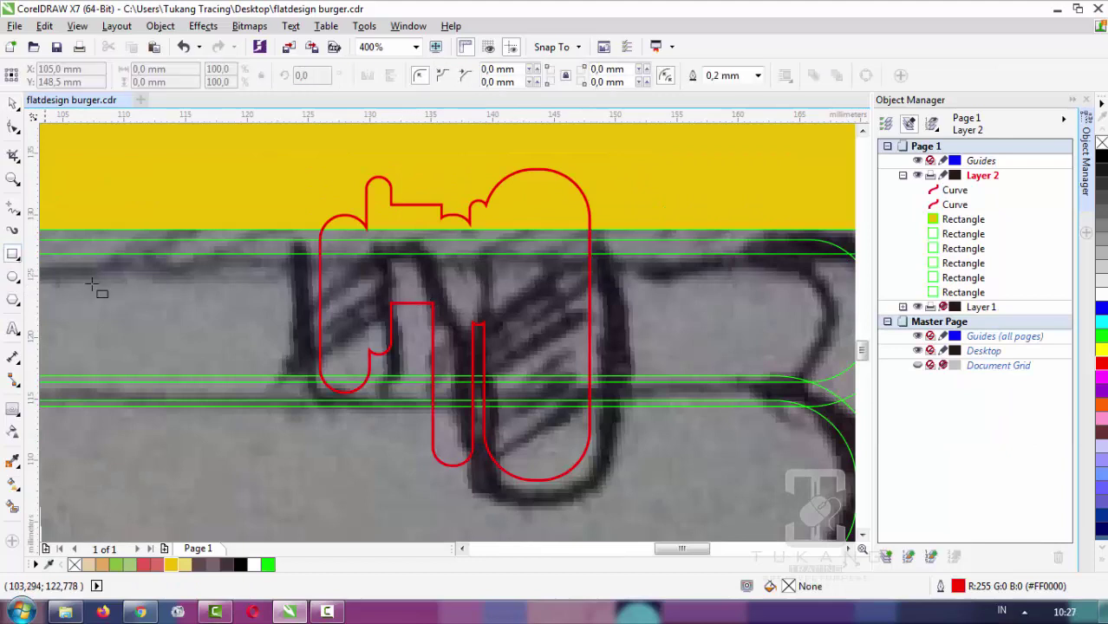
mouse_move(392, 316)
left_mouse_down()
mouse_move(423, 278)
mouse_move(432, 345)
left_mouse_up()
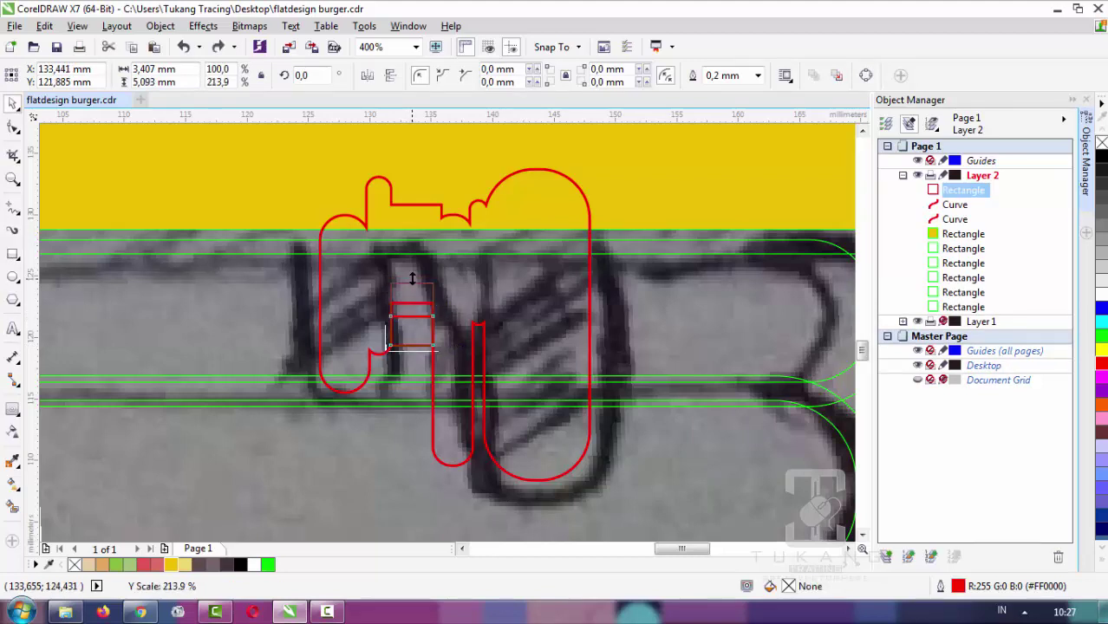
mouse_move(410, 310)
left_mouse_down()
mouse_move(410, 276)
mouse_move(412, 305)
left_mouse_up()
left_click(12, 126)
key("space")
left_click(456, 285, "shift")
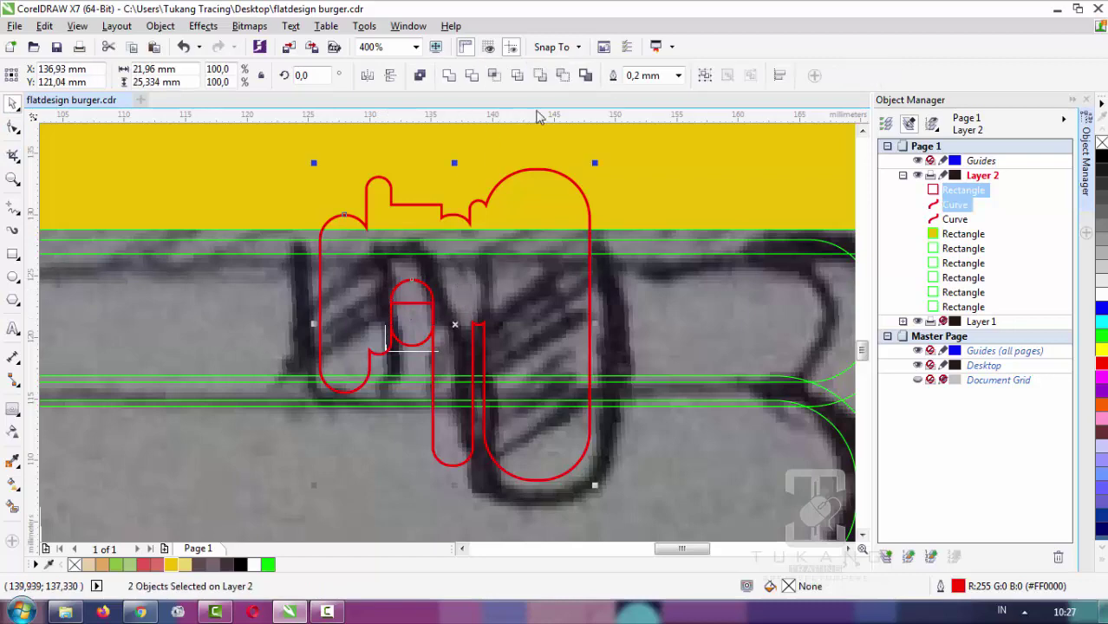
left_click(560, 76)
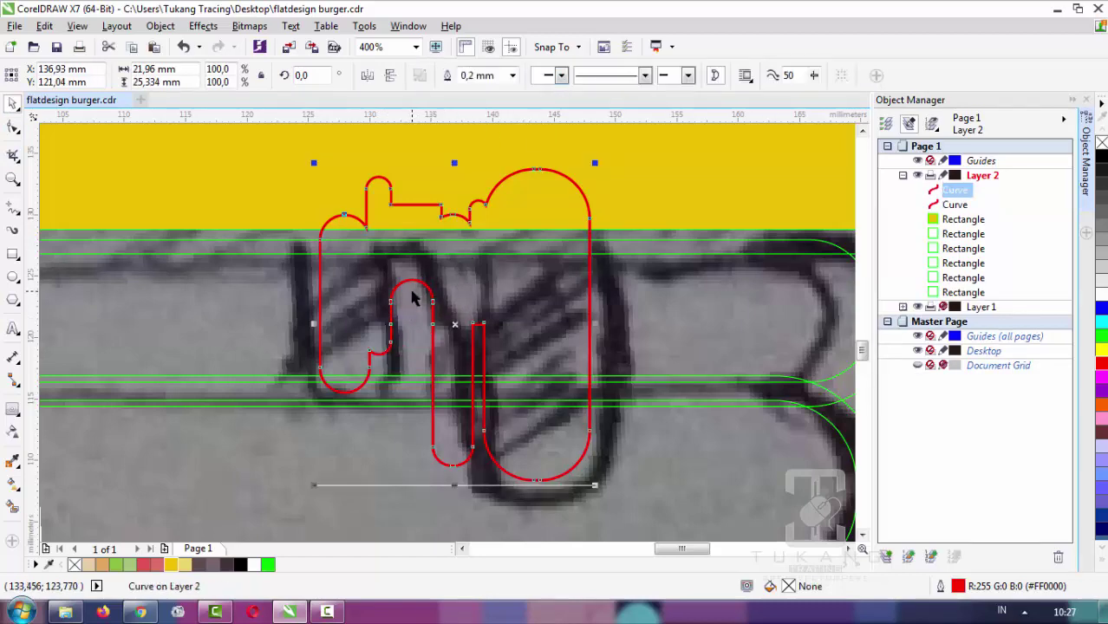
scroll(411, 299, "down", 2)
key("Escape")
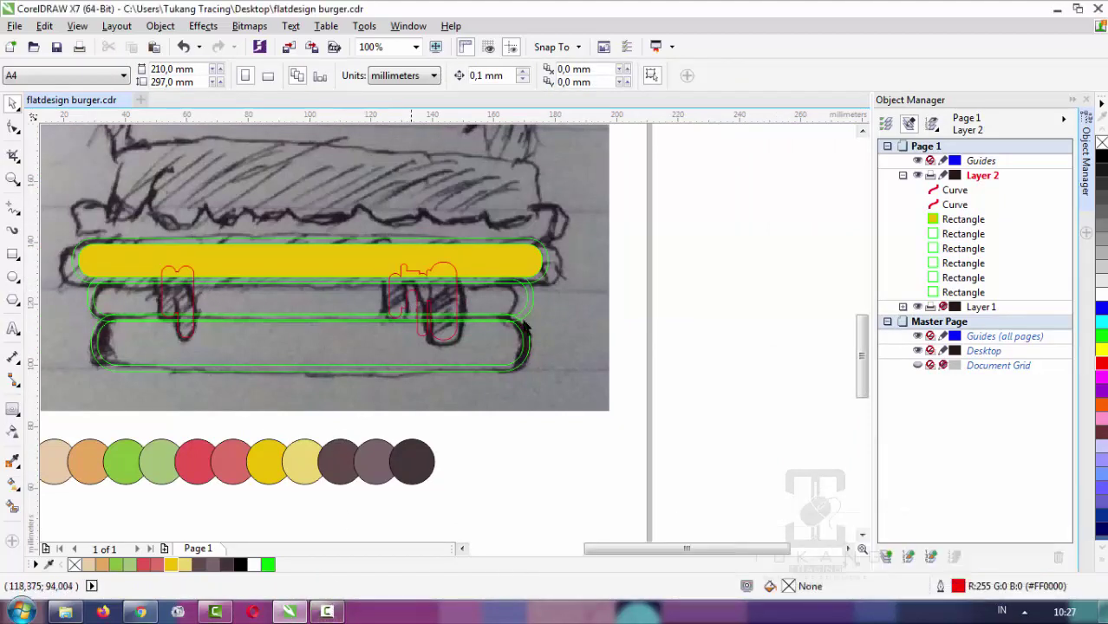
Weld the left and right red drip outlines into one curve
scroll(409, 293, "down", 1)
scroll(386, 285, "up", 2)
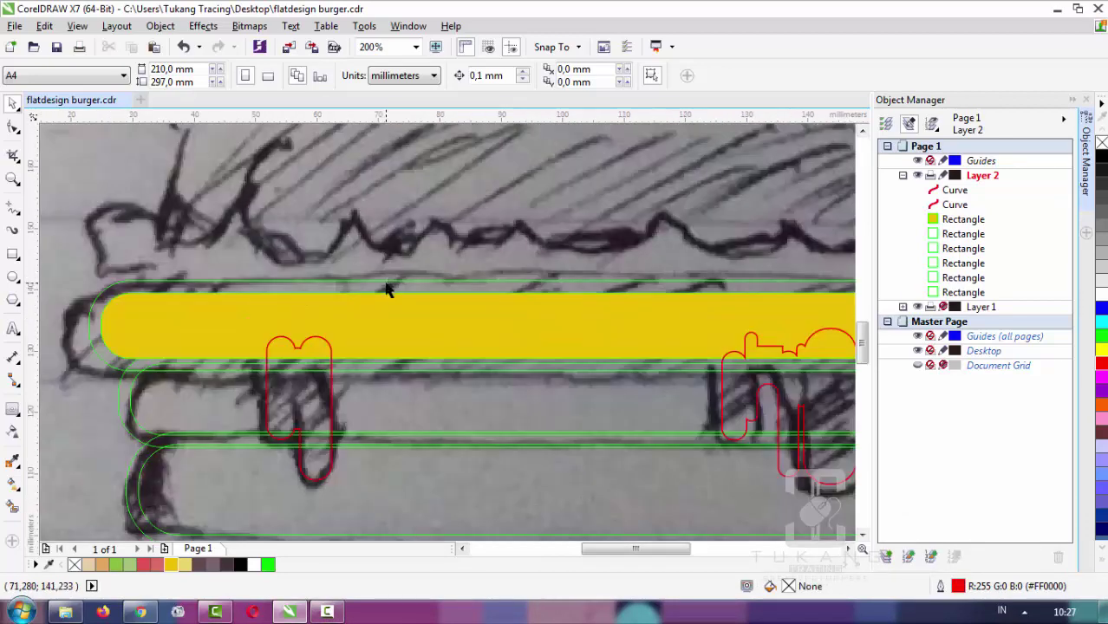
scroll(387, 288, "down", 1)
left_click(351, 343)
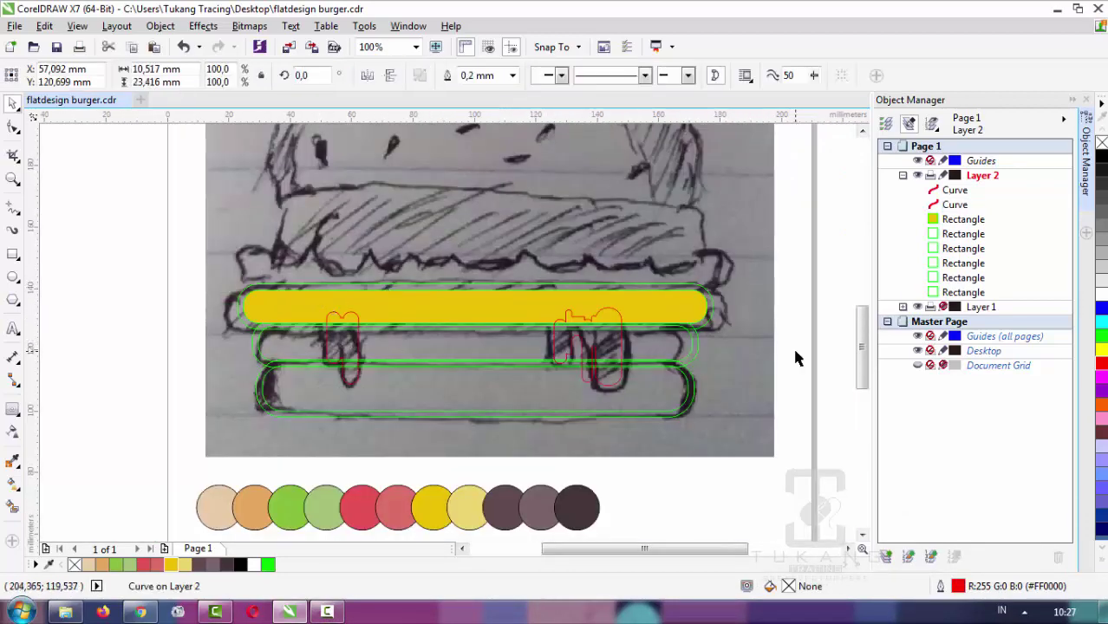
left_click(796, 356)
left_click(360, 338)
left_click(577, 349, "shift")
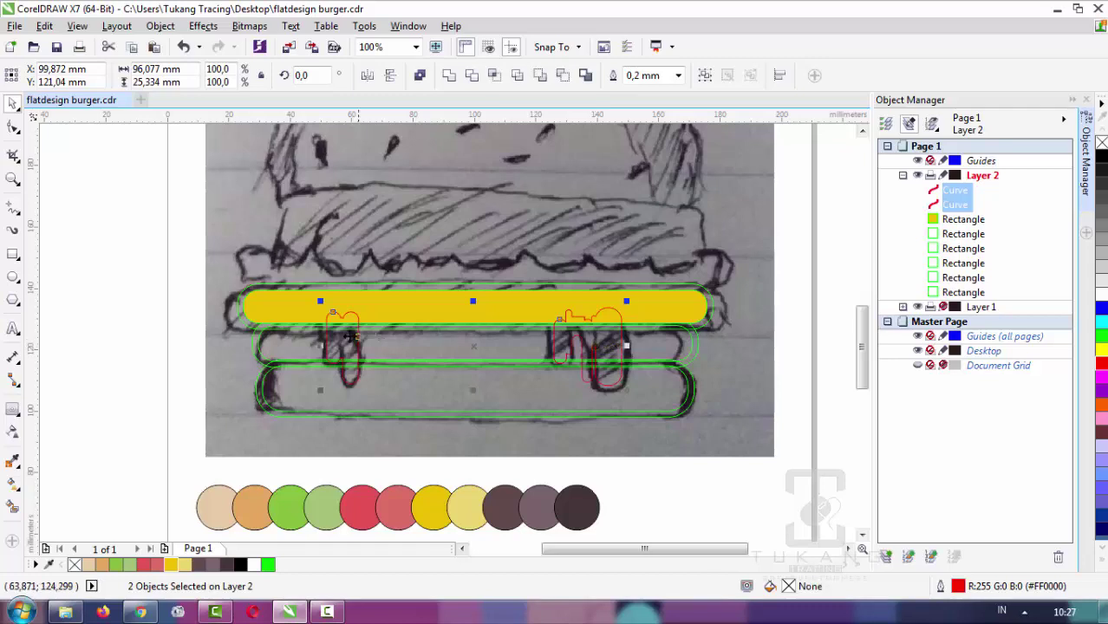
scroll(358, 327, "up", 1)
left_click(450, 76)
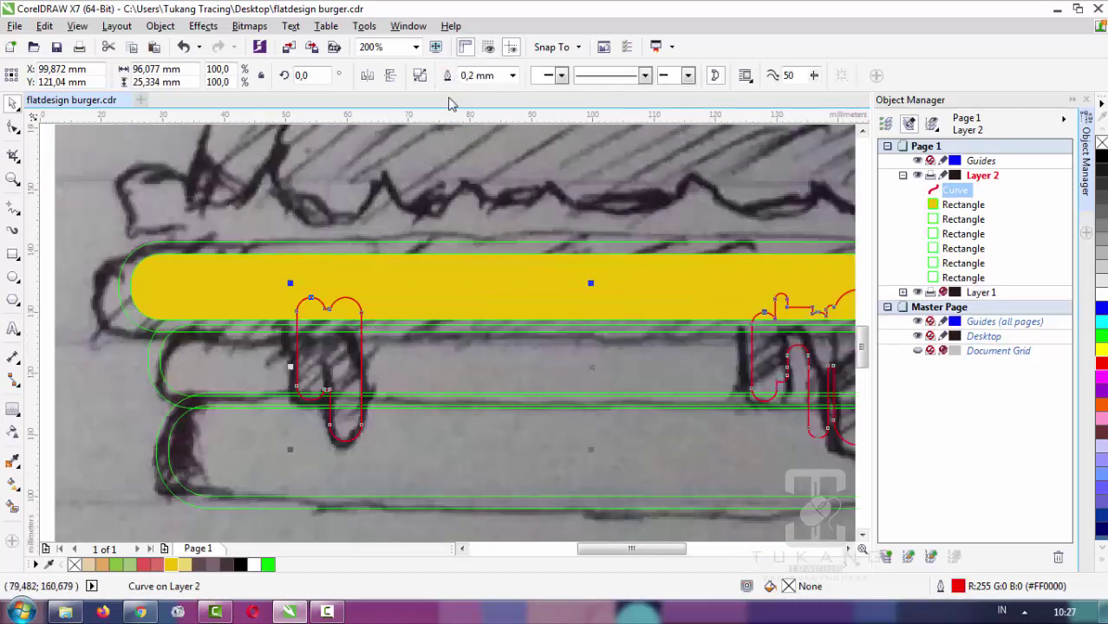
Weld the red drip curve onto the yellow cheese bar
left_click(474, 274, "shift")
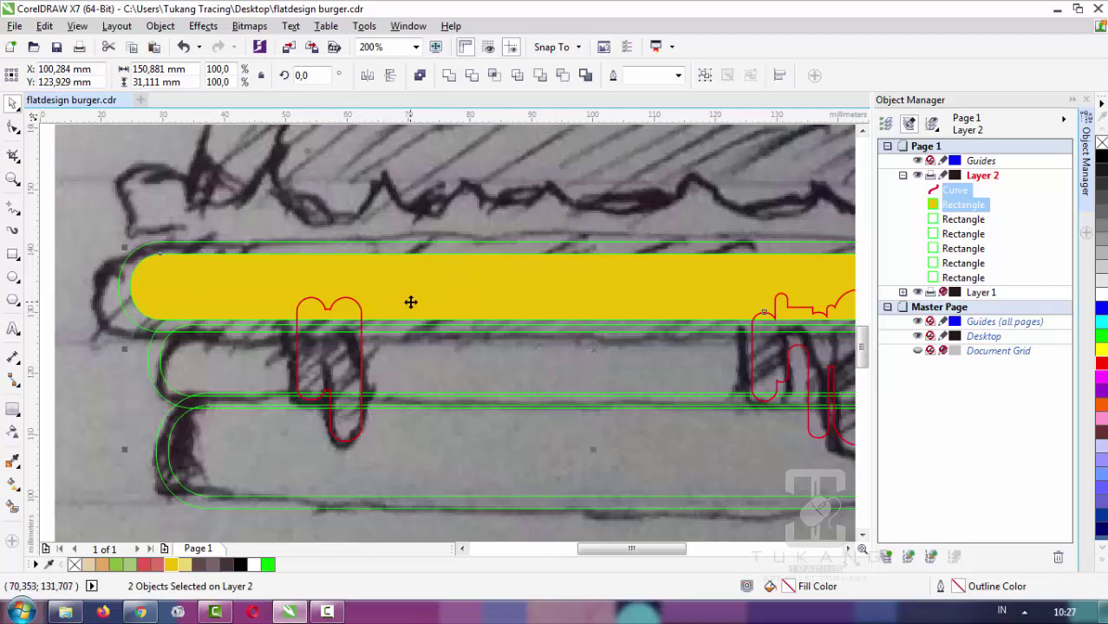
scroll(395, 279, "down", 2)
left_click(215, 341)
scroll(430, 291, "up", 1)
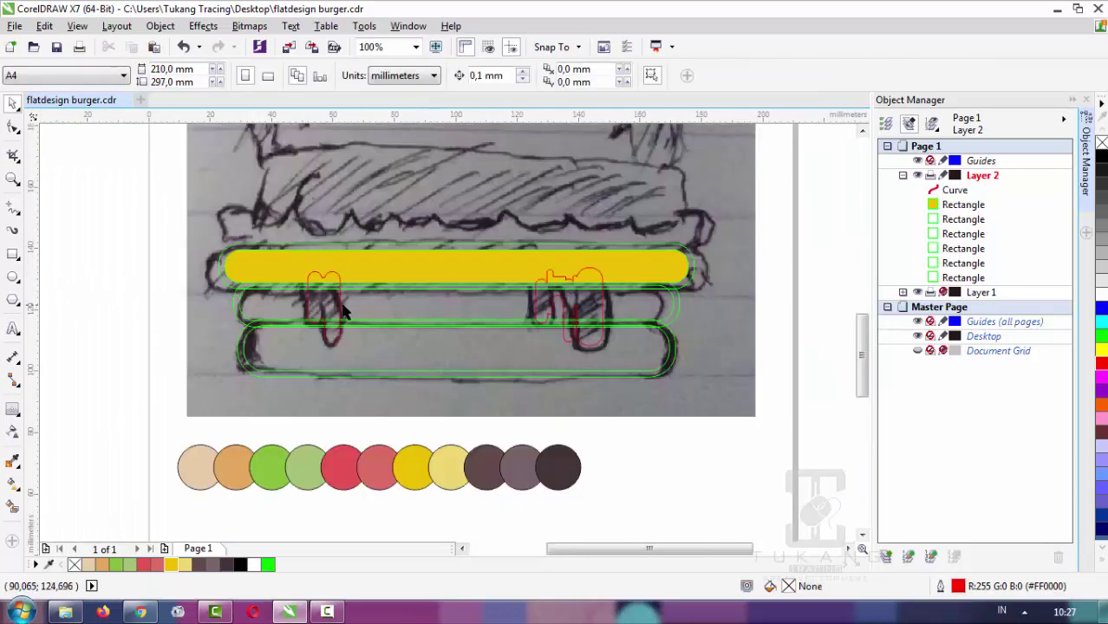
left_click(332, 300)
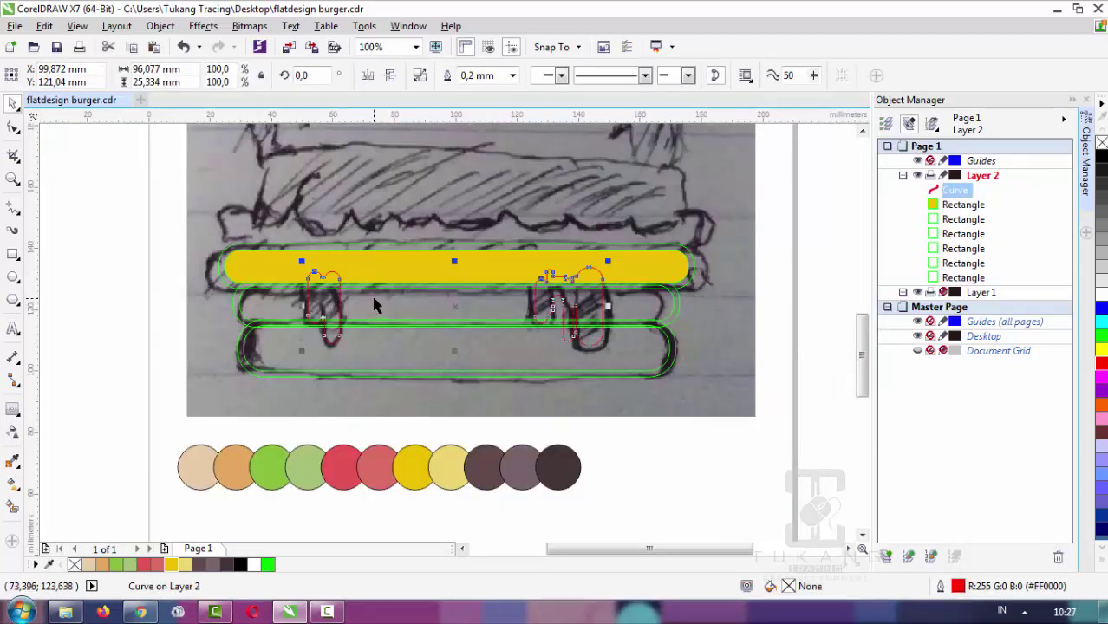
left_click(392, 274, "shift")
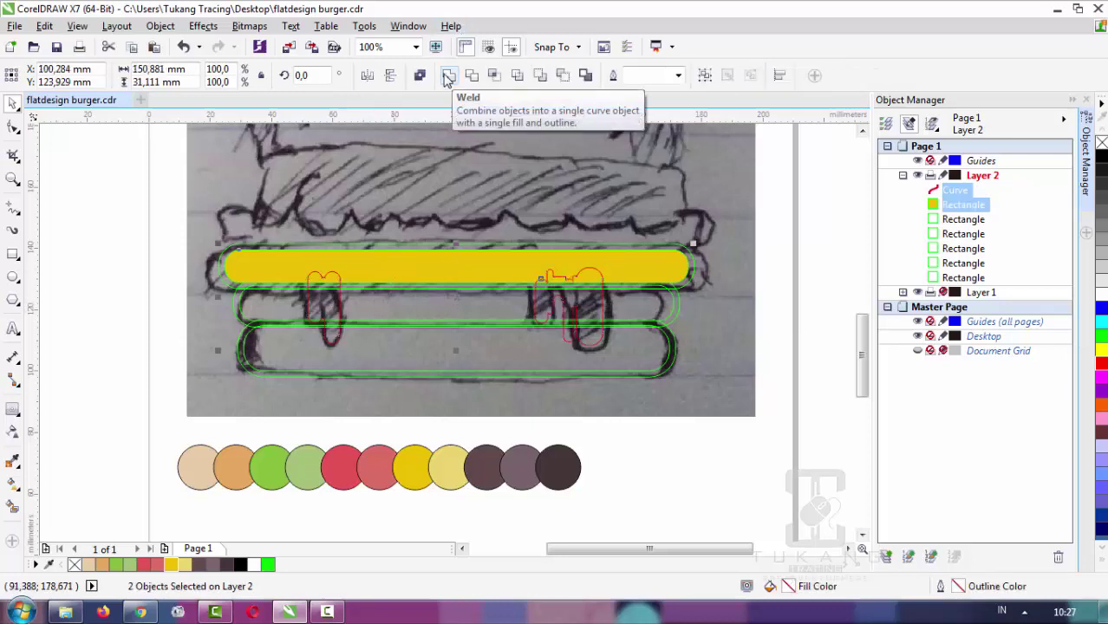
left_click(447, 78)
scroll(488, 265, "down", 1)
scroll(494, 279, "up", 2)
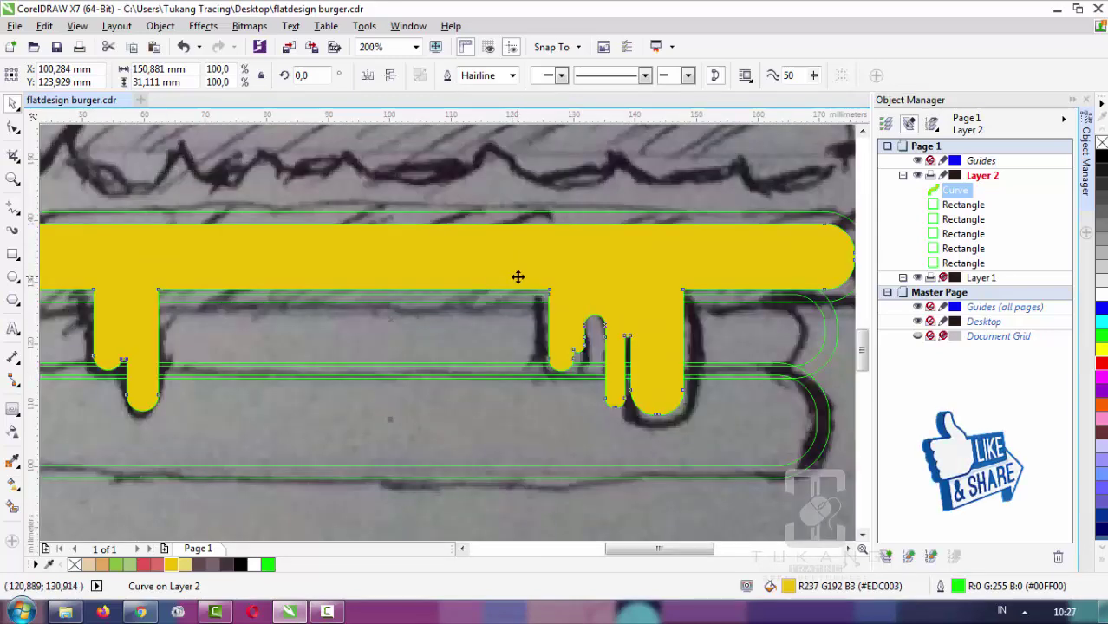
scroll(513, 263, "down", 1)
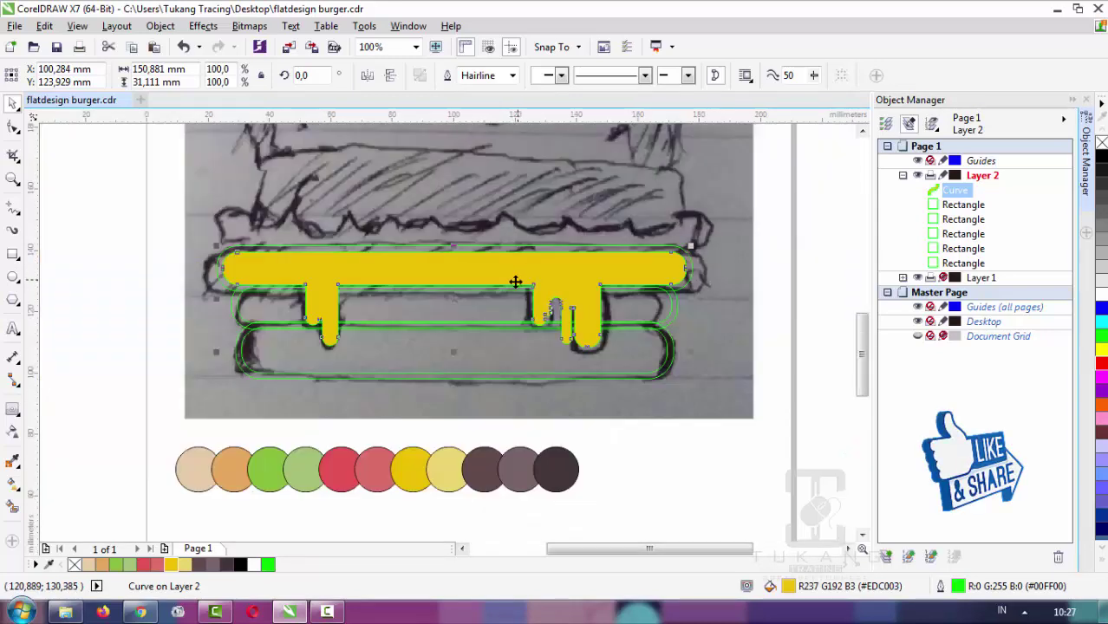
Add a contour around the cheese shape with a 1 mm offset
left_click(176, 345)
scroll(308, 271, "up", 1)
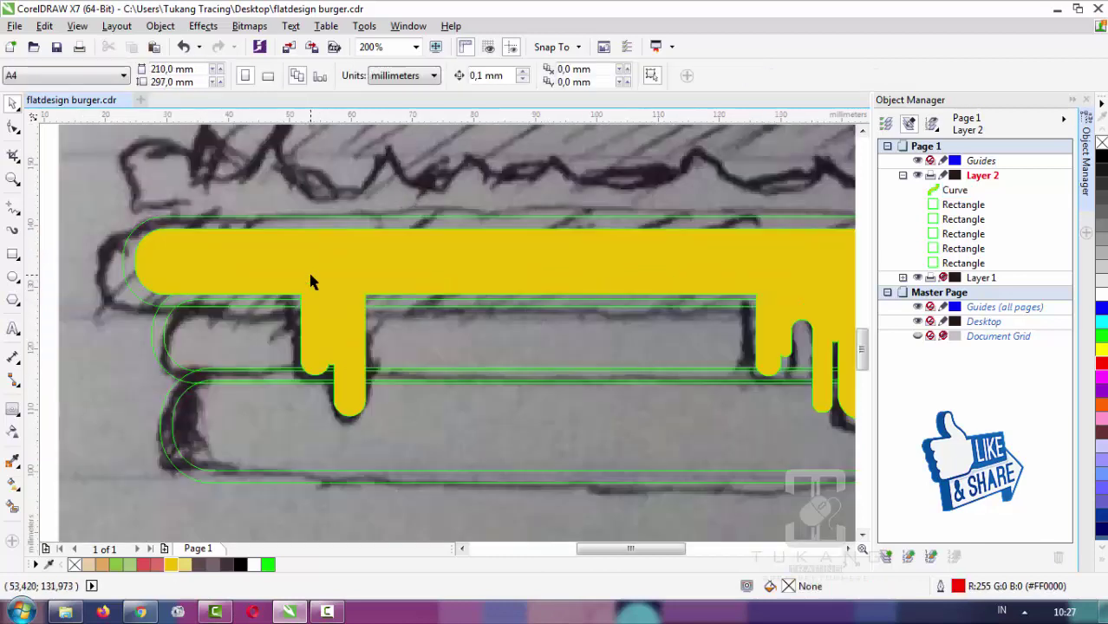
left_click(308, 270)
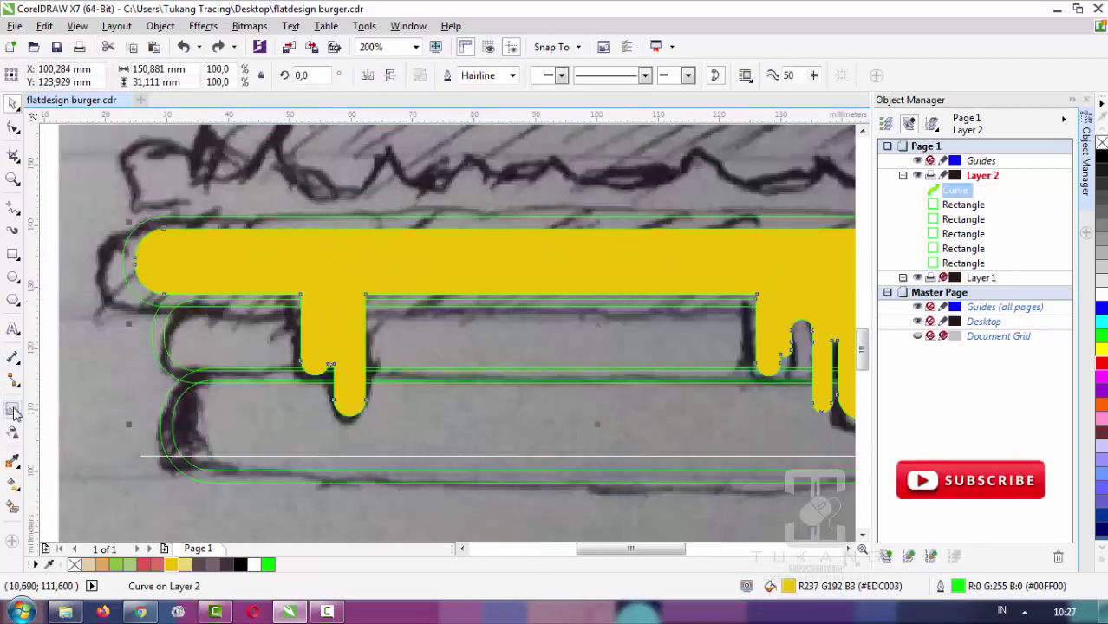
left_click(13, 410)
left_click_drag(357, 413, 369, 425)
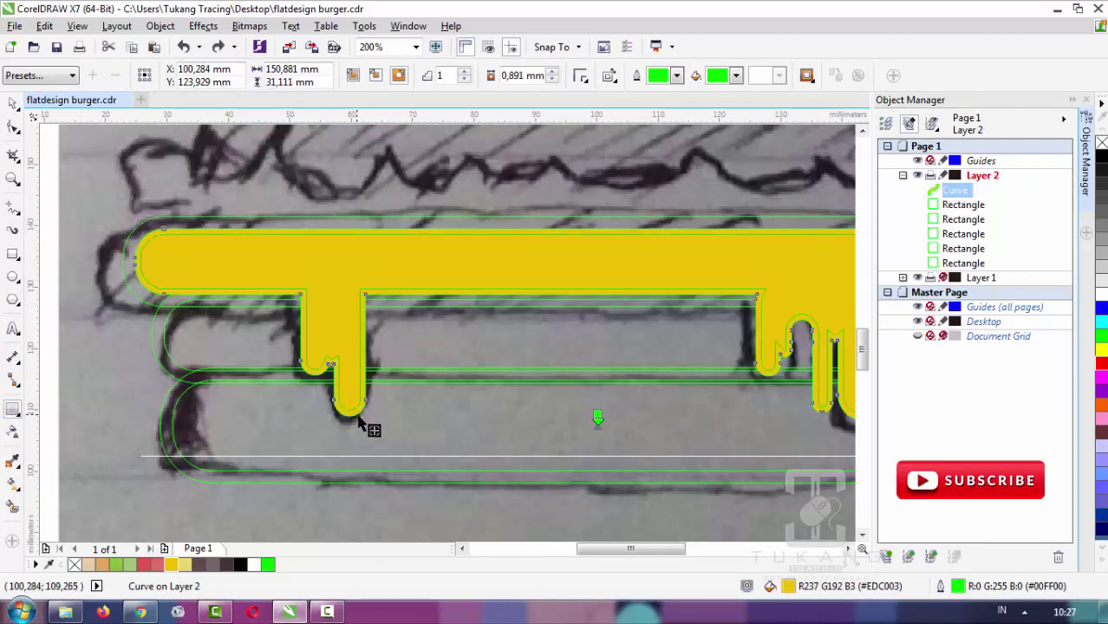
left_click(525, 75)
type("1,5")
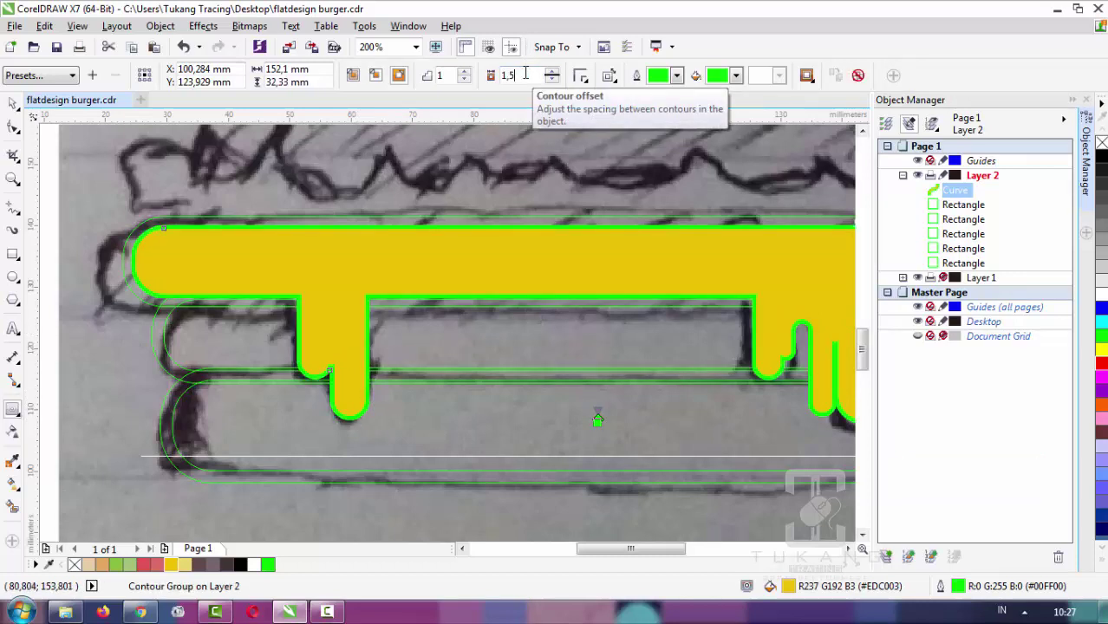
key("Return")
left_click(526, 75)
type("1")
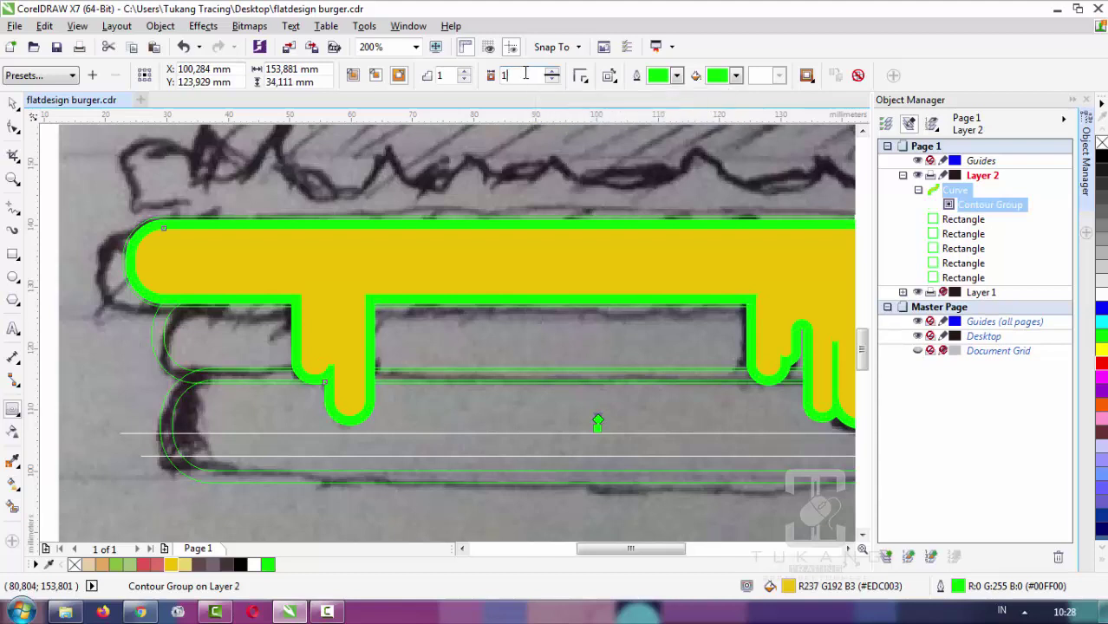
key("Return")
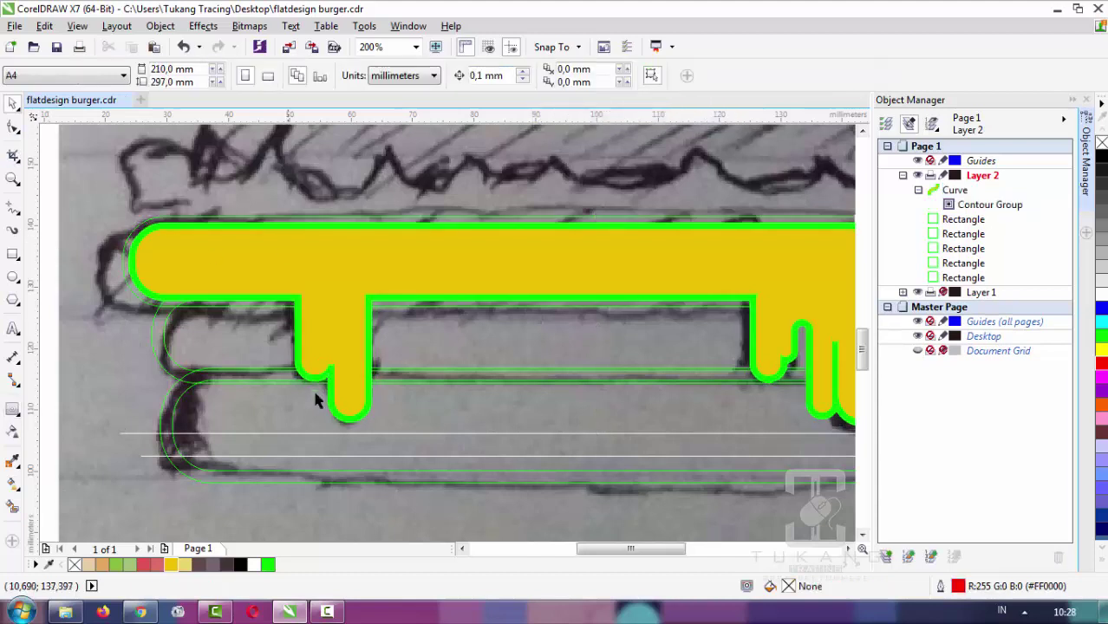
Break the contour apart and combine the outline curve with the cheese shape
scroll(347, 394, "up", 1)
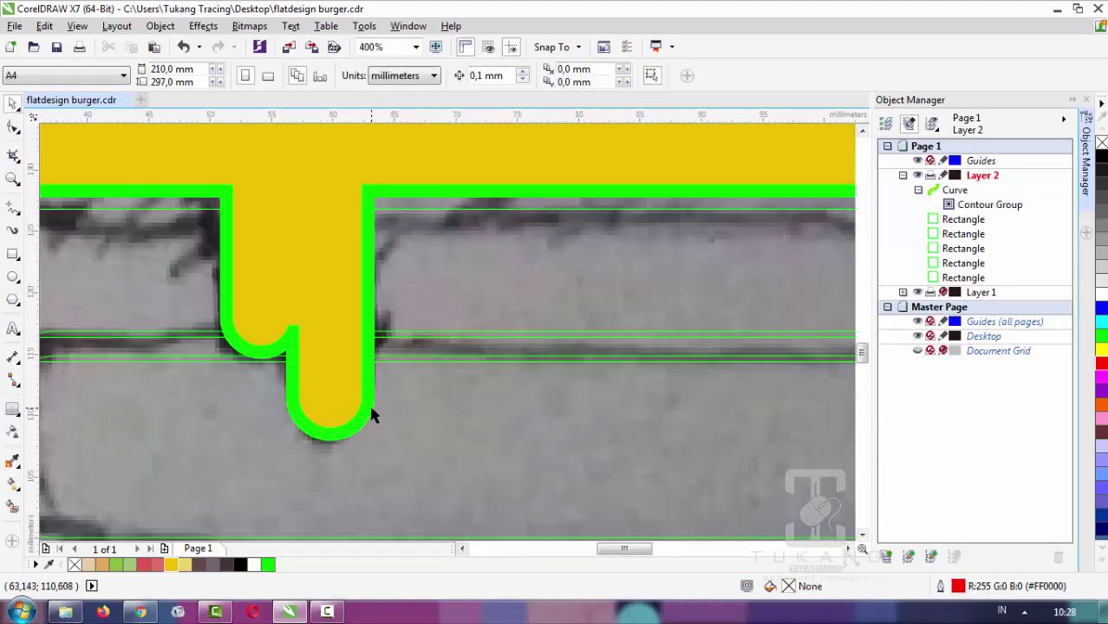
right_click(971, 205)
left_click(731, 269)
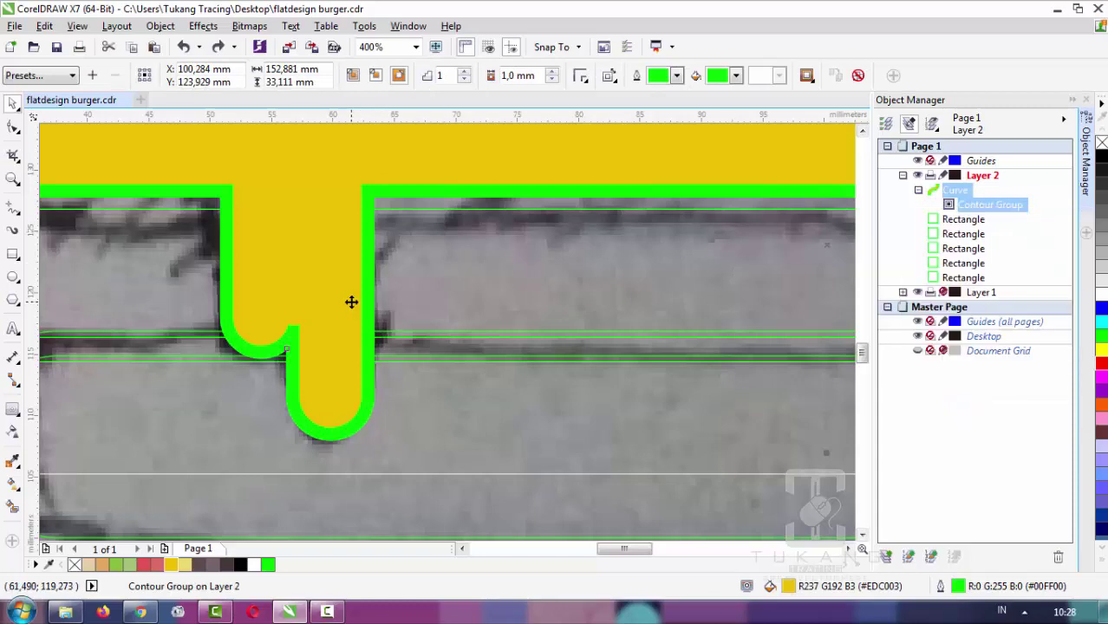
key("ctrl+k")
scroll(387, 304, "down", 2)
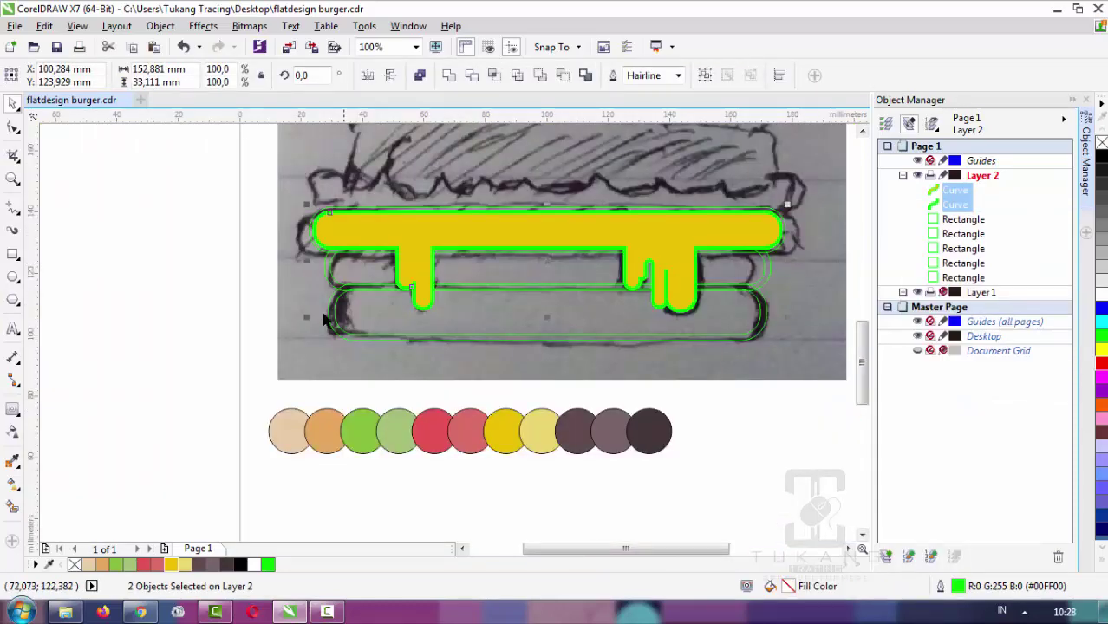
left_click(234, 305)
scroll(343, 238, "up", 2)
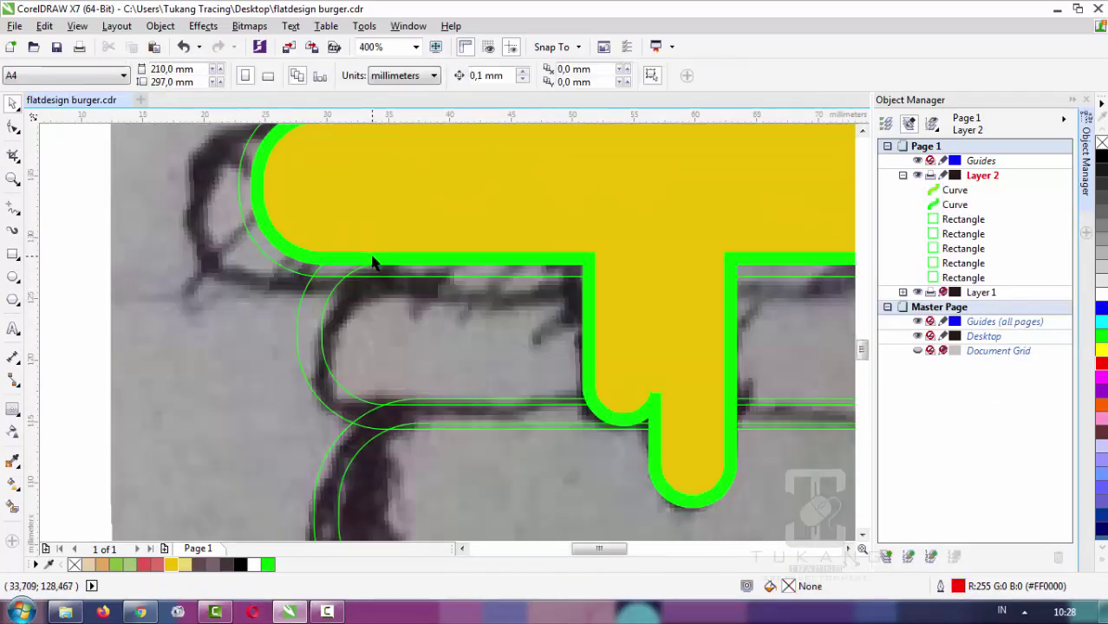
left_click(373, 262)
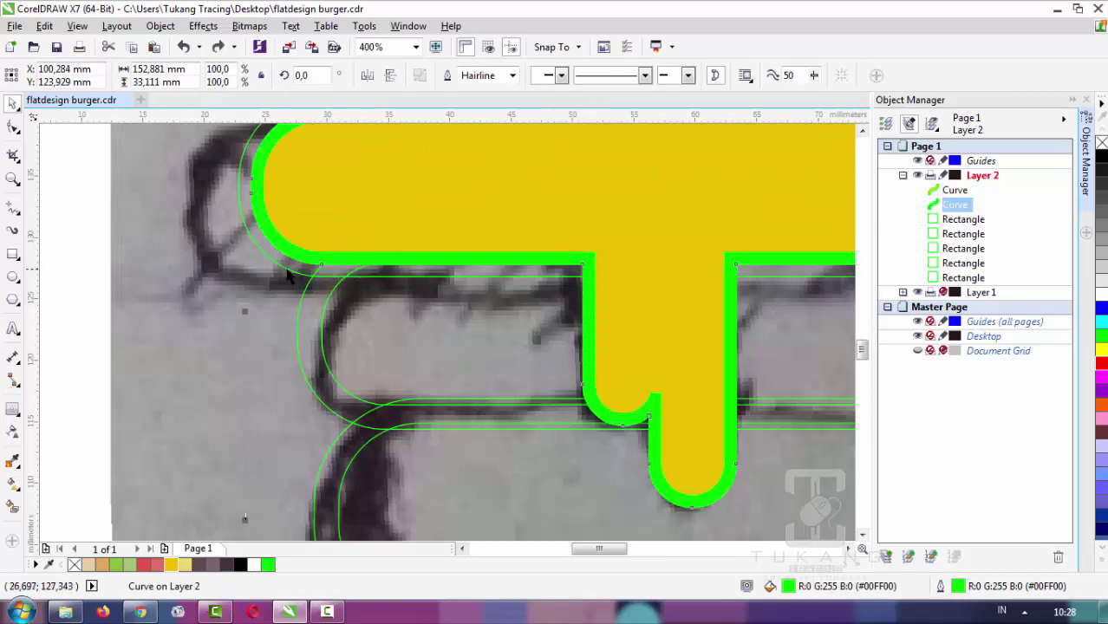
left_click(289, 272, "shift")
key("ctrl+l")
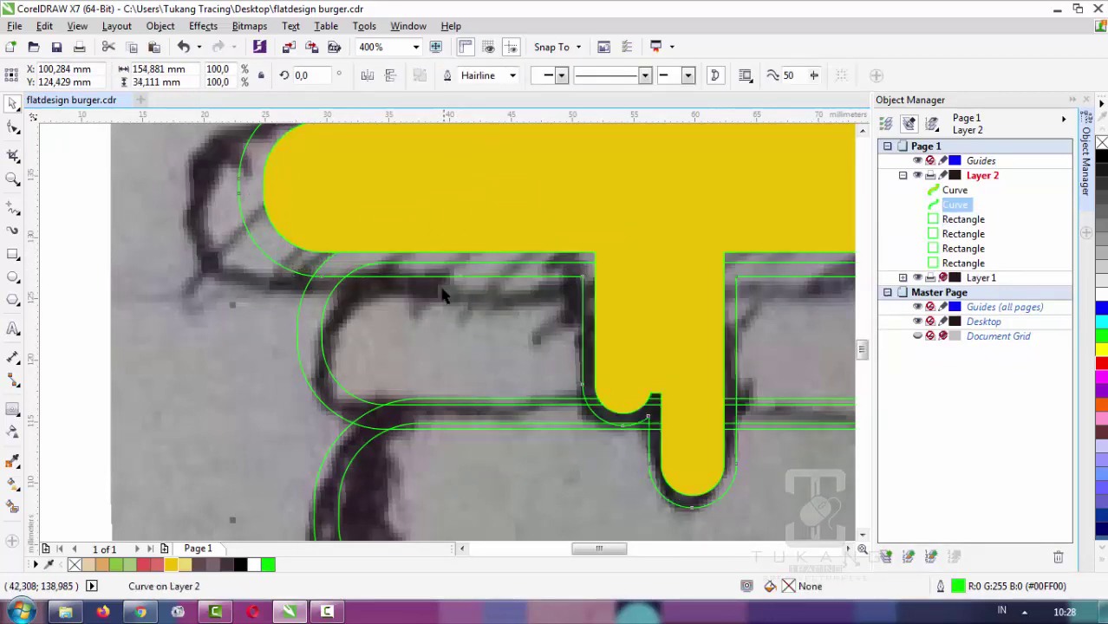
scroll(473, 275, "down", 1)
Give the dripping-cheese shape a black outline from the palette
right_click(242, 564)
scroll(388, 327, "down", 1)
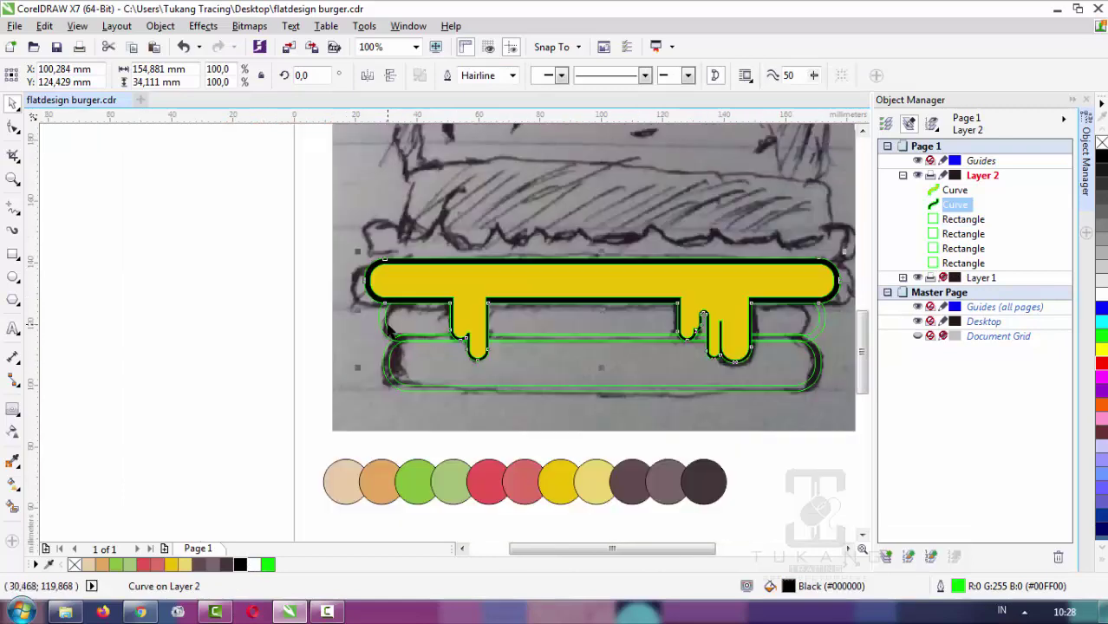
scroll(729, 314, "up", 2)
scroll(711, 316, "down", 2)
key("Escape")
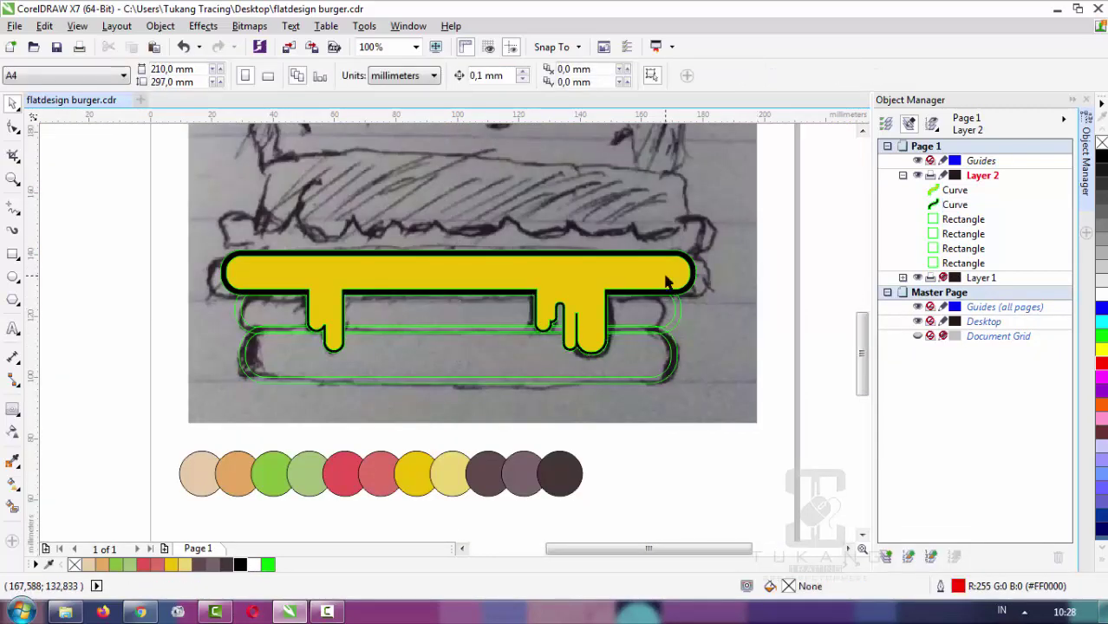
scroll(726, 318, "up", 2)
scroll(535, 316, "down", 1)
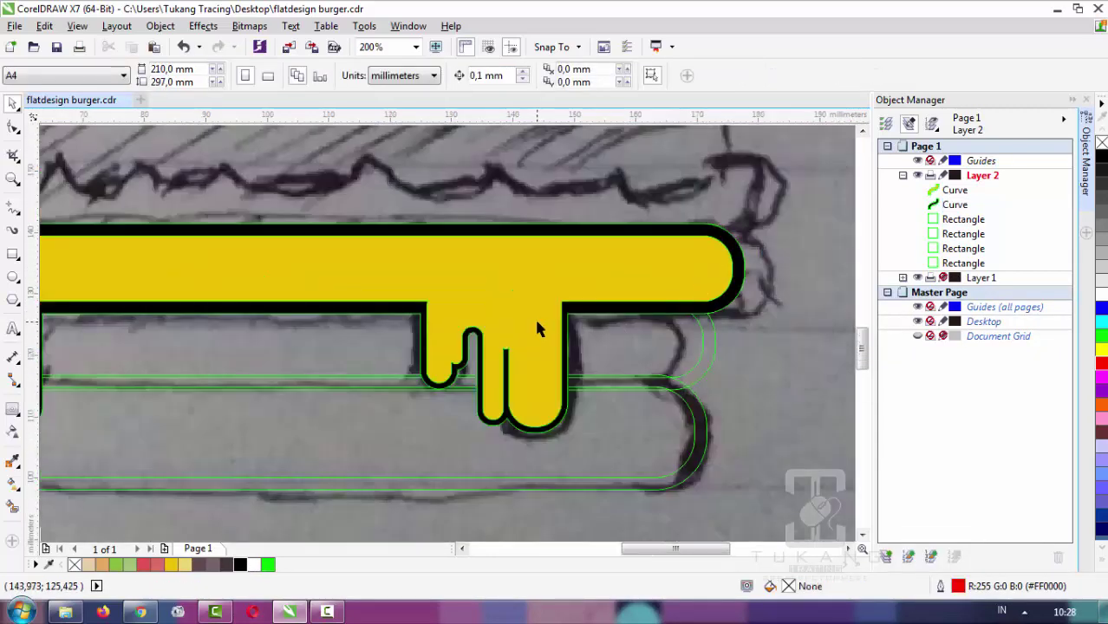
Add a contour around the cheese with a 1,5 mm offset
scroll(355, 431, "down", 2)
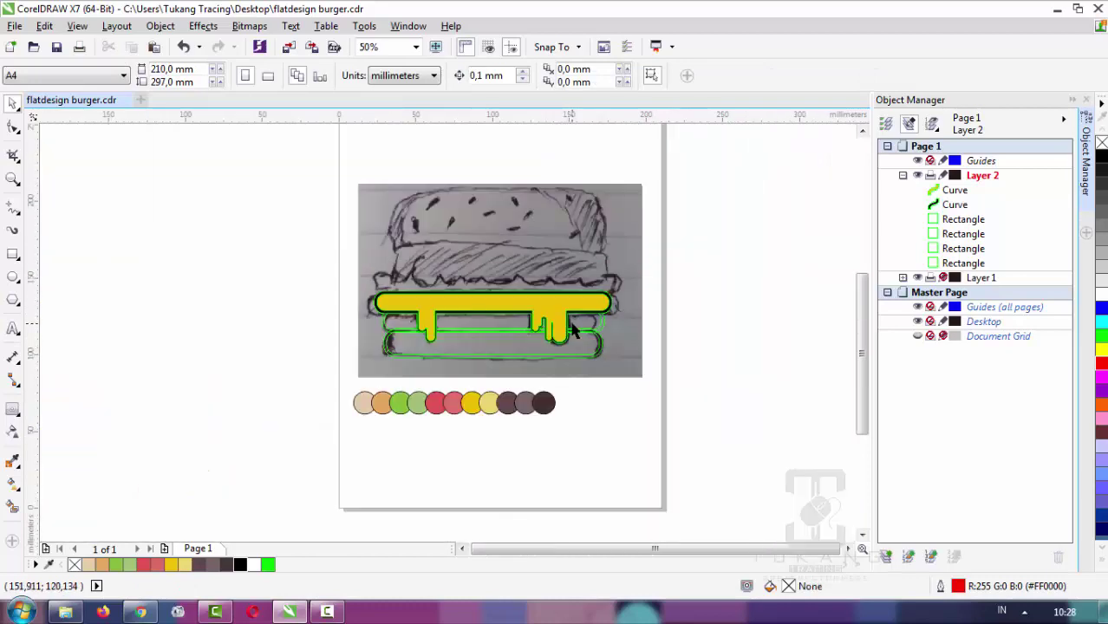
left_click(439, 328)
scroll(440, 328, "up", 1)
left_click_drag(440, 328, 508, 315)
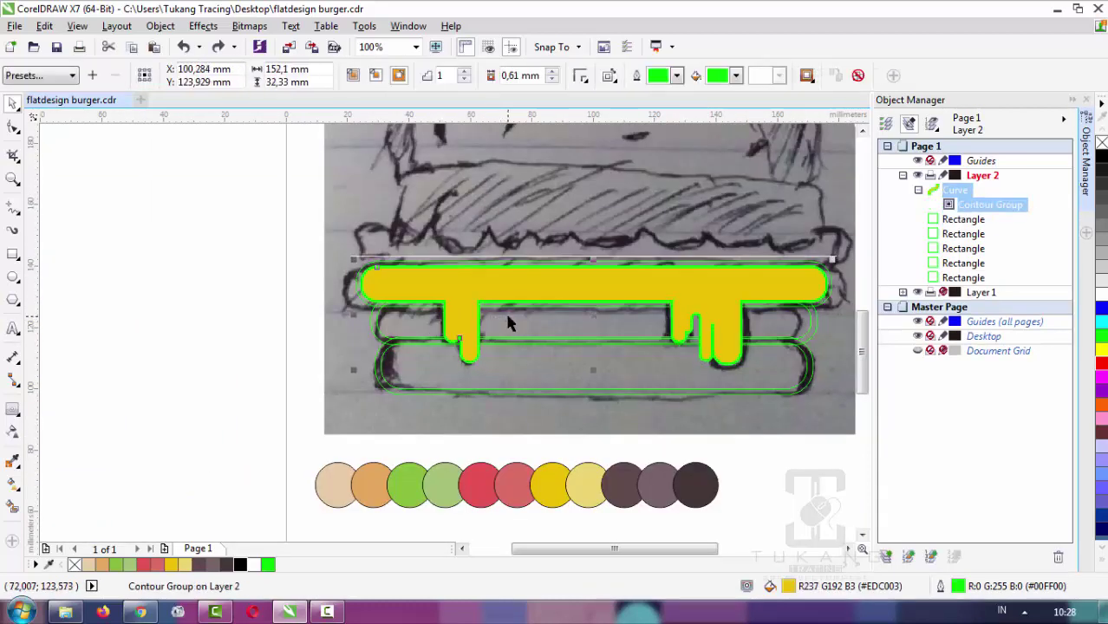
double_click(535, 76)
type("1,5")
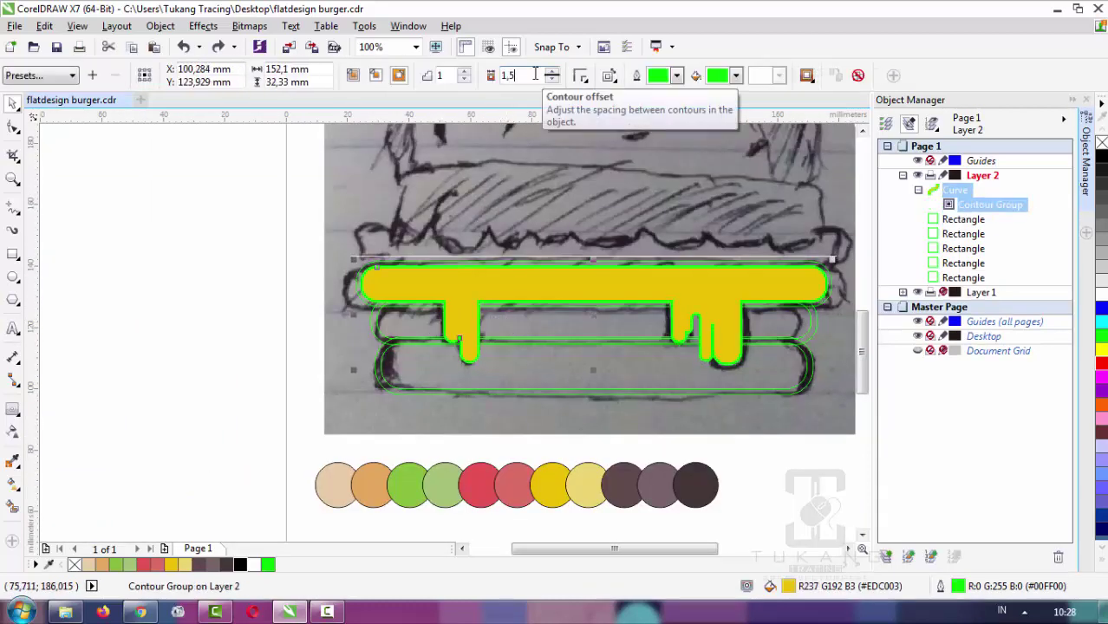
key("Return")
Break the contour group apart and weld the outer contour curve with a traced bar
right_click(993, 204)
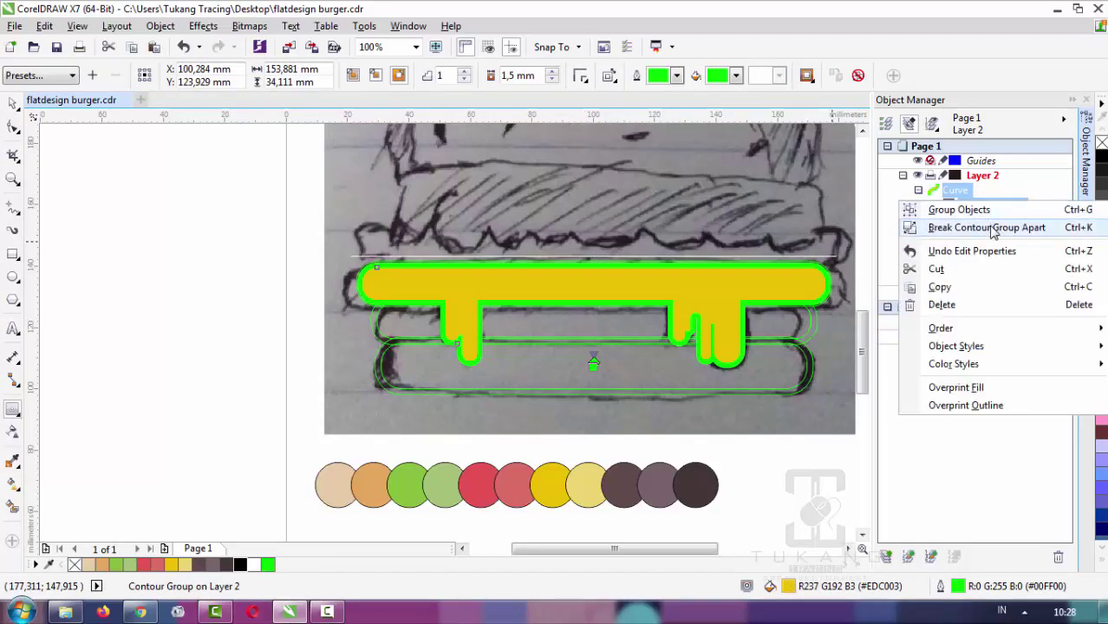
left_click(990, 228)
left_click(264, 302)
scroll(431, 317, "up", 2)
key("space")
left_click(232, 350)
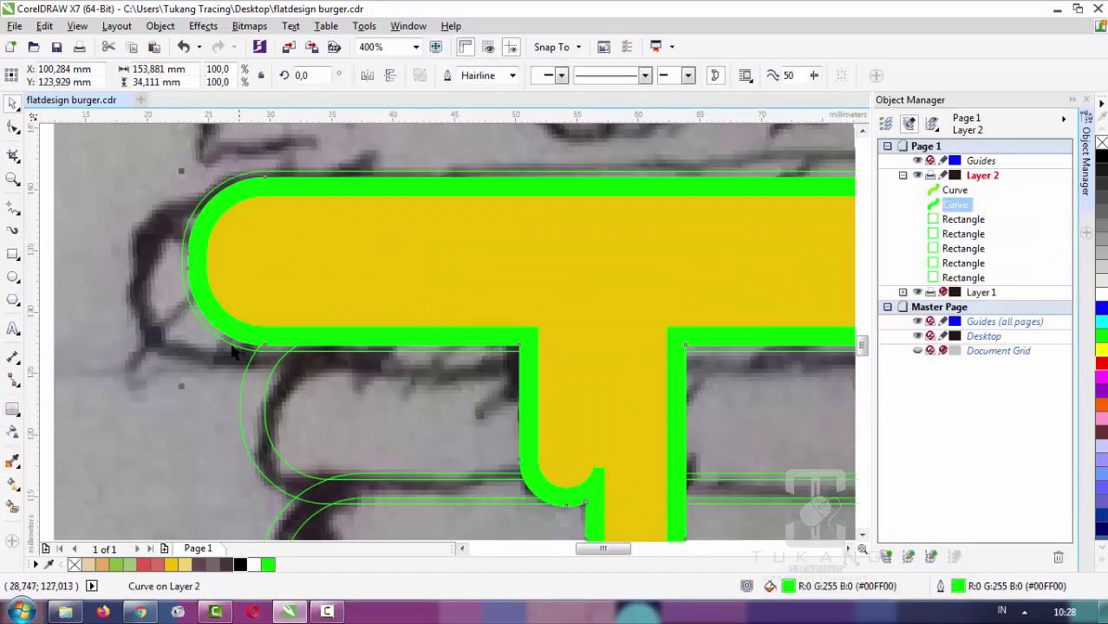
left_click(365, 176, "shift")
left_click(444, 79)
Clear the selection and select the bottom bun rectangle
scroll(411, 237, "down", 2)
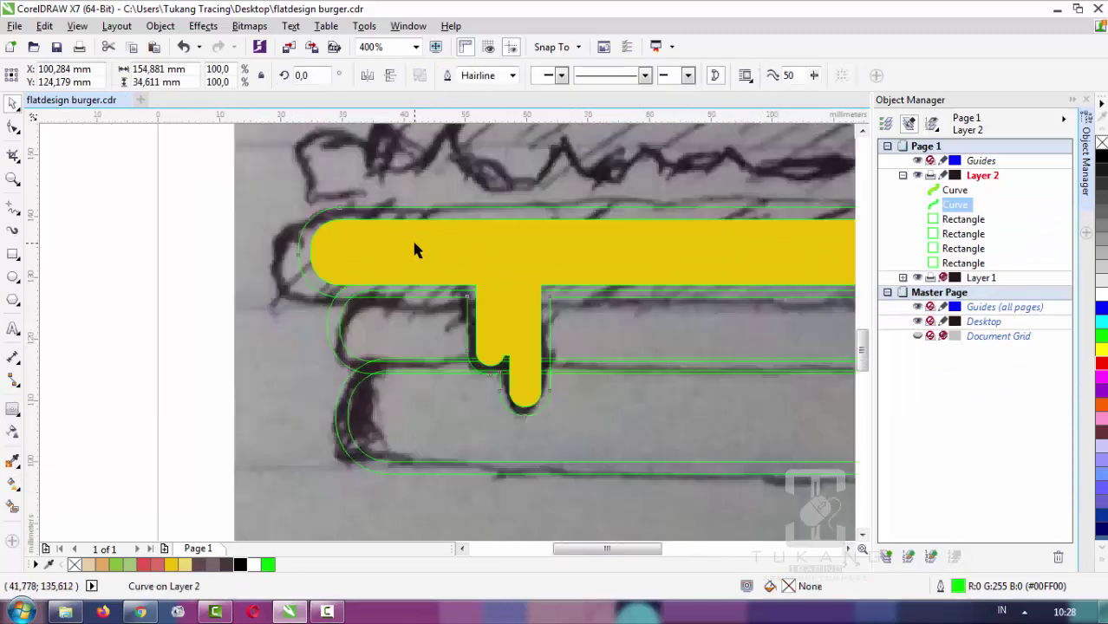
scroll(411, 237, "down", 2)
left_click(235, 279)
scroll(415, 280, "down", 1)
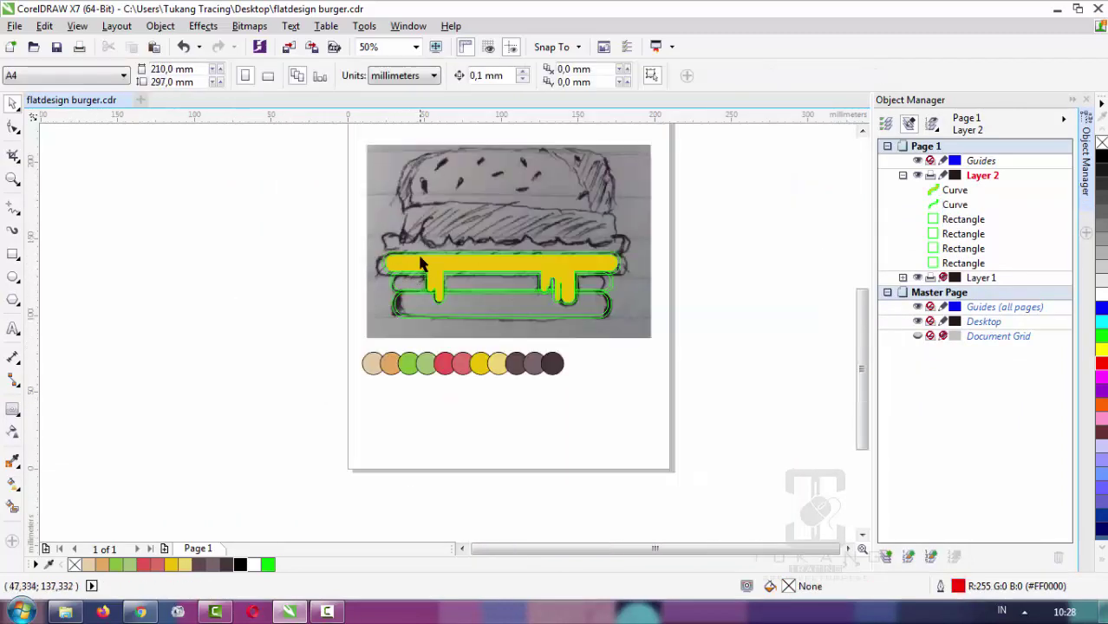
scroll(464, 289, "up", 1)
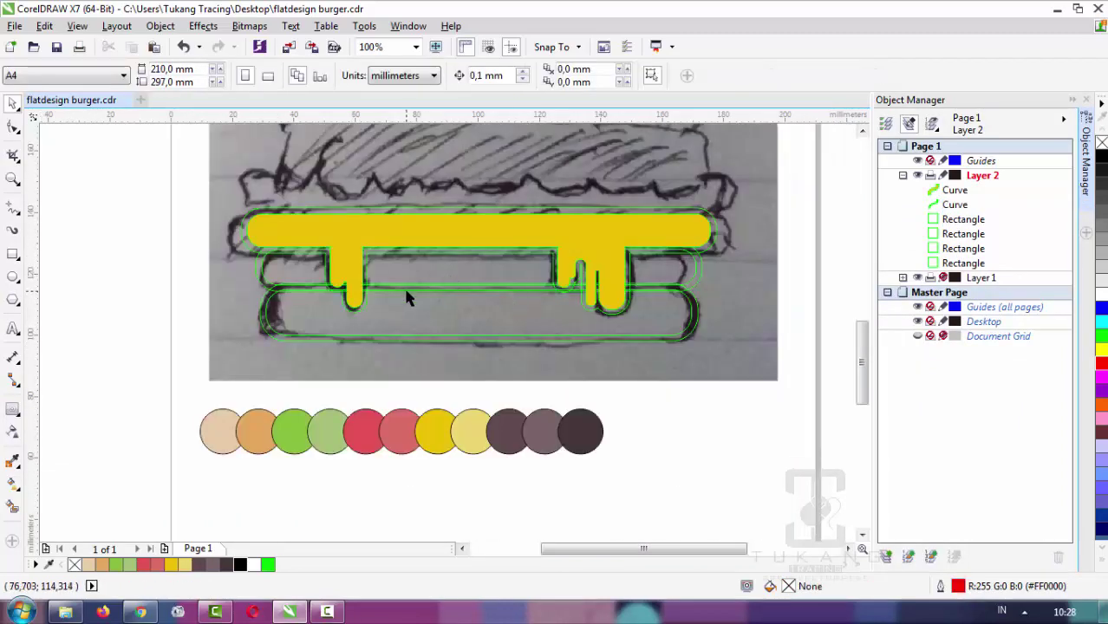
left_click(393, 319)
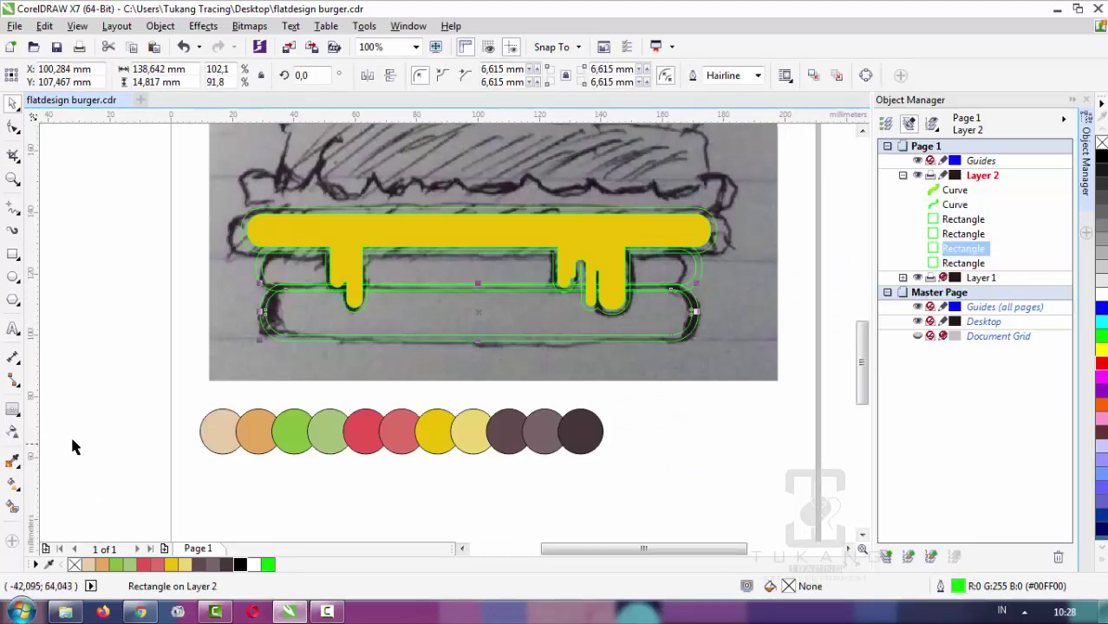
Fill the bottom bun with the orange sampled from the swatch circle
left_click(13, 462)
left_click(253, 438)
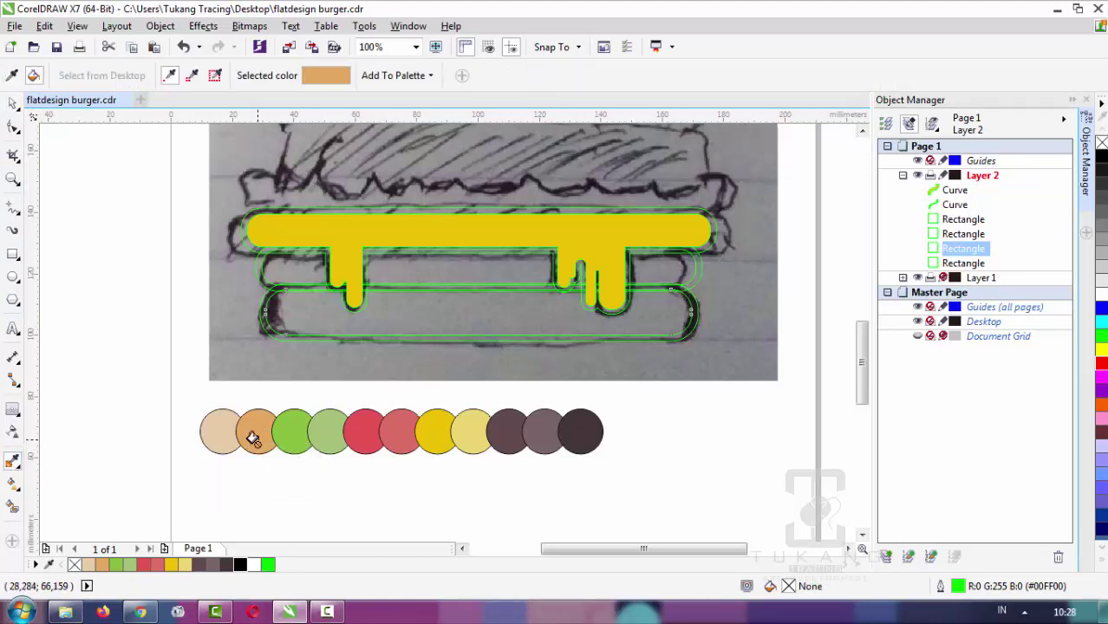
left_click(398, 316)
key("space")
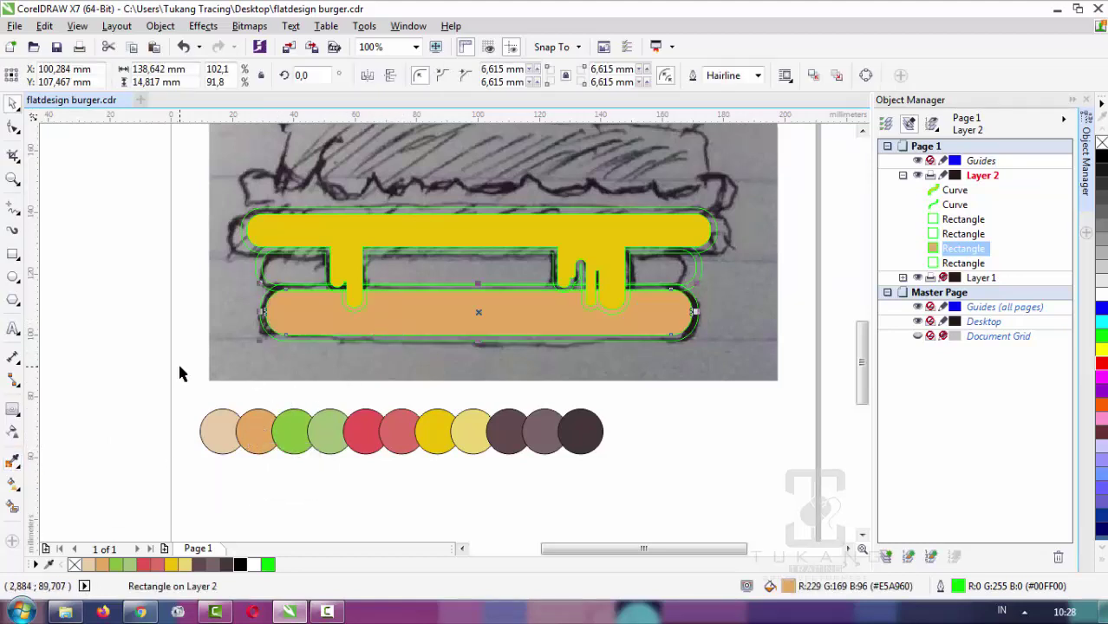
Fill the patty with the dark brown sampled from the swatch circle
key("space")
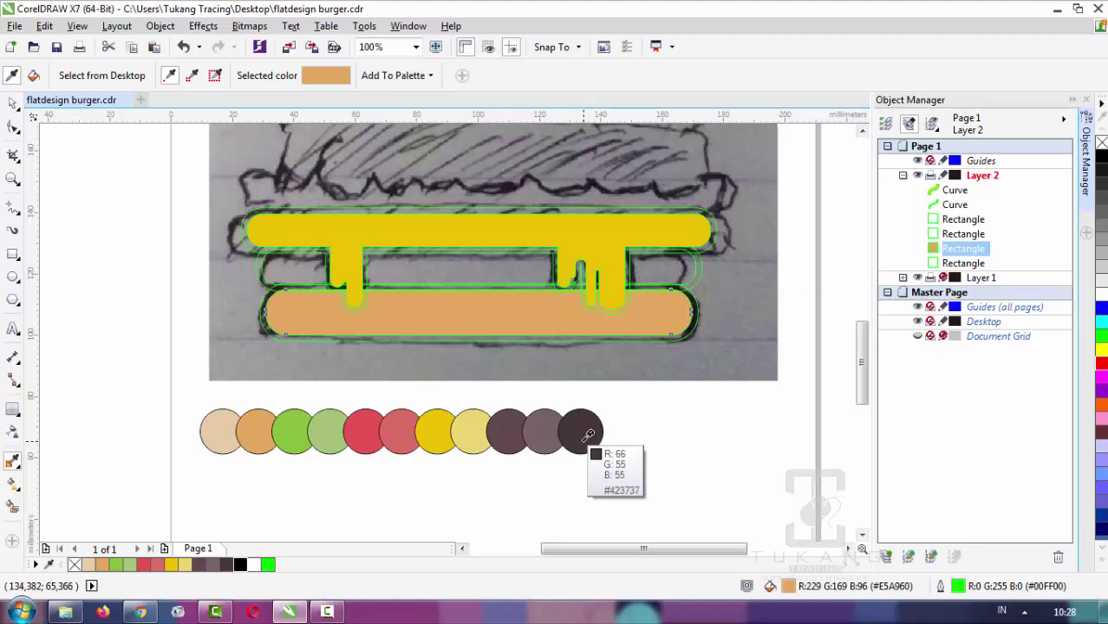
left_click(508, 432)
left_click(408, 270)
scroll(415, 334, "down", 1)
scroll(389, 279, "up", 1)
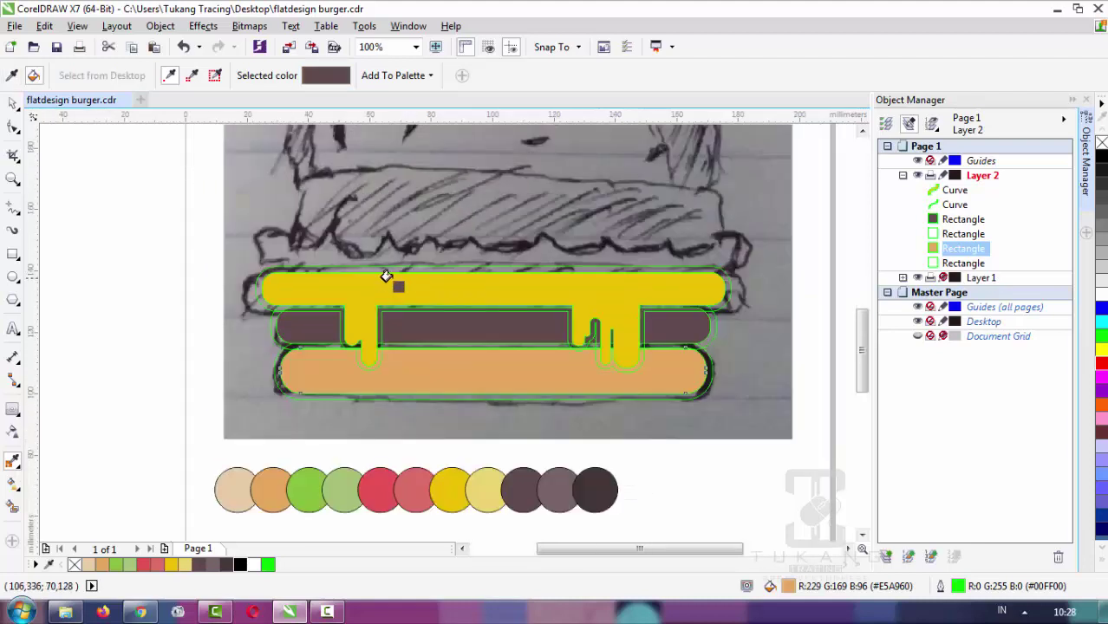
scroll(386, 277, "up", 1)
key("space")
Fill the outline shapes behind the bottom bun and patty with dark brown #423737
left_click(164, 501)
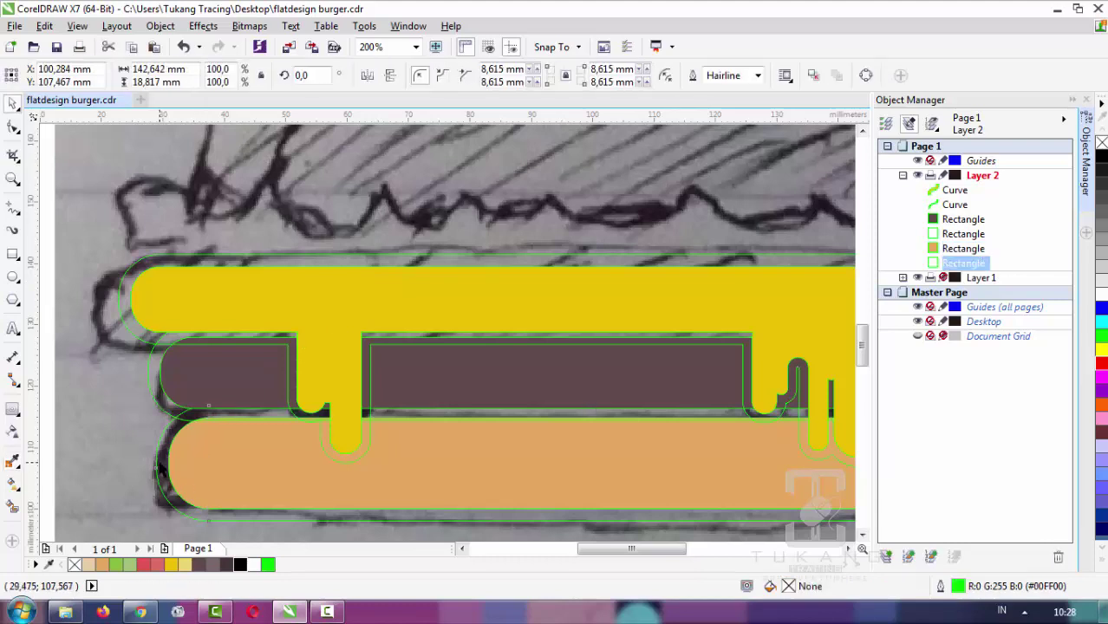
left_click(240, 565)
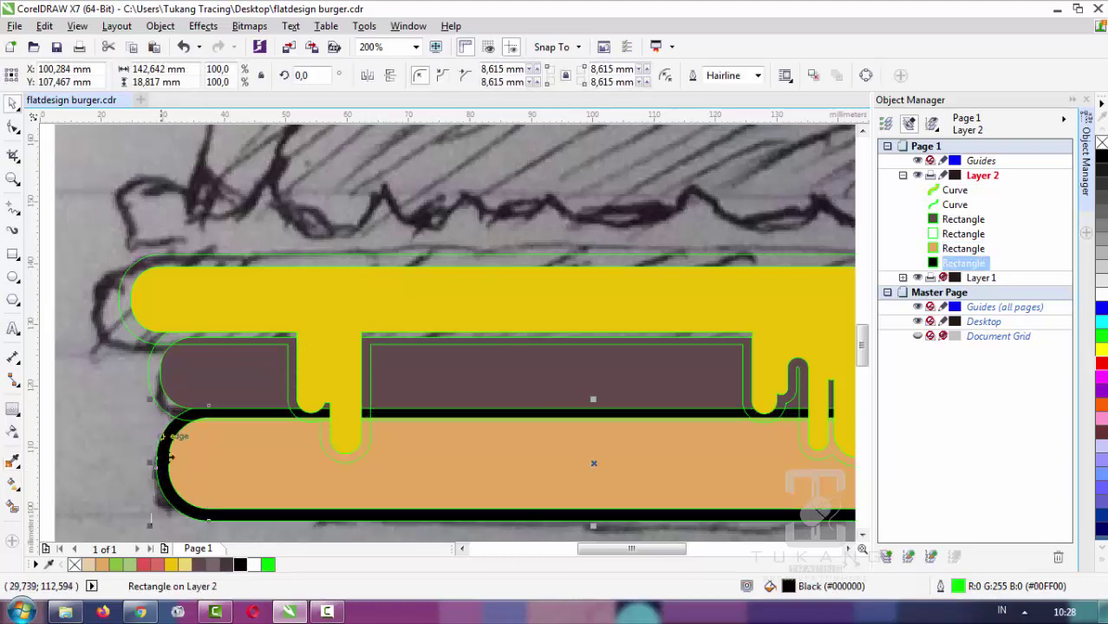
left_click(226, 564)
left_click(161, 407)
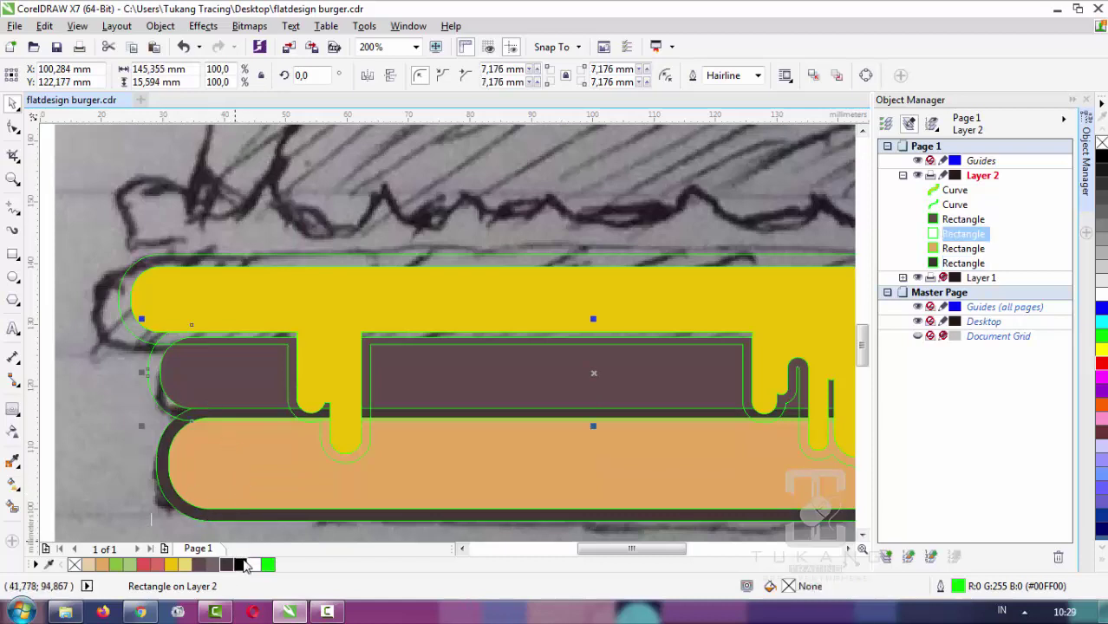
left_click(229, 564)
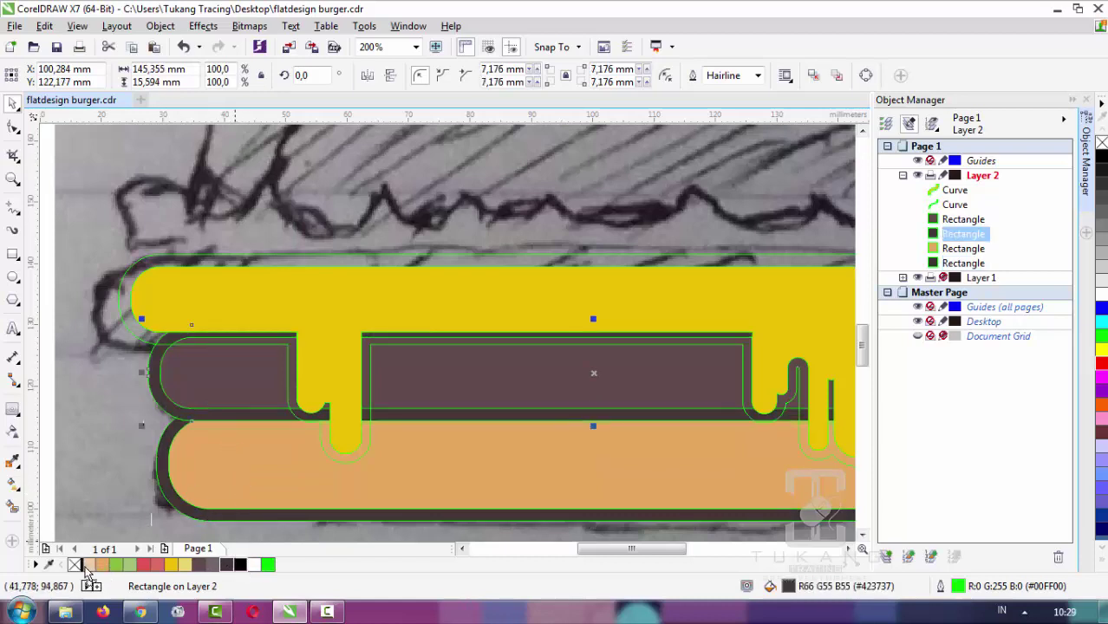
Give the cheese curve a dark brown #423737 outline, then deselect it
left_click(161, 395)
right_click(230, 565)
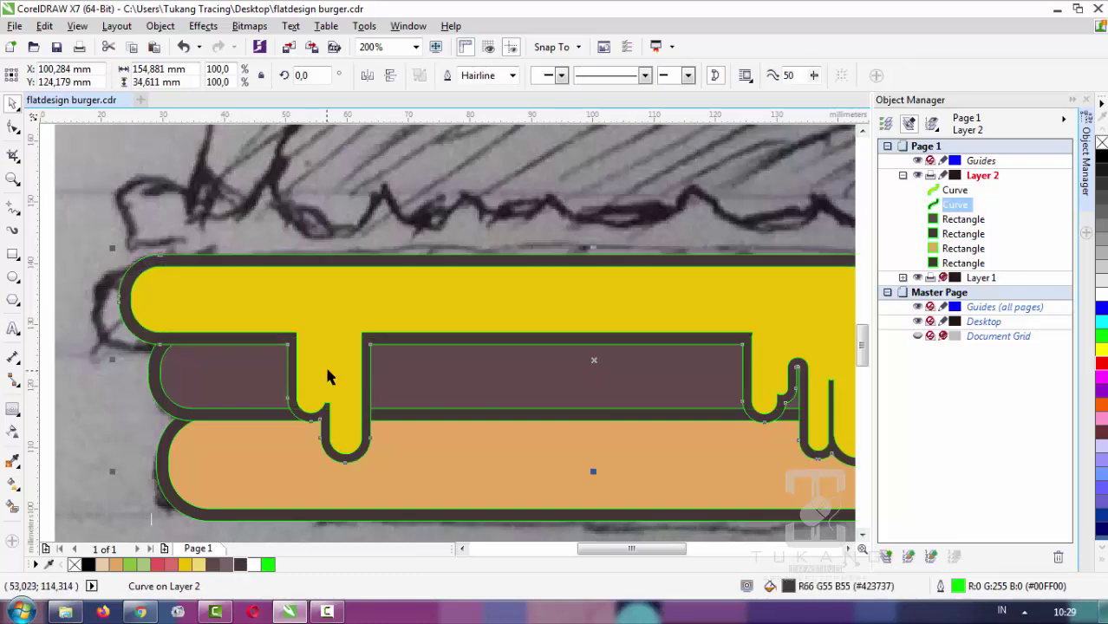
scroll(333, 377, "down", 2)
left_click(701, 427)
Marquee-select all six burger shapes, deselect them, and switch to the Rectangle tool
left_click_drag(716, 473, 156, 255)
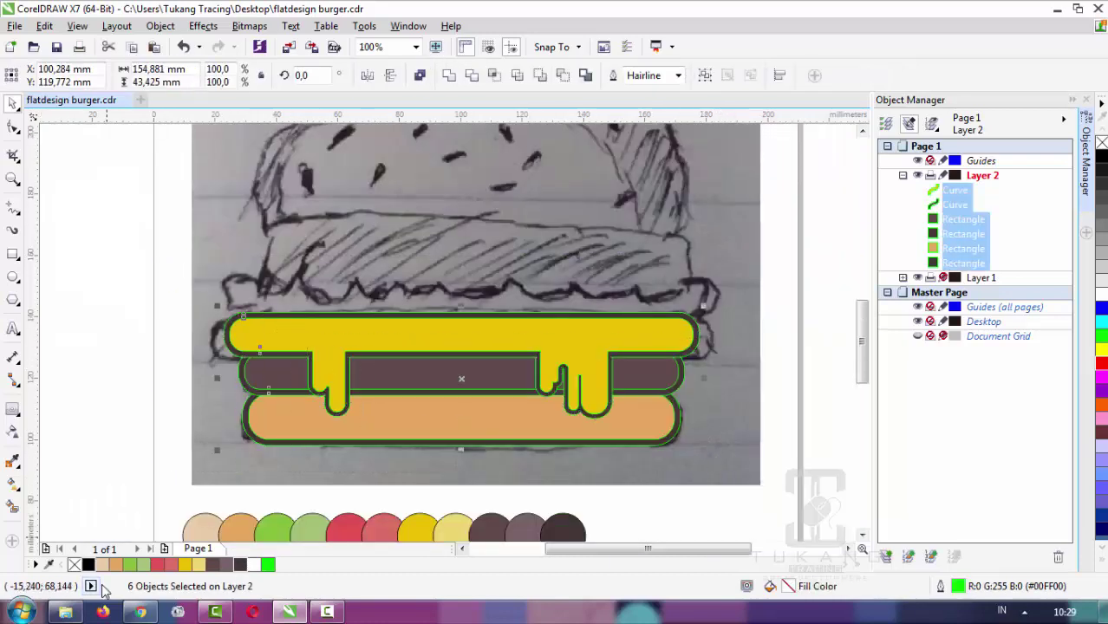
scroll(413, 365, "down", 1)
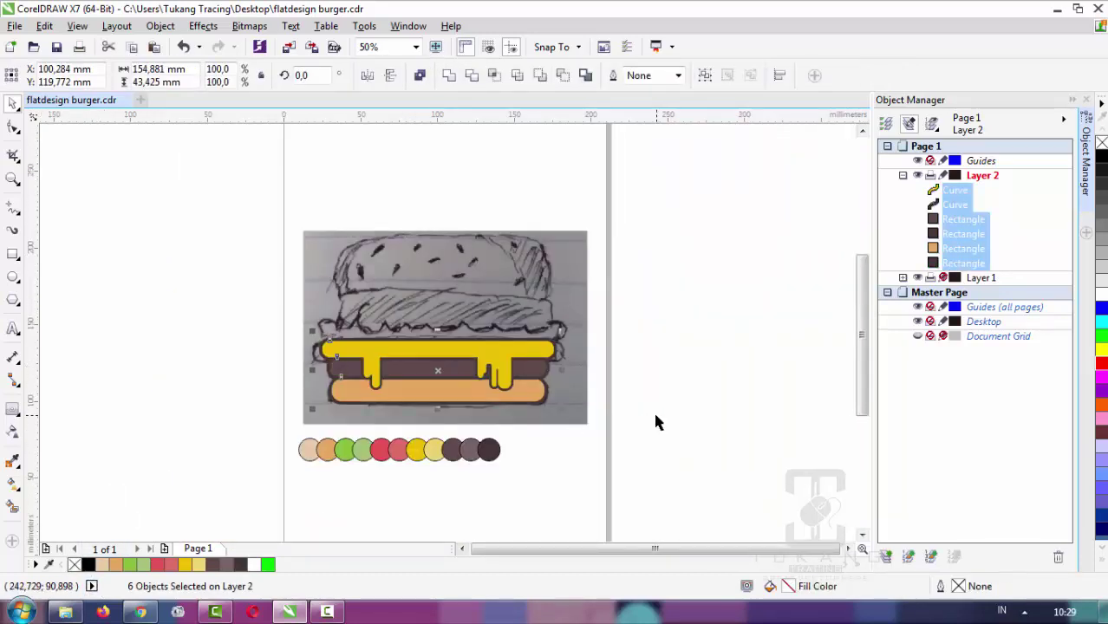
left_click(548, 419)
scroll(413, 377, "up", 1)
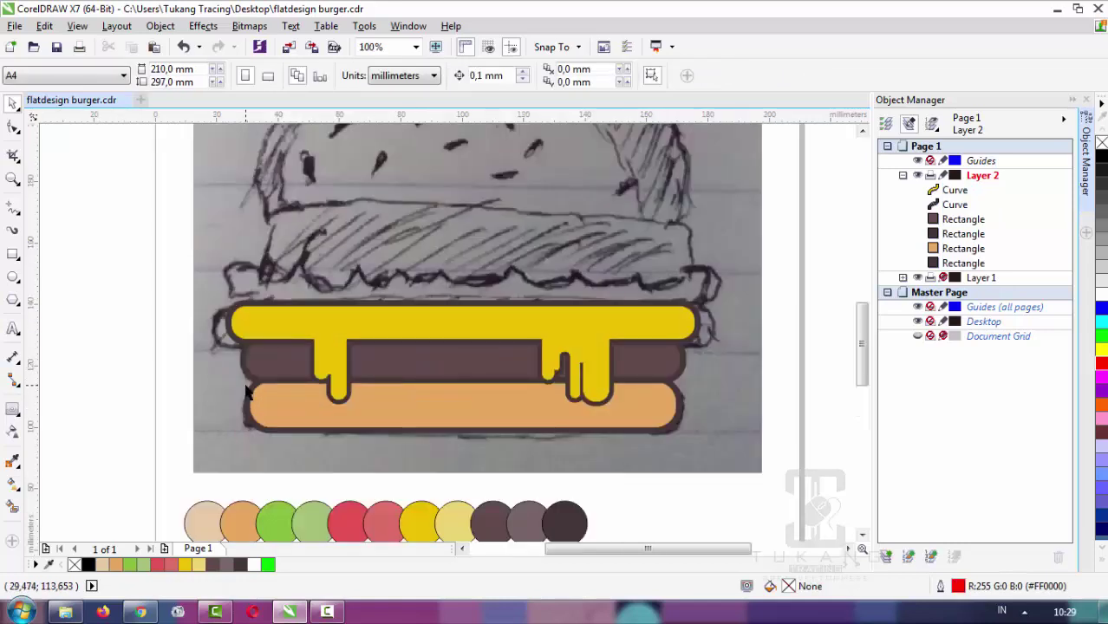
scroll(350, 364, "down", 1)
scroll(369, 312, "up", 1)
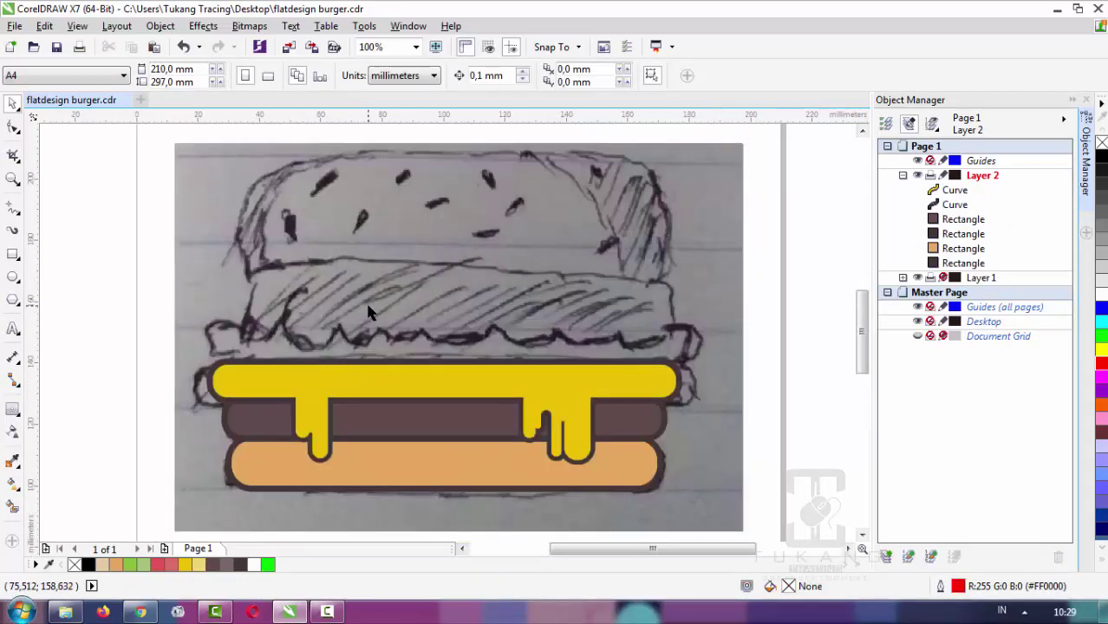
left_click(10, 255)
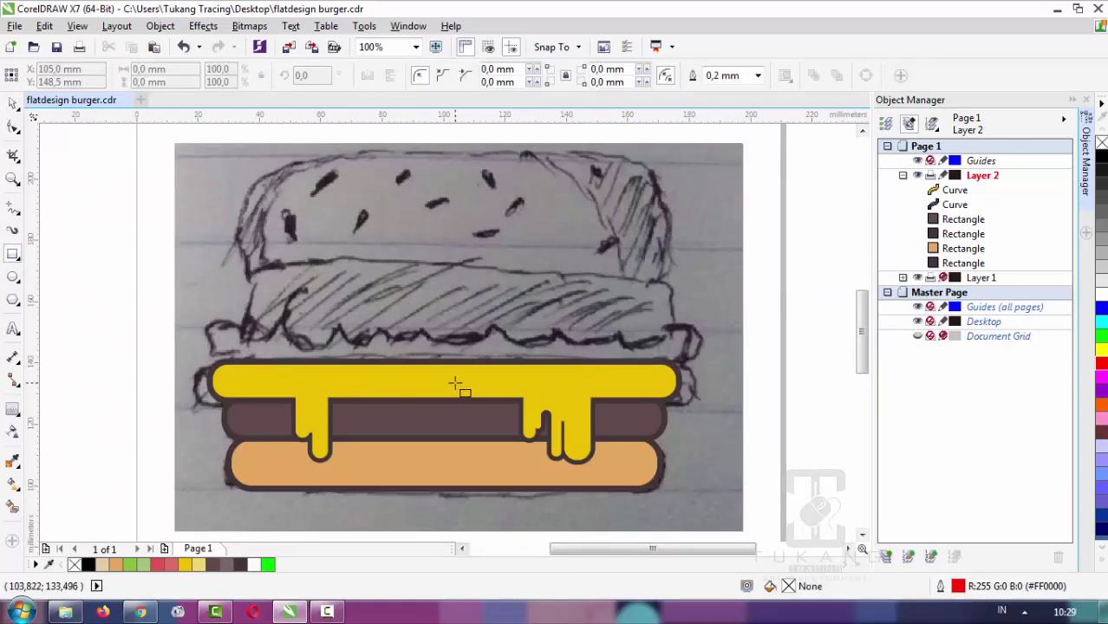
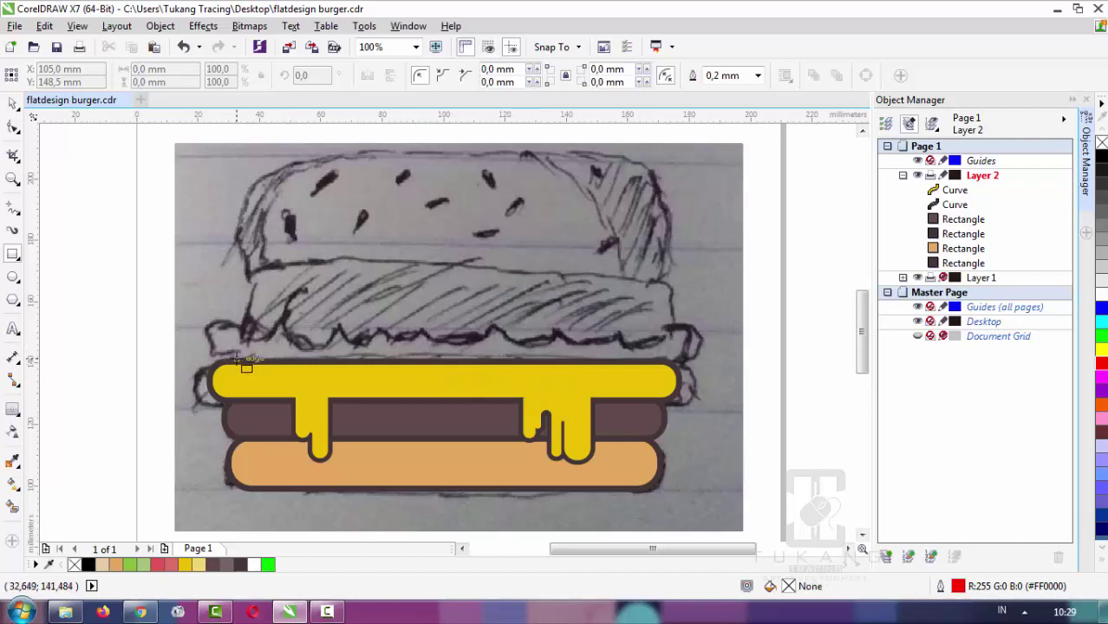
Draw a thin rectangle over the lettuce and resize it to match the sketch's width and height
left_click_drag(237, 357, 685, 334)
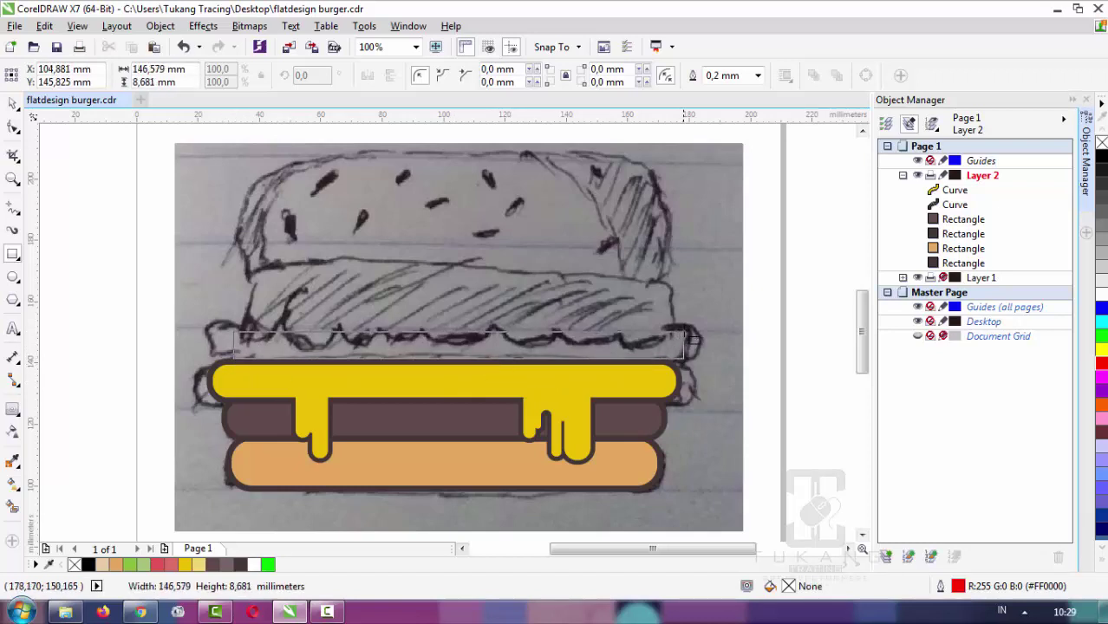
key("space")
left_click(458, 408, "shift")
left_click_drag(735, 482, 58, 273)
left_click(642, 332)
scroll(642, 337, "up", 1)
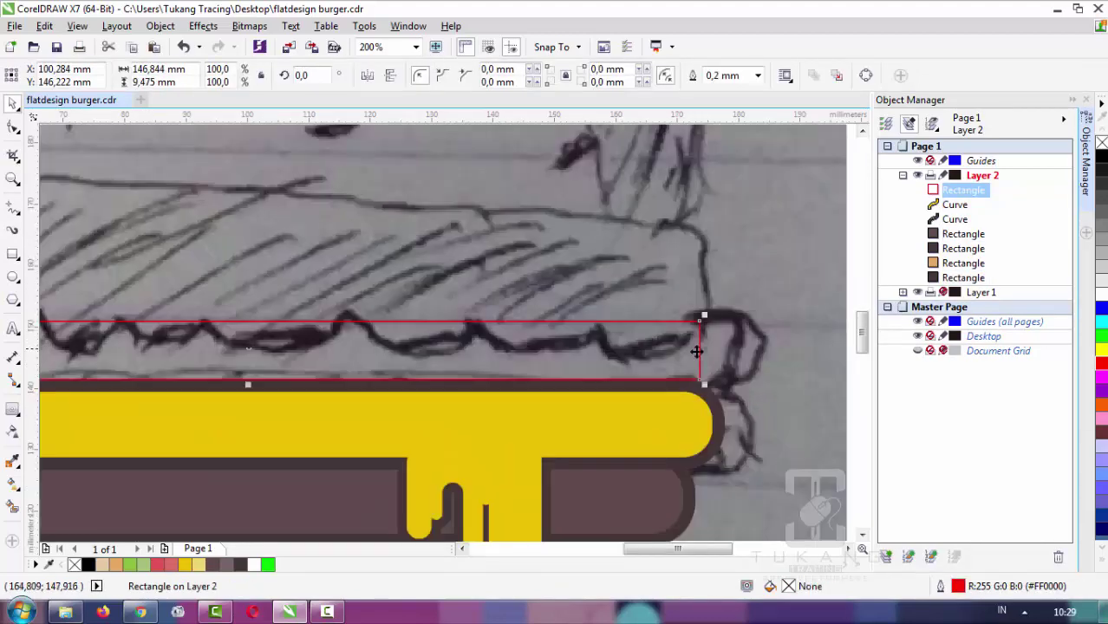
left_click_drag(707, 353, 720, 347)
scroll(713, 317, "down", 1)
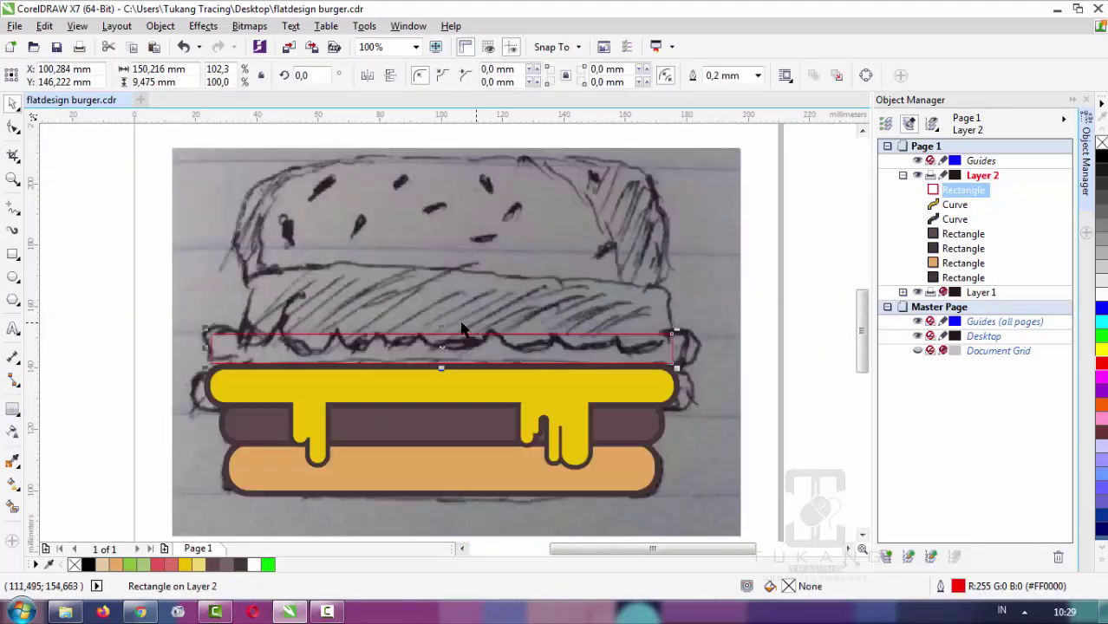
left_click_drag(440, 333, 440, 323)
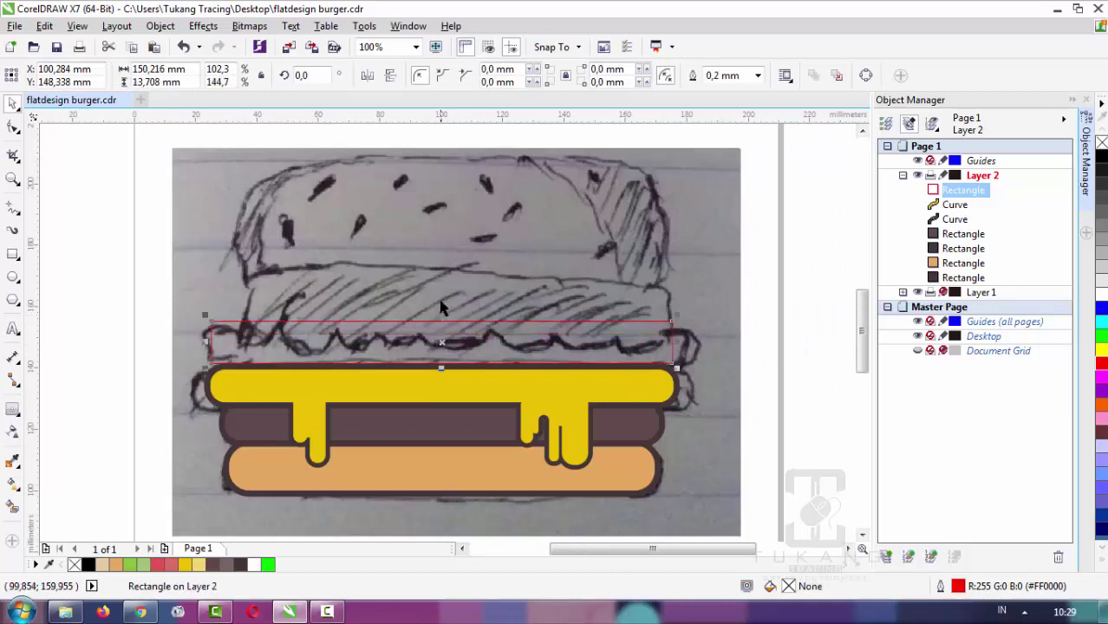
left_click(325, 342)
scroll(274, 348, "up", 1)
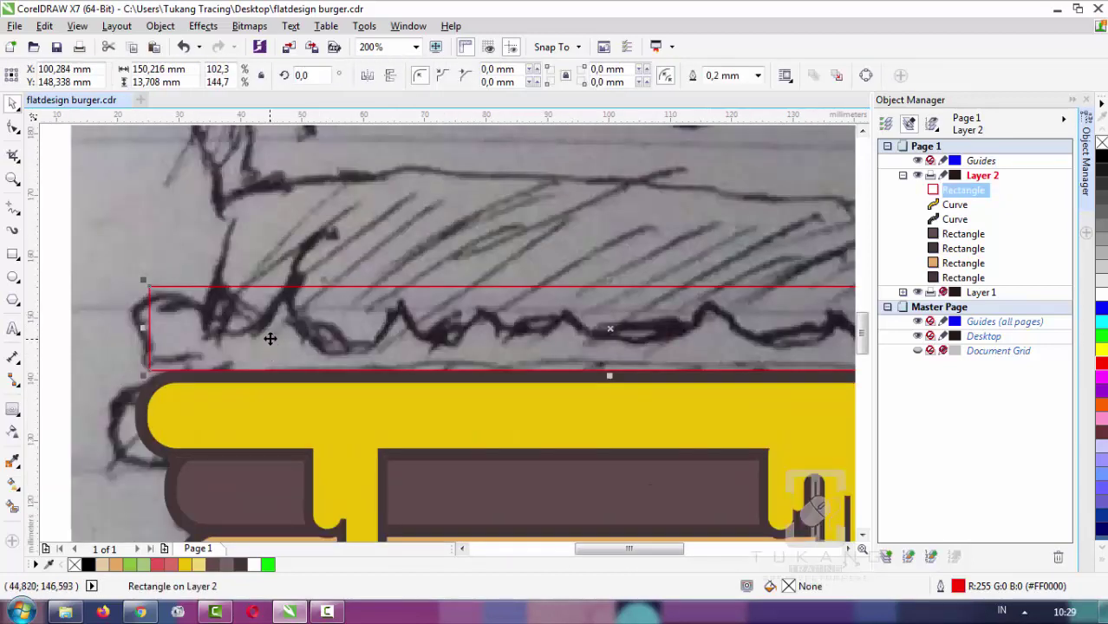
scroll(270, 338, "down", 1)
left_click_drag(683, 338, 666, 336)
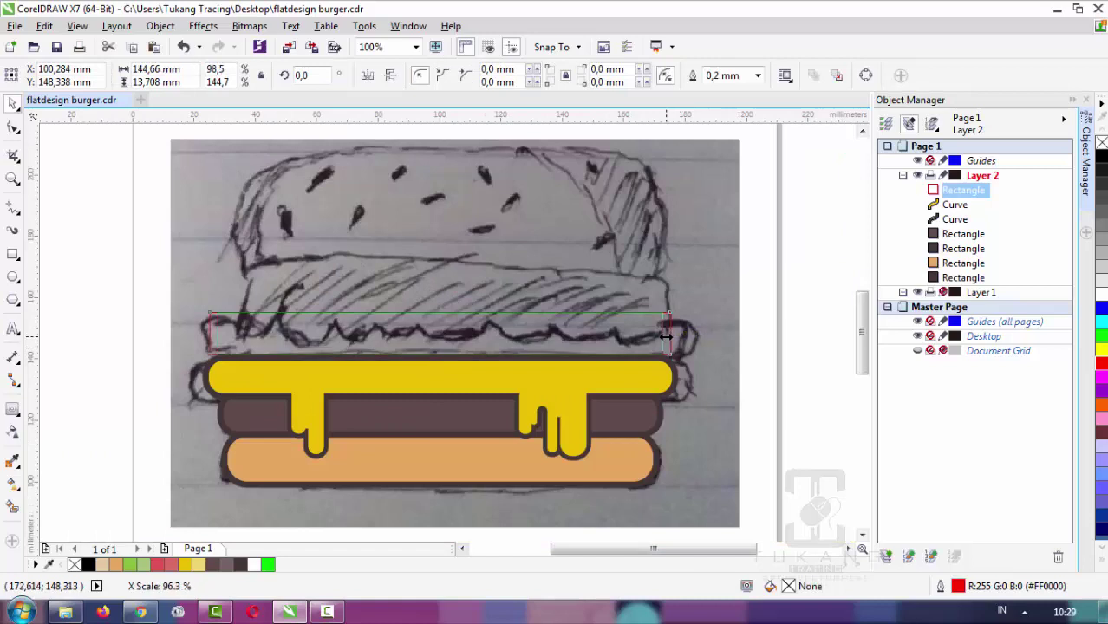
Round the lettuce rectangle's corners and lower its top edge slightly
left_click(13, 127)
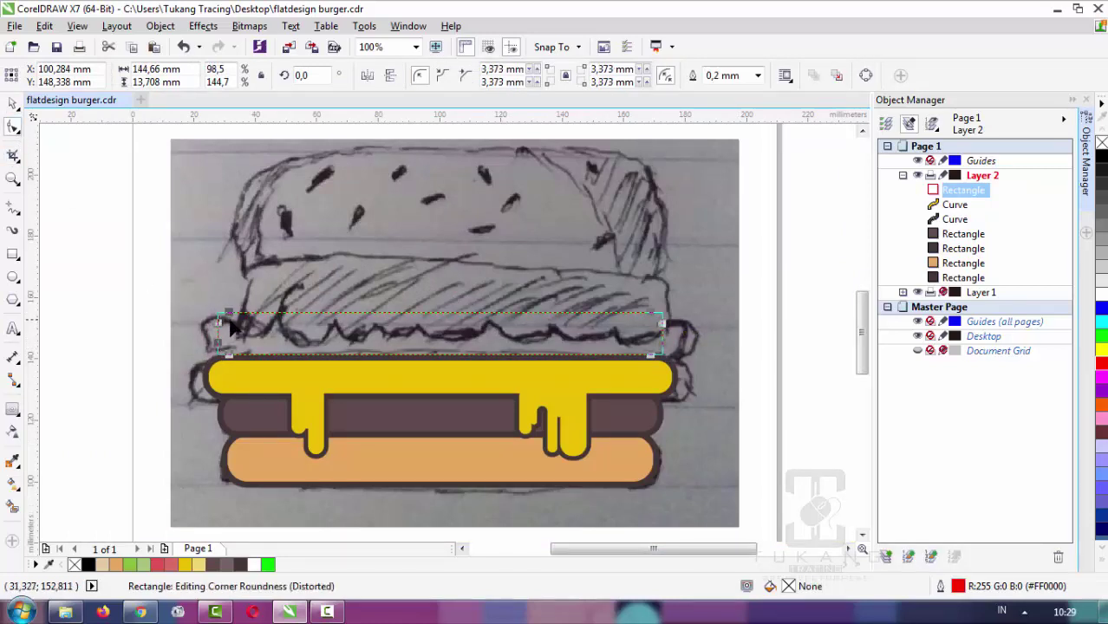
left_click_drag(234, 327, 252, 343)
key("space")
scroll(442, 309, "up", 1)
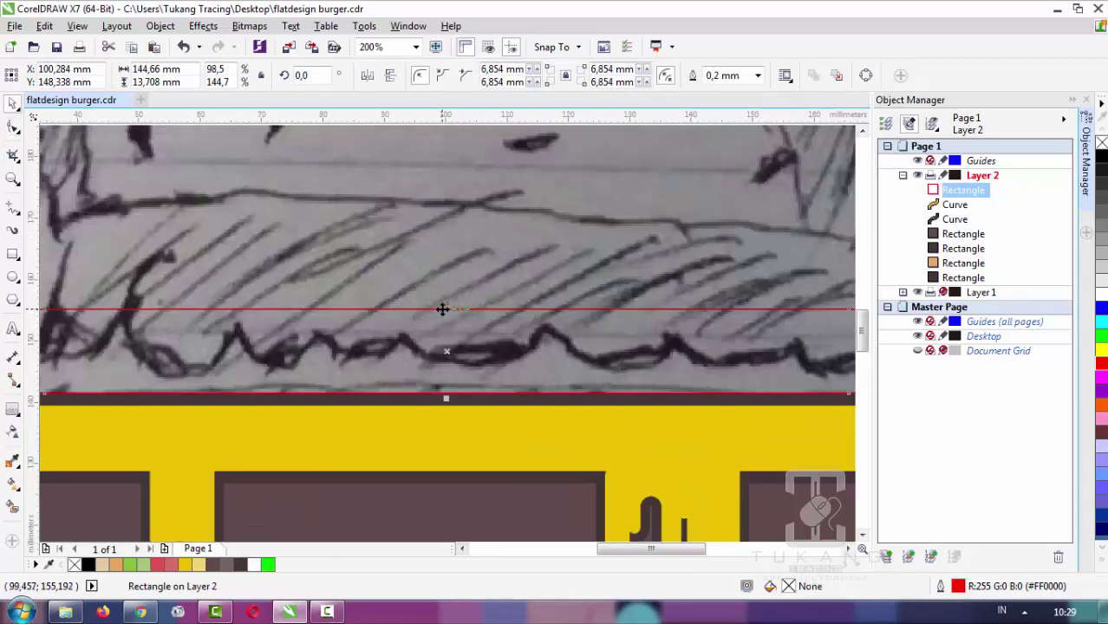
left_click_drag(442, 309, 434, 318)
scroll(433, 317, "down", 2)
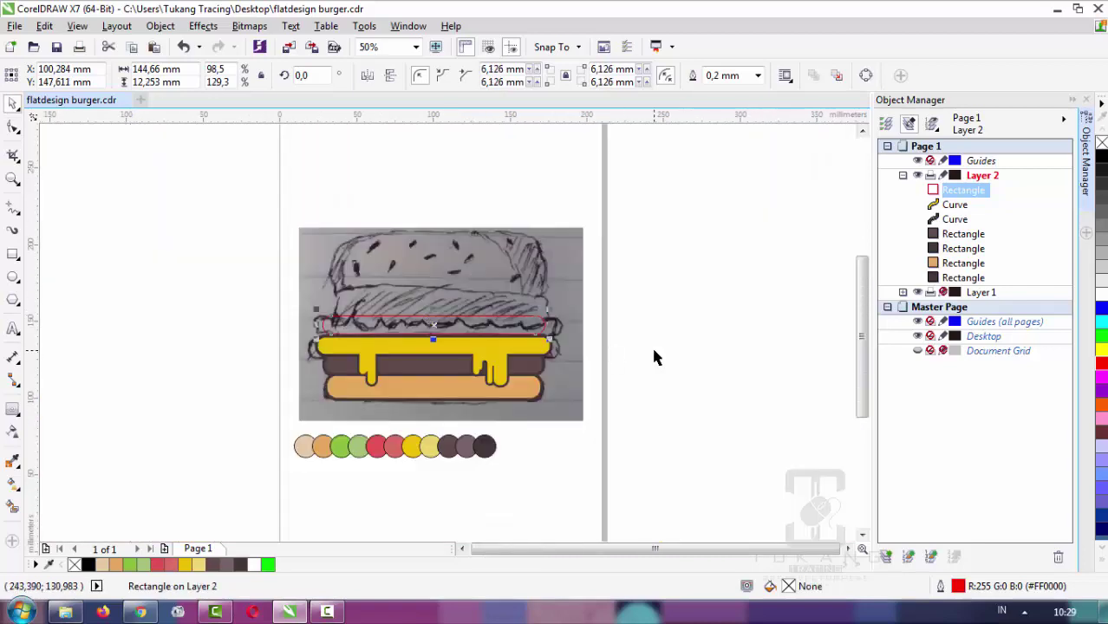
scroll(477, 343, "up", 1)
Add an outside contour around the lettuce rectangle with a 2 mm offset
left_click(13, 409)
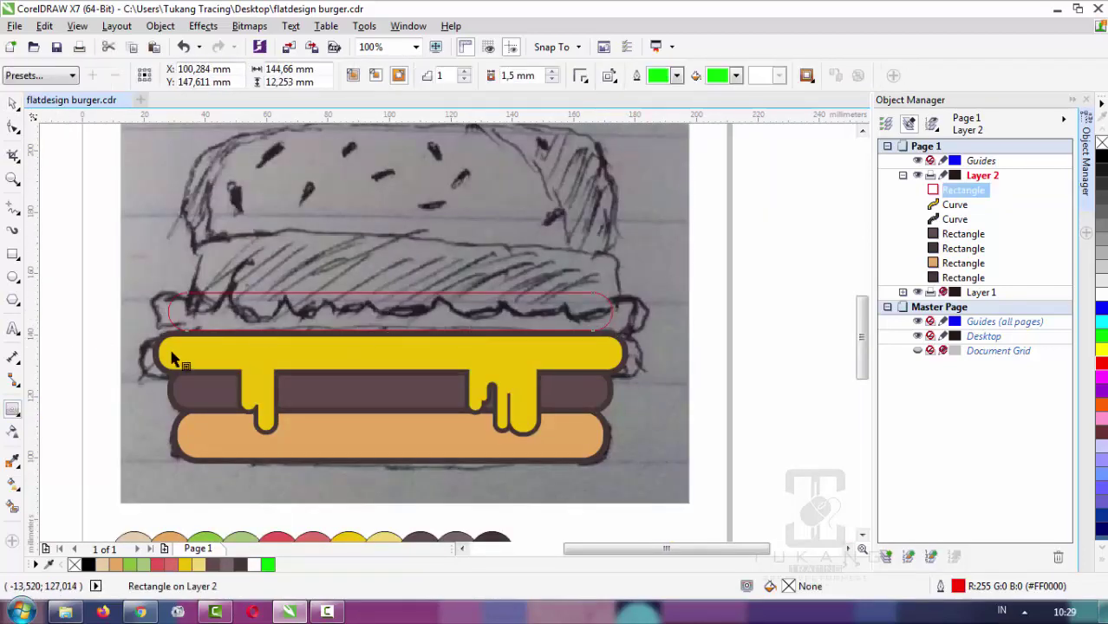
scroll(171, 360, "up", 1)
left_click_drag(260, 362, 273, 347)
double_click(523, 76)
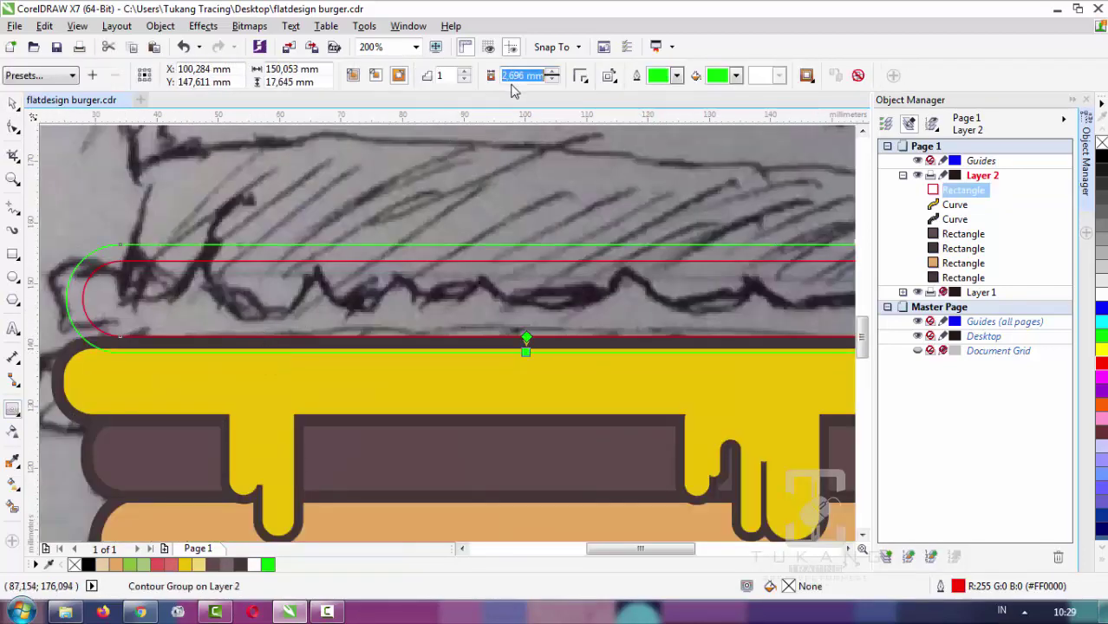
type("2")
key("Return")
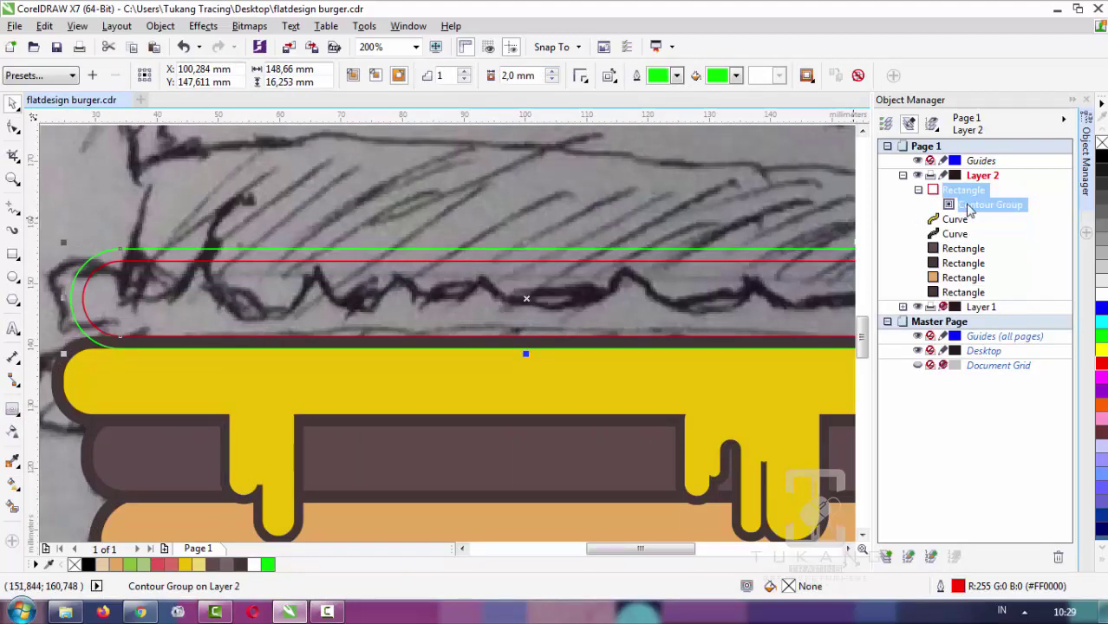
Break the contour group apart so the outer rectangle becomes its own shape
right_click(971, 204)
left_click(989, 232)
scroll(434, 245, "down", 1)
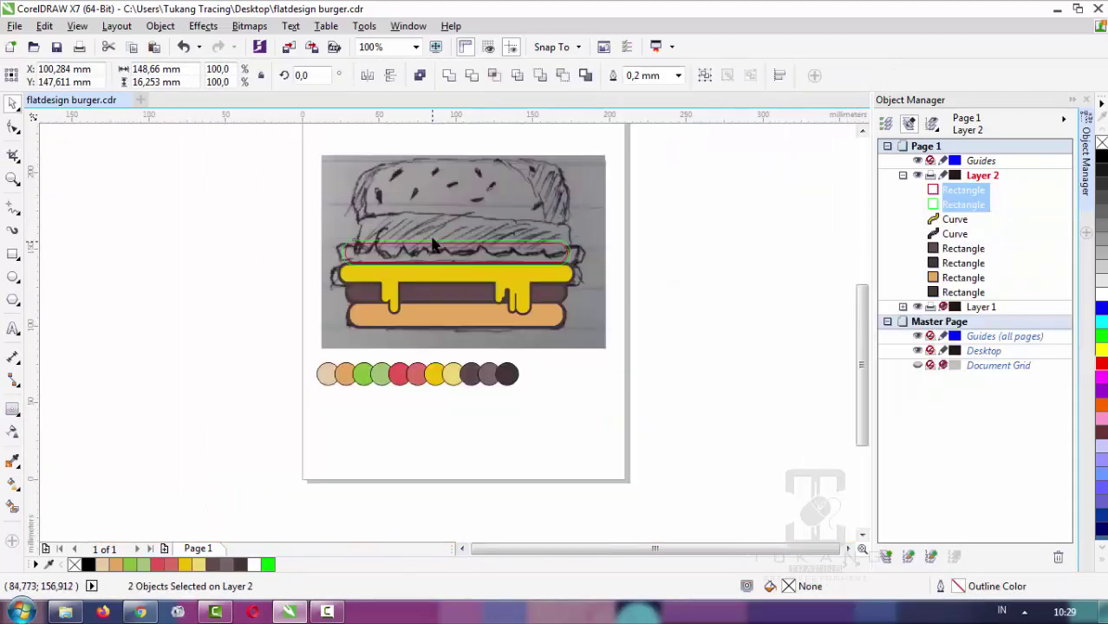
left_click(701, 260)
scroll(367, 218, "up", 1)
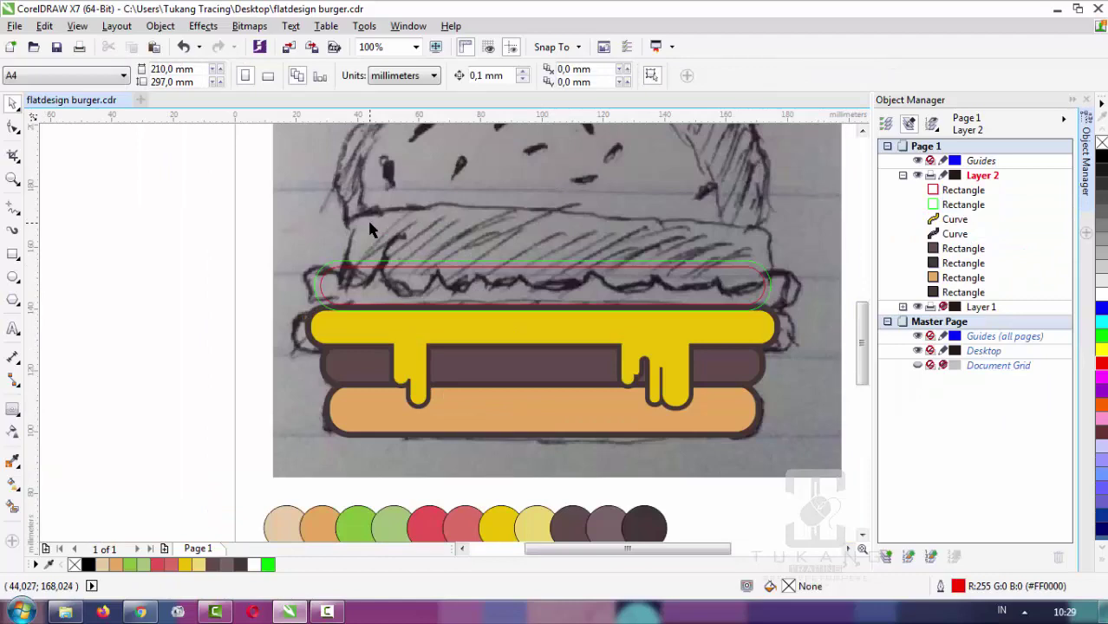
scroll(394, 308, "up", 1)
scroll(319, 291, "down", 1)
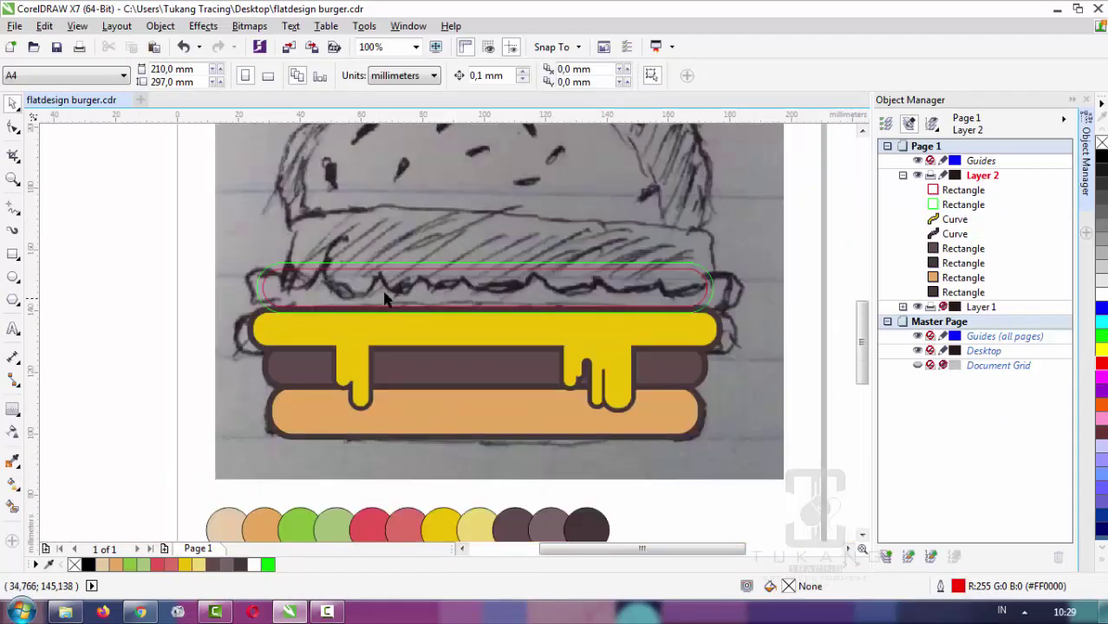
scroll(394, 295, "down", 1)
scroll(436, 249, "up", 1)
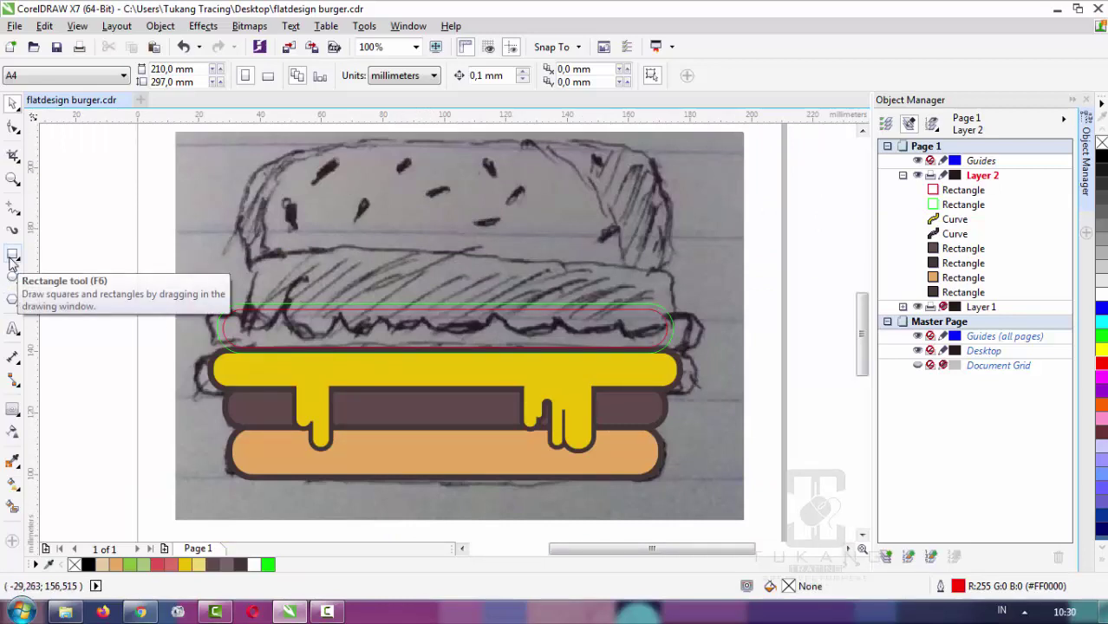
Draw a circle over the lettuce's first bump and nudge it into place
left_click(11, 260)
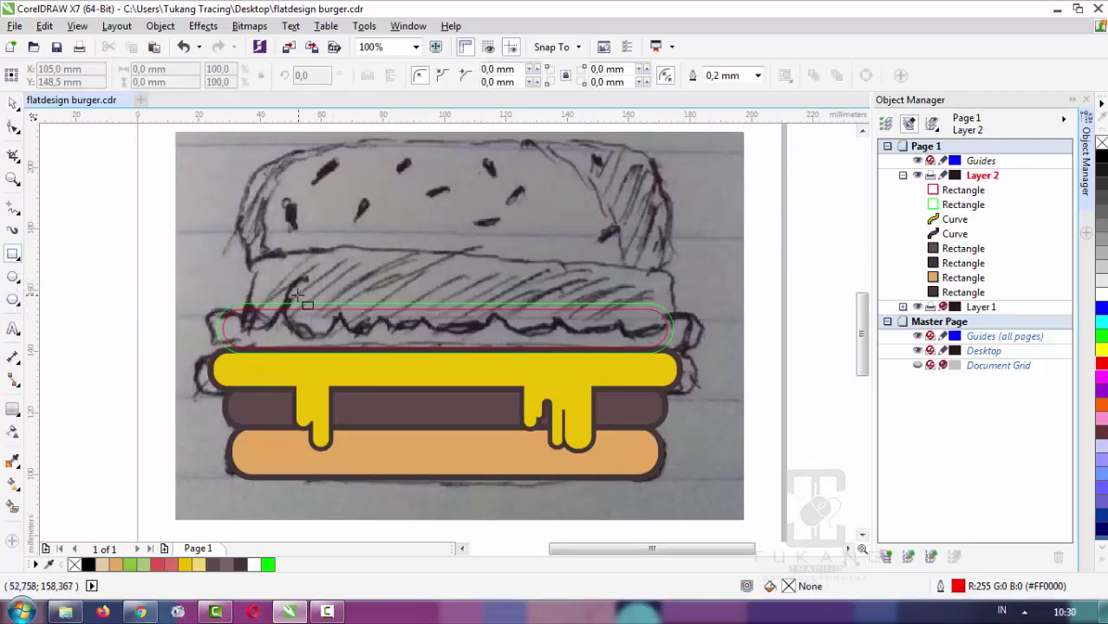
left_click(12, 277)
scroll(251, 282, "up", 1)
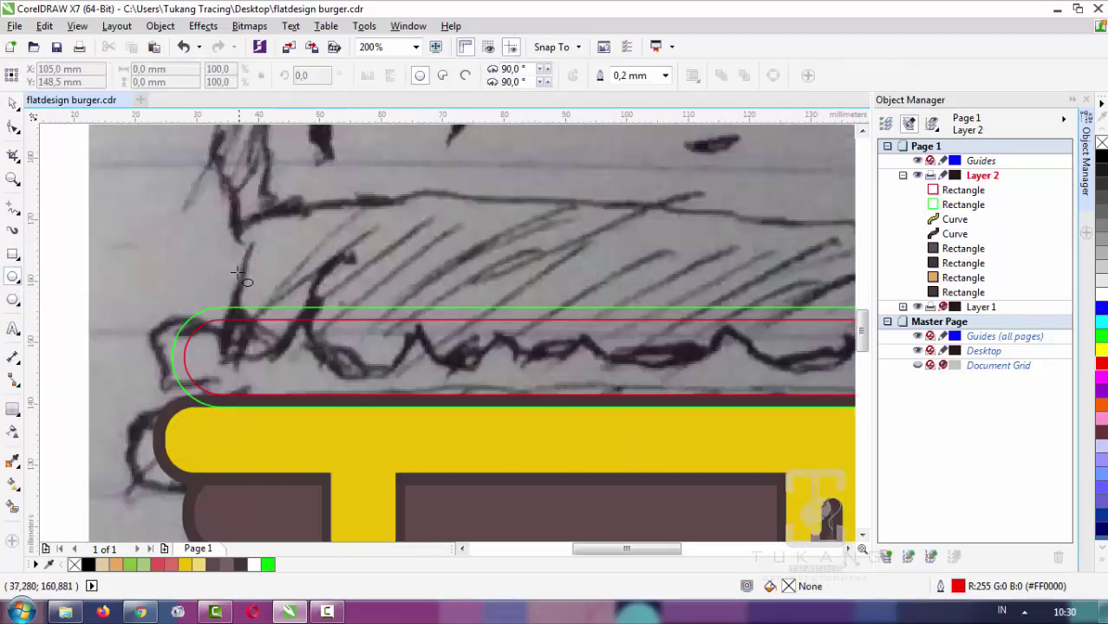
left_click_drag(237, 274, 311, 350)
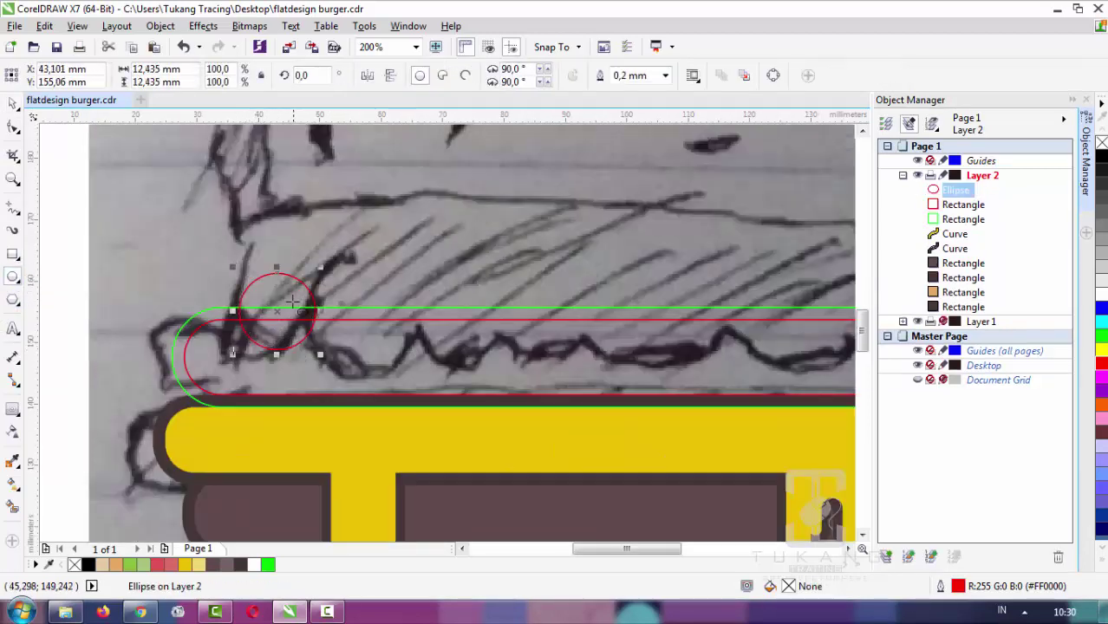
key("space")
left_click_drag(288, 273, 287, 276)
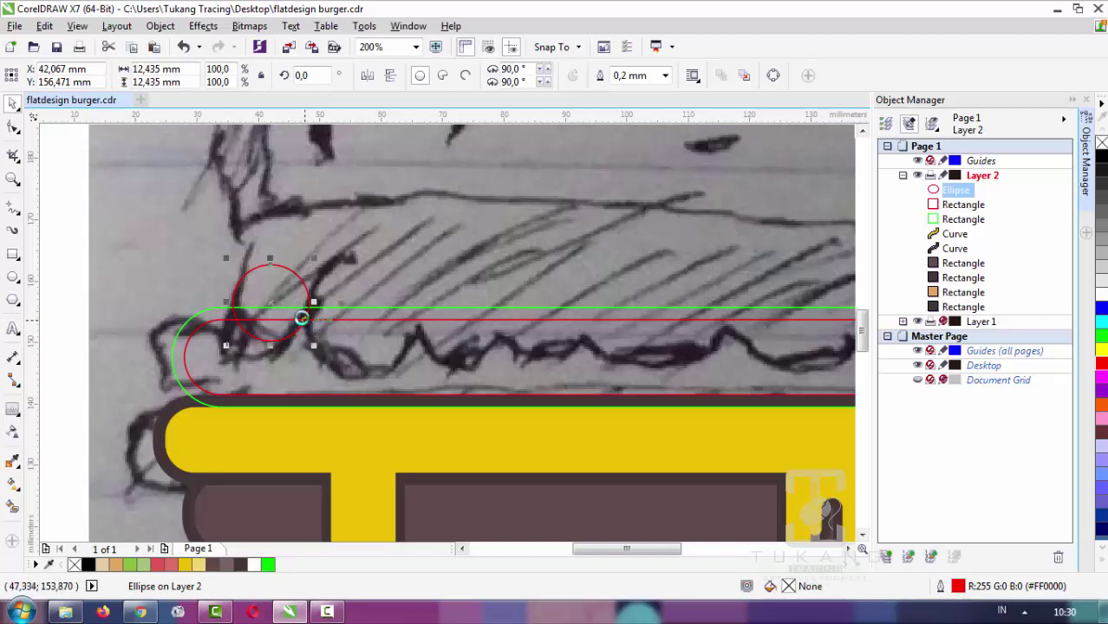
left_click(300, 318)
Duplicate the circle rightward, shrinking one copy and stretching the third into a wide oval
left_click(290, 288)
key("plus")
left_click_drag(289, 287, 353, 287)
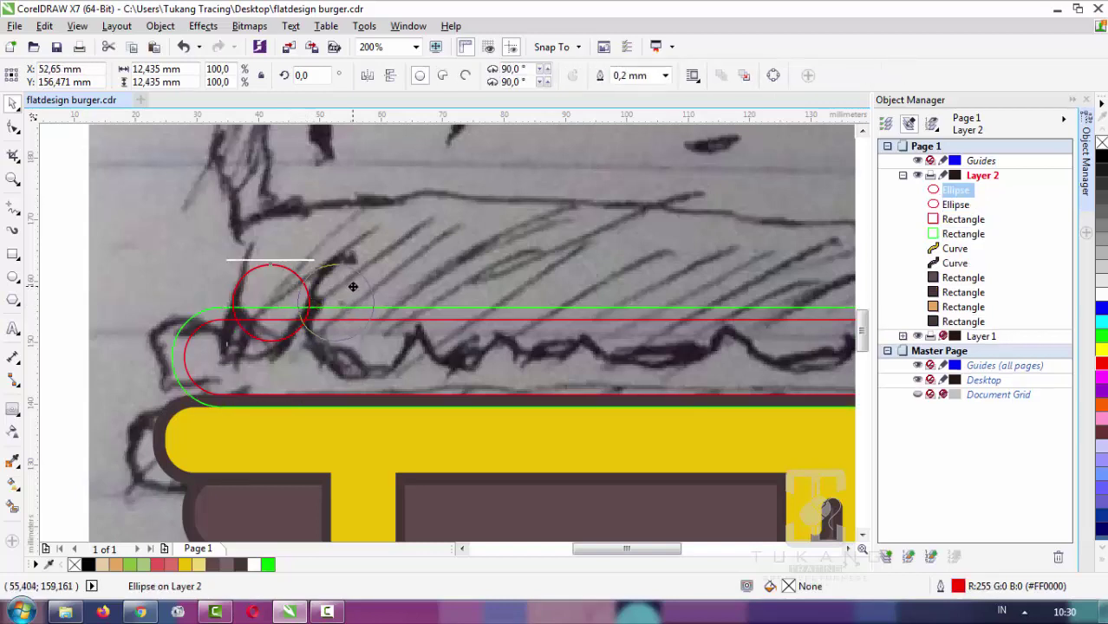
mouse_move(373, 350)
left_mouse_down()
mouse_move(350, 328)
mouse_move(362, 300)
left_mouse_up()
key("plus")
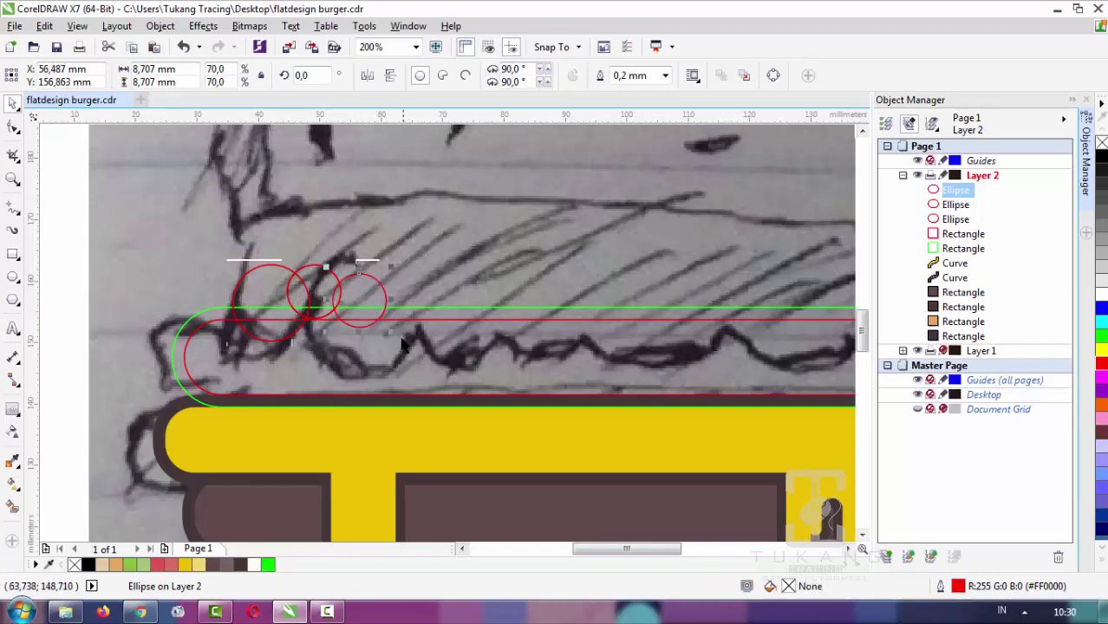
left_click_drag(394, 334, 411, 352)
key("ctrl+z")
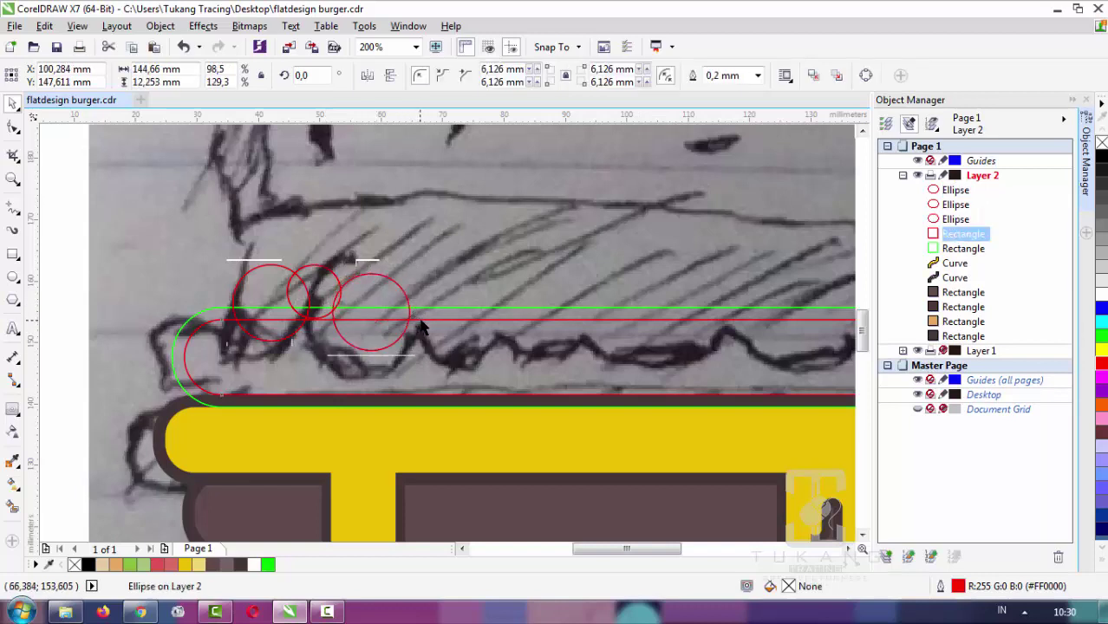
key("ctrl+z")
key("ctrl+shift+z")
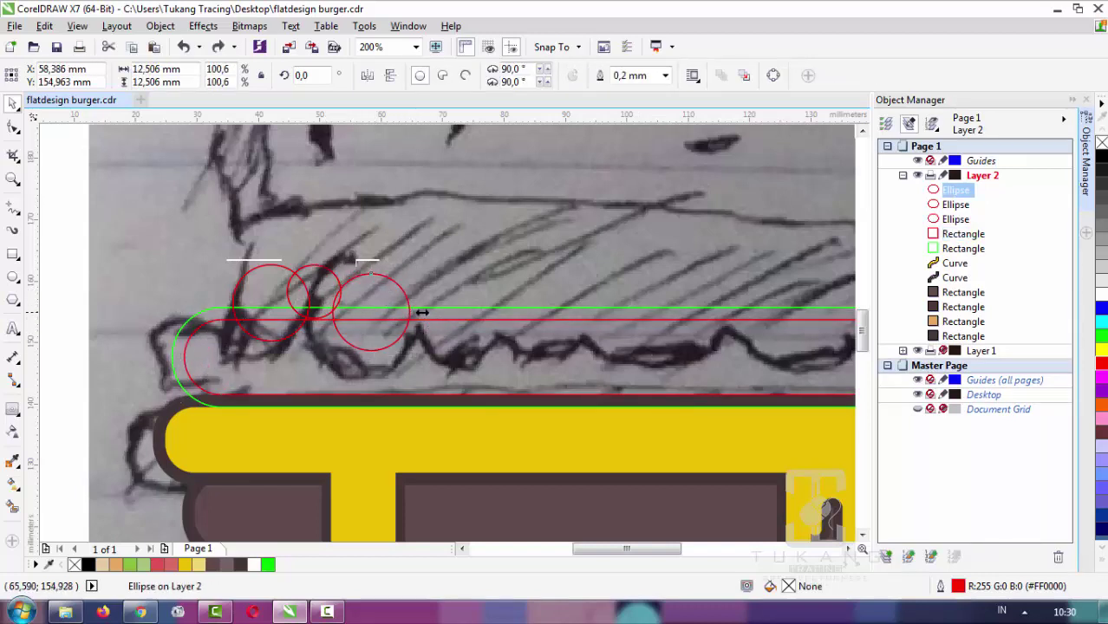
left_click_drag(423, 313, 431, 313)
key("Escape")
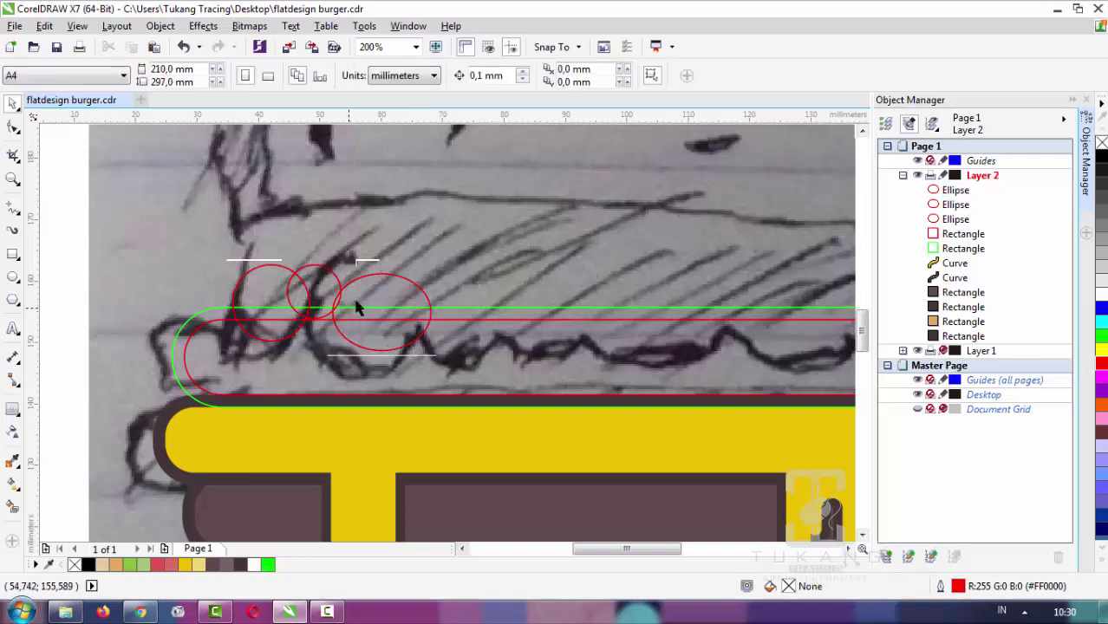
Copy the wide oval further right along the lettuce's wavy edge to complete six shapes
left_click(366, 289)
key("ctrl+c")
key("ctrl+v")
mouse_move(366, 290)
left_mouse_down()
mouse_move(473, 280)
mouse_move(457, 284)
mouse_move(467, 249)
mouse_move(493, 275)
left_mouse_up()
key("ctrl+c")
key("ctrl+v")
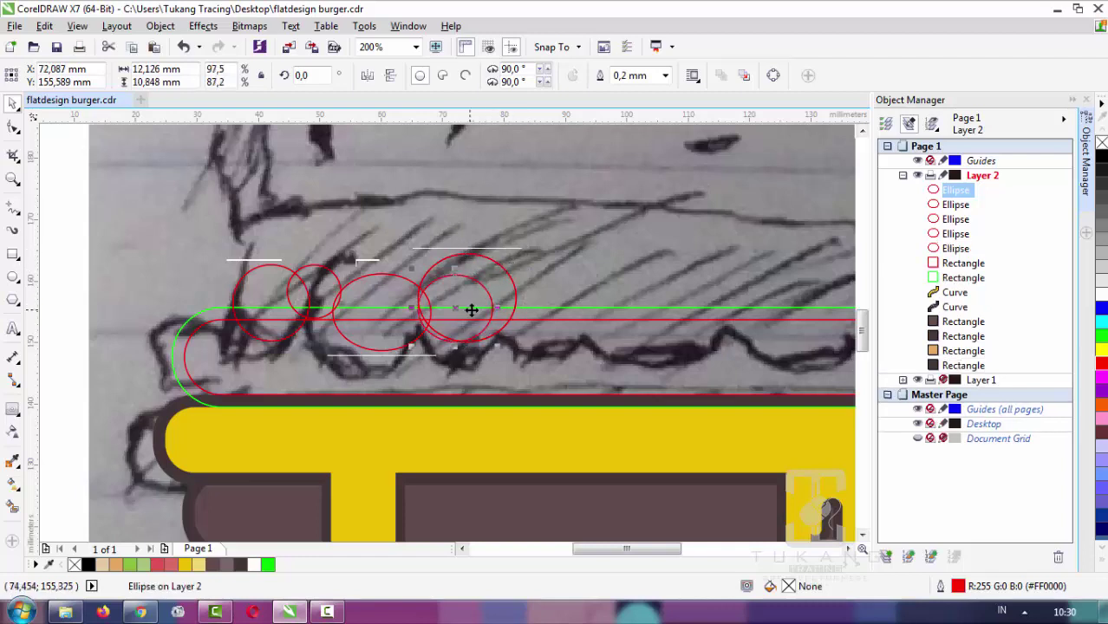
mouse_move(563, 301)
left_mouse_down()
mouse_move(574, 309)
mouse_move(574, 297)
mouse_move(631, 281)
left_mouse_up()
key("ctrl+z")
scroll(269, 320, "down", 2)
left_click(338, 321)
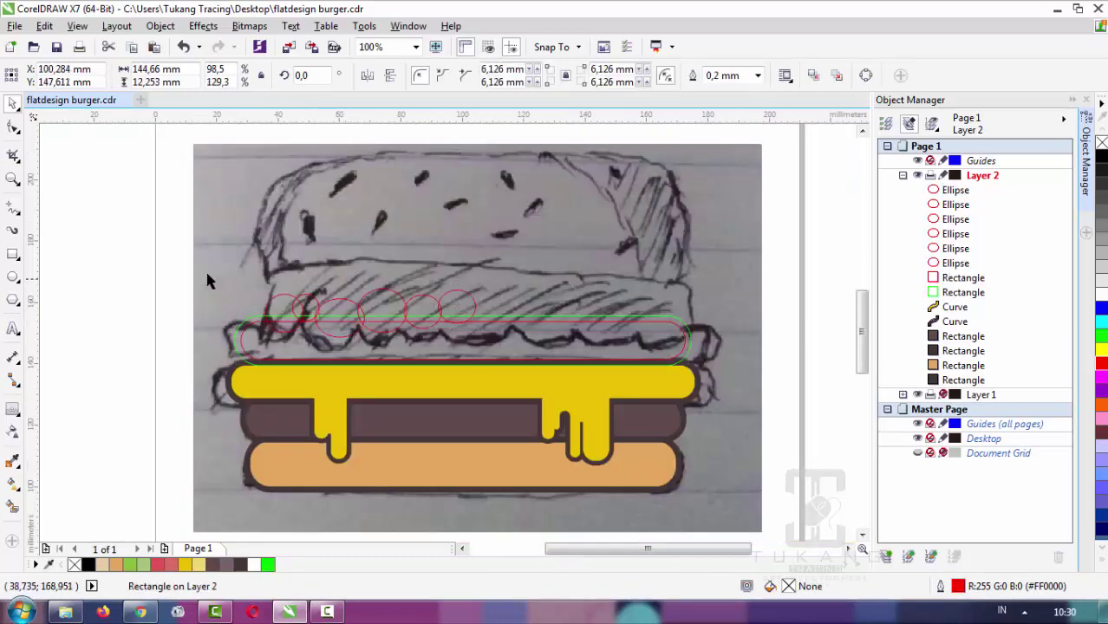
Duplicate the six ellipses with Ctrl+D and move the copies right along the lettuce
left_click_drag(210, 275, 524, 348)
key("ctrl+d")
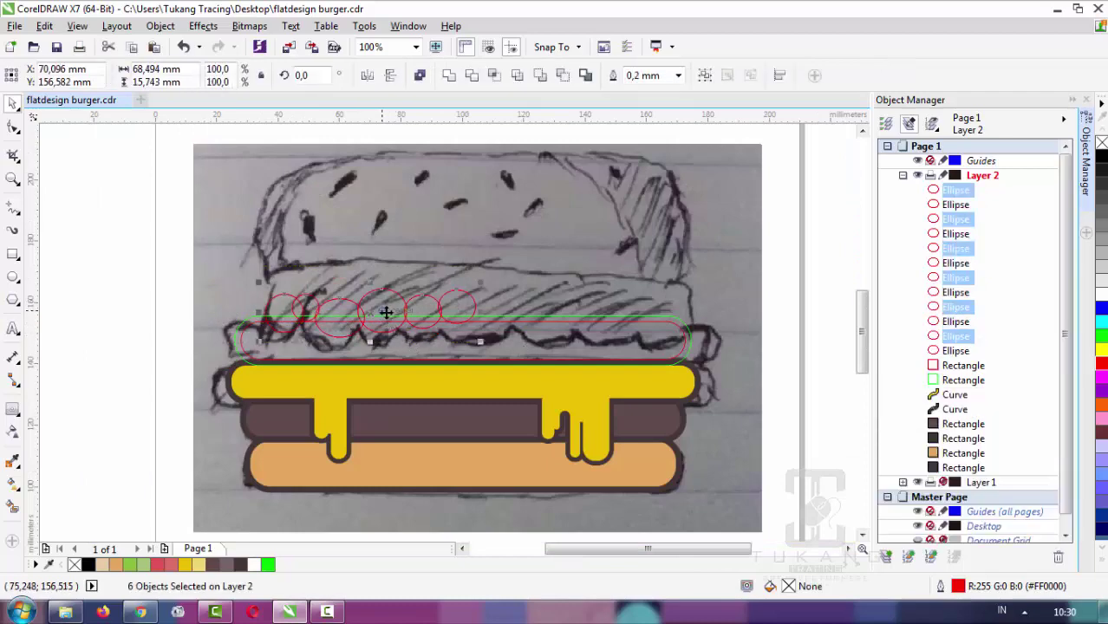
left_click_drag(386, 312, 588, 323)
scroll(593, 310, "up", 2)
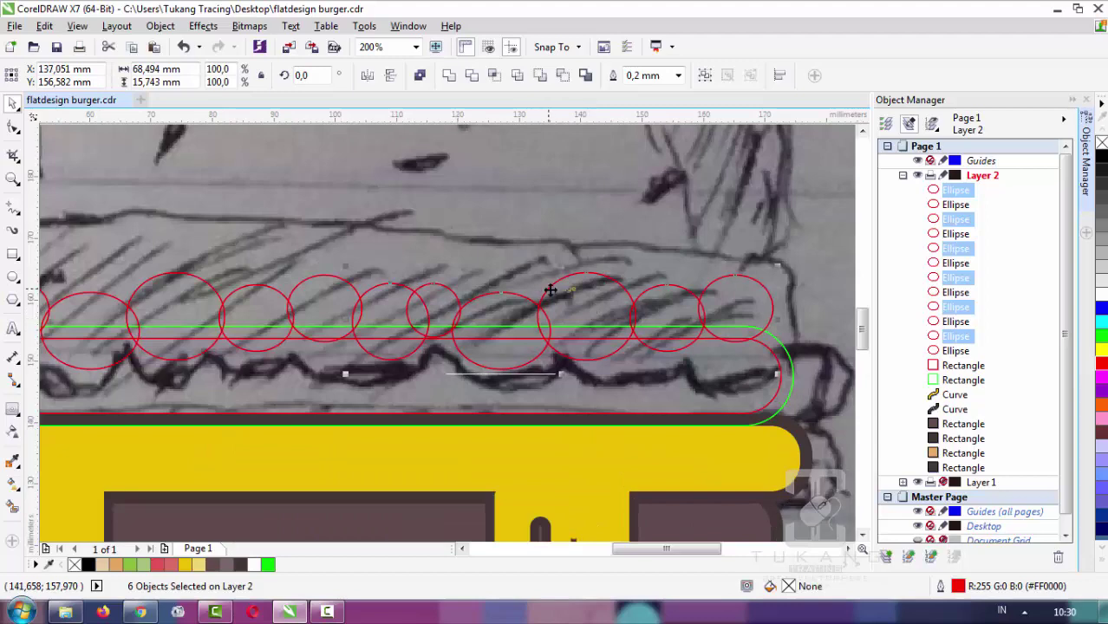
scroll(555, 295, "down", 2)
scroll(606, 302, "up", 2)
Shrink the right-end ellipse, then weld all twelve ellipses into one scalloped curve
left_click(653, 280)
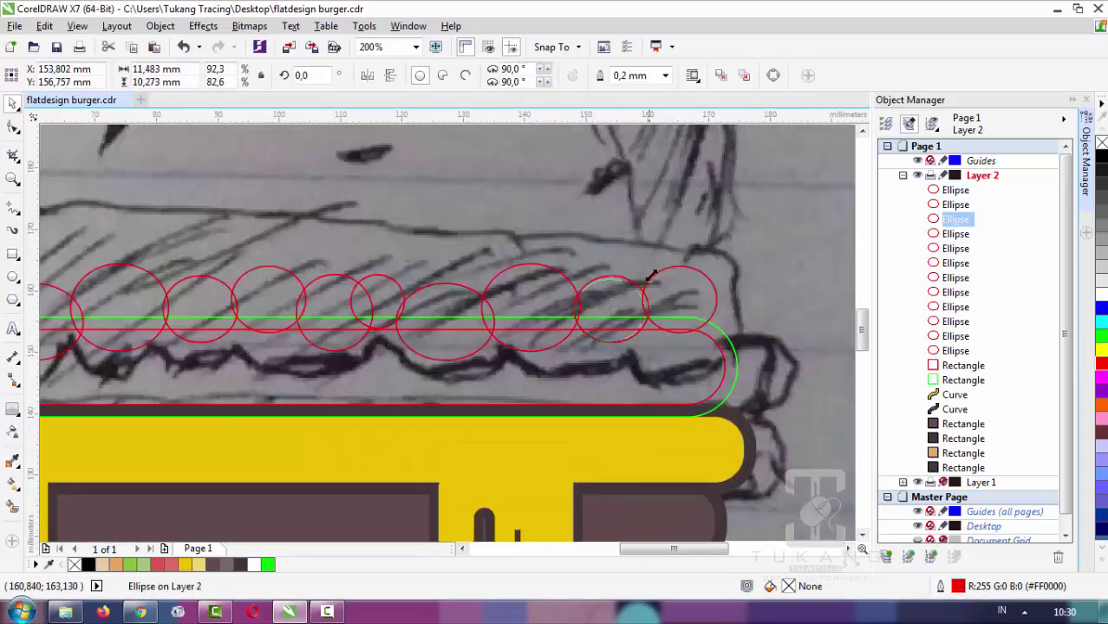
mouse_move(651, 280)
left_mouse_down()
mouse_move(652, 334)
mouse_move(710, 297)
left_mouse_up()
scroll(710, 297, "down", 2)
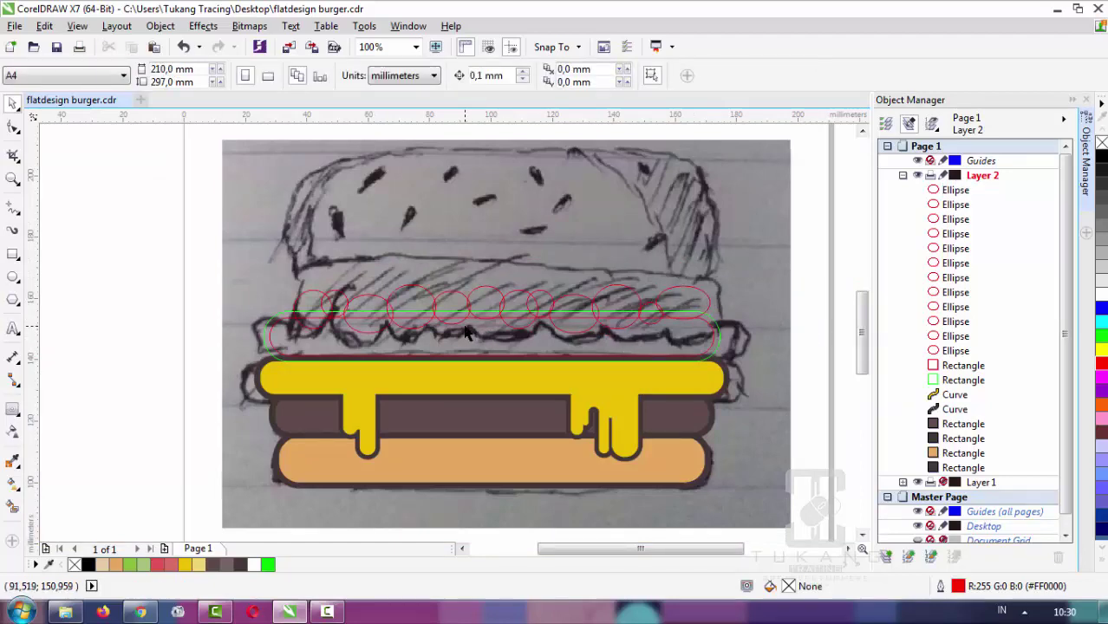
scroll(305, 319, "up", 1)
scroll(357, 325, "down", 1)
left_click_drag(229, 264, 704, 366)
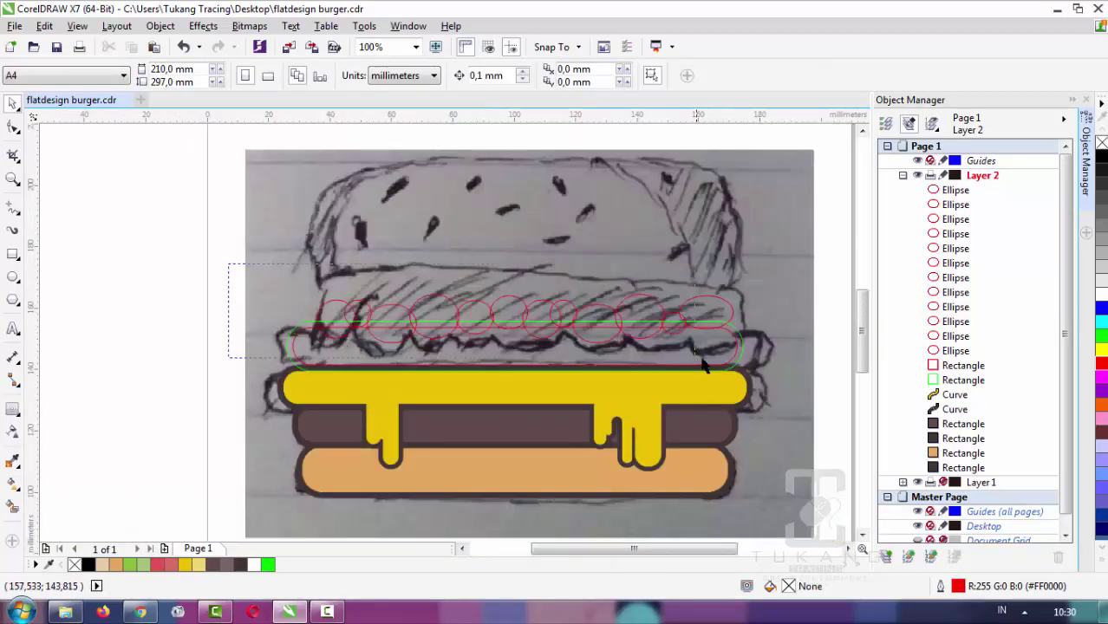
left_click_drag(776, 360, 778, 355)
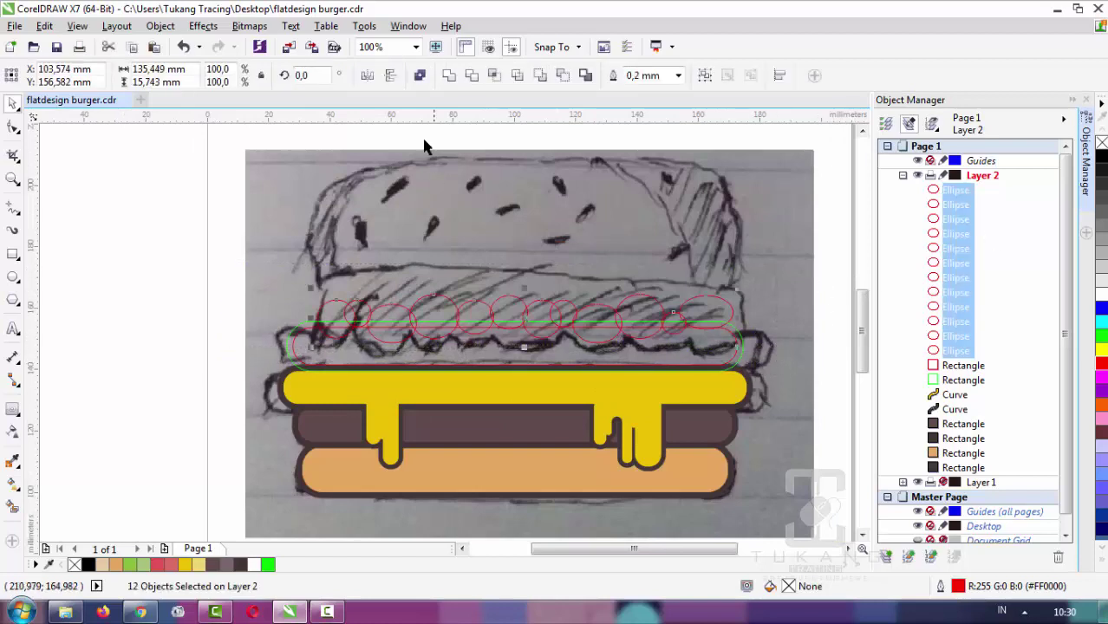
left_click(449, 75)
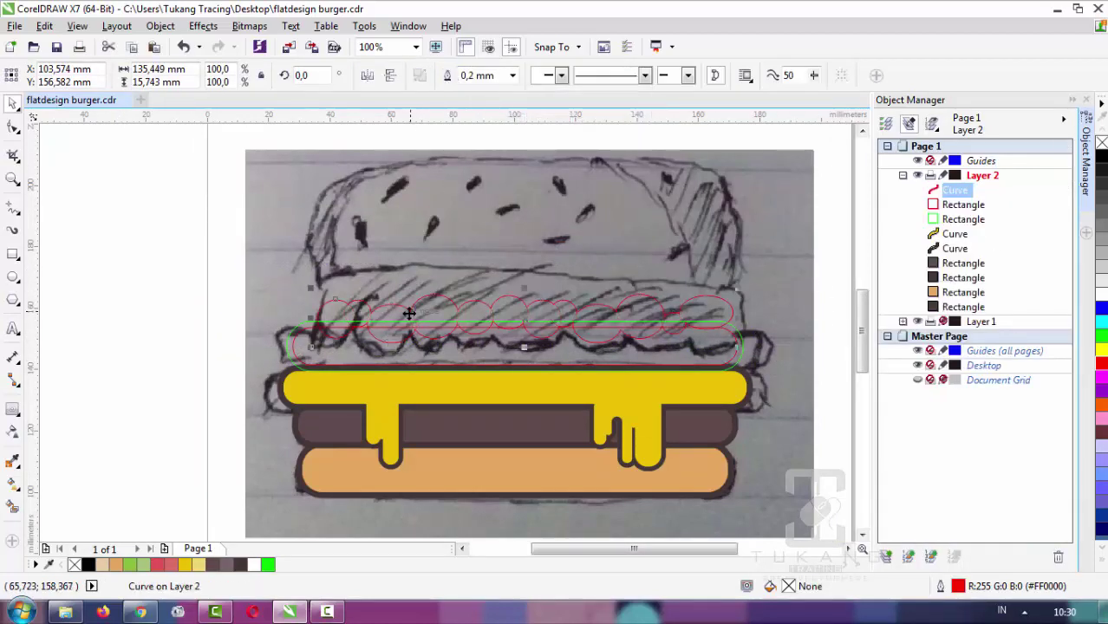
Draw a rectangle band across the sketch's upper layer, raising its top edge to the bun line
scroll(530, 280, "up", 1)
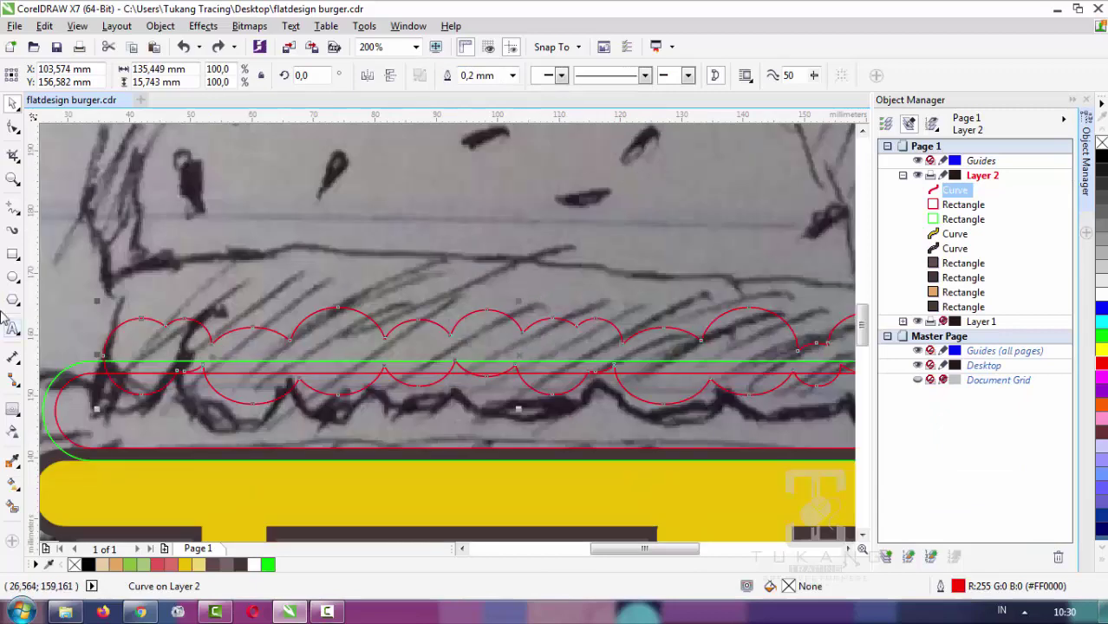
left_click(13, 256)
left_click_drag(104, 346, 151, 268)
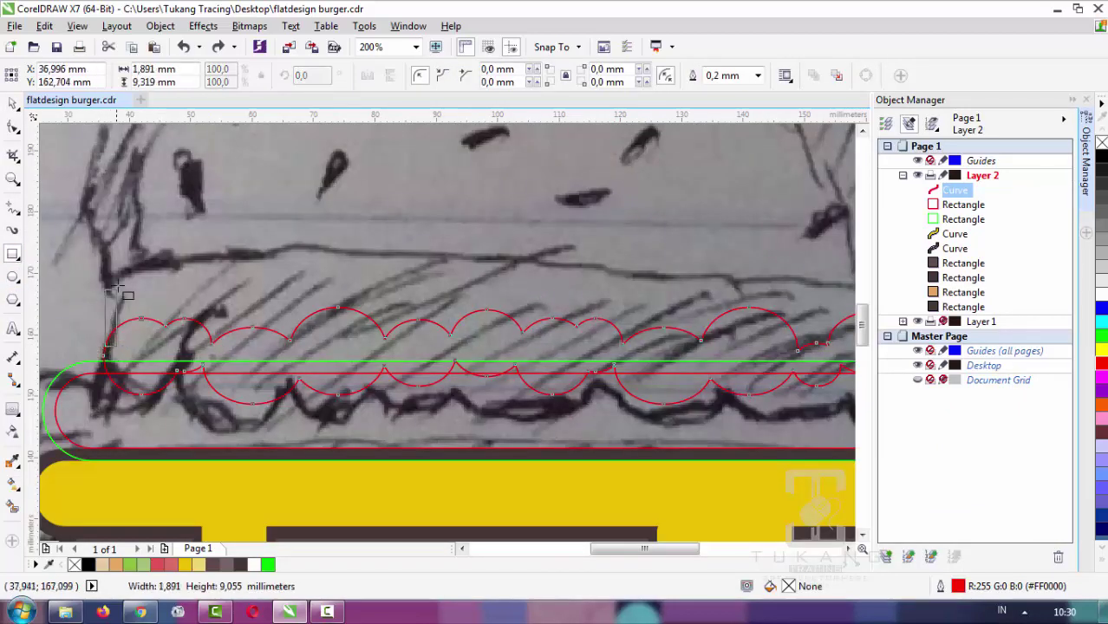
scroll(167, 314, "down", 1)
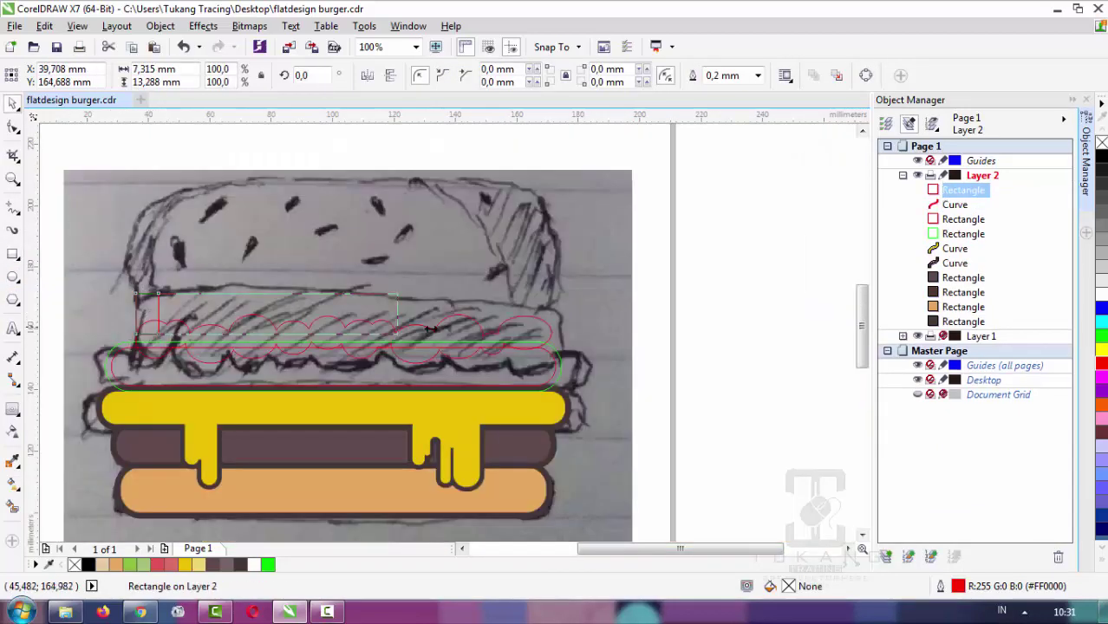
left_click_drag(167, 313, 550, 329)
scroll(340, 296, "up", 1)
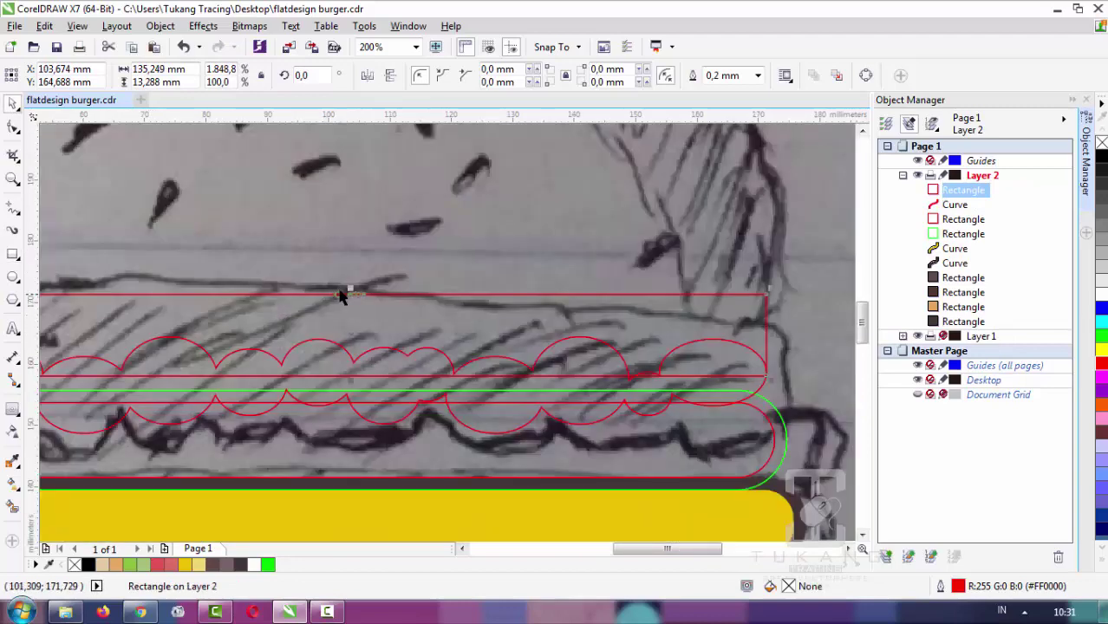
left_click_drag(353, 291, 359, 299)
scroll(359, 300, "down", 1)
key("Escape")
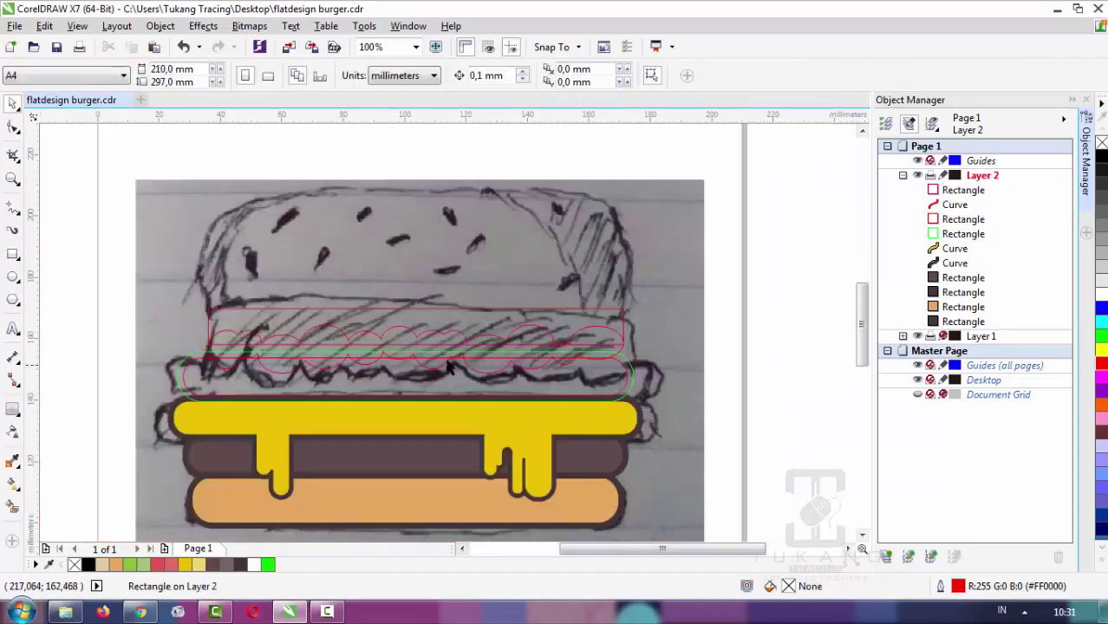
left_click(364, 319)
scroll(364, 319, "up", 1)
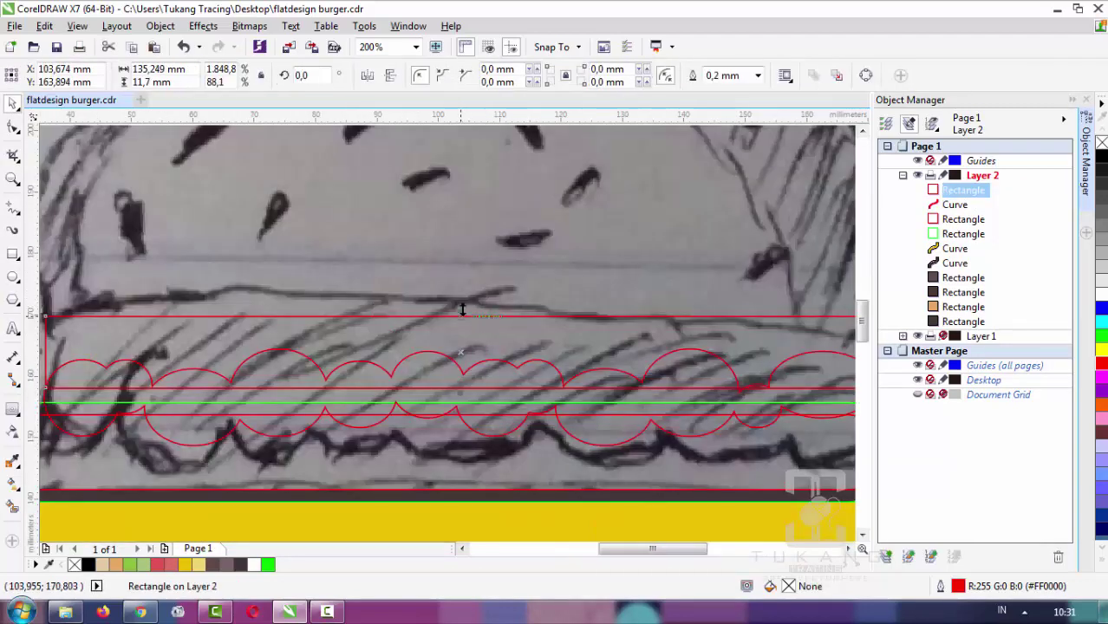
left_click_drag(463, 310, 462, 295)
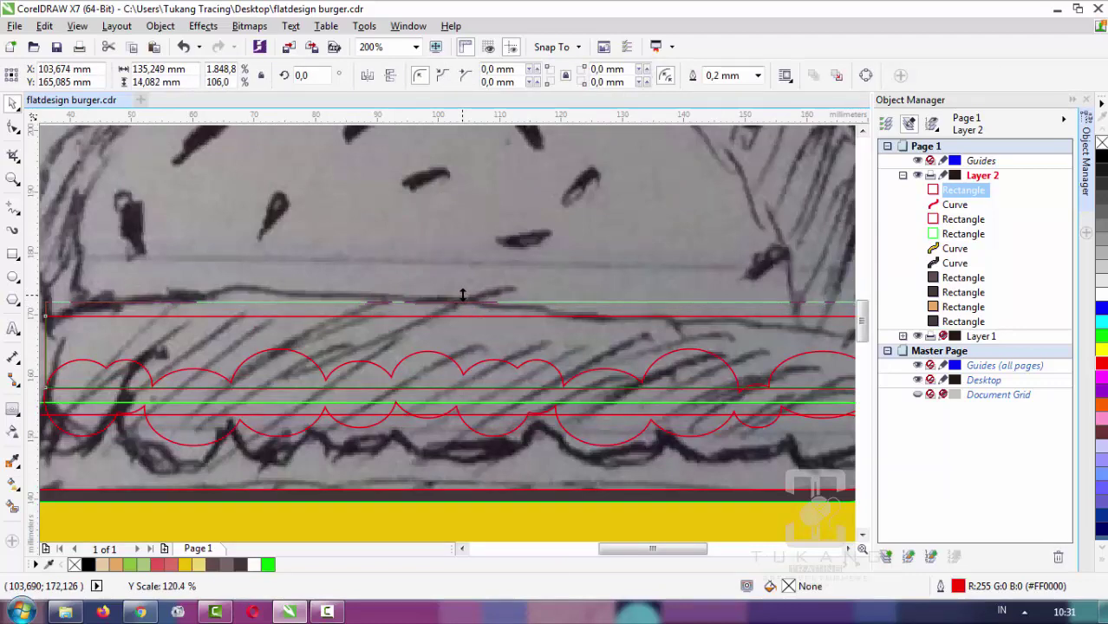
scroll(470, 329, "down", 1)
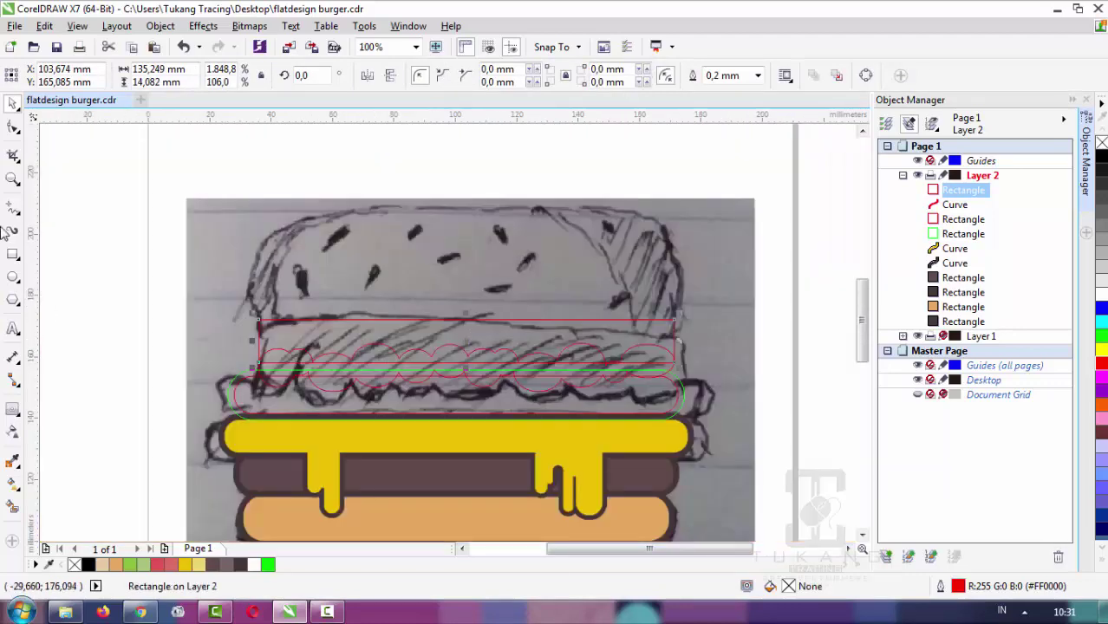
Round the band's corners to 4.233 mm and weld it with the scalloped curve
left_click(13, 128)
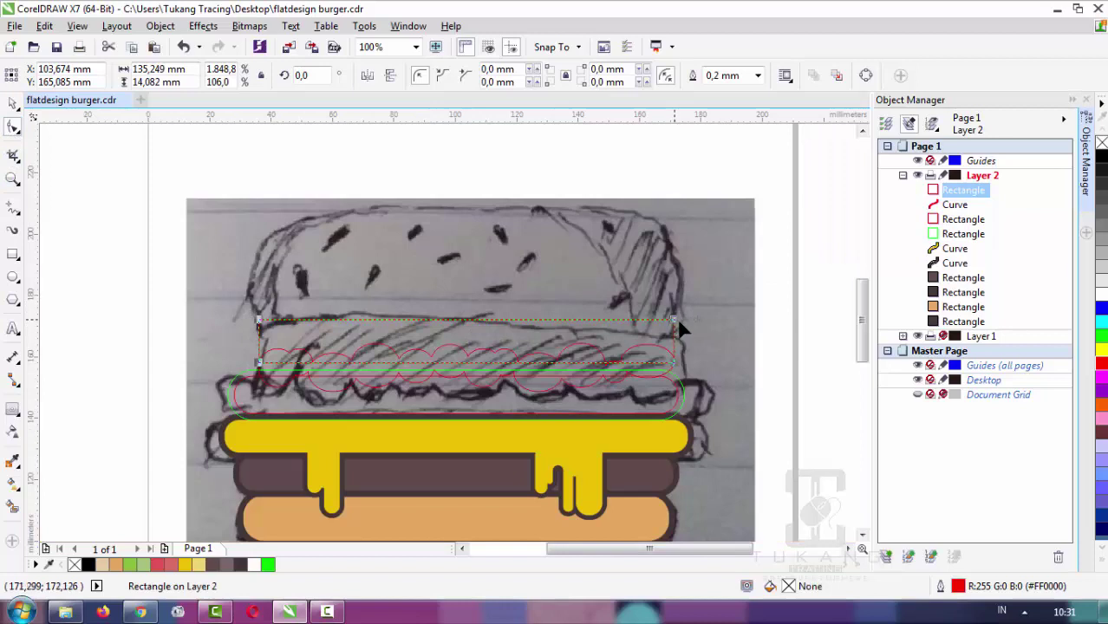
left_click_drag(680, 324, 685, 341)
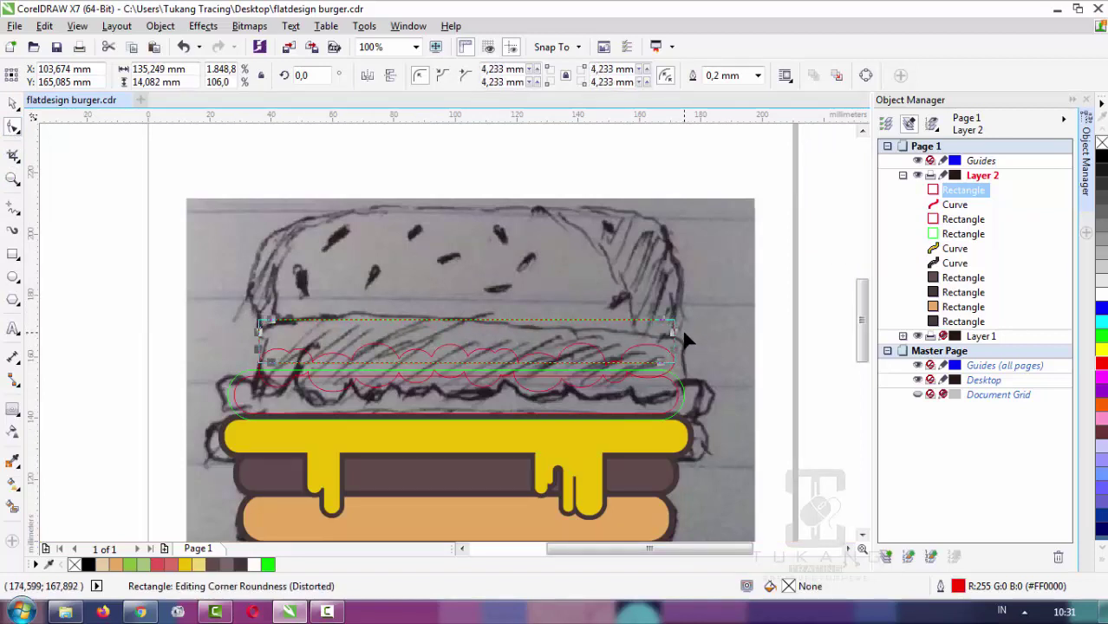
scroll(446, 373, "up", 1)
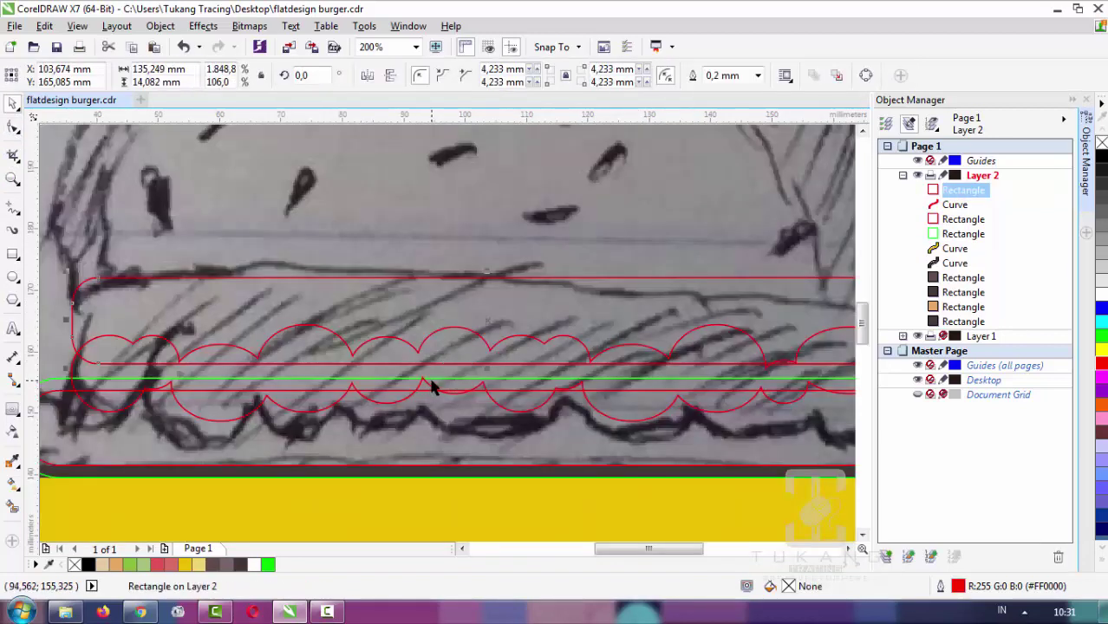
left_click(416, 386, "shift")
left_click(449, 77)
scroll(460, 254, "down", 1)
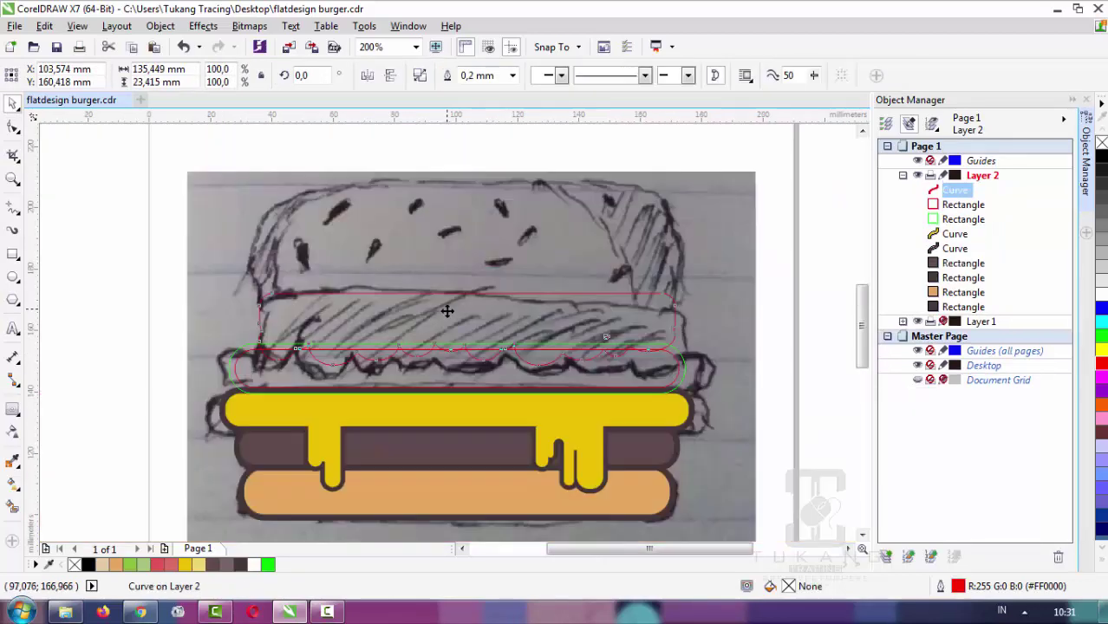
Add an outward contour of 2.0 mm around the welded lettuce shape
left_click(13, 410)
scroll(283, 366, "up", 1)
left_click_drag(284, 366, 290, 384)
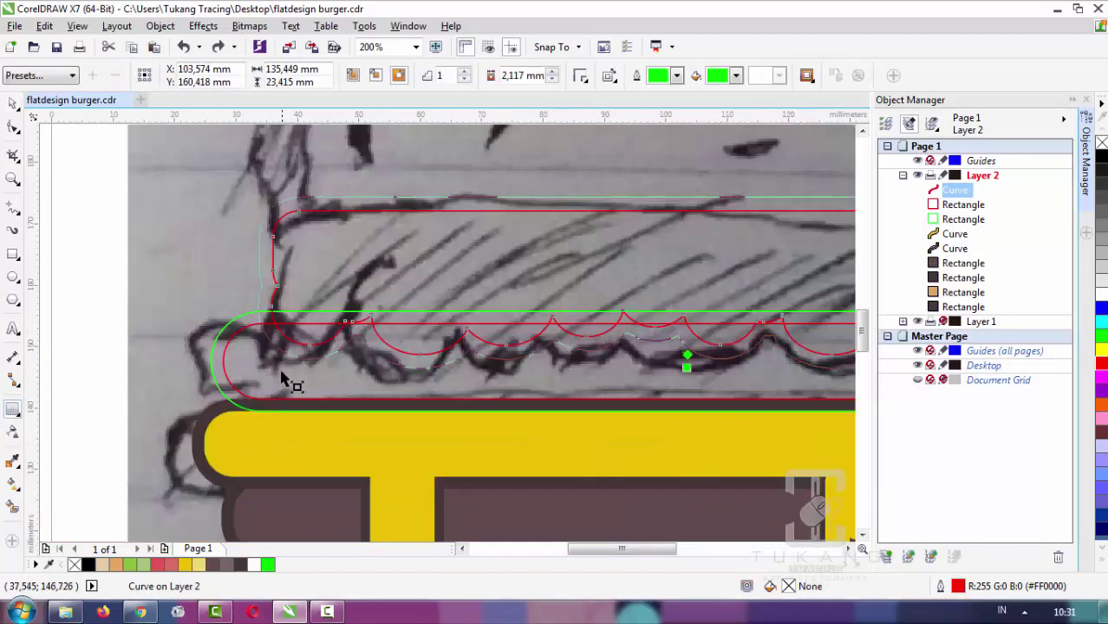
double_click(529, 77)
type("2")
key("Return")
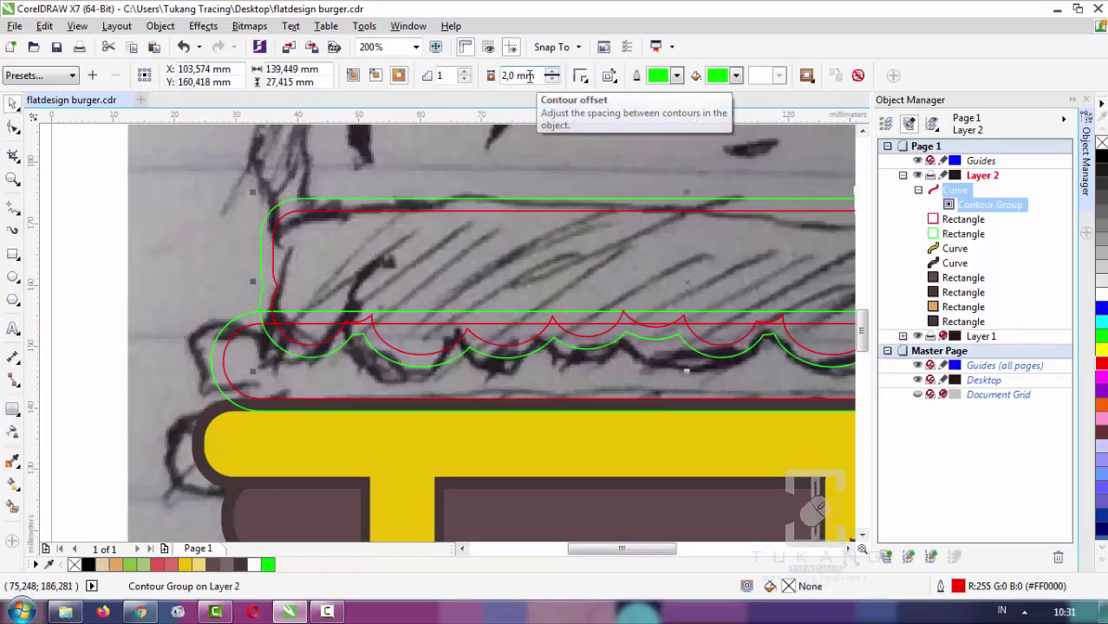
scroll(471, 277, "down", 1)
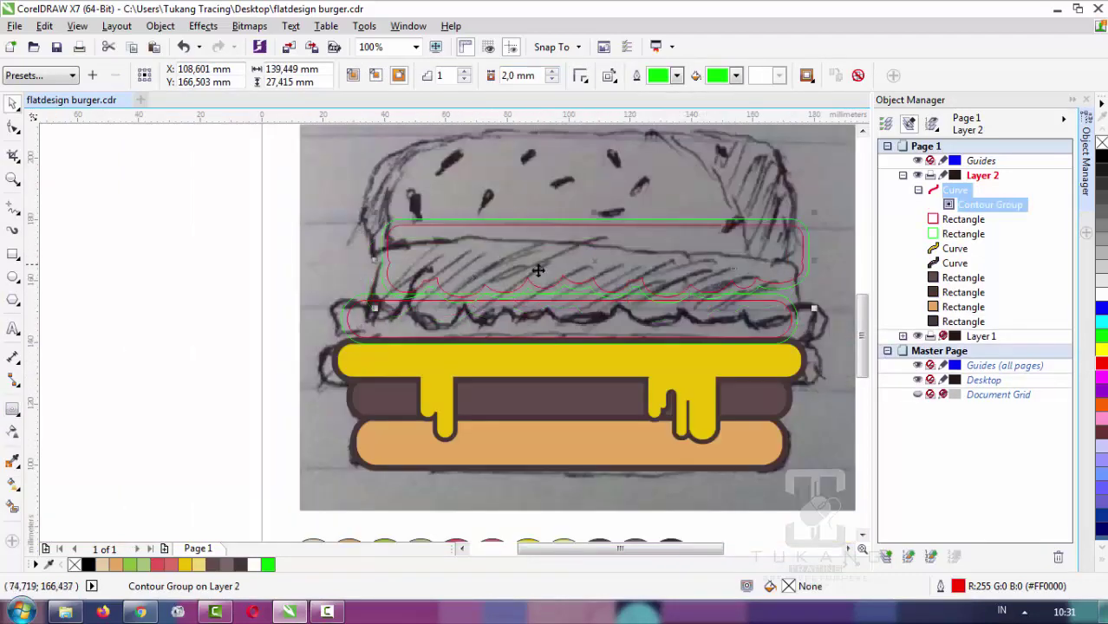
Break the contour apart with Ctrl+K so the outline becomes its own curve
key("ctrl+j")
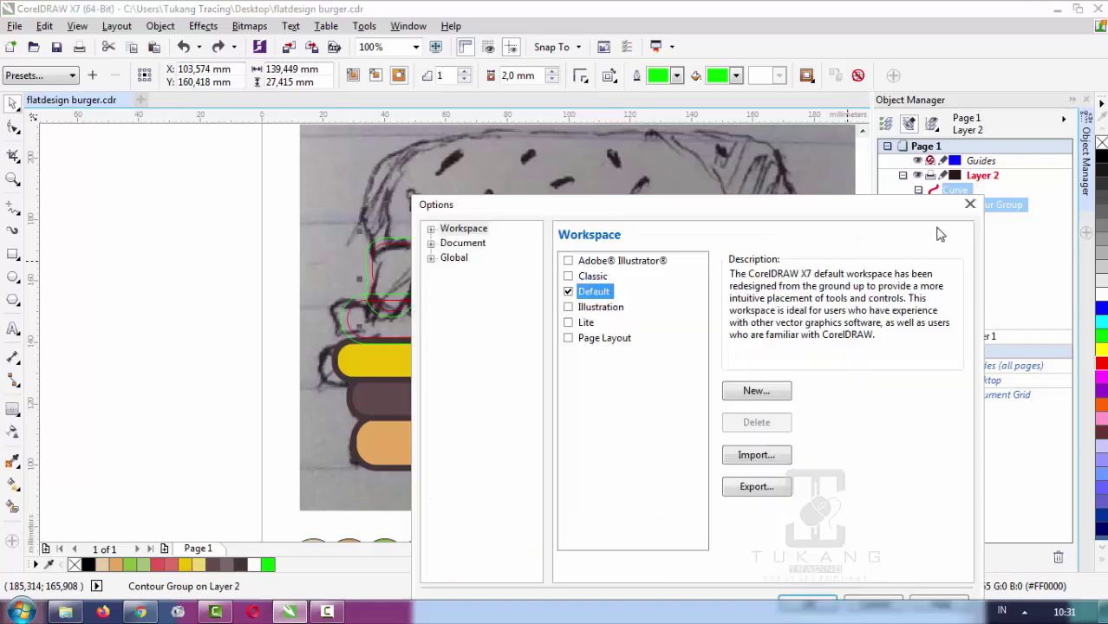
left_click(971, 206)
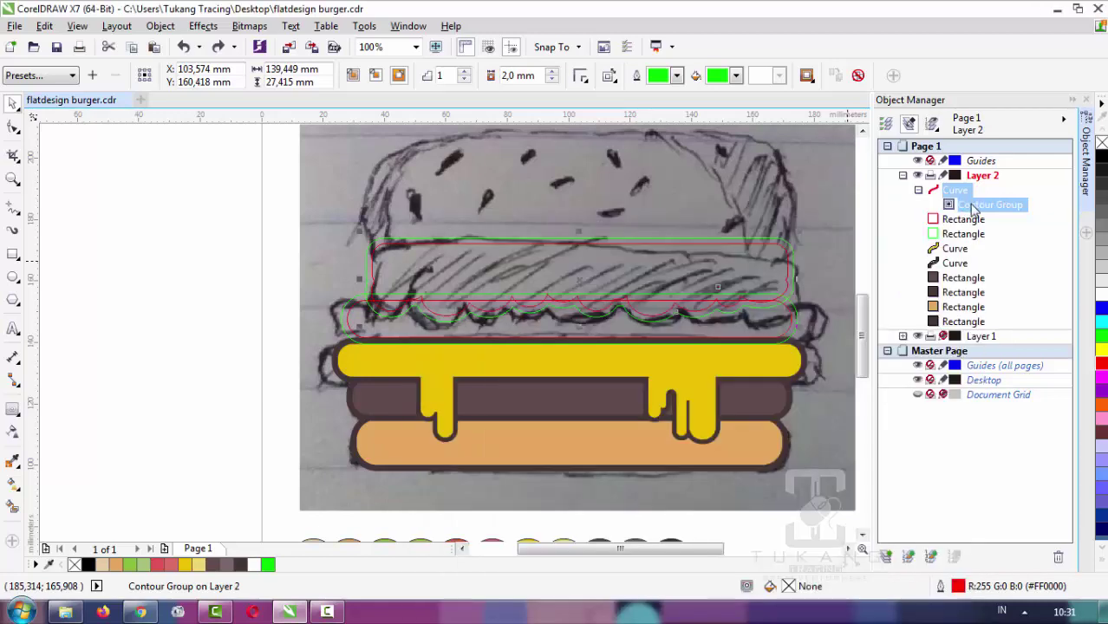
key("ctrl+k")
left_click(580, 194)
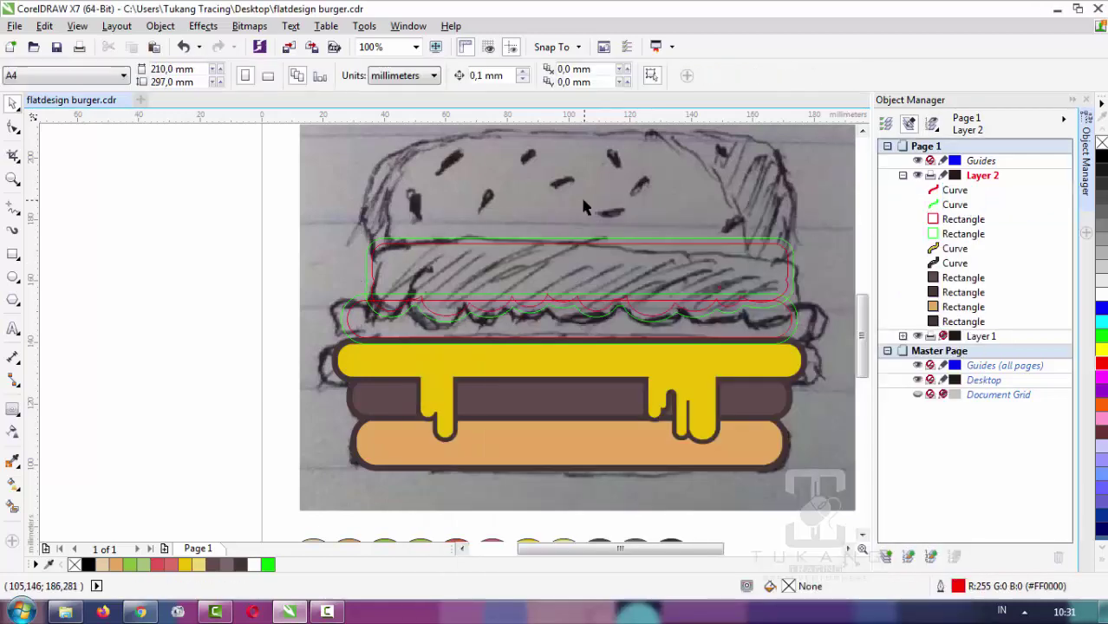
Save the document and select the merged scalloped curve
left_click(57, 48)
scroll(583, 262, "down", 1)
scroll(583, 262, "up", 1)
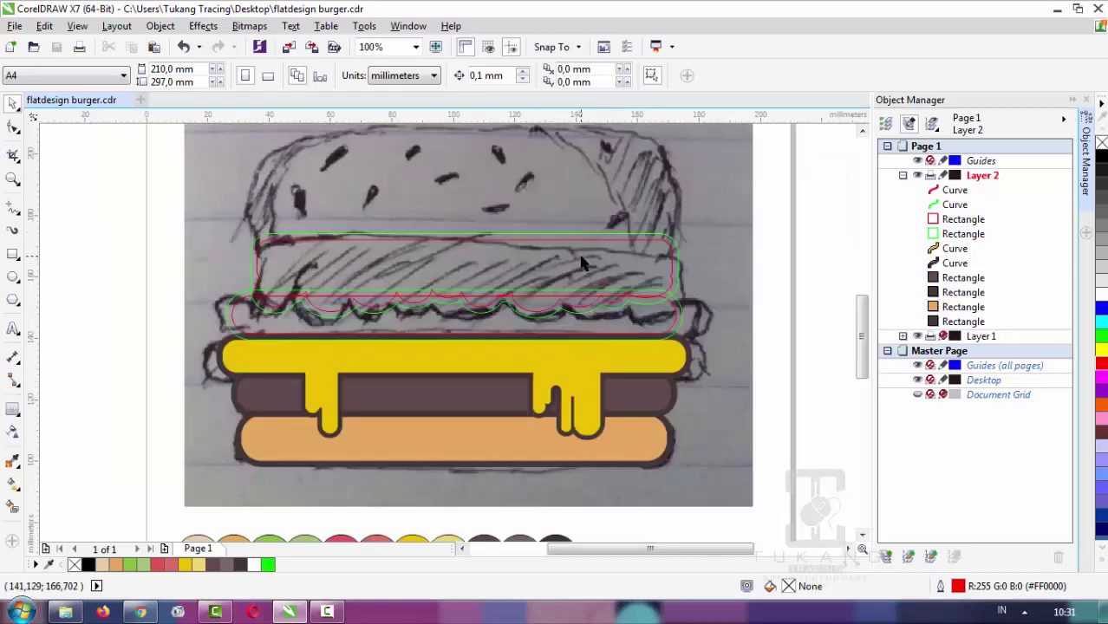
left_click(581, 258)
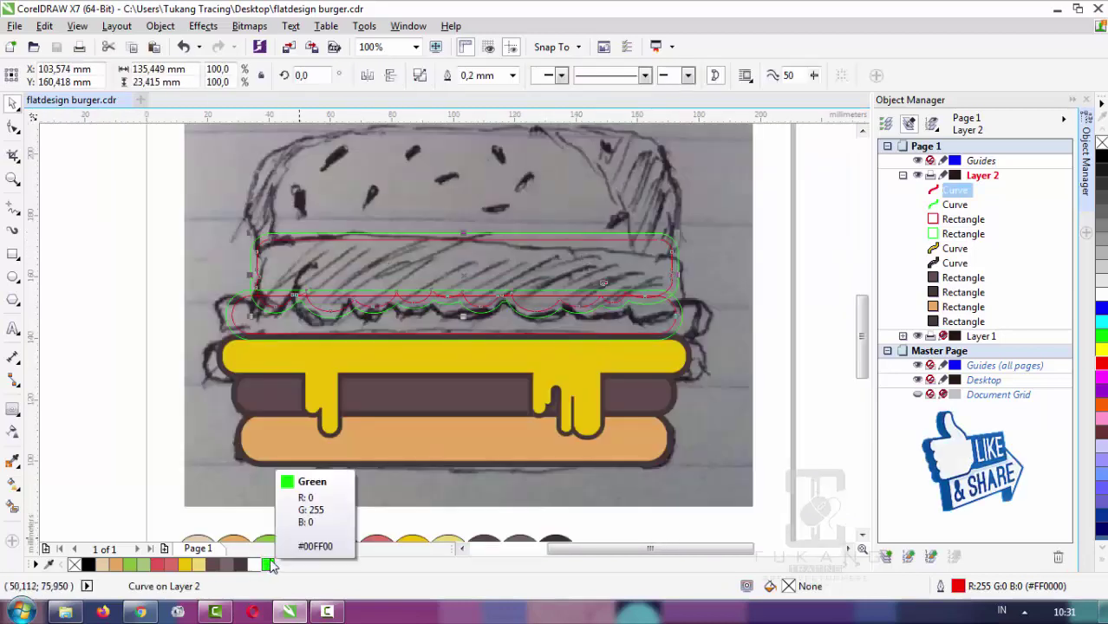
Fill the band above the cheese red and the backing rectangle dark brown
left_click(261, 328)
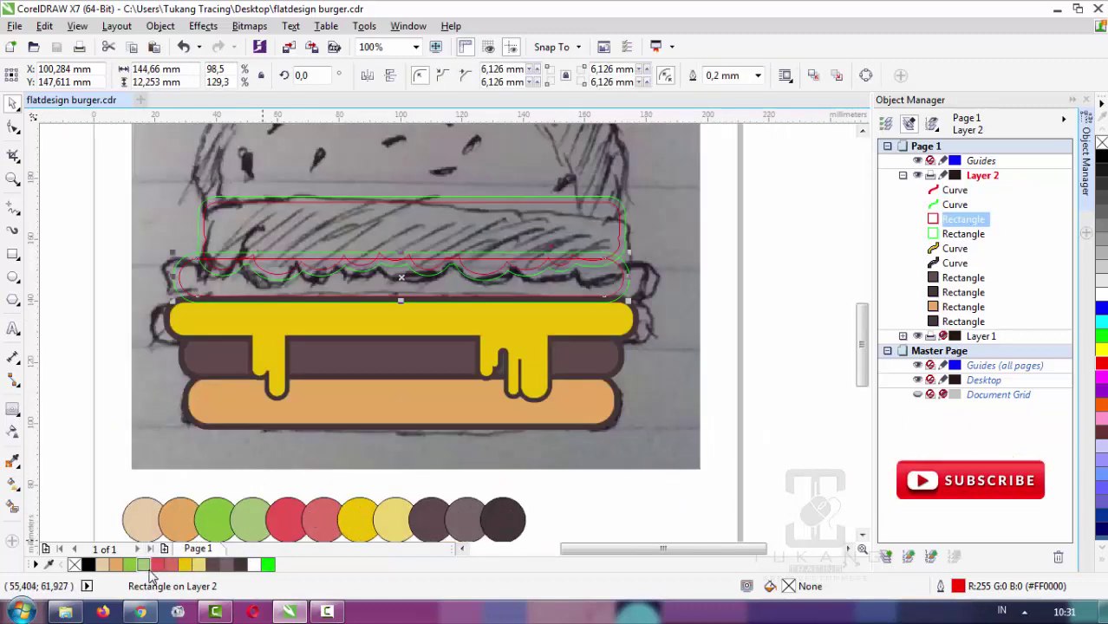
left_click(157, 564)
left_click(178, 297)
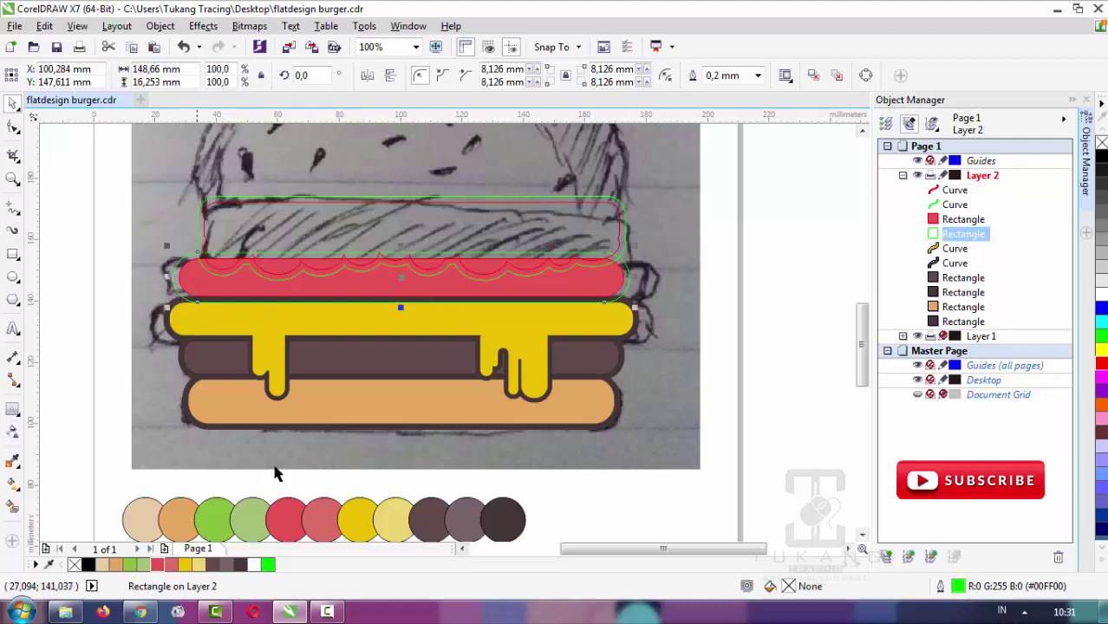
left_click(240, 564)
scroll(264, 370, "down", 2)
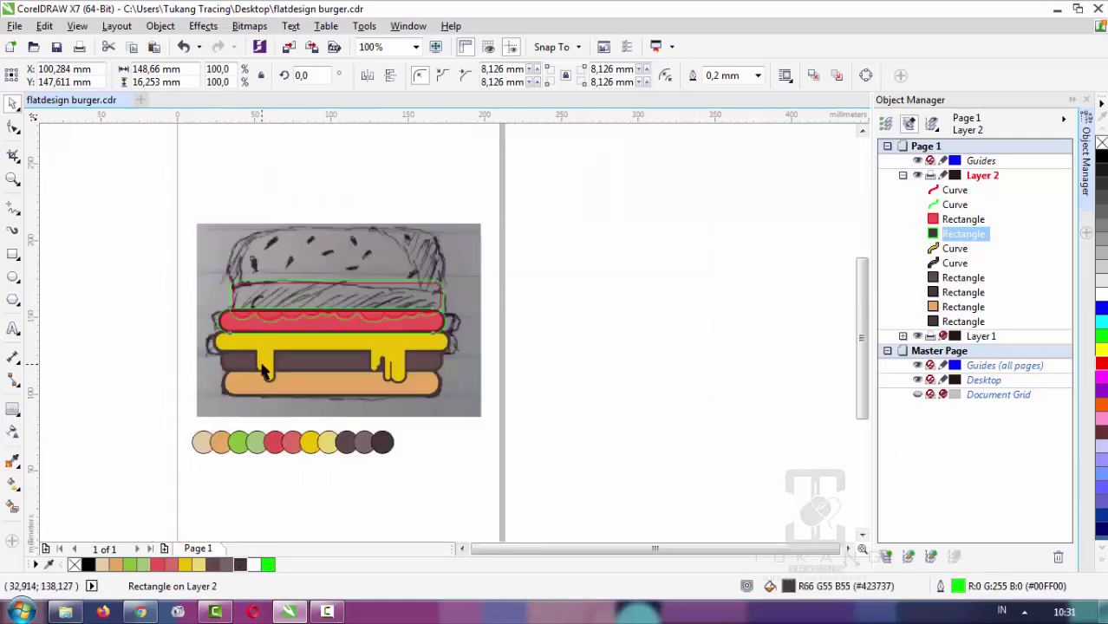
scroll(265, 370, "up", 3)
Fill the scalloped top light green and give the contour curve a dark brown outline
left_click(274, 274)
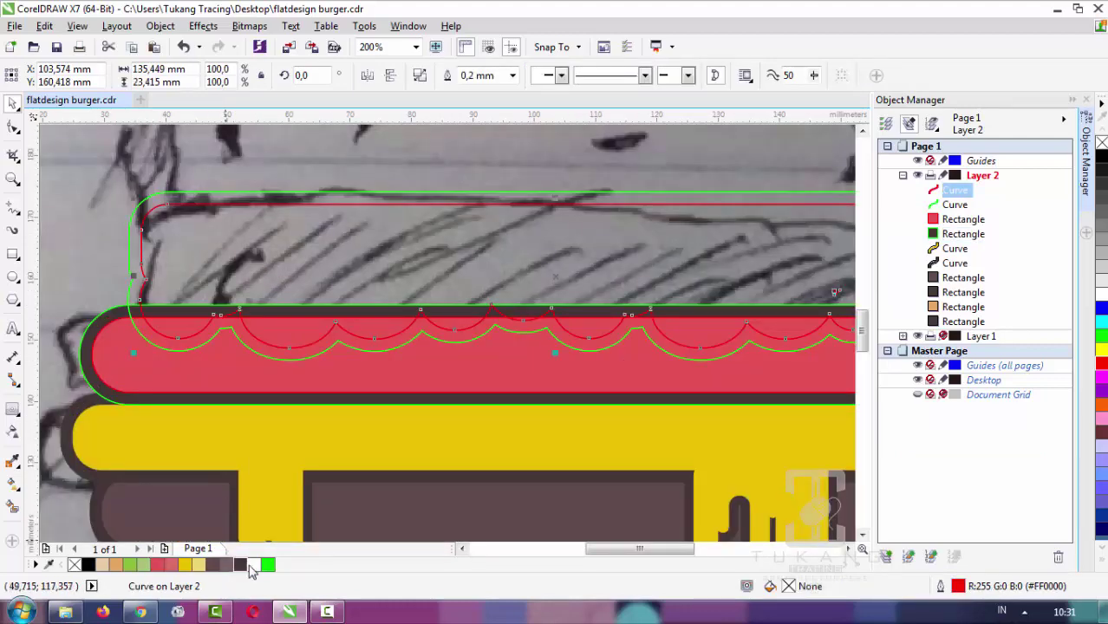
left_click(143, 565)
left_click(265, 321)
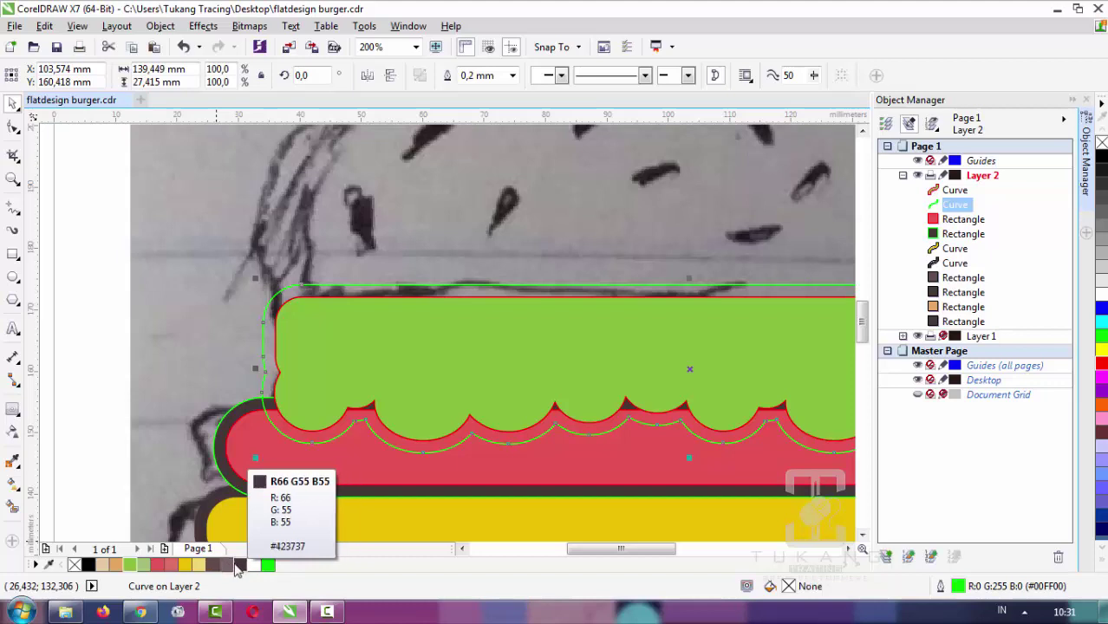
right_click(230, 565)
scroll(330, 291, "down", 1)
scroll(330, 290, "down", 1)
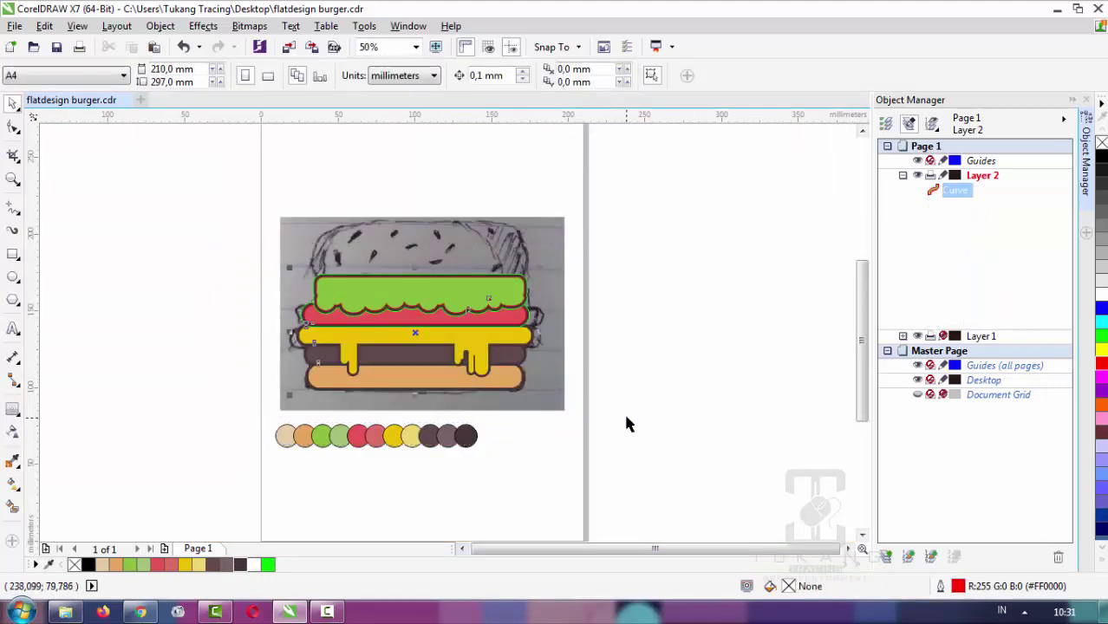
key("ctrl+a")
right_click(74, 565)
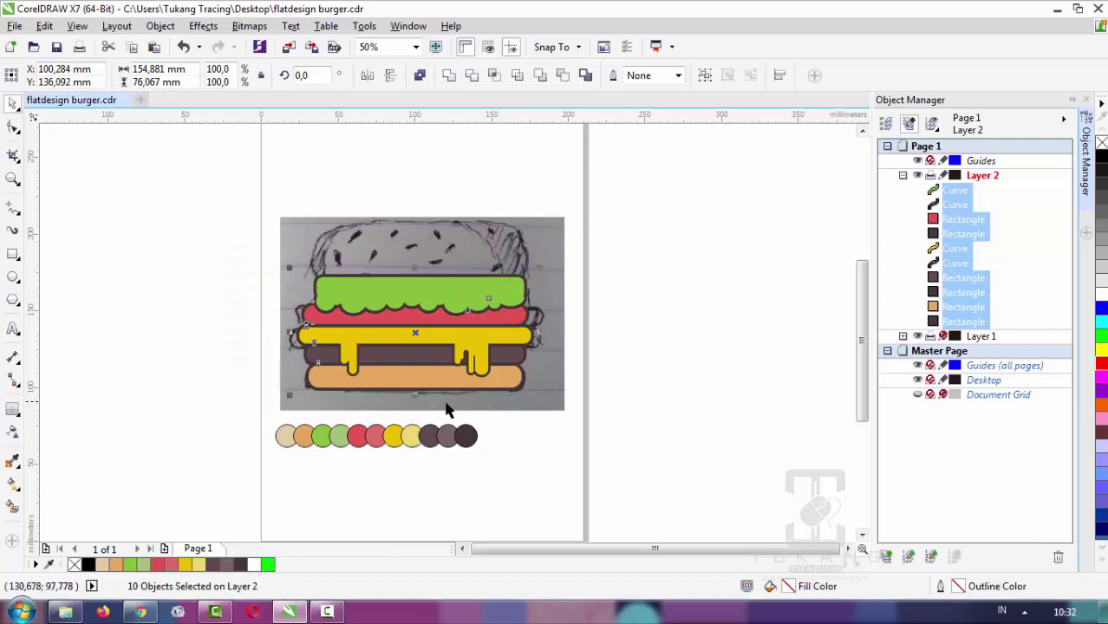
scroll(447, 409, "down", 1)
key("Escape")
scroll(446, 339, "up", 1)
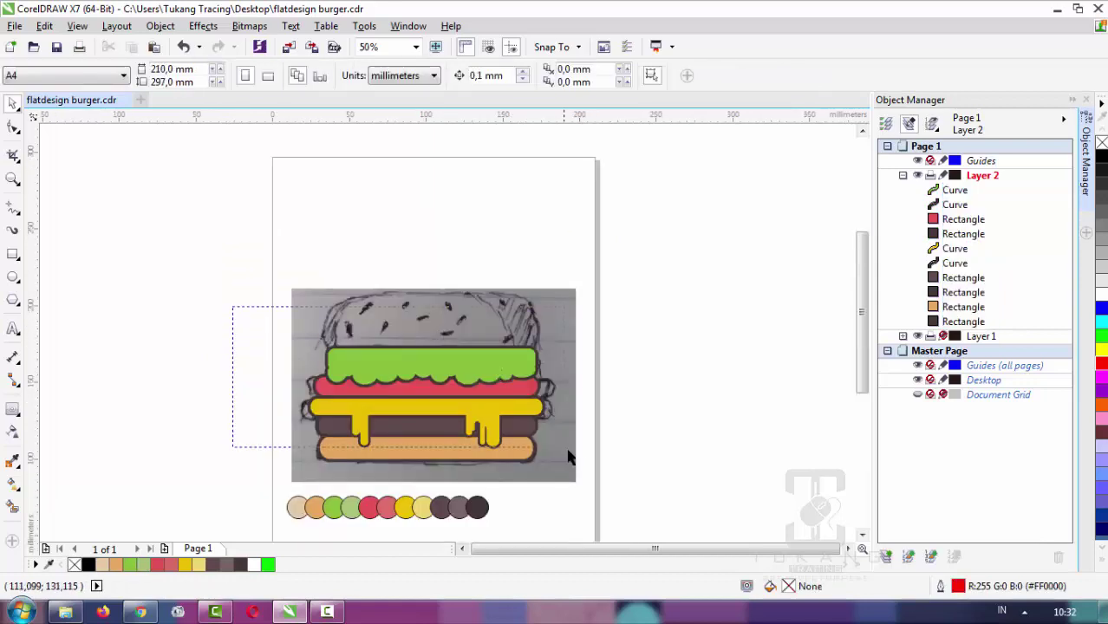
left_click_drag(234, 307, 592, 471)
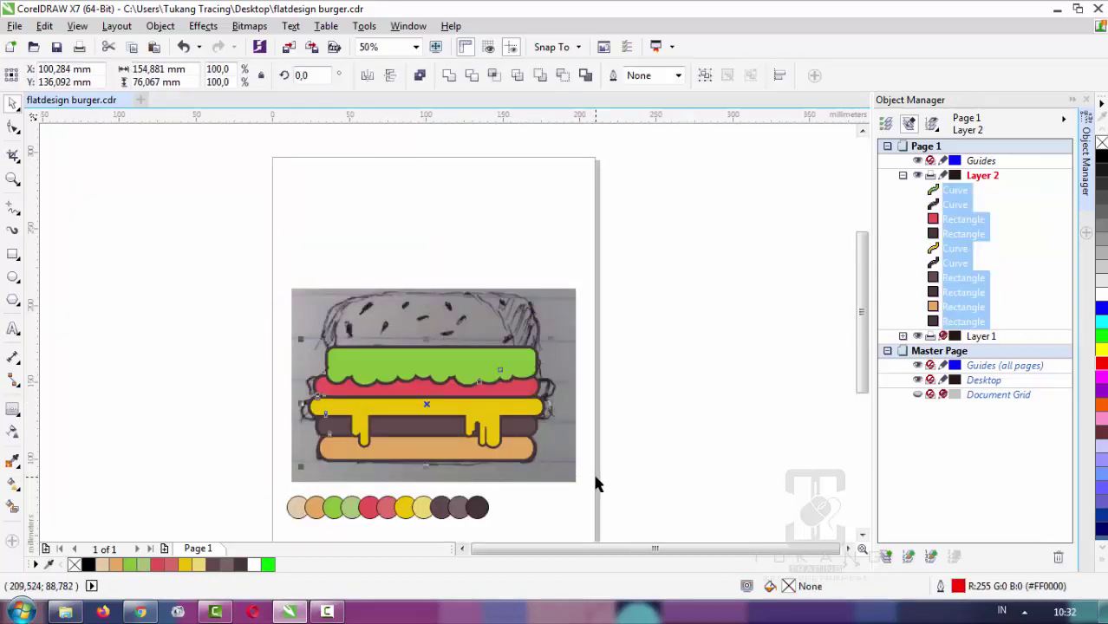
mouse_move(267, 317)
left_mouse_down()
mouse_move(568, 397)
mouse_move(565, 366)
left_mouse_up()
scroll(524, 357, "up", 2)
scroll(481, 378, "down", 1)
left_click(558, 378)
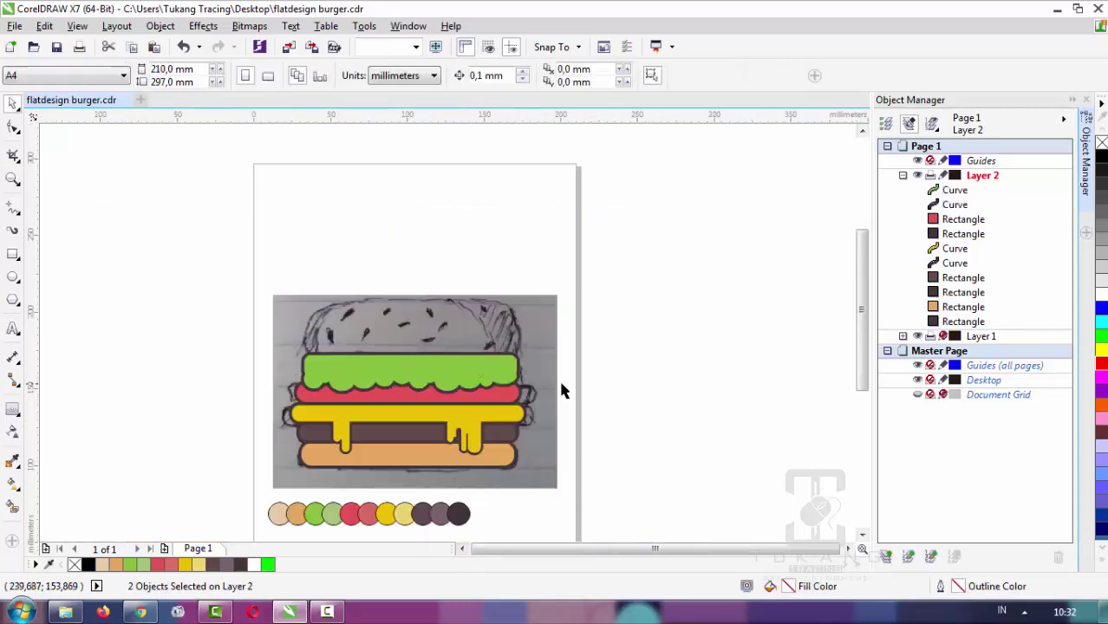
scroll(444, 363, "up", 1)
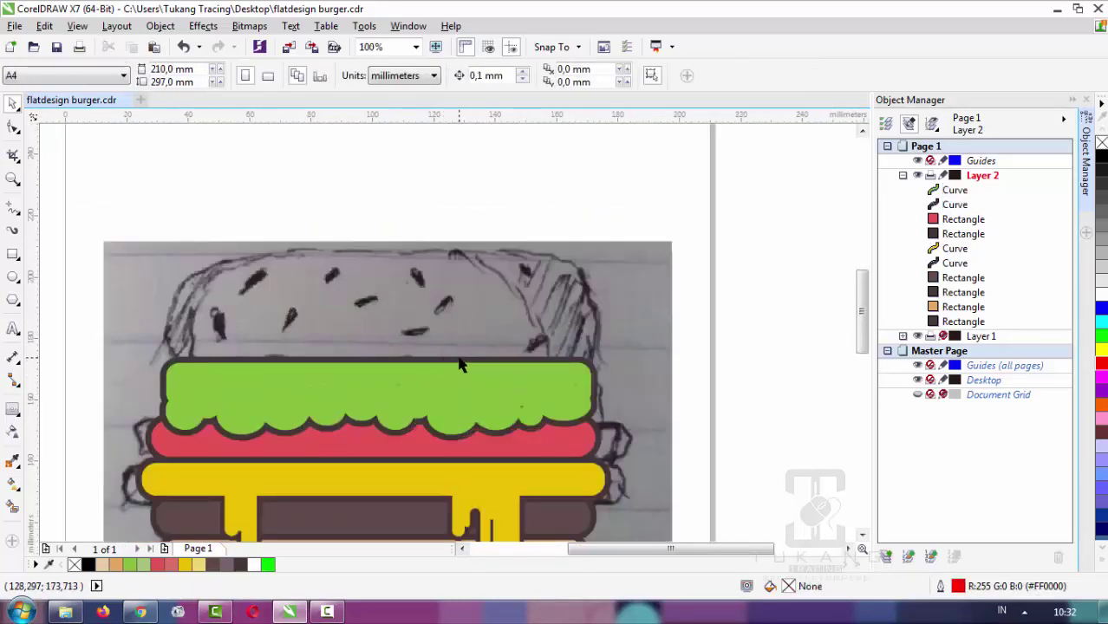
Draw a large ellipse over the sketch's top bun and widen it slightly on the right
left_click(13, 276)
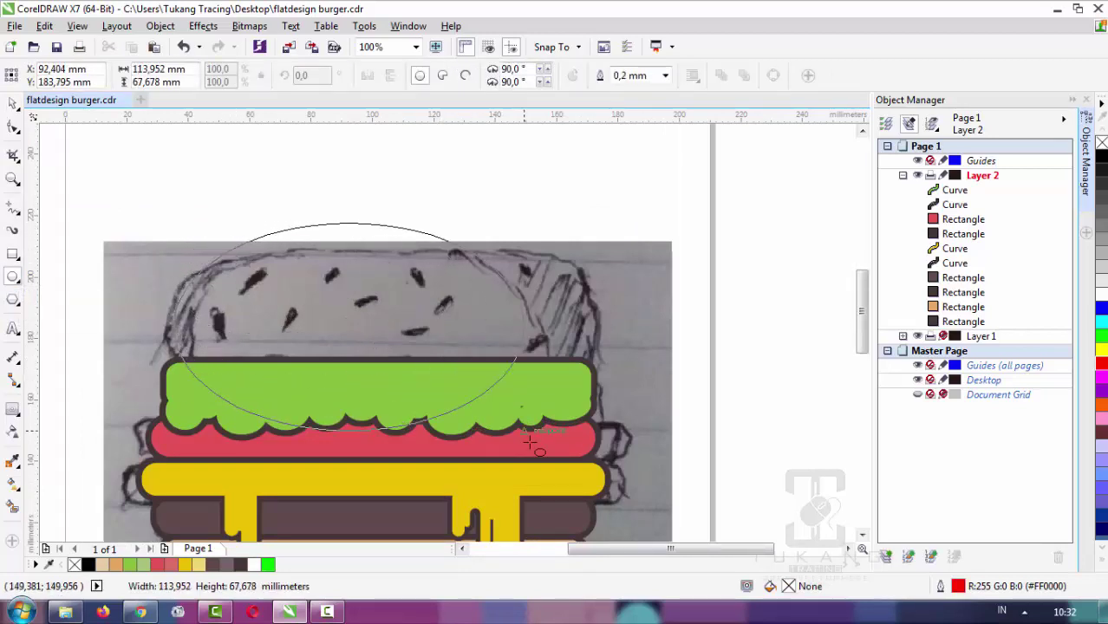
mouse_move(182, 232)
left_mouse_down()
mouse_move(579, 548)
mouse_move(588, 527)
left_mouse_up()
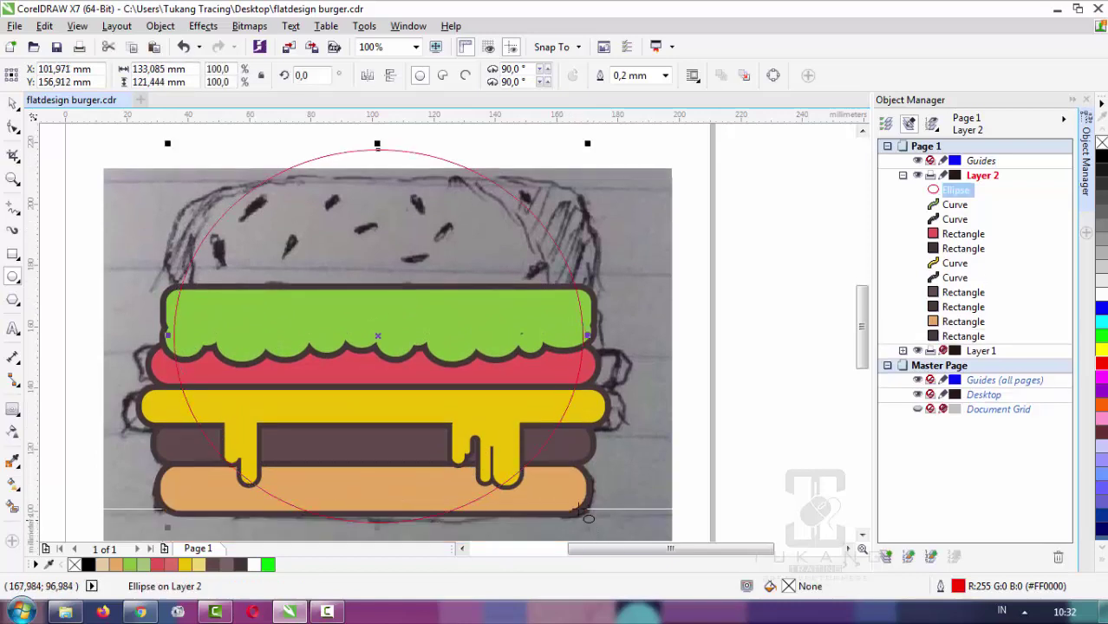
left_click(589, 321, "shift")
key("Escape")
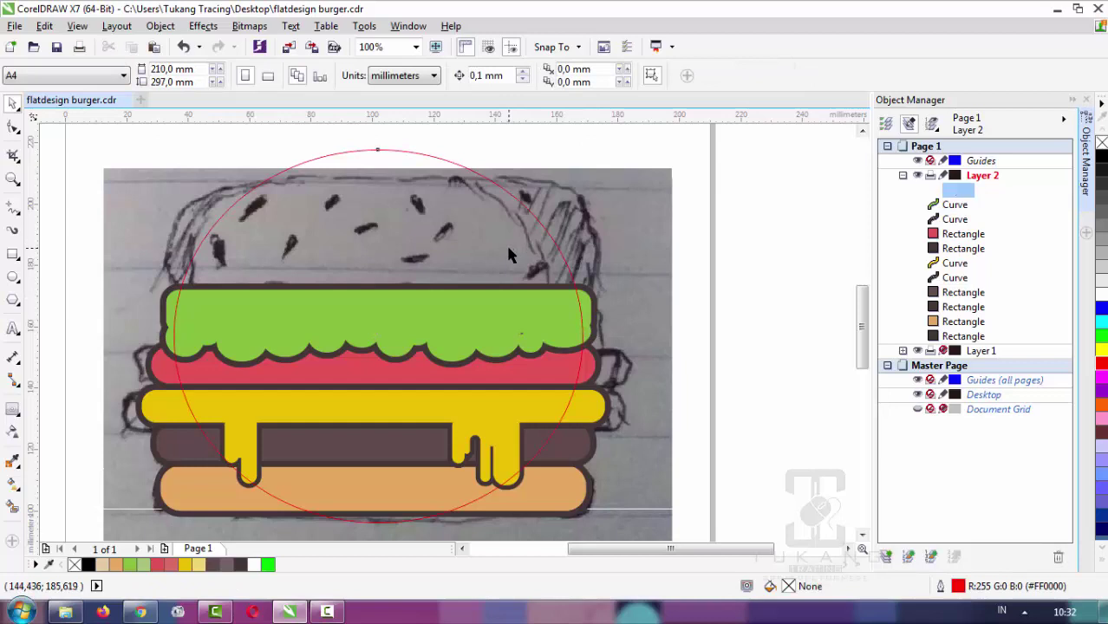
key("Tab")
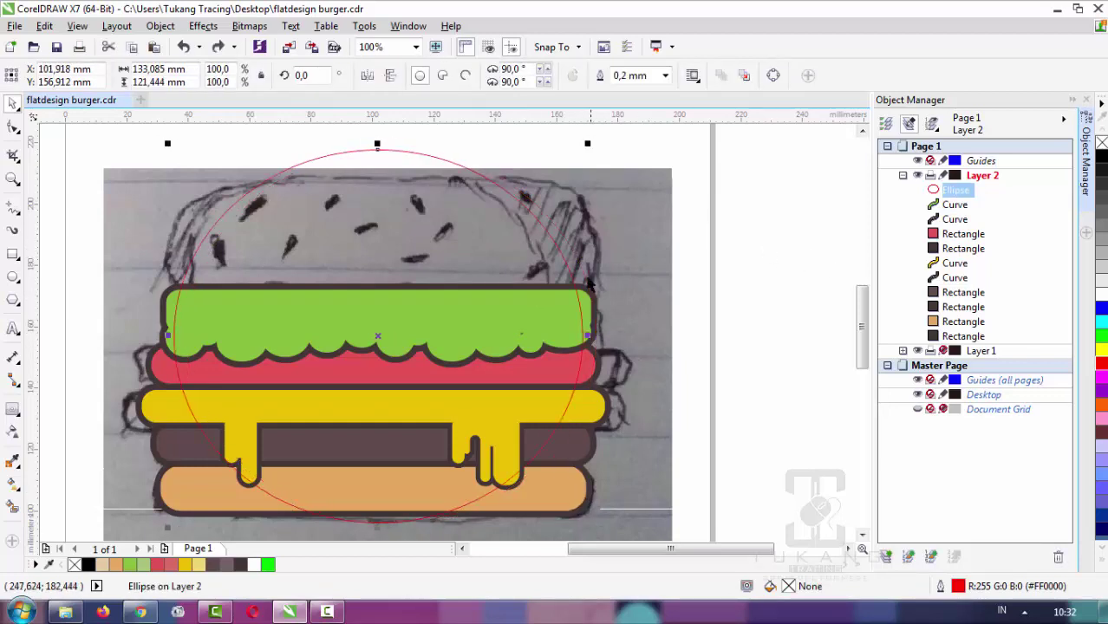
left_click_drag(590, 346, 592, 378)
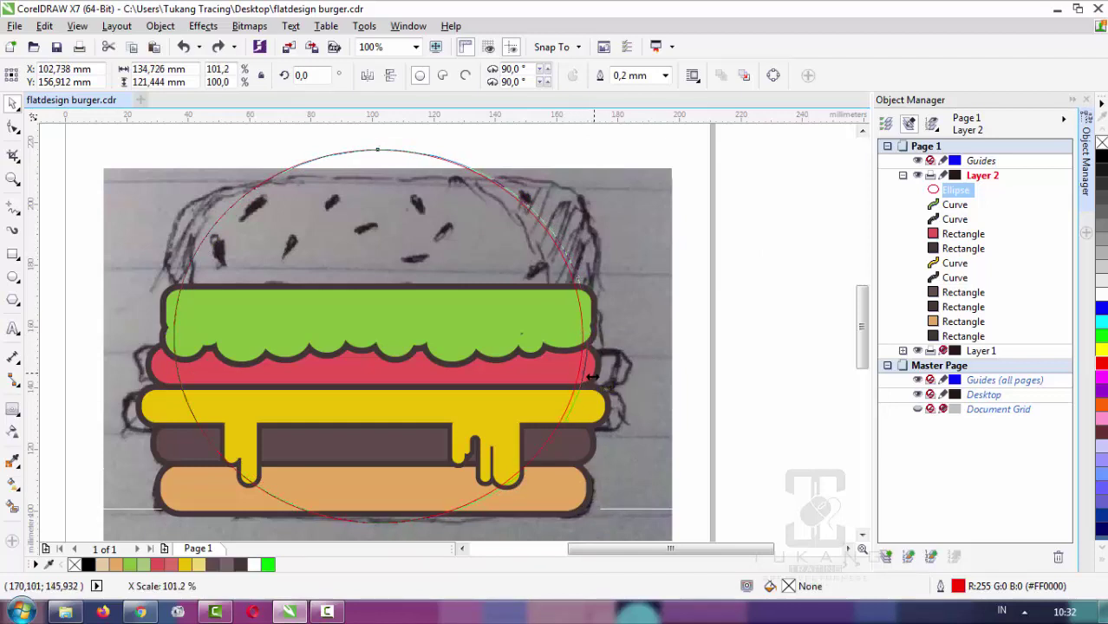
left_click_drag(592, 475, 590, 473)
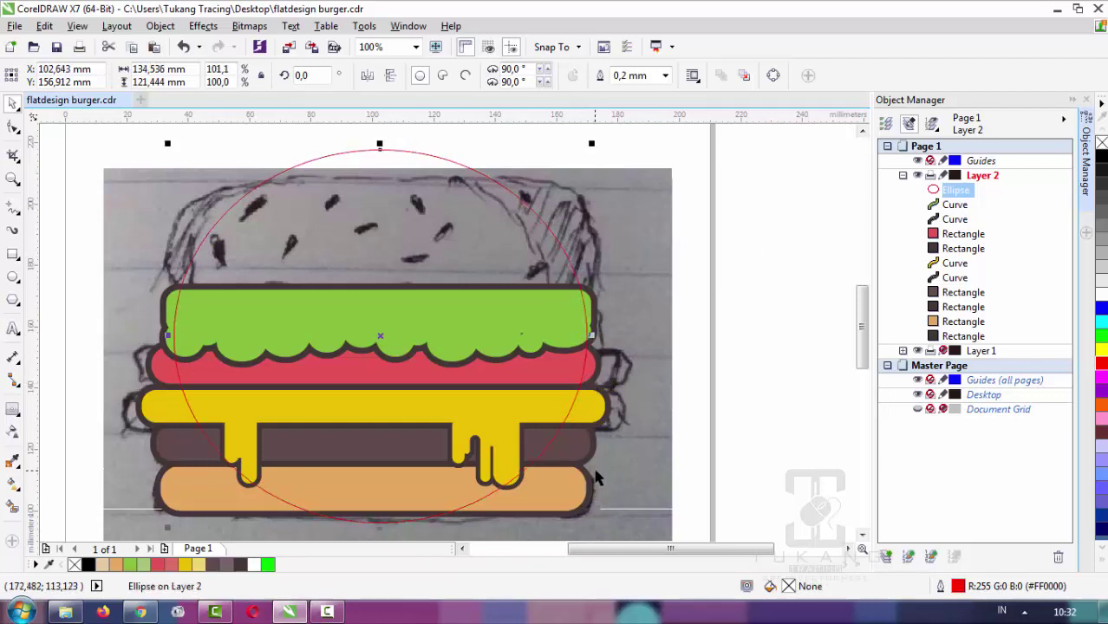
Draw guide boxes at both burger edges and stretch the ellipse's sides out to them
left_click(12, 256)
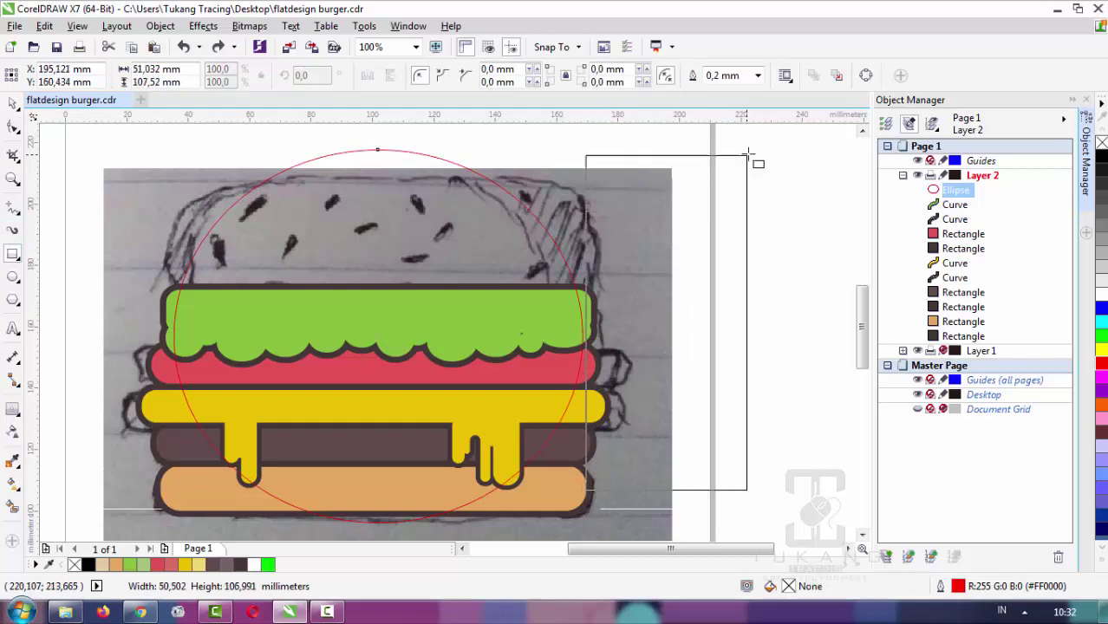
left_click_drag(586, 491, 748, 155)
left_click_drag(161, 491, 74, 147)
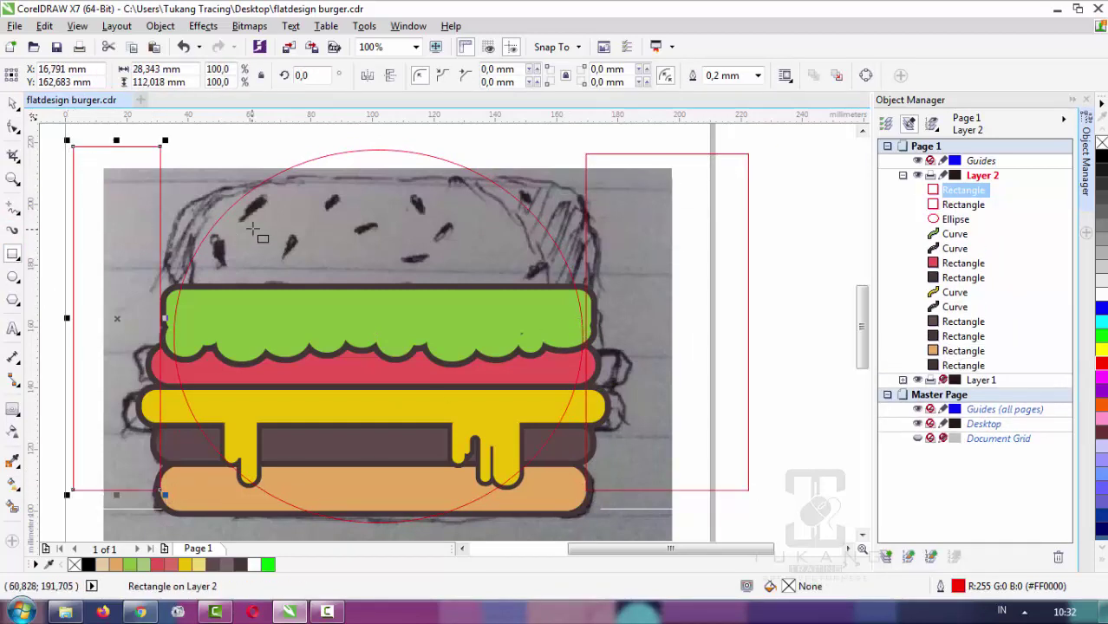
key("space")
left_click(178, 330)
left_click_drag(169, 336, 152, 336)
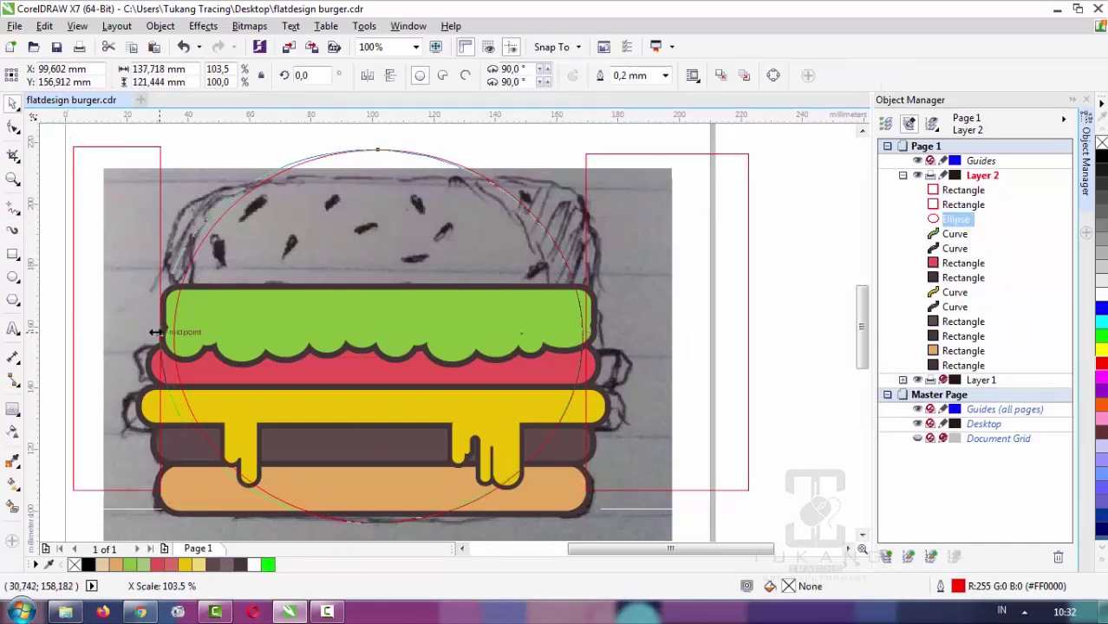
left_click_drag(586, 337, 589, 337)
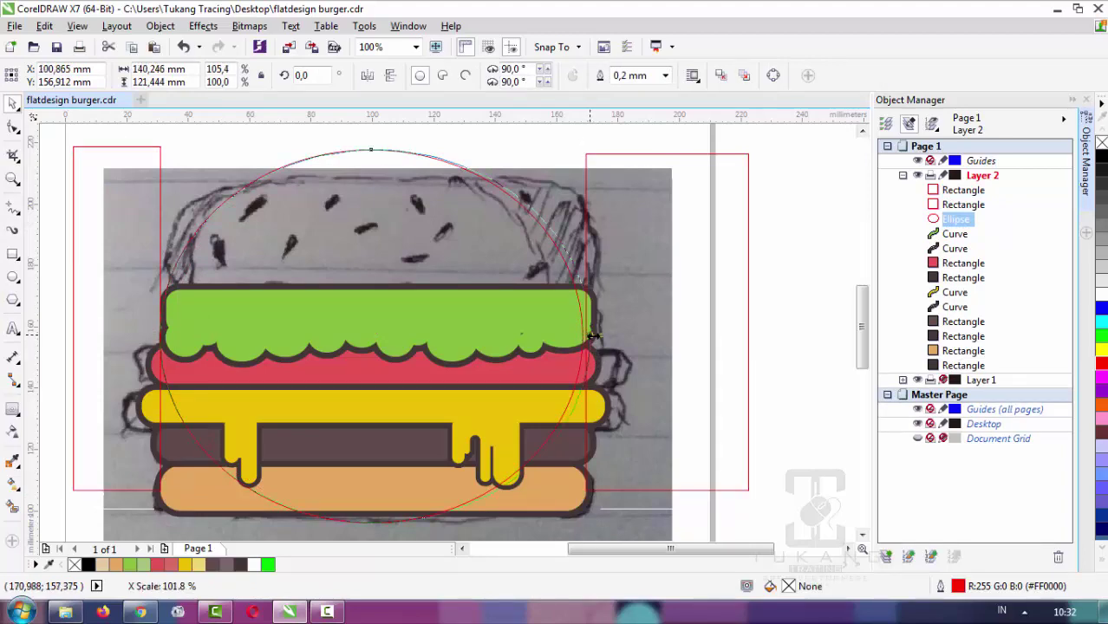
scroll(591, 339, "up", 3)
scroll(594, 343, "down", 2)
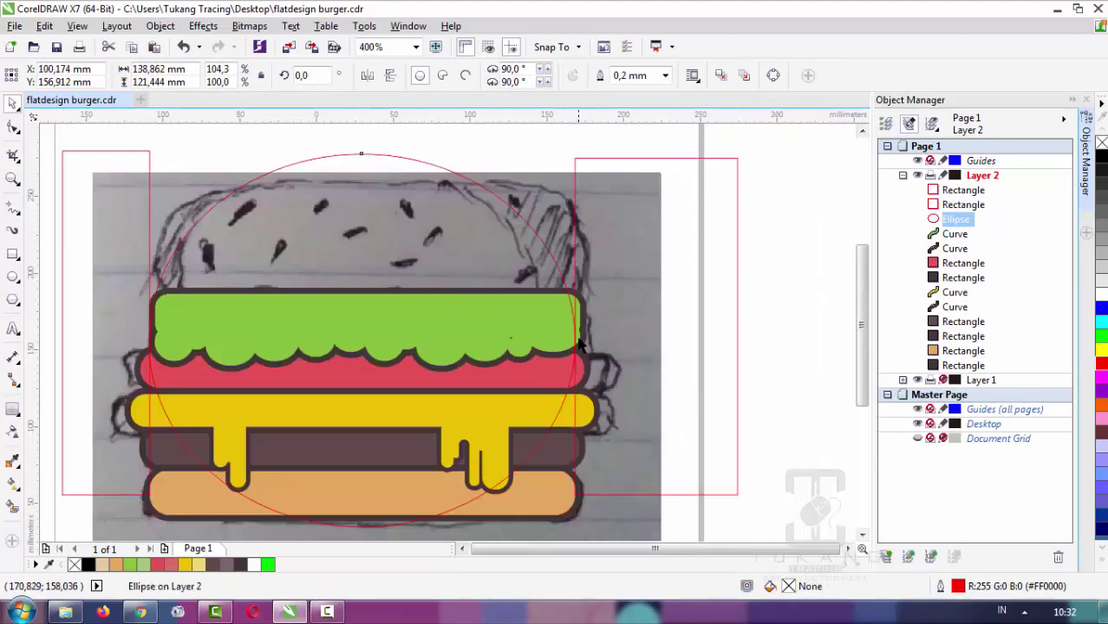
scroll(581, 345, "down", 1)
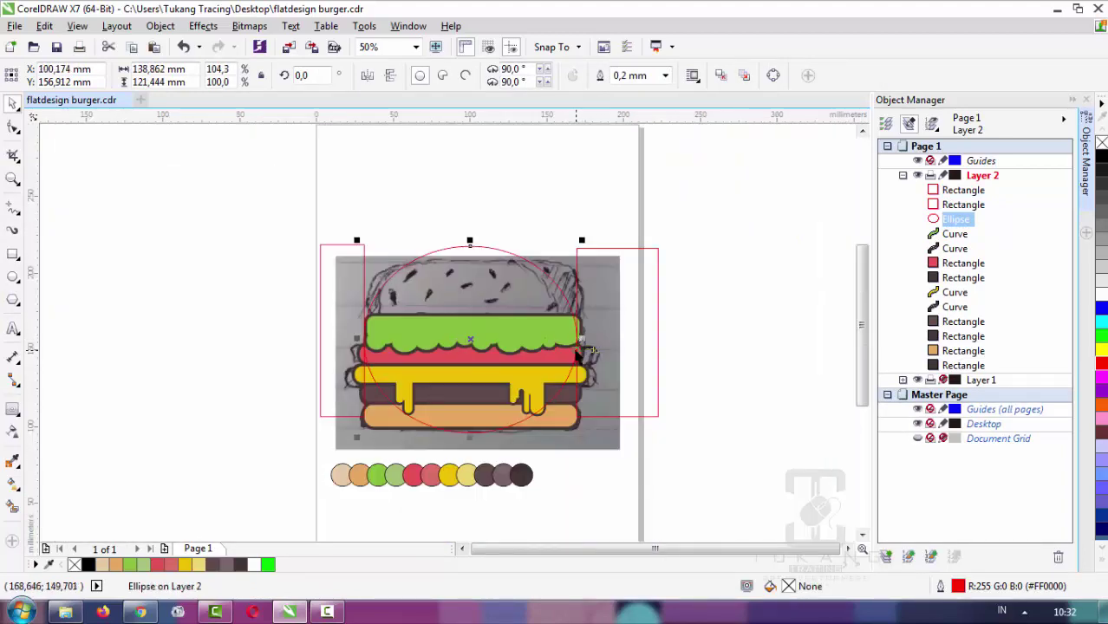
scroll(513, 285, "up", 1)
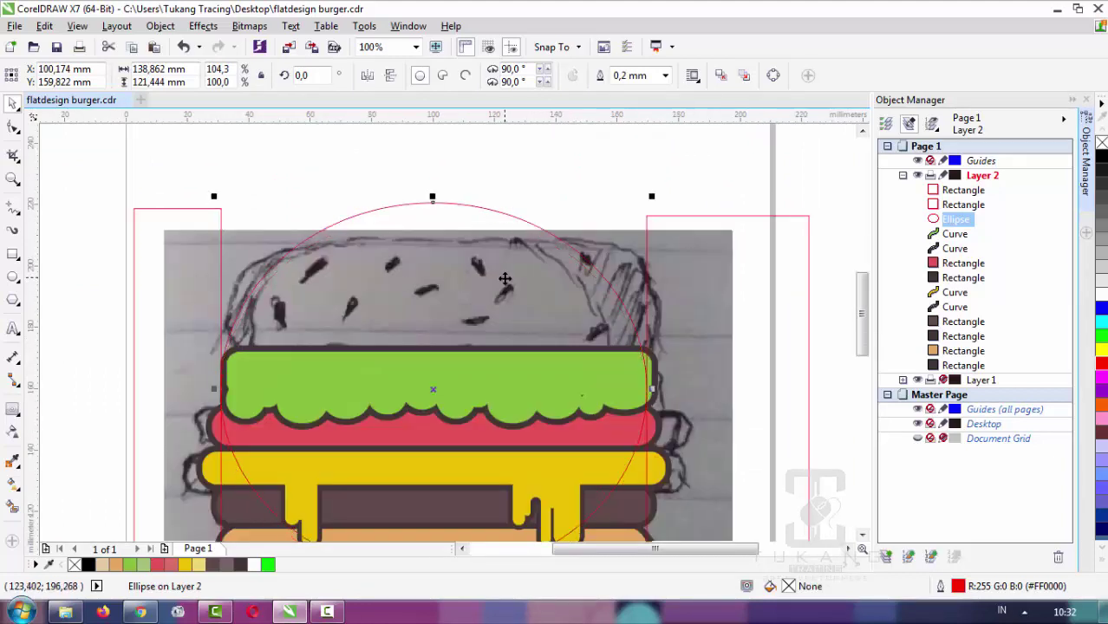
scroll(503, 279, "down", 1)
Delete the two guide boxes, leaving the full-width ellipse
left_click(639, 299)
left_click(495, 285)
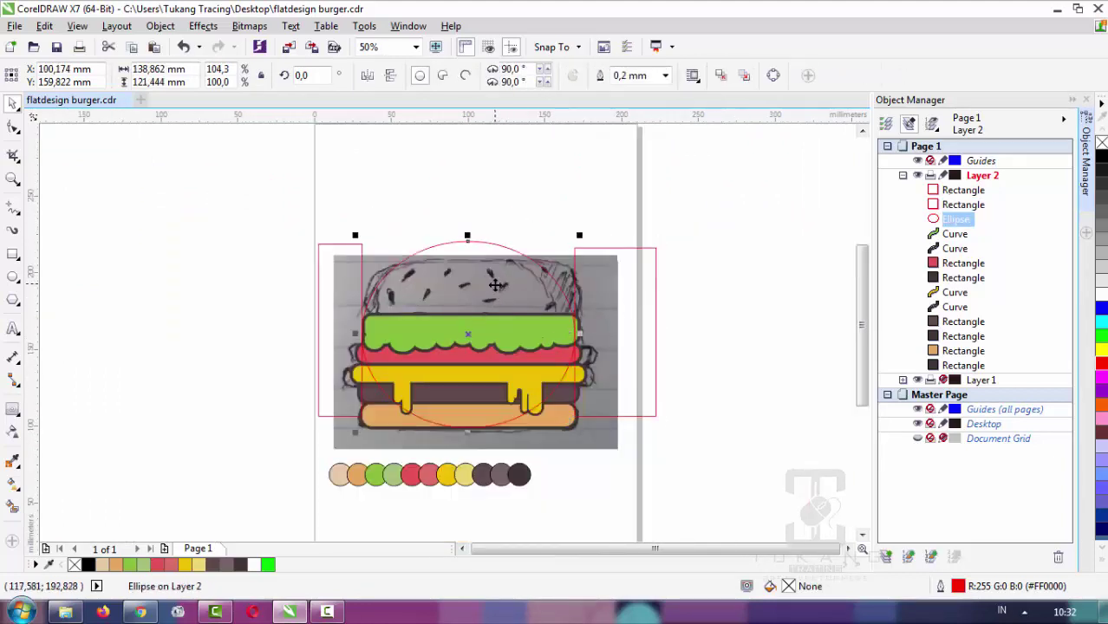
left_click(626, 329)
key("Delete")
left_click(327, 278)
key("Delete")
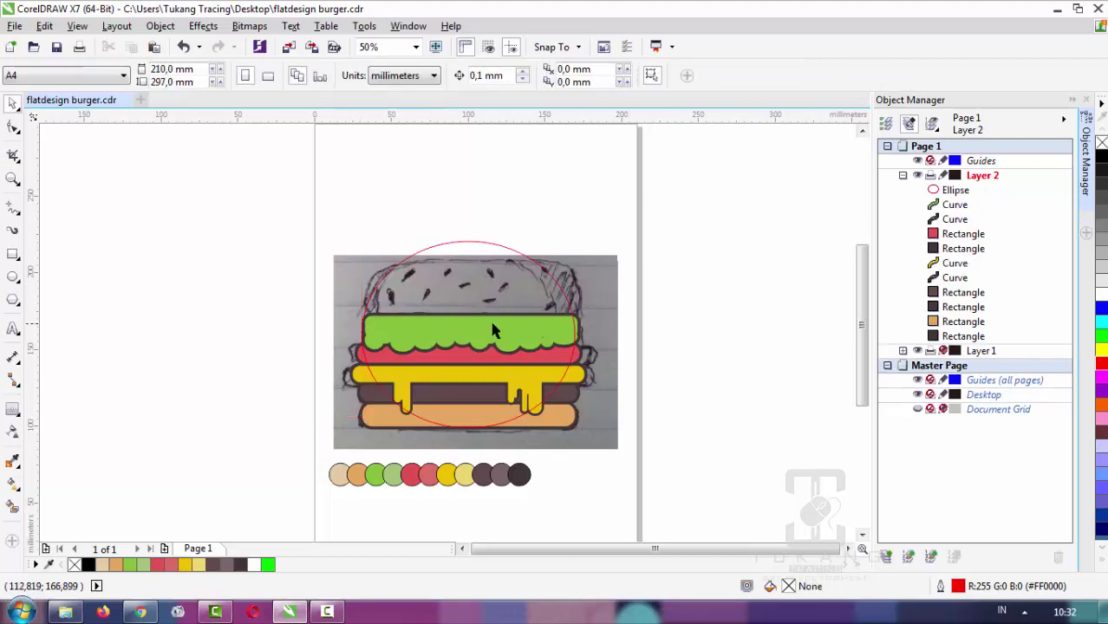
scroll(490, 318, "up", 1)
key("F6")
Draw a cutting rectangle whose top edge sits exactly on the lettuce's top edge
mouse_move(116, 301)
left_mouse_down()
mouse_move(825, 537)
mouse_move(743, 539)
left_mouse_up()
scroll(655, 264, "up", 1)
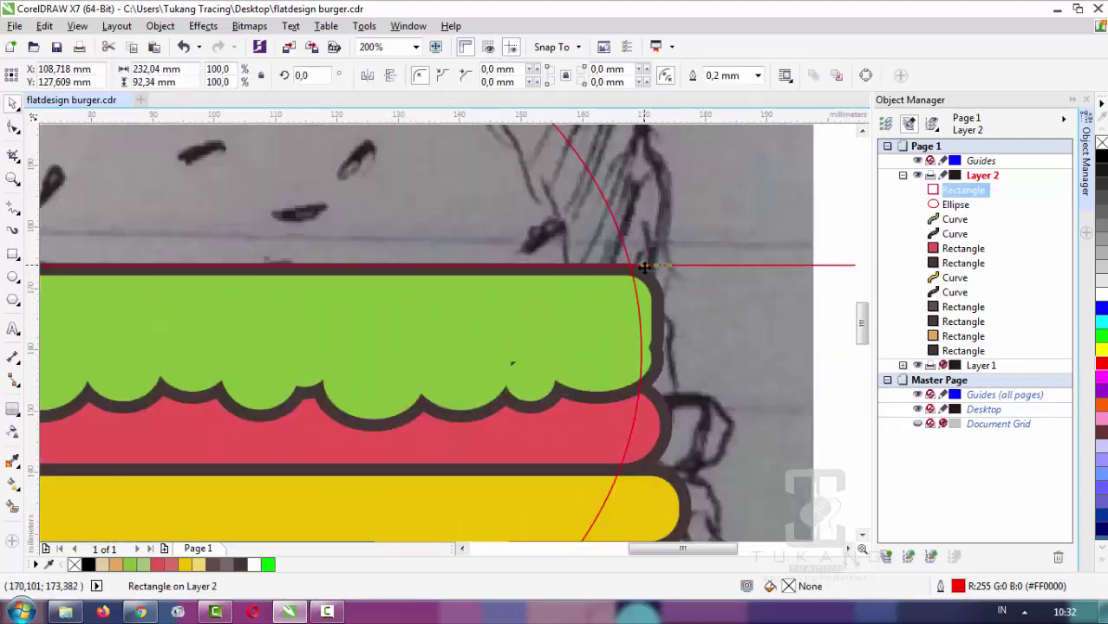
mouse_move(607, 277)
left_mouse_down()
mouse_move(613, 293)
mouse_move(610, 264)
left_mouse_up()
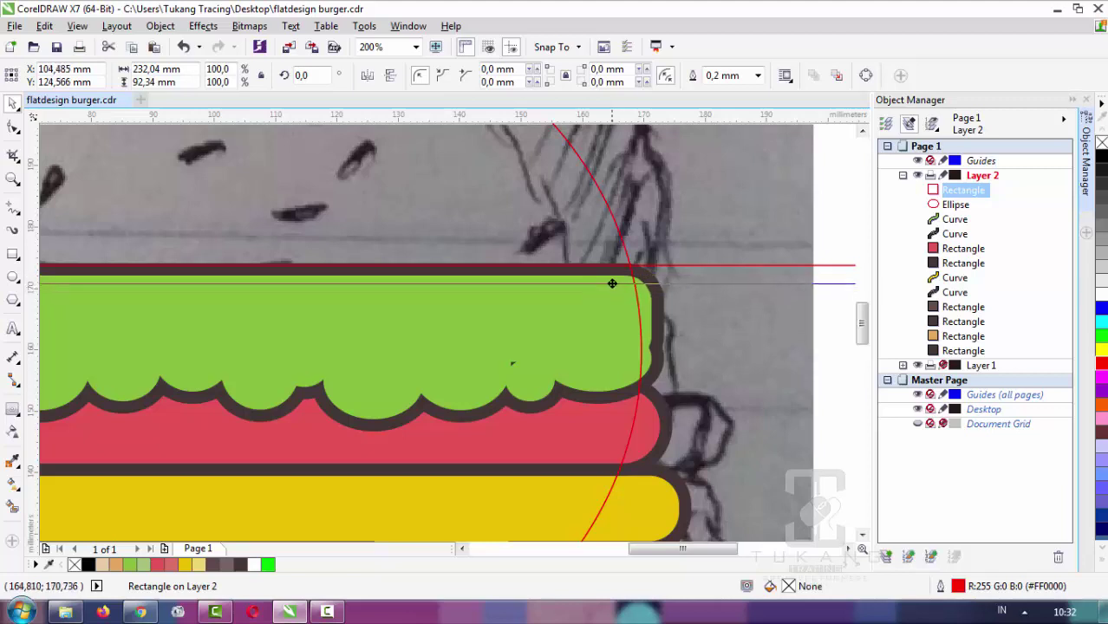
scroll(659, 265, "down", 1)
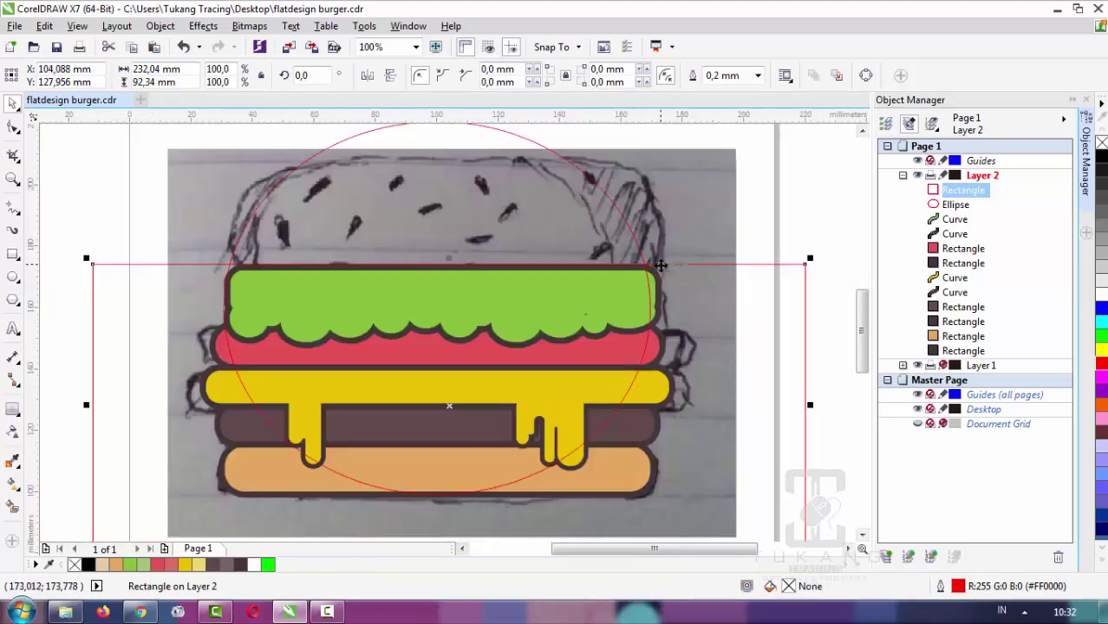
left_click_drag(661, 266, 669, 270)
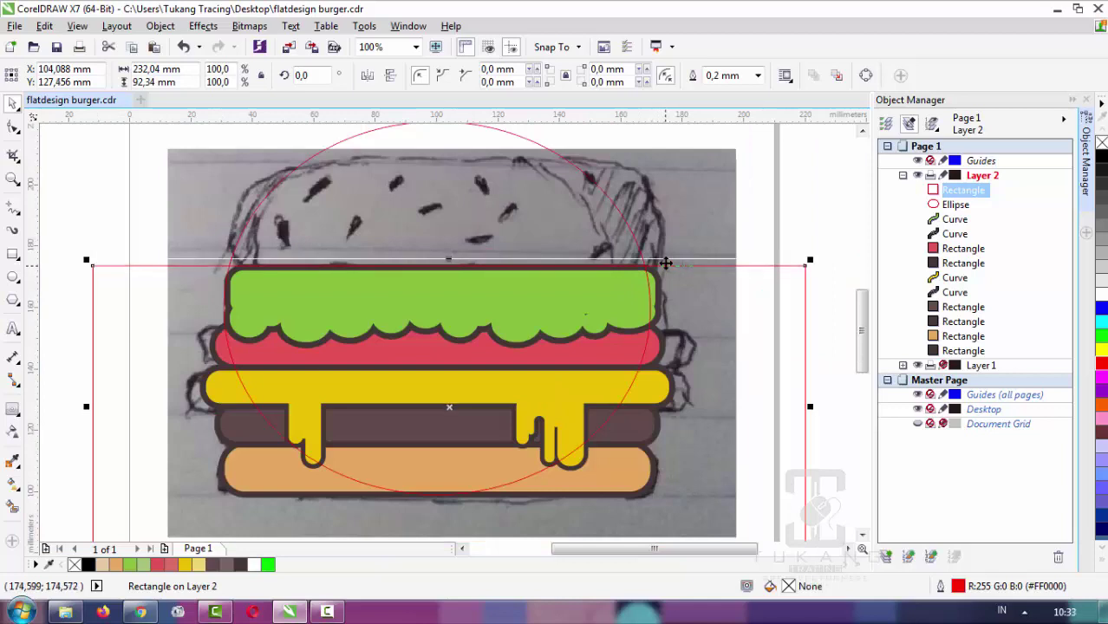
key("Up")
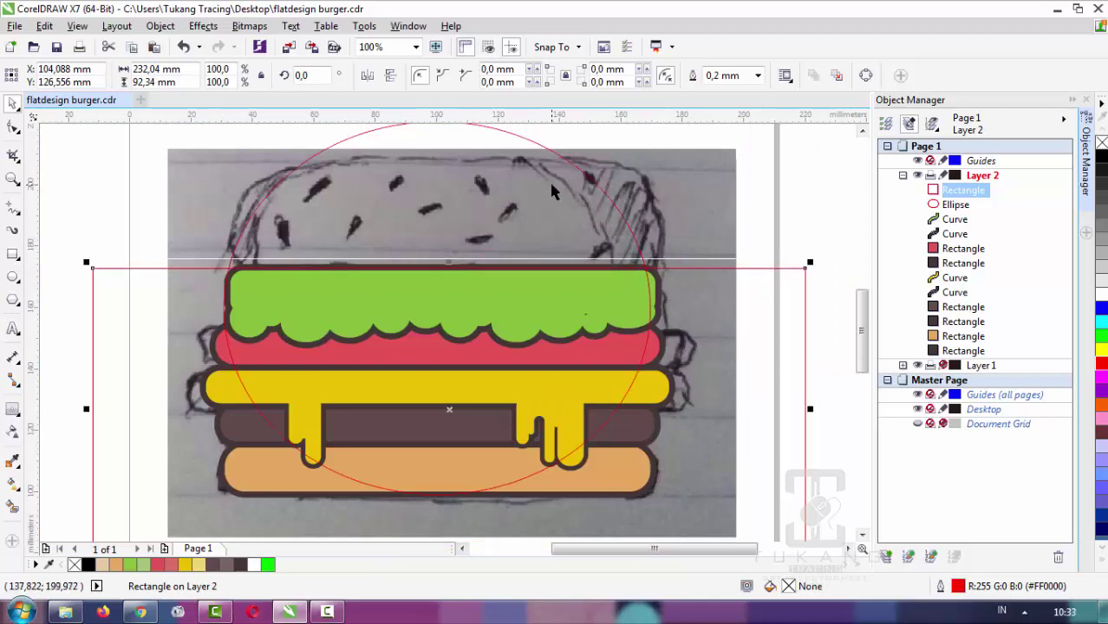
Trim the ellipse with the rectangle, then delete the rectangle
left_click(521, 136, "shift")
left_click(473, 76)
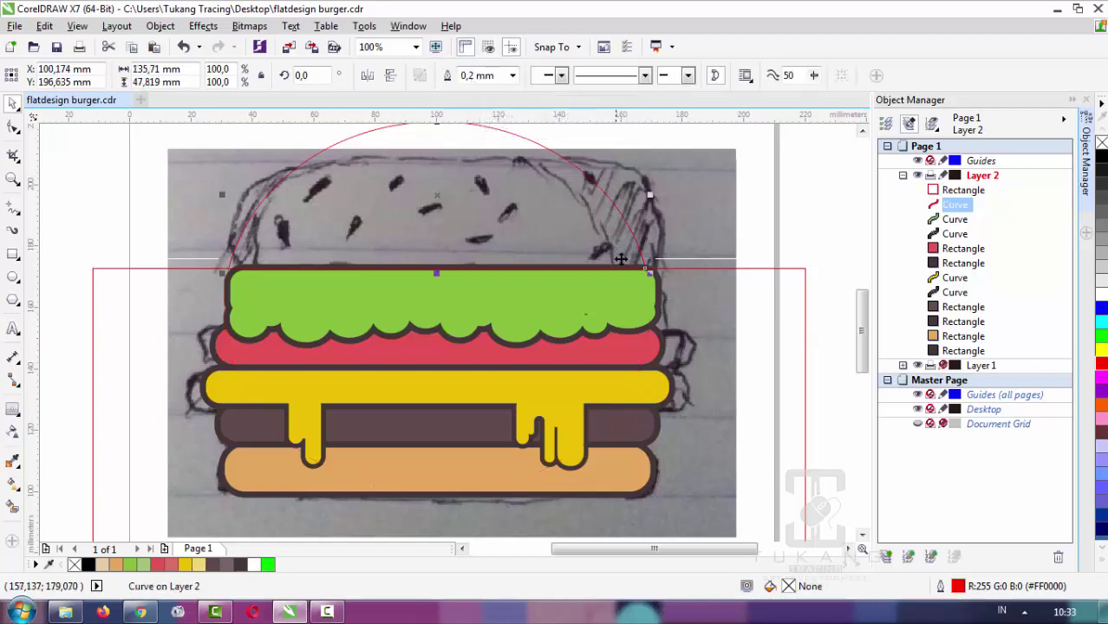
scroll(619, 277, "down", 1)
key("Delete")
scroll(577, 286, "up", 1)
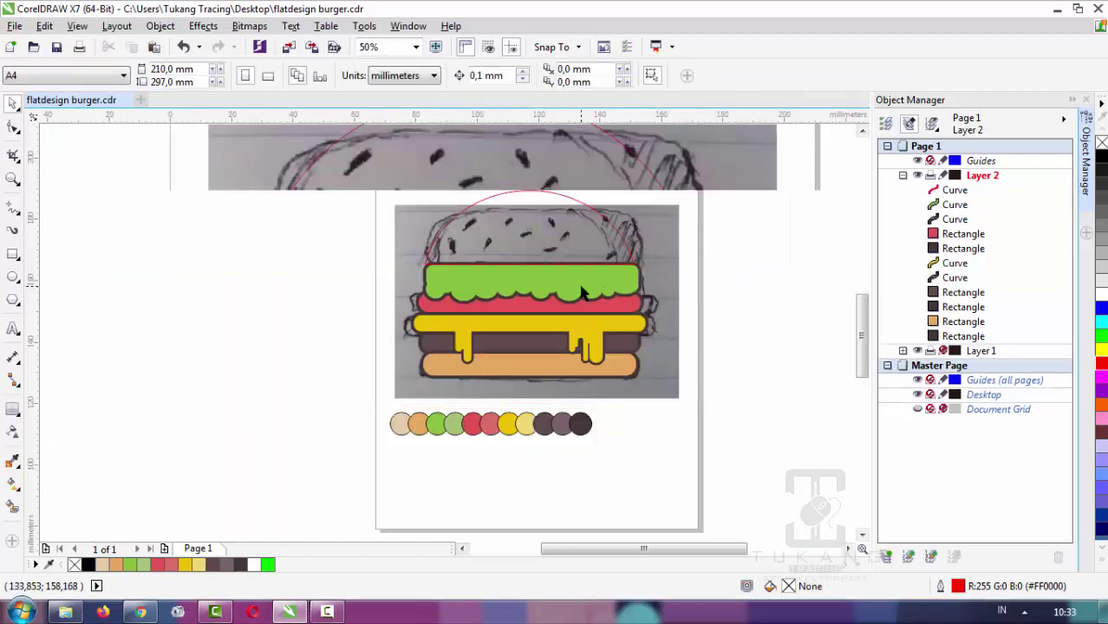
Add an outside contour to the bun dome with 2,0 mm offset and round corners
left_click(13, 410)
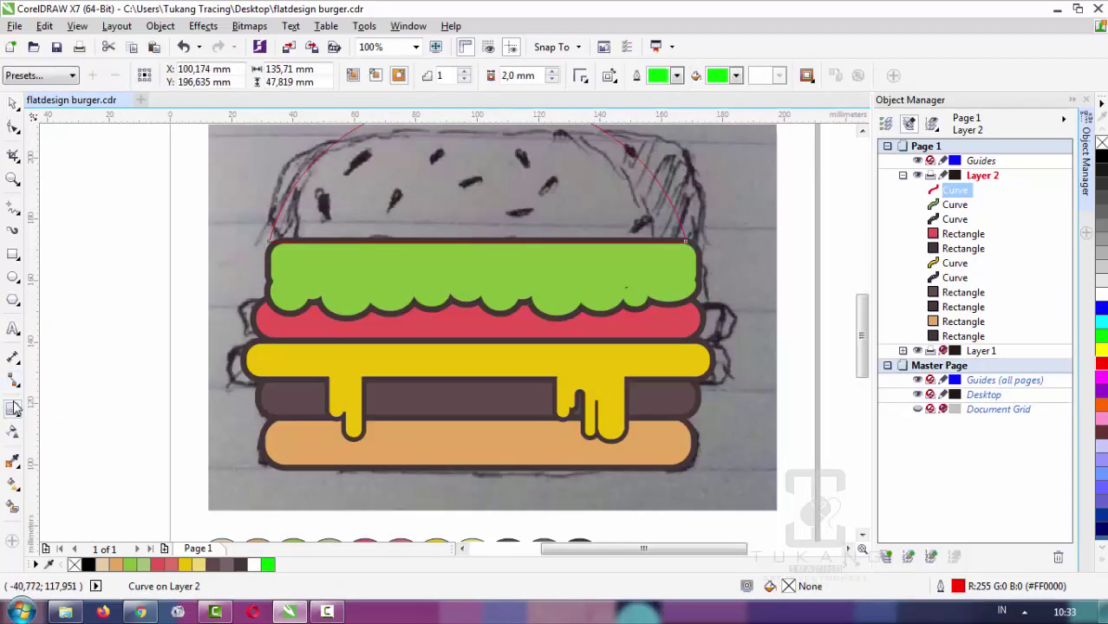
scroll(280, 252, "up", 1)
left_click_drag(287, 258, 317, 247)
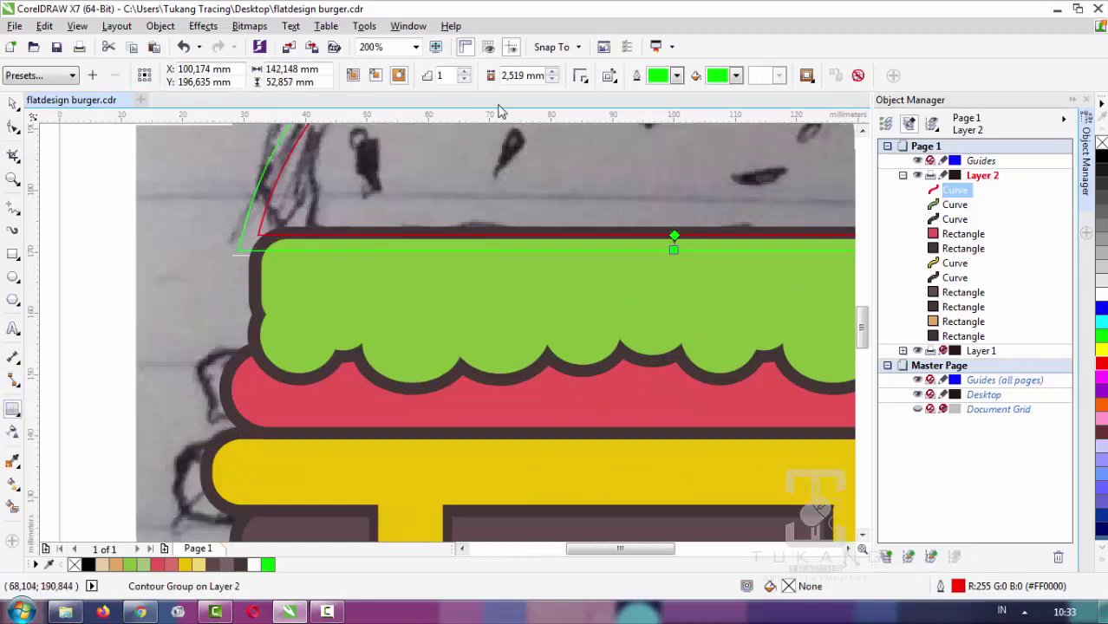
double_click(513, 76)
type("2")
key("Return")
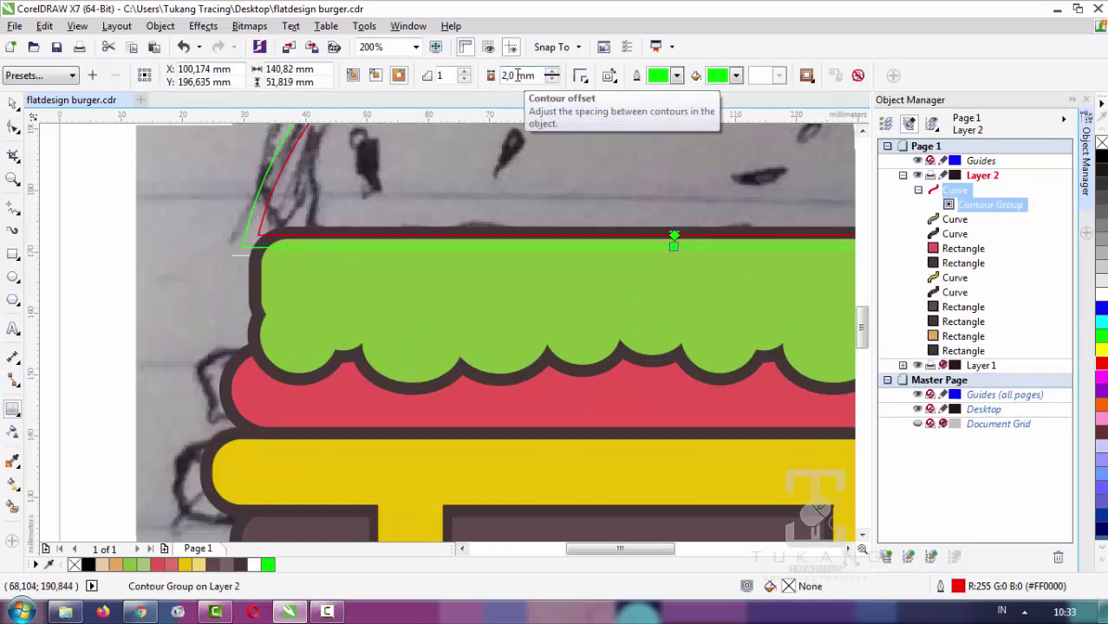
left_click(583, 79)
left_click(617, 112)
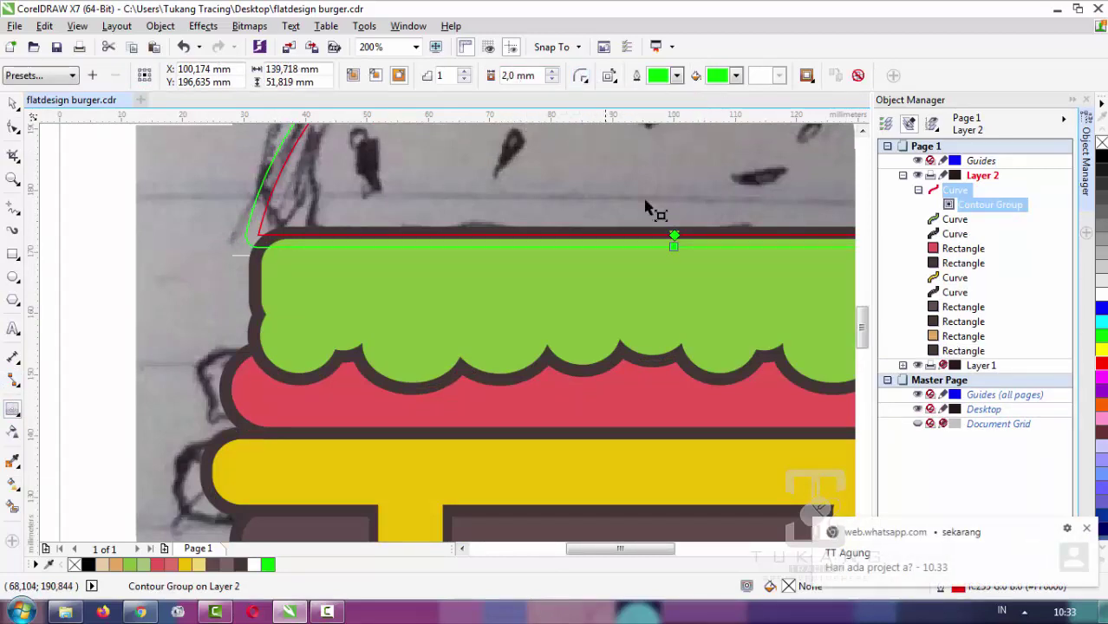
Break the contour group apart into separate curves via Object Manager
left_click(1089, 531)
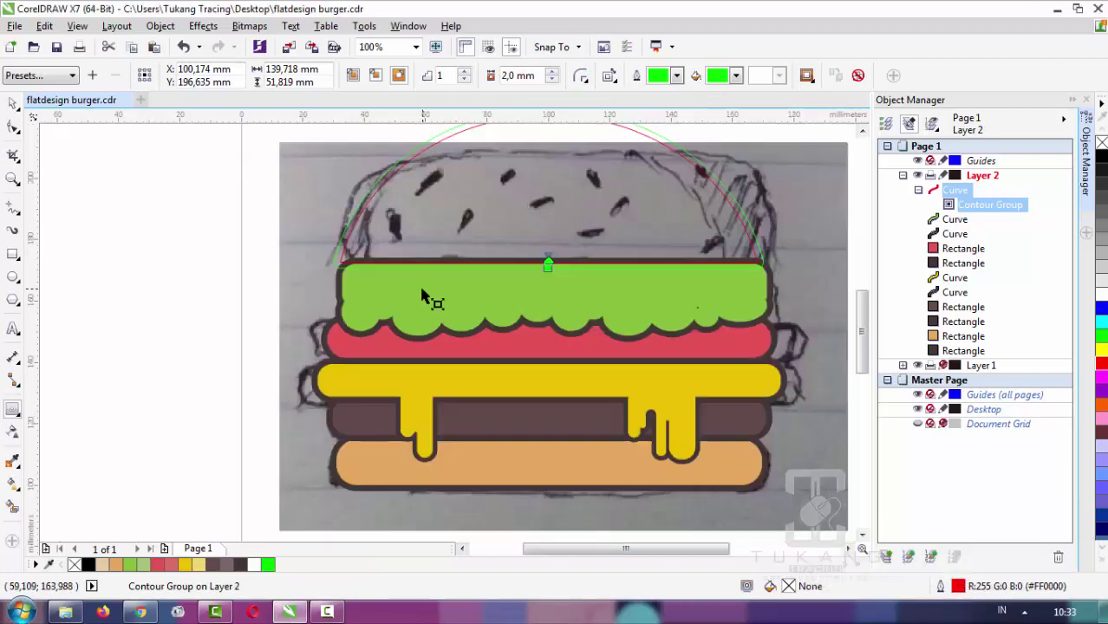
scroll(433, 298, "up", 1)
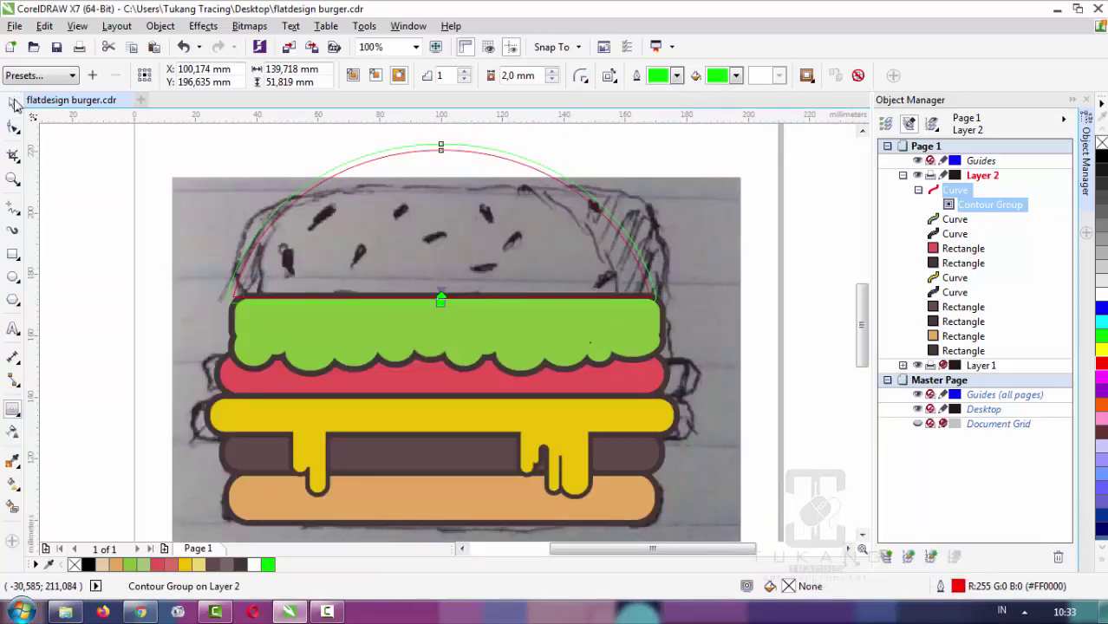
right_click(977, 208)
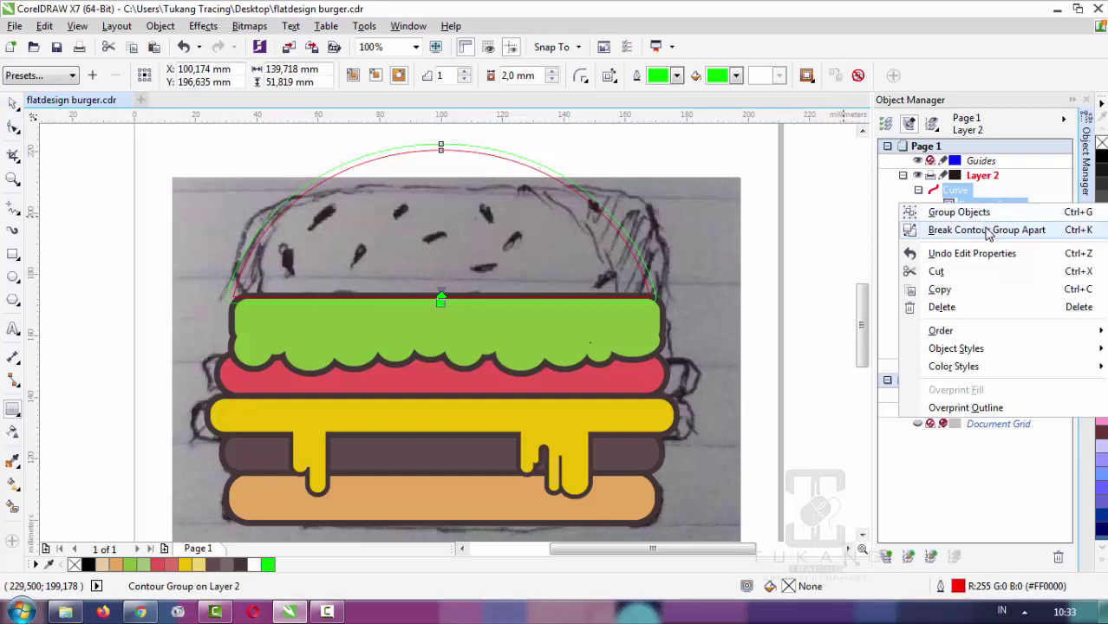
left_click(987, 229)
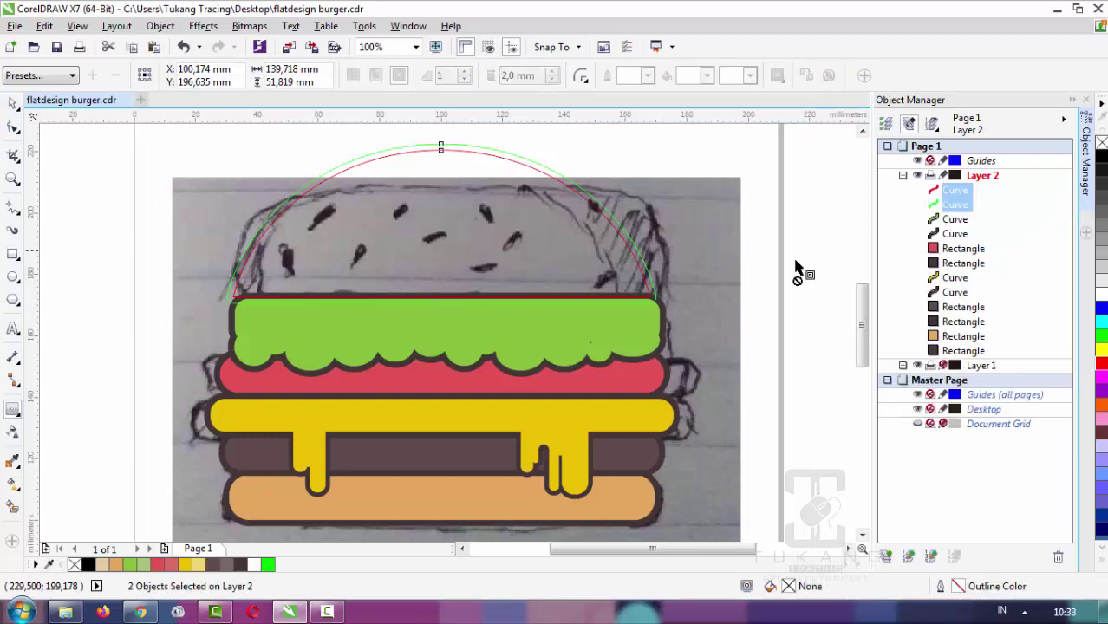
left_click(681, 293)
scroll(514, 255, "down", 2)
scroll(513, 255, "up", 2)
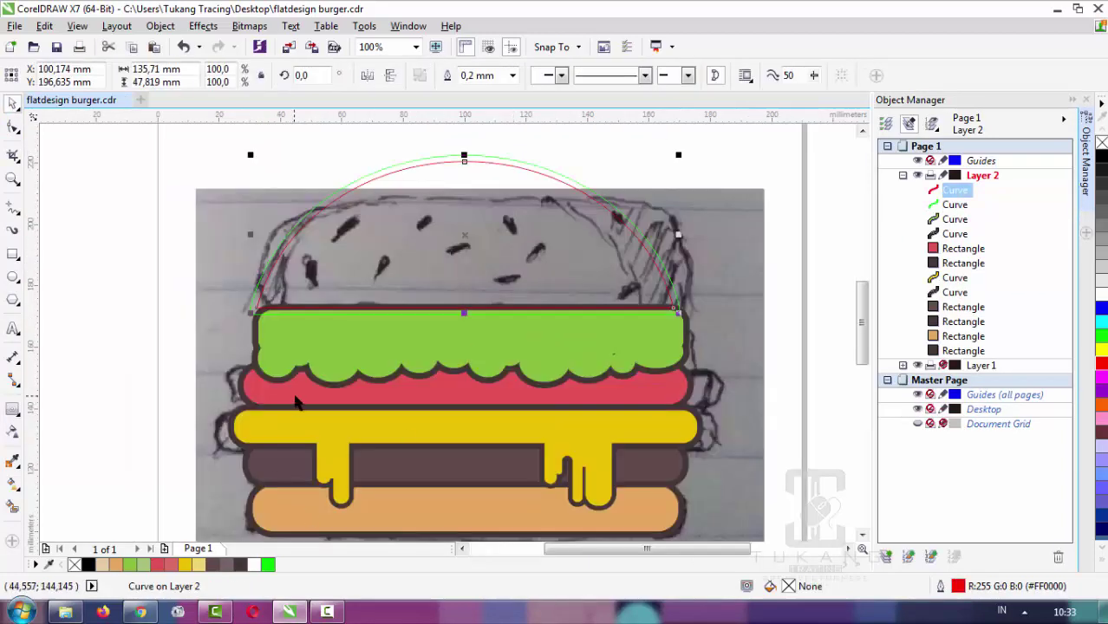
Fill the top bun with orange sampled from the bottom bun
scroll(292, 397, "down", 1)
left_click(106, 564)
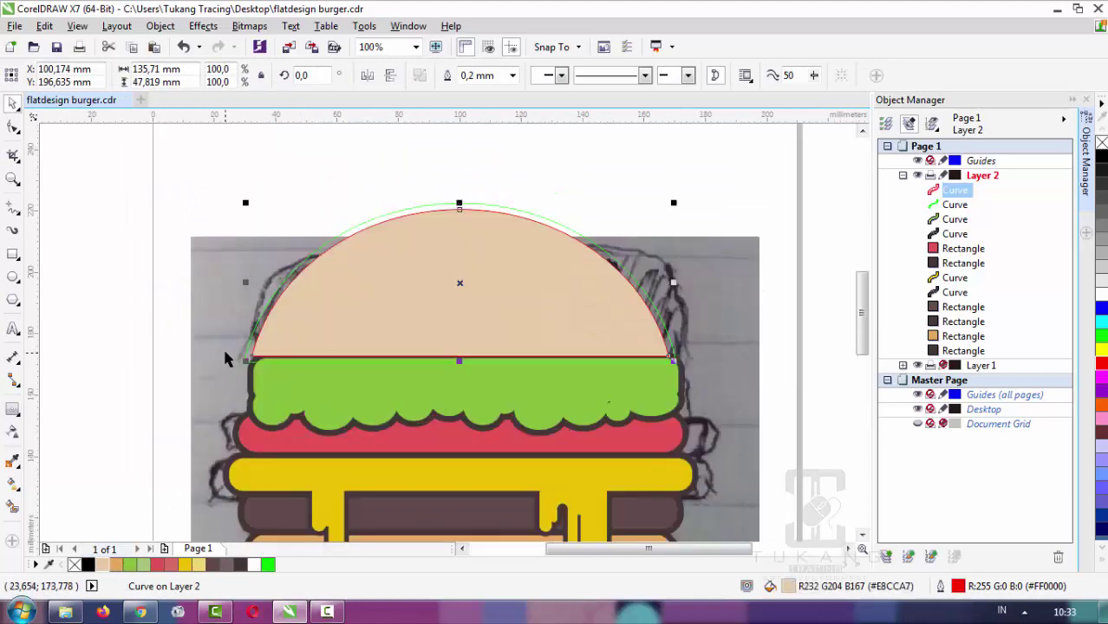
scroll(319, 417, "up", 1)
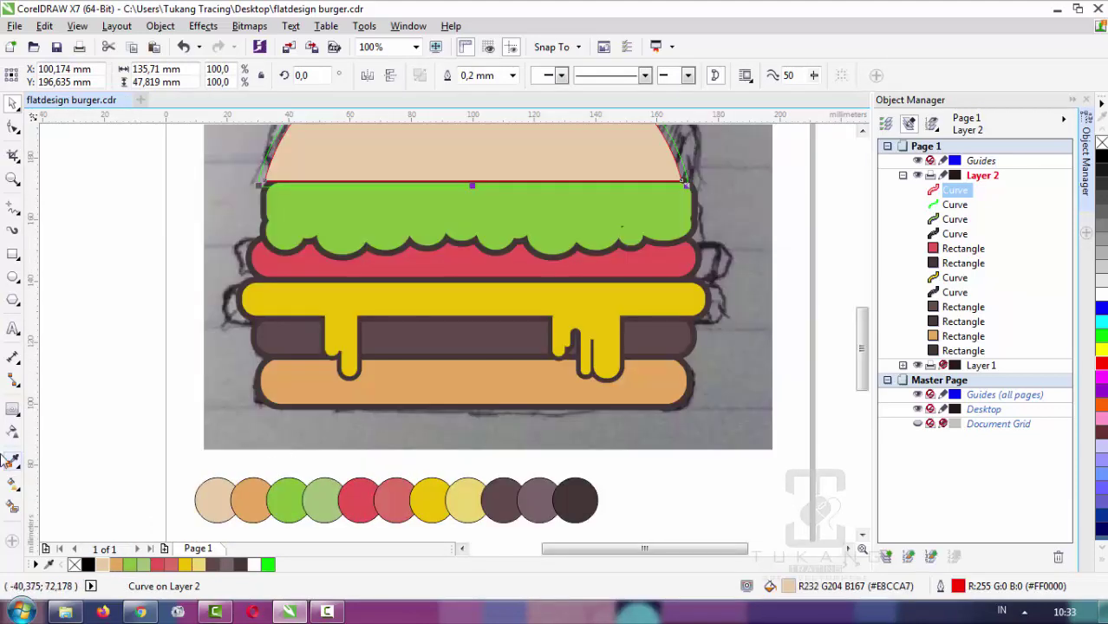
left_click(14, 464)
left_click(431, 375)
scroll(431, 371, "down", 1)
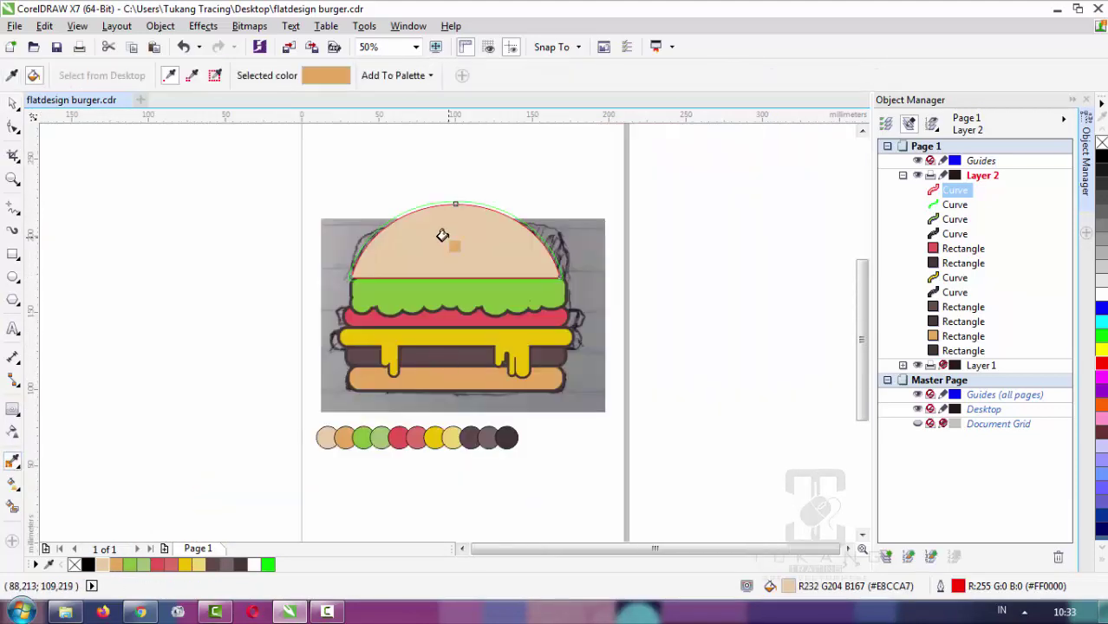
left_click(444, 238)
left_click(688, 305)
scroll(362, 300, "up", 2)
Give the green inner bun curve a dark outline
left_click(361, 305)
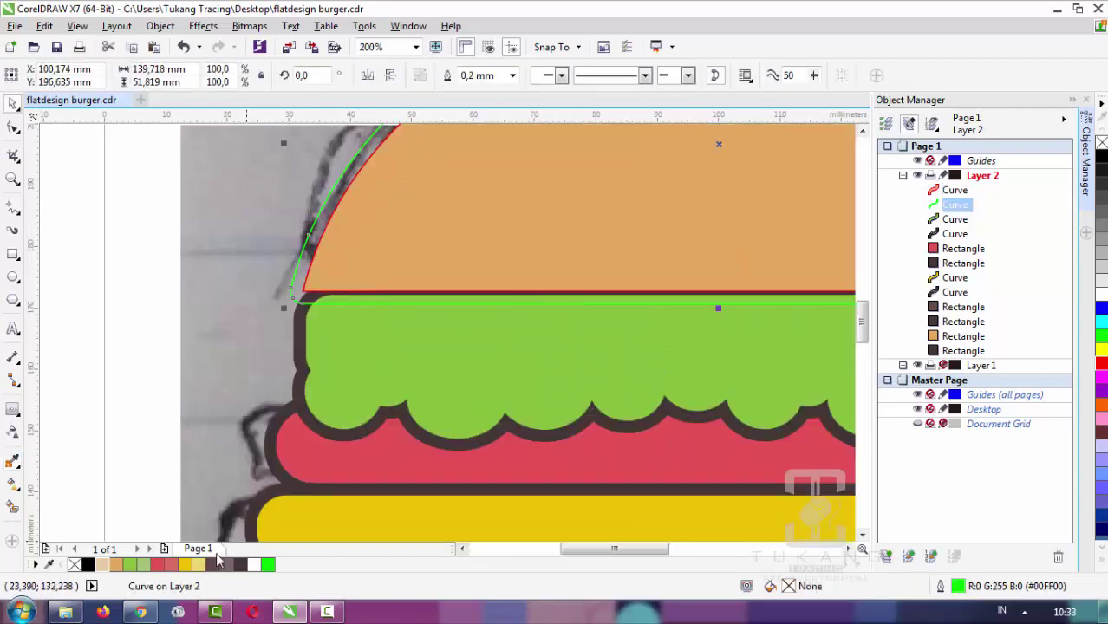
right_click(233, 566)
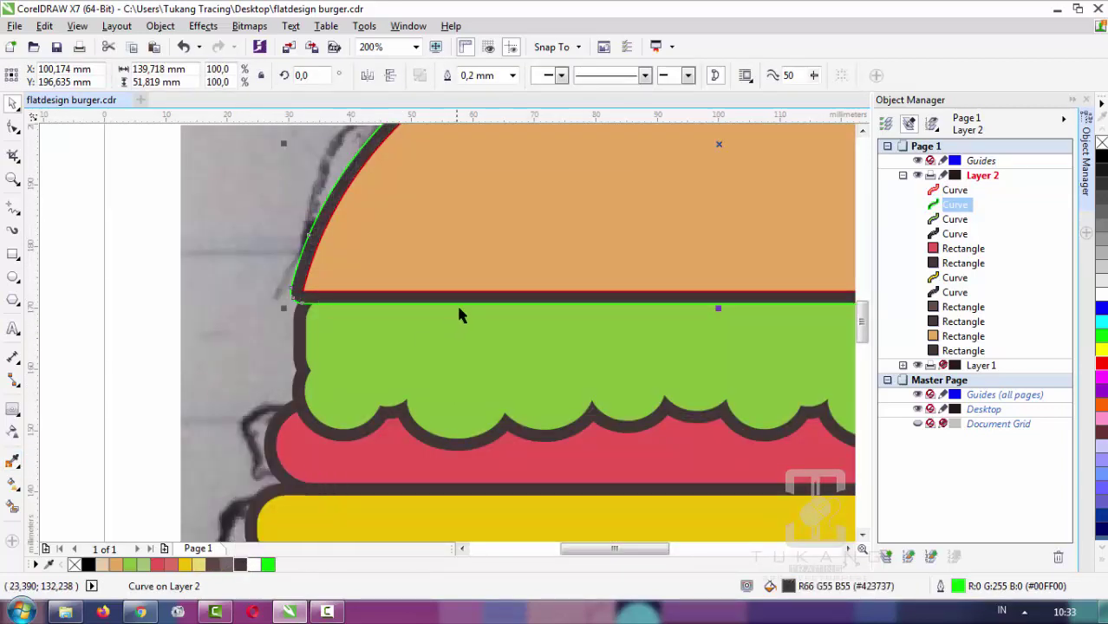
scroll(456, 303, "down", 2)
left_click(354, 260)
left_click_drag(755, 452, 751, 444)
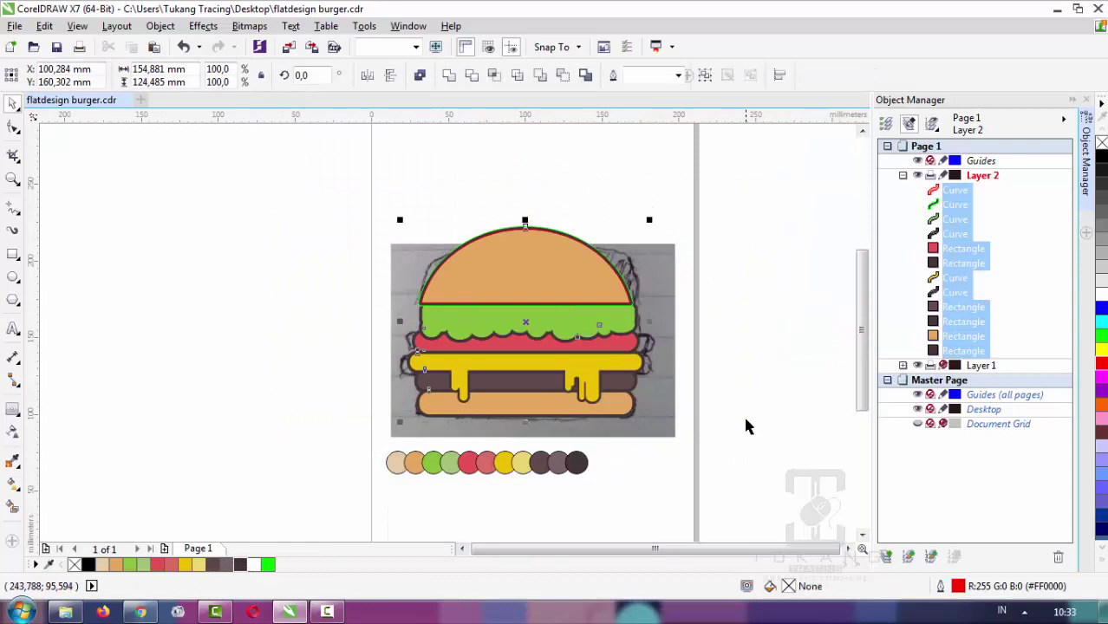
Give all burger pieces a black outline, then remove the outline from both bun curves
right_click(87, 565)
left_click(617, 290)
scroll(638, 281, "up", 2)
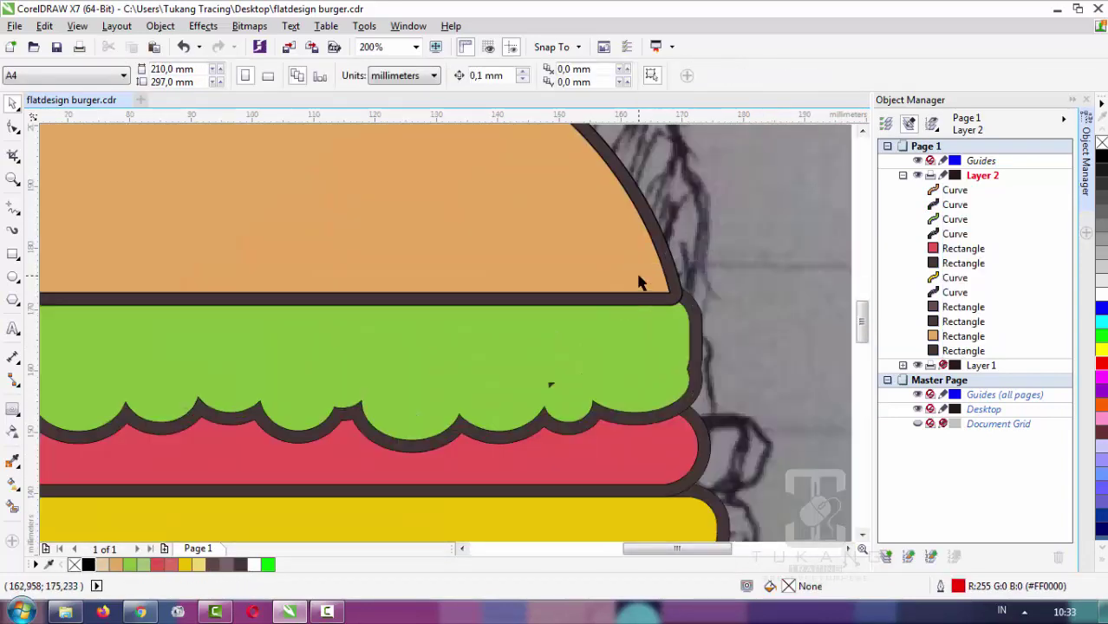
left_click(679, 297, "shift")
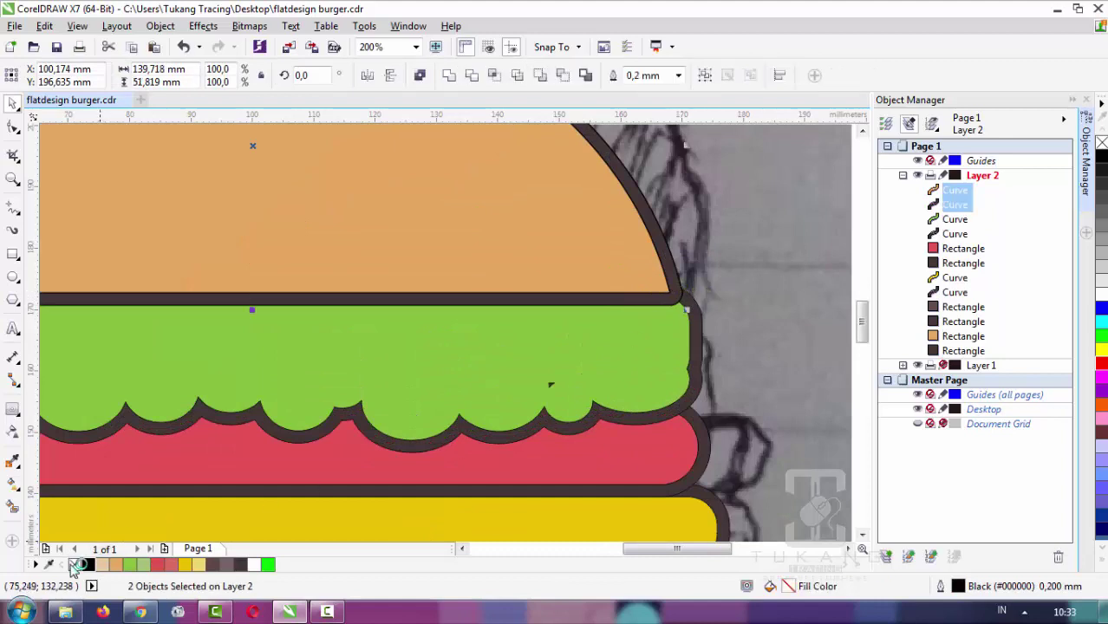
right_click(73, 566)
scroll(655, 340, "down", 2)
Remove outlines from every burger piece; a trial move left is undone
mouse_move(648, 316)
left_mouse_down()
mouse_move(352, 223)
mouse_move(763, 453)
left_mouse_up()
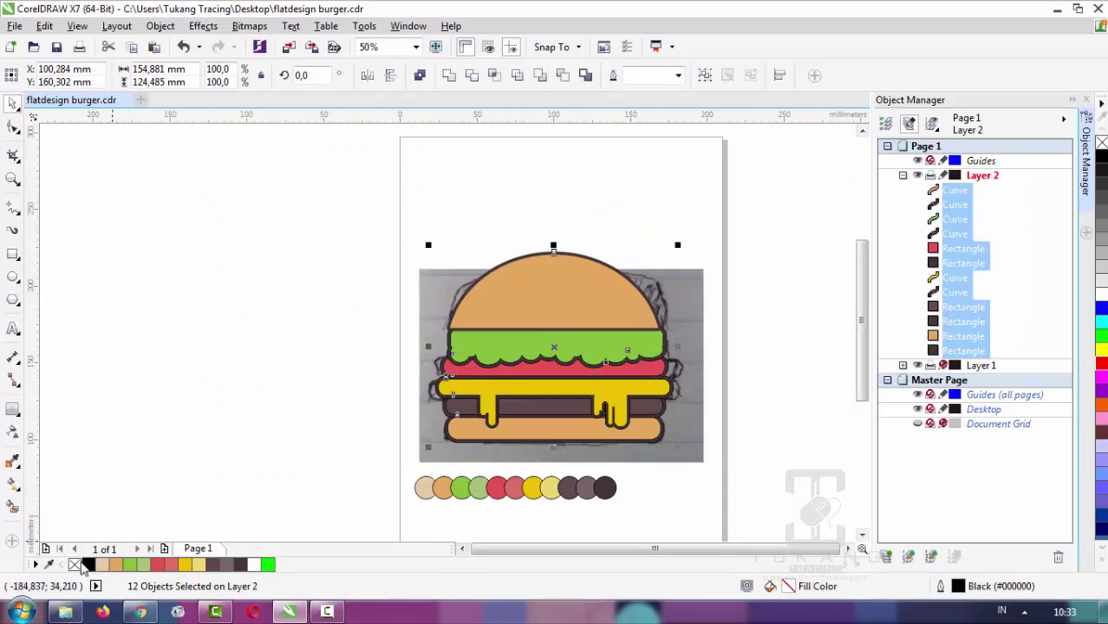
right_click(75, 565)
left_click_drag(515, 325, 353, 315)
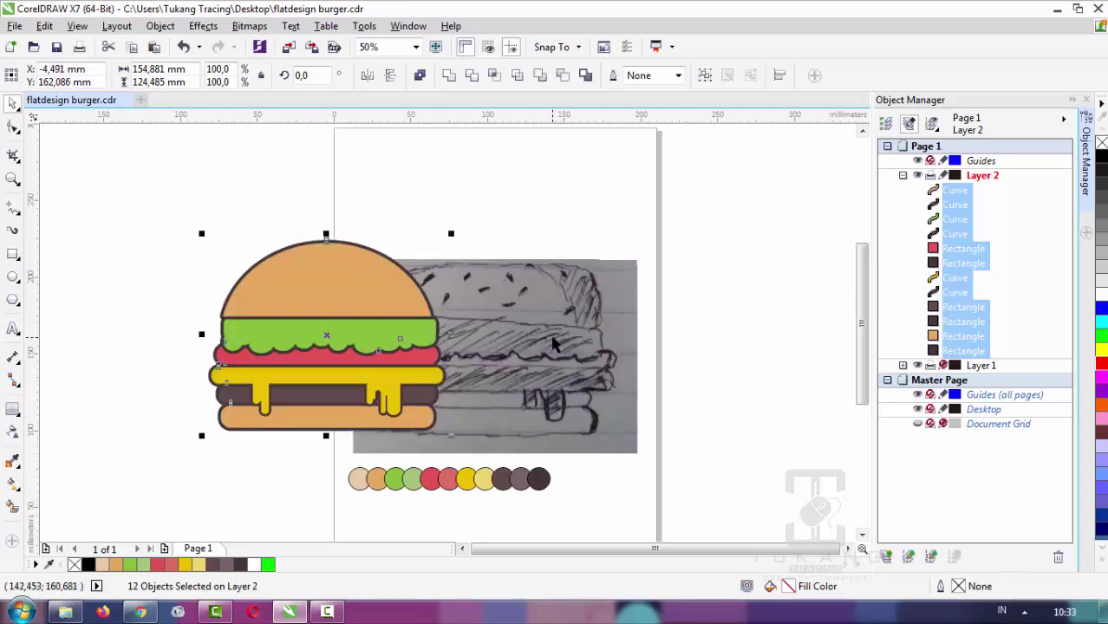
key("ctrl+z")
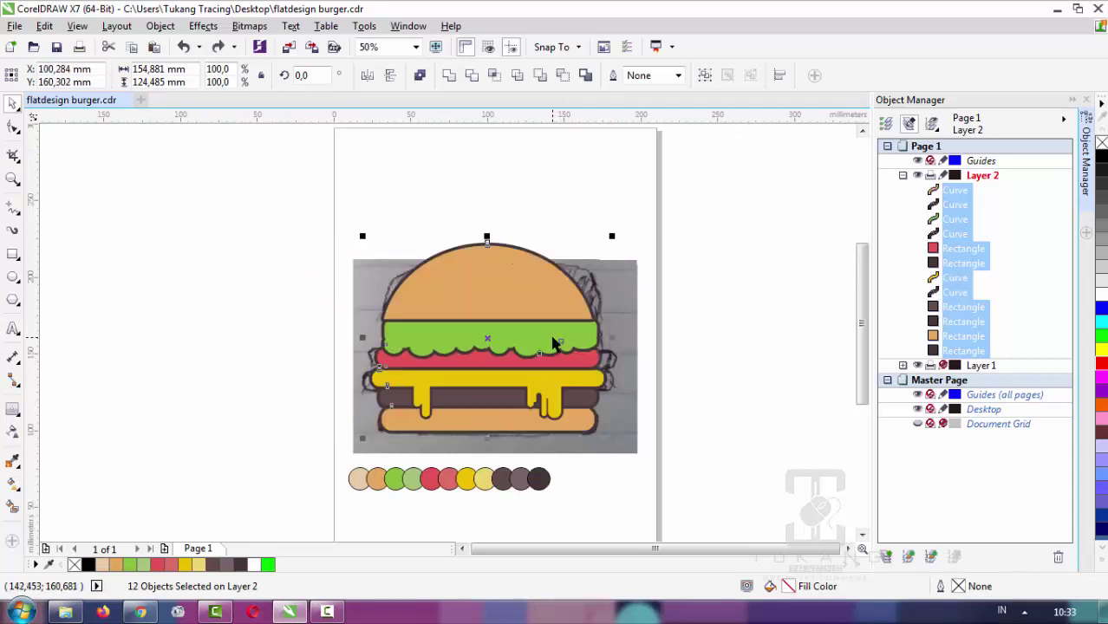
left_click(669, 334)
scroll(669, 333, "up", 2)
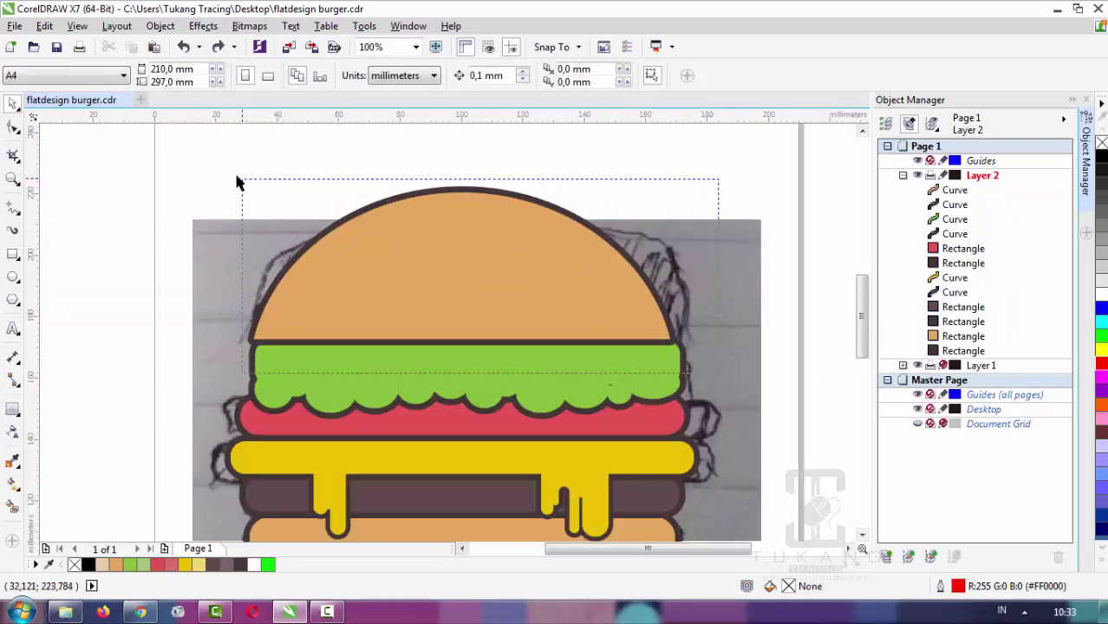
Lower both top-bun curves onto the lettuce, widen them, and adjust their top and bottom edges
left_click_drag(716, 360, 240, 181)
left_click_drag(542, 269, 542, 280)
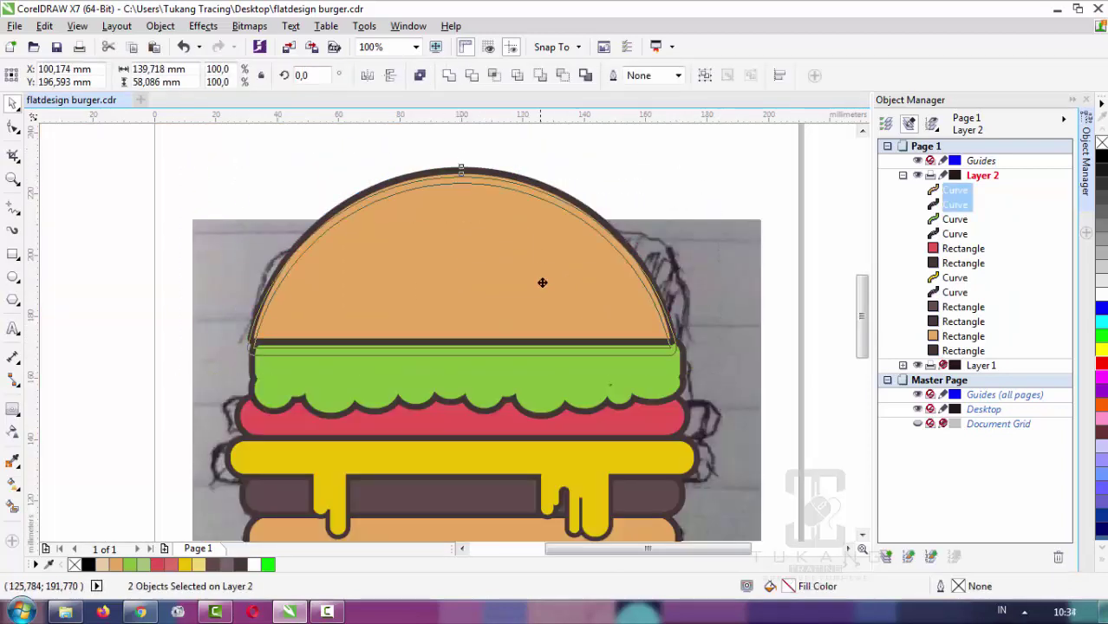
left_click_drag(681, 269, 688, 272)
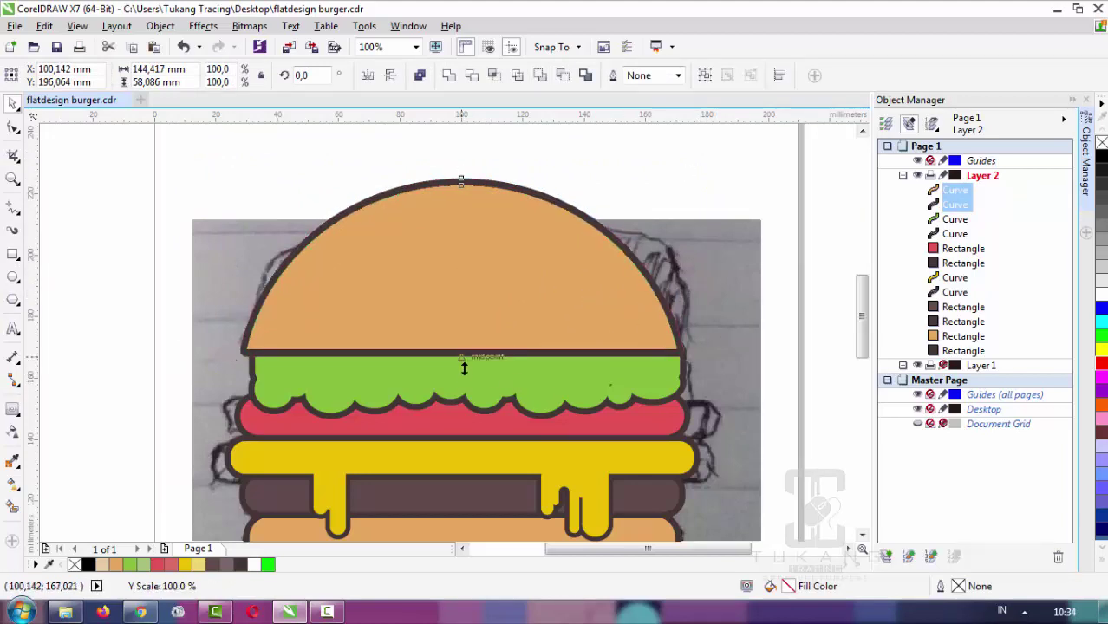
left_click_drag(461, 373, 462, 391)
mouse_move(461, 173)
left_mouse_down()
mouse_move(464, 164)
mouse_move(463, 200)
left_mouse_up()
scroll(502, 217, "down", 2)
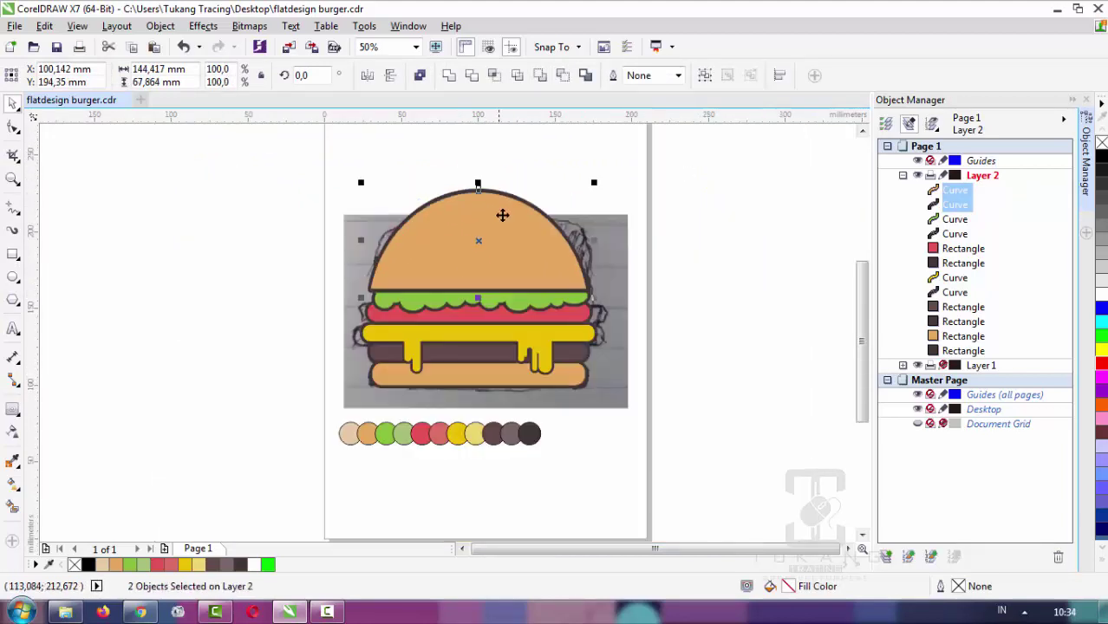
left_click_drag(277, 174, 637, 397)
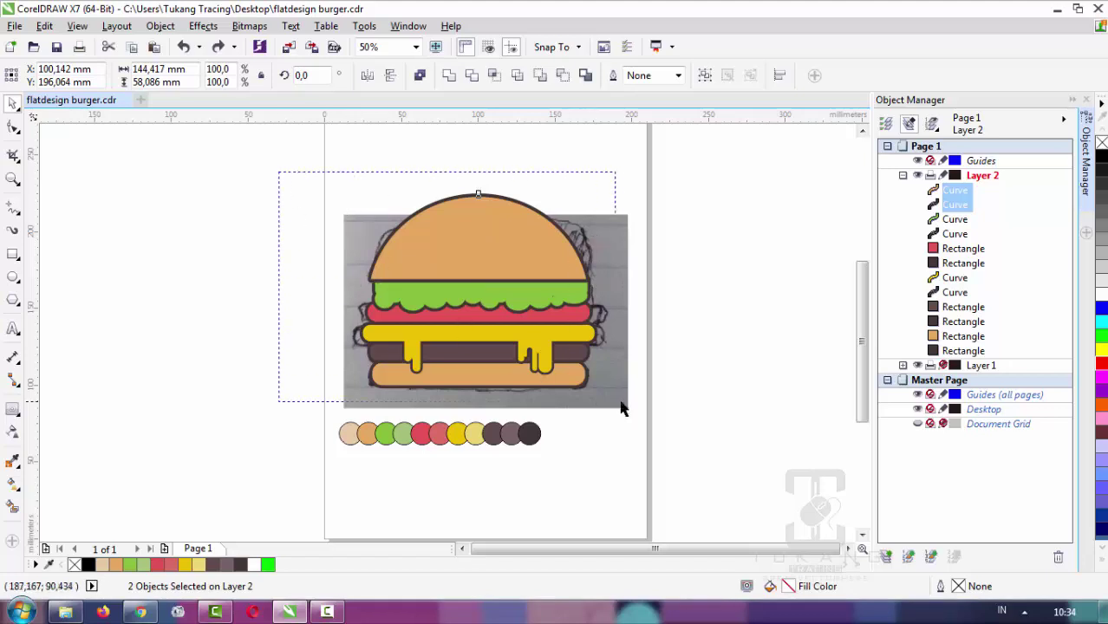
left_click(655, 392)
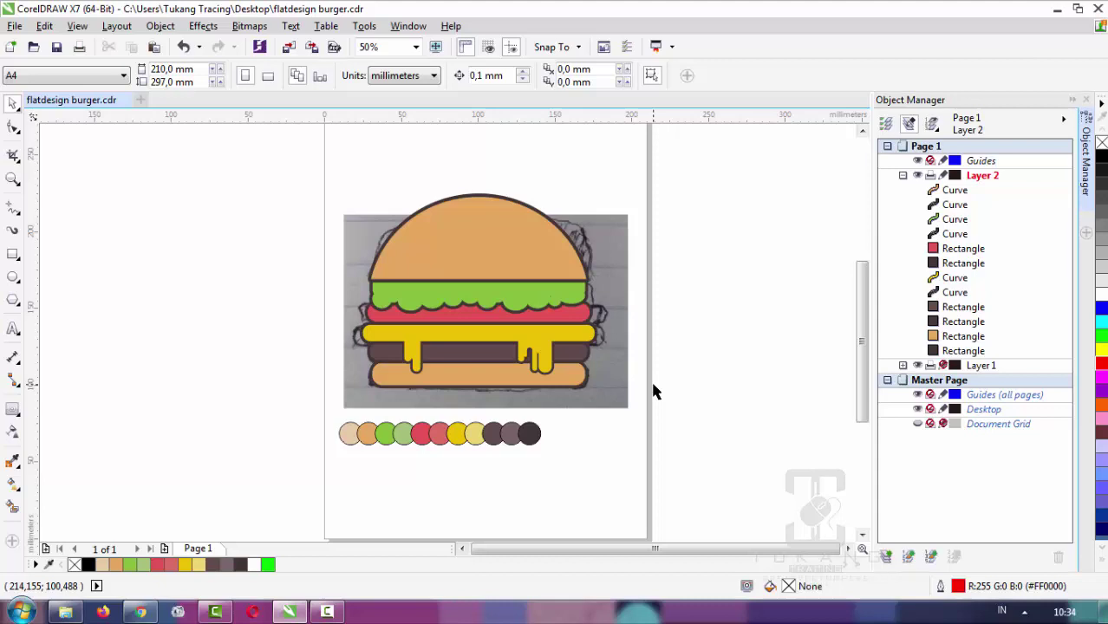
Undo an accidental move of the burger pieces while selecting them
left_click(14, 278)
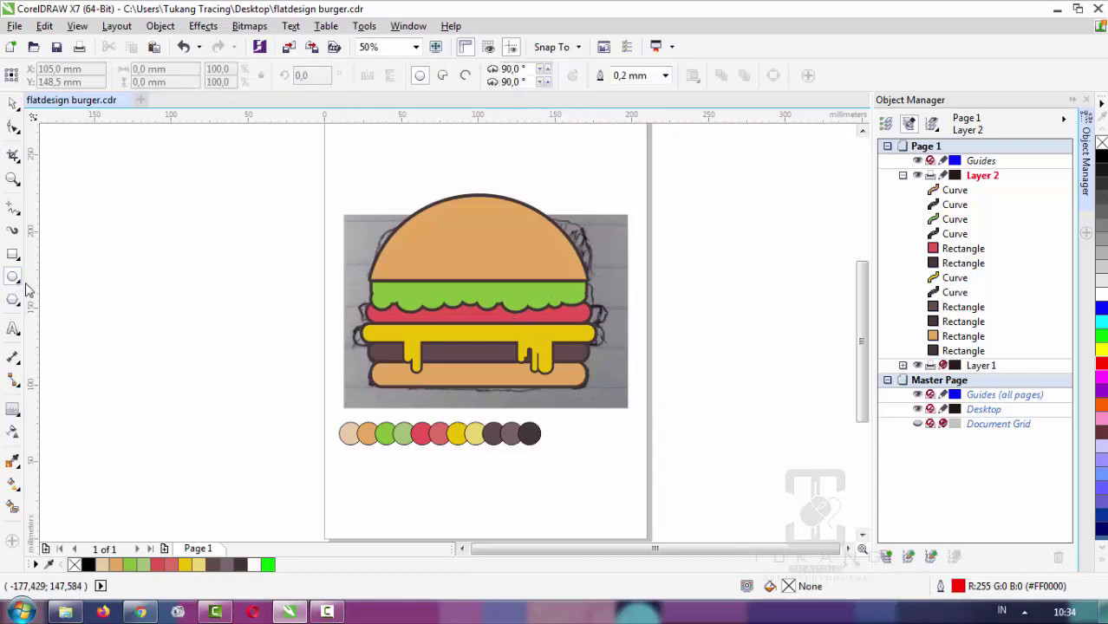
key("space")
mouse_move(348, 225)
left_mouse_down()
mouse_move(592, 390)
mouse_move(547, 435)
left_mouse_up()
key("ctrl+z")
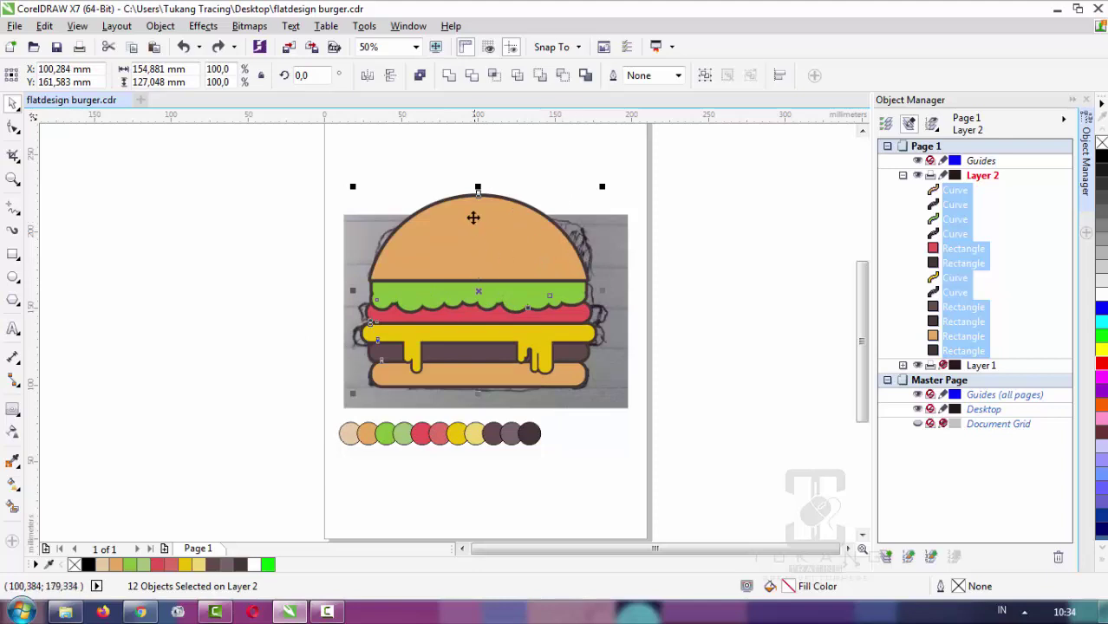
scroll(473, 218, "up", 1)
Draw a small sesame-seed ellipse on the top bun and tilt it about 27 degrees
left_click(13, 277)
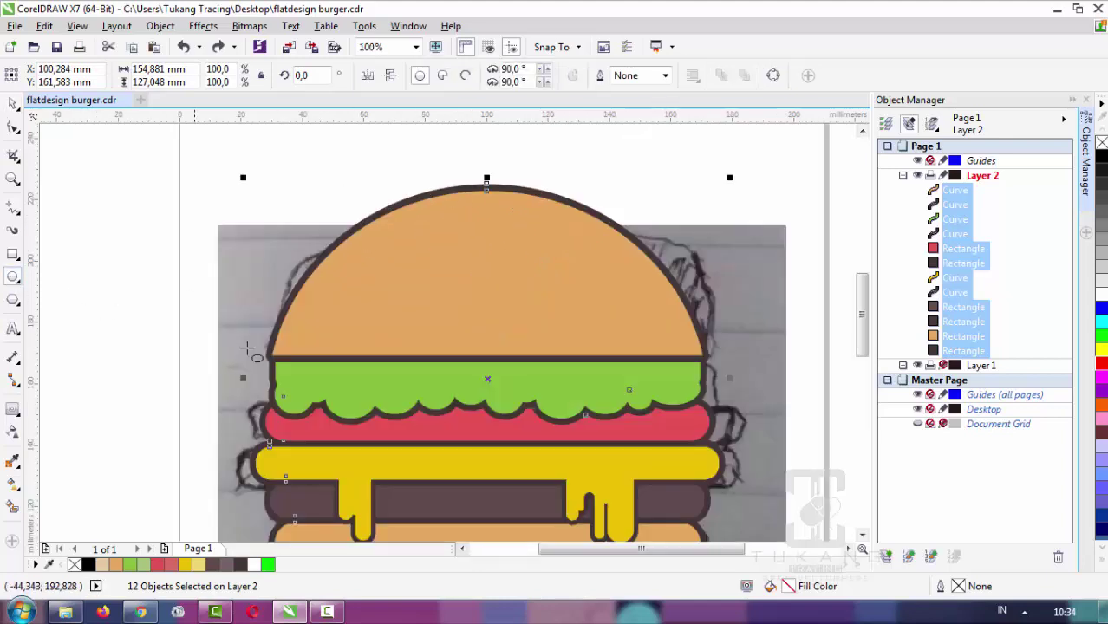
scroll(316, 312, "up", 1)
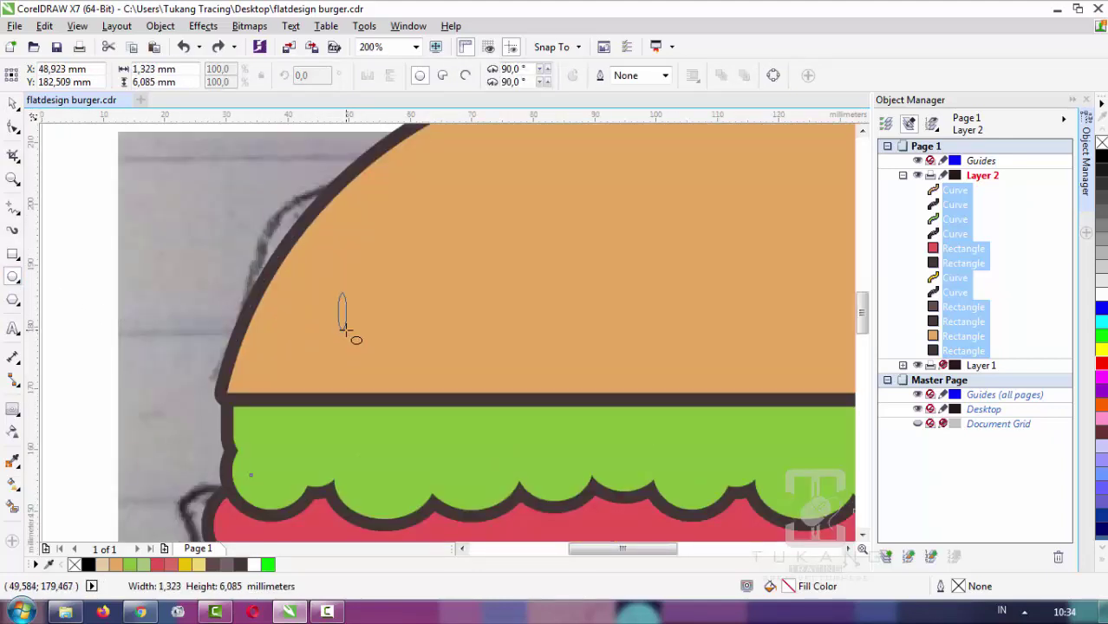
left_click(13, 102)
mouse_move(339, 328)
left_mouse_down()
mouse_move(351, 335)
mouse_move(373, 321)
left_mouse_up()
scroll(332, 310, "up", 1)
left_click(355, 315)
left_click_drag(371, 281, 351, 279)
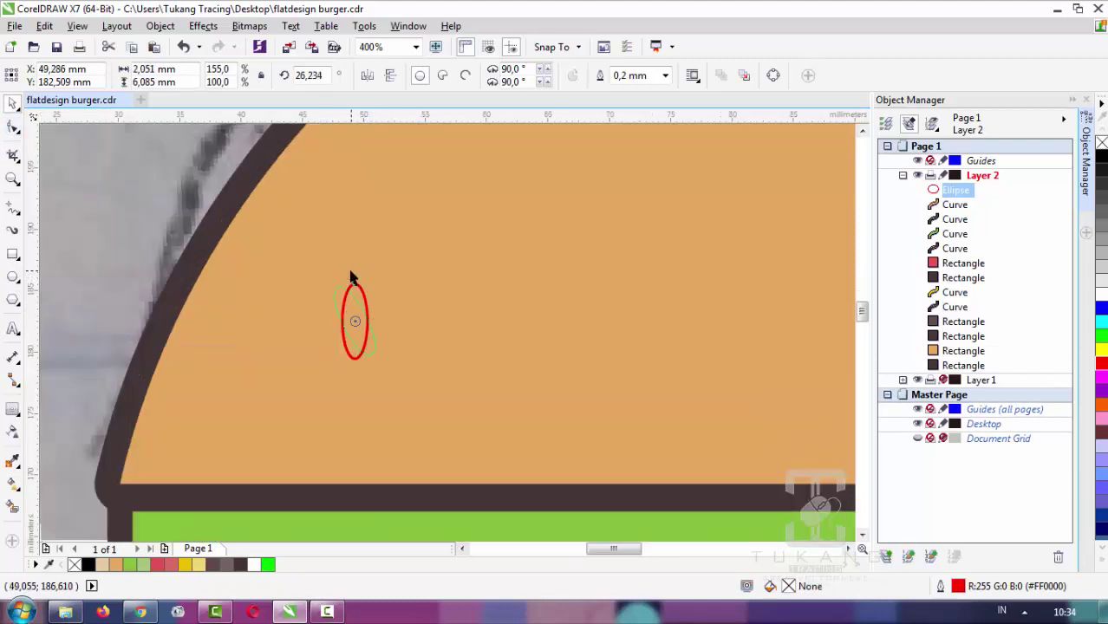
scroll(355, 321, "down", 1)
left_click(354, 315)
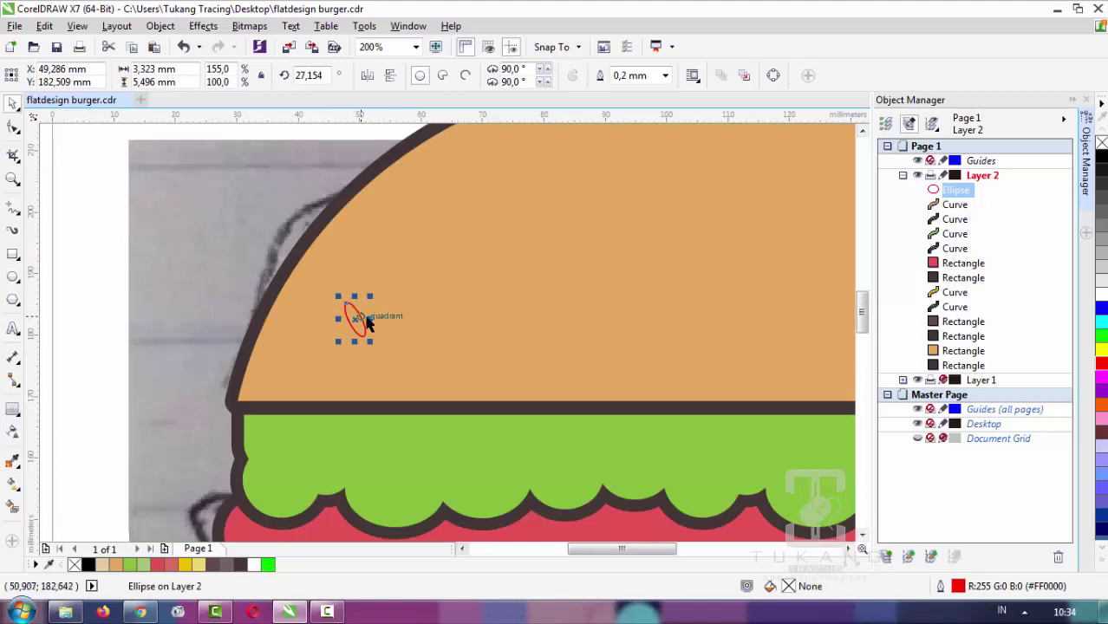
scroll(357, 314, "up", 1)
mouse_move(369, 321)
left_mouse_down()
mouse_move(378, 321)
mouse_move(369, 323)
mouse_move(370, 296)
mouse_move(384, 264)
mouse_move(403, 278)
mouse_move(383, 287)
mouse_move(458, 379)
mouse_move(435, 423)
mouse_move(471, 298)
mouse_move(511, 215)
mouse_move(569, 324)
mouse_move(586, 327)
mouse_move(671, 427)
mouse_move(681, 371)
left_mouse_up()
key("ctrl+z")
key("ctrl+z")
scroll(355, 324, "down", 2)
Duplicate the seed several times, placing and rotating each copy across the bun
key("ctrl+d")
scroll(392, 260, "up", 1)
key("ctrl+d")
left_click(435, 423)
key("ctrl+d")
key("ctrl+d")
left_click(569, 323)
left_click(587, 328)
key("ctrl+d")
left_click(664, 421)
Add more seed copies at varied angles, including one near the bun's lower edge
key("ctrl+d")
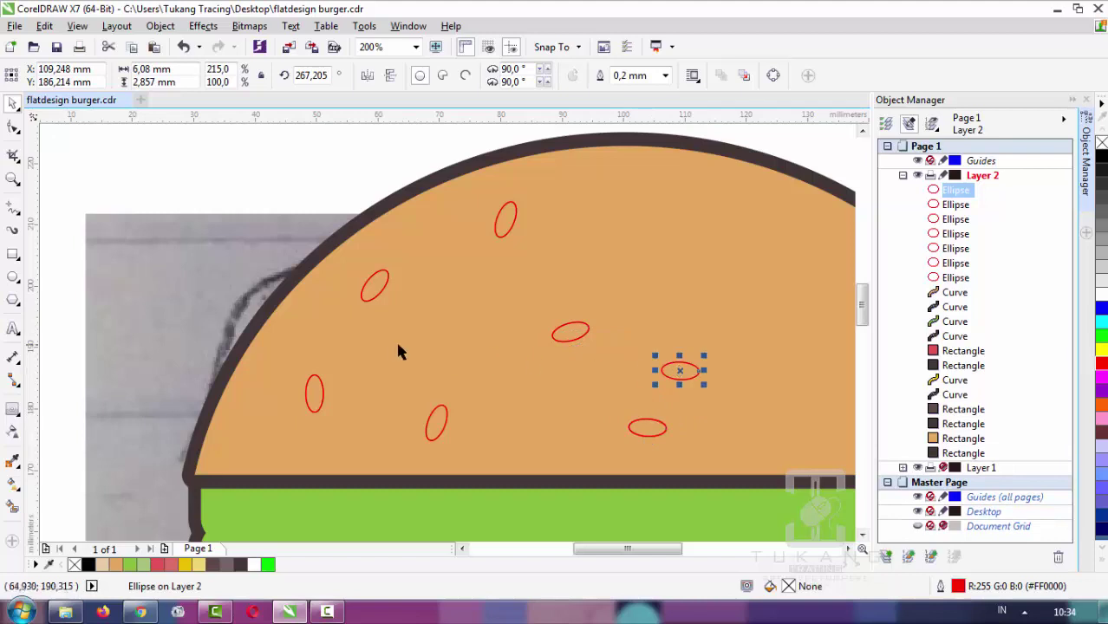
scroll(398, 350, "down", 2)
scroll(525, 351, "up", 2)
left_click(536, 361)
mouse_move(566, 350)
left_mouse_down()
mouse_move(552, 358)
mouse_move(536, 204)
mouse_move(549, 223)
mouse_move(717, 230)
mouse_move(738, 239)
mouse_move(704, 407)
mouse_move(725, 418)
left_mouse_up()
key("ctrl+d")
left_click(536, 204)
left_click(540, 214)
key("ctrl+d")
left_click(713, 229)
left_click(713, 229)
key("ctrl+d")
left_click(709, 328)
left_click(713, 326)
key("ctrl+d")
left_click(701, 406)
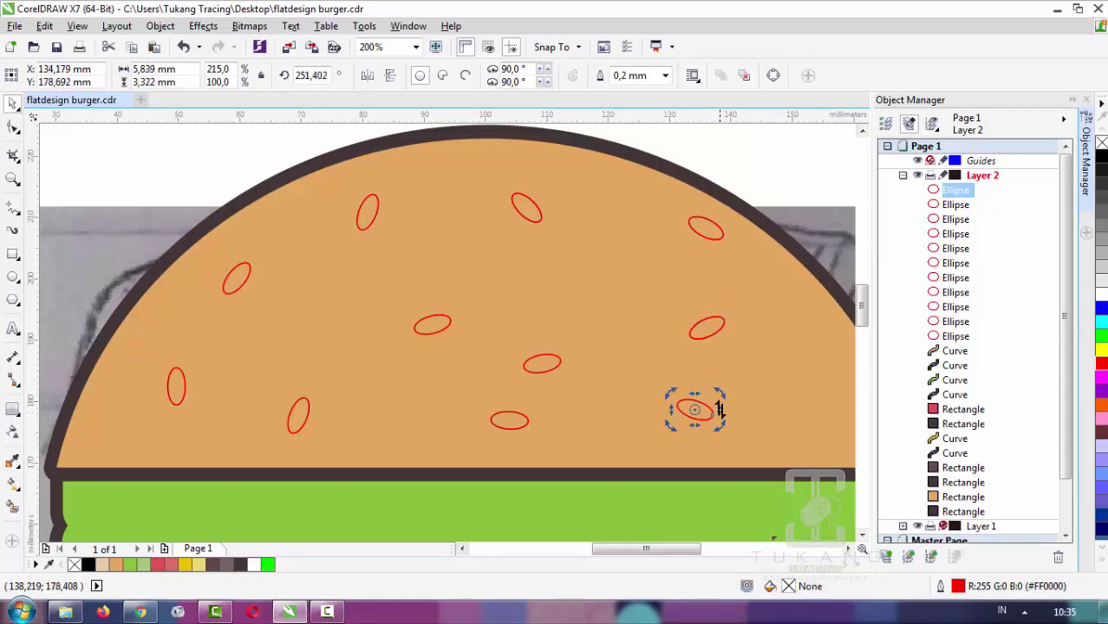
Duplicate the upper-right seed and move the copy to the bun's lower right
scroll(626, 309, "down", 2)
scroll(670, 311, "up", 1)
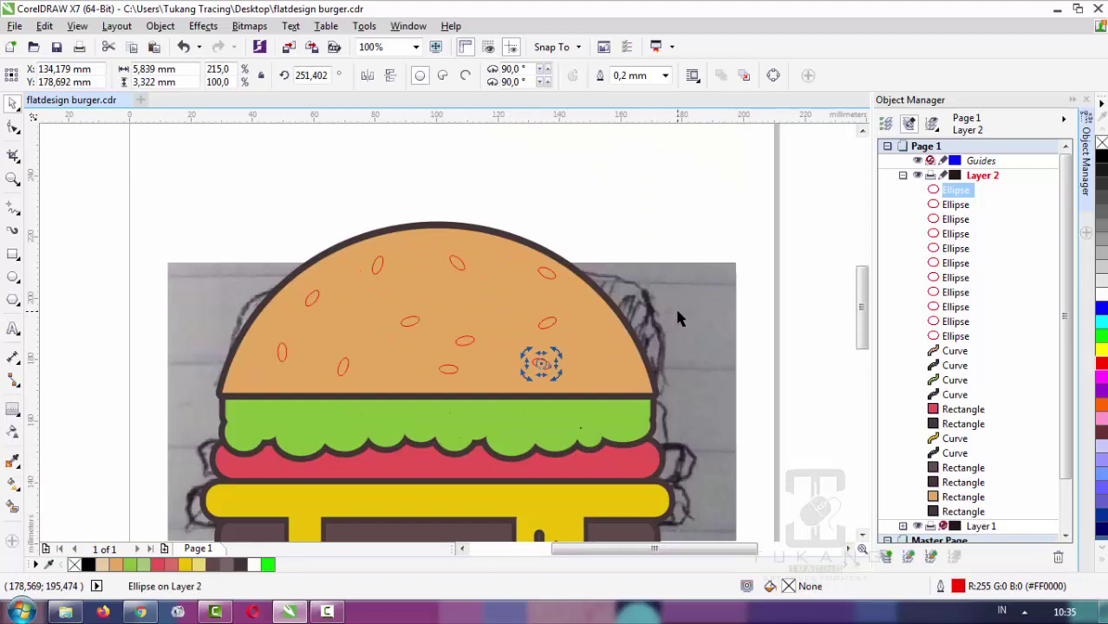
left_click(679, 320)
left_click(549, 273)
key("ctrl+d")
mouse_move(549, 274)
left_mouse_down()
mouse_move(632, 385)
mouse_move(189, 193)
left_mouse_up()
left_click(611, 357)
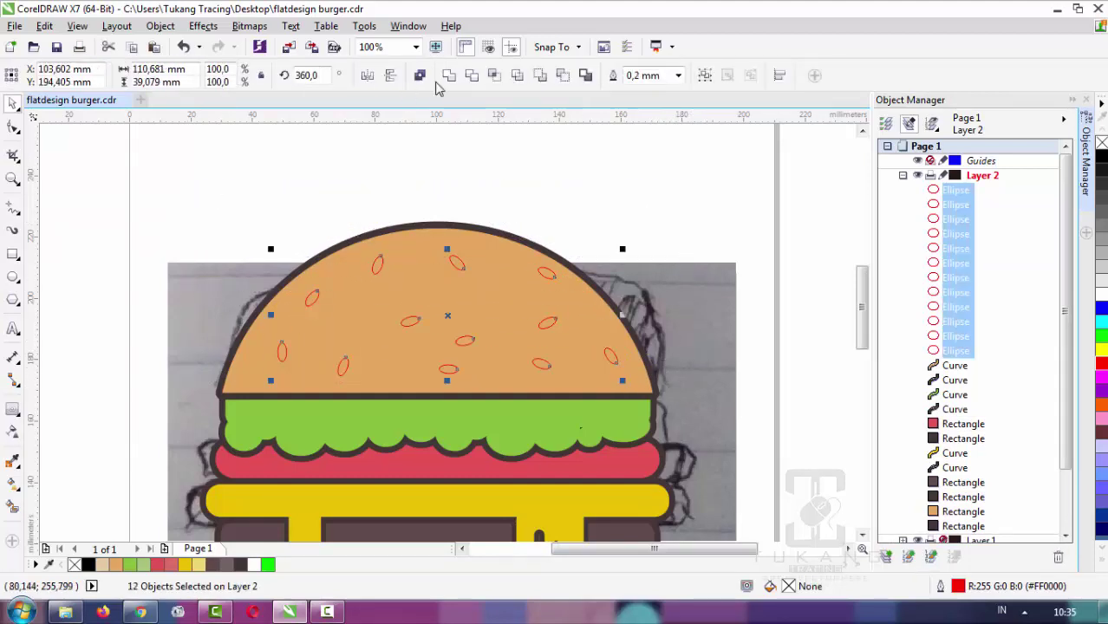
Combine the twelve sesame seeds into one curve filled light beige with no red outline
key("ctrl+l")
scroll(457, 301, "down", 1)
scroll(464, 343, "up", 1)
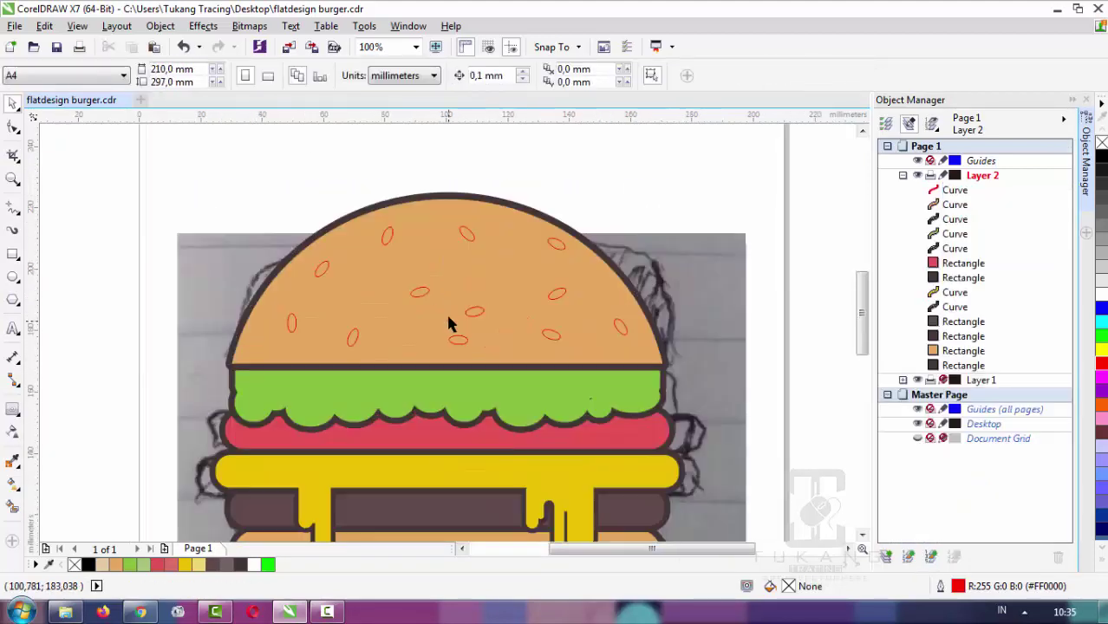
left_click(457, 340)
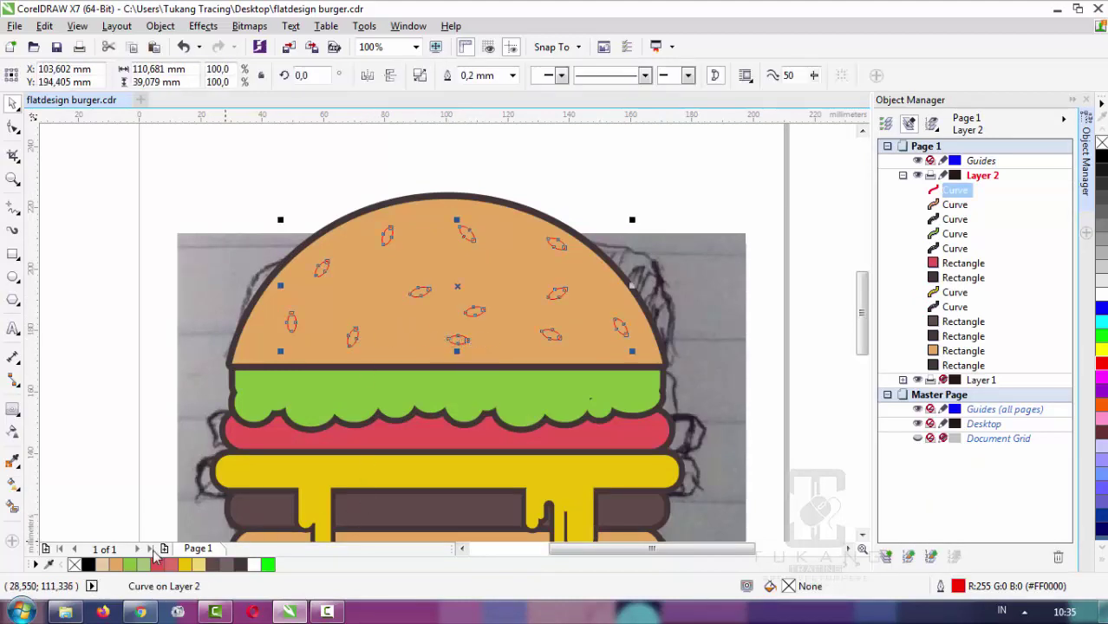
left_click(102, 565)
scroll(484, 198, "down", 1)
left_click(198, 163)
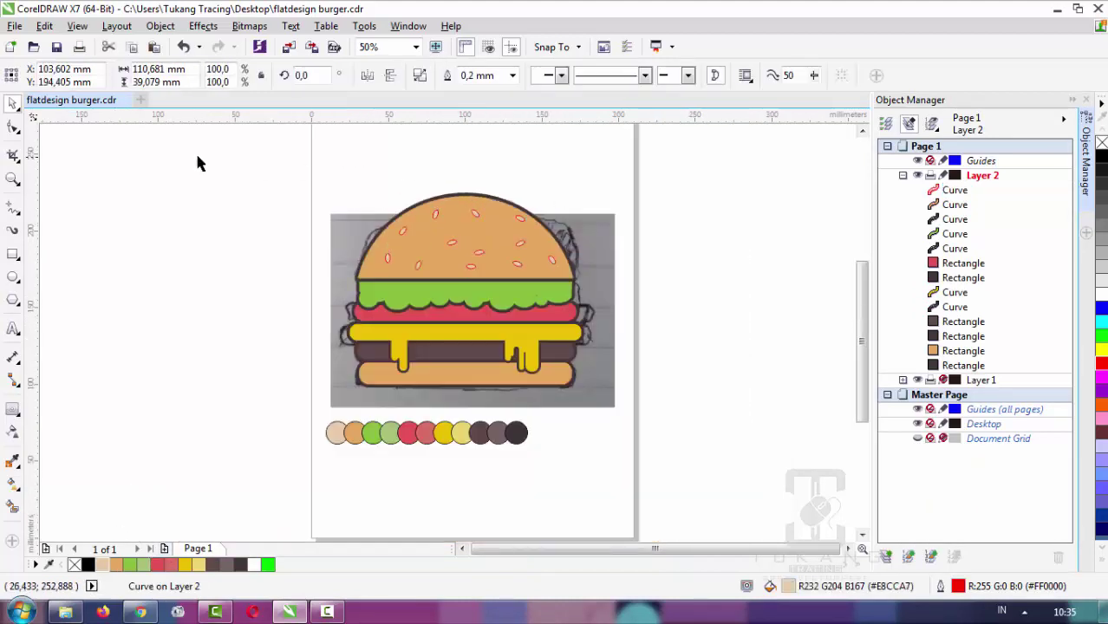
left_click_drag(198, 163, 658, 396)
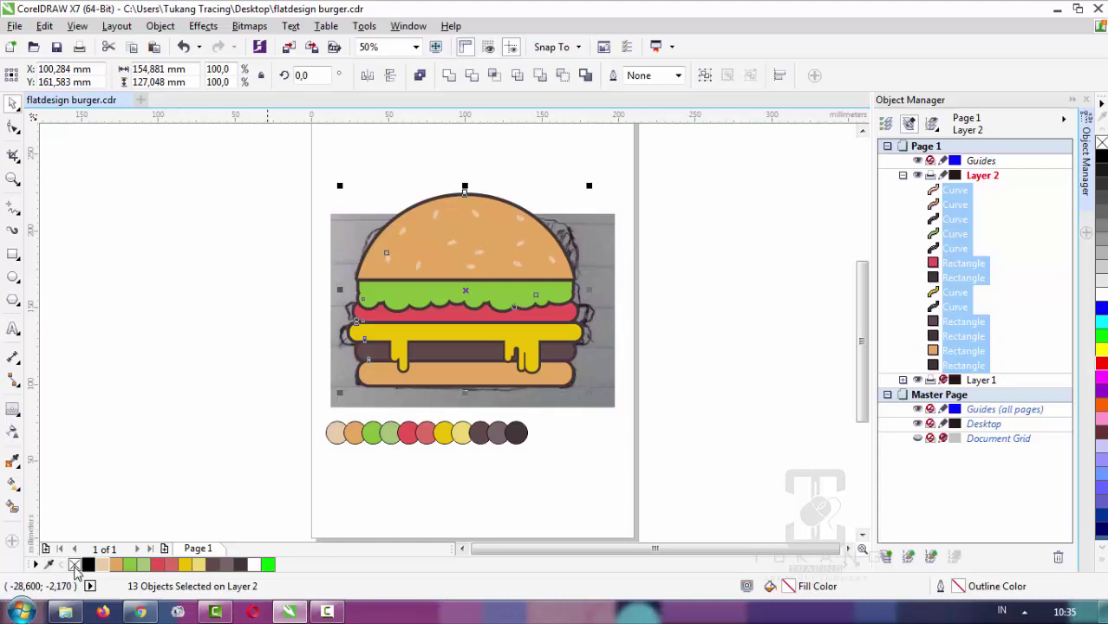
left_click(692, 274)
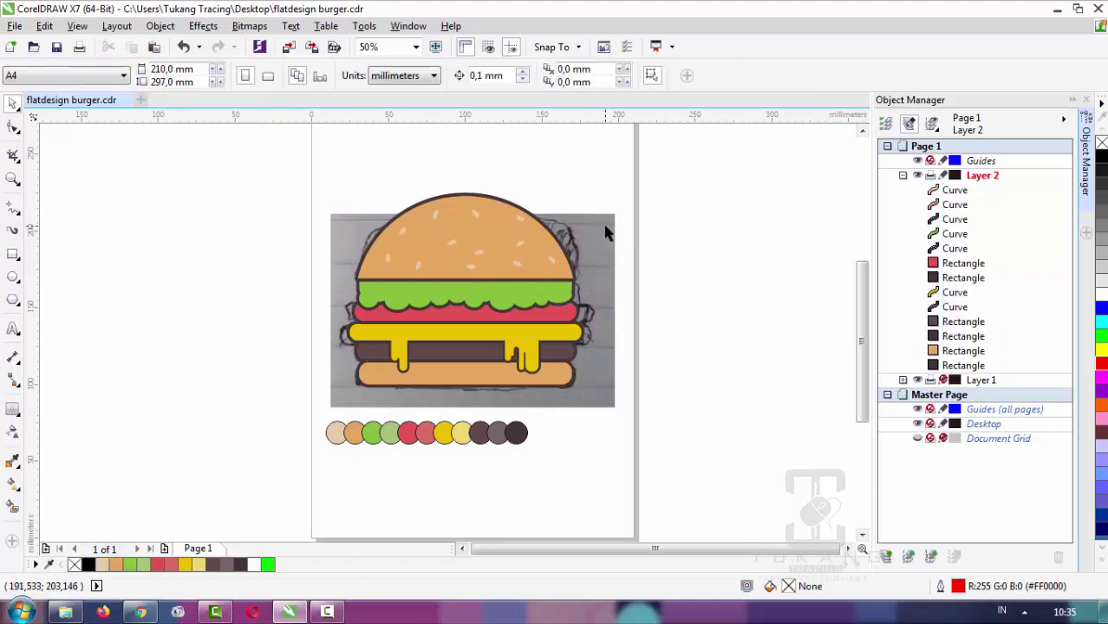
scroll(498, 259, "up", 1)
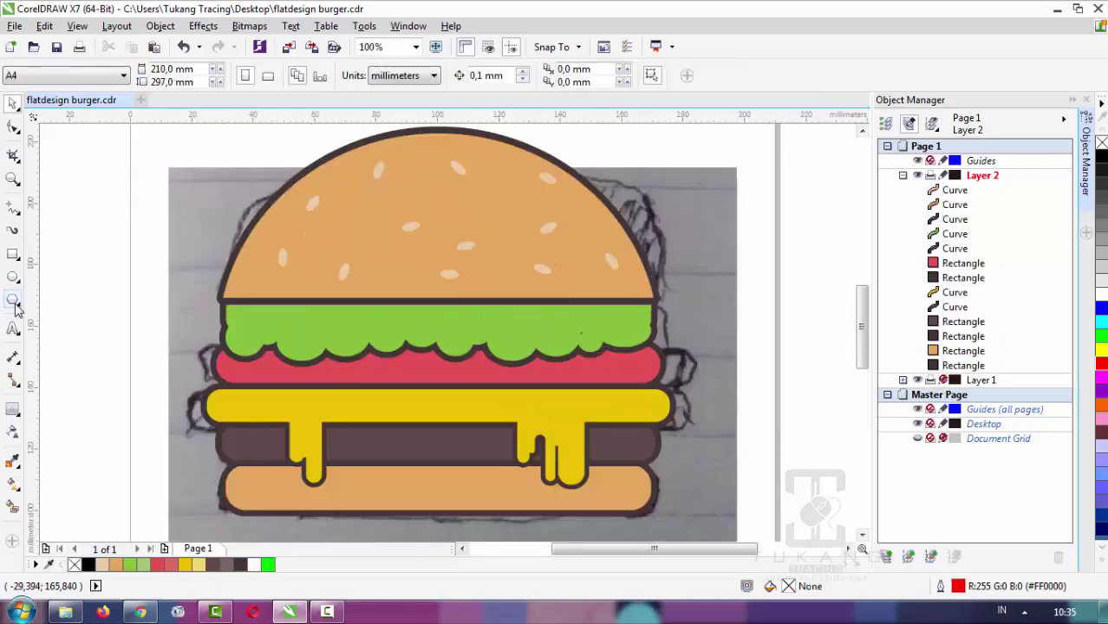
left_click(219, 302)
scroll(220, 305, "up", 1)
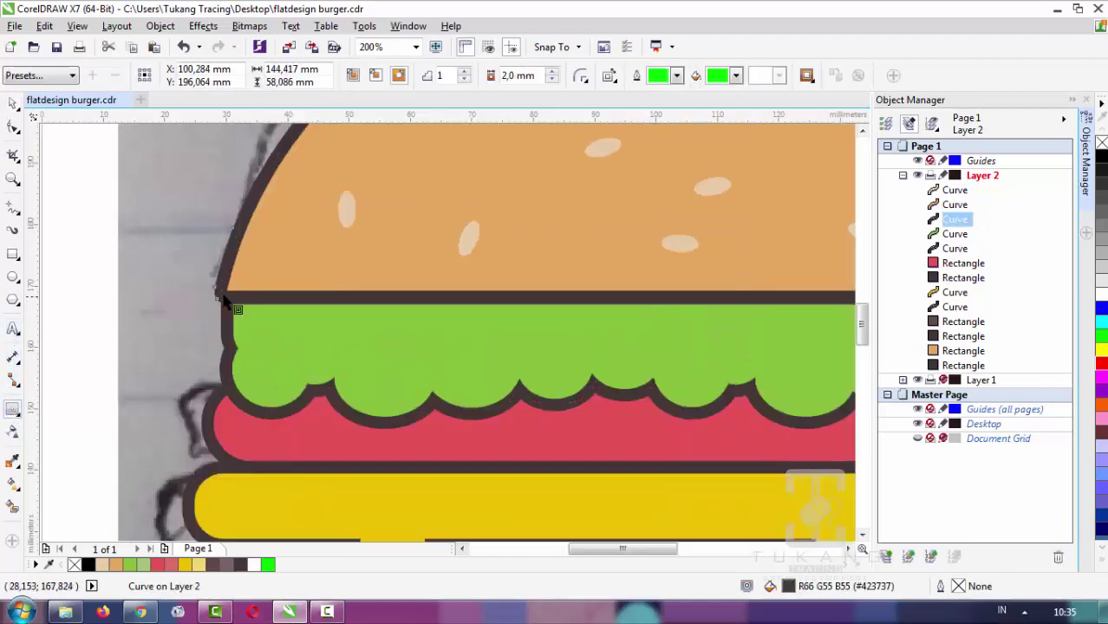
scroll(463, 270, "down", 2)
scroll(510, 268, "up", 2)
scroll(510, 268, "down", 1)
scroll(366, 317, "down", 1)
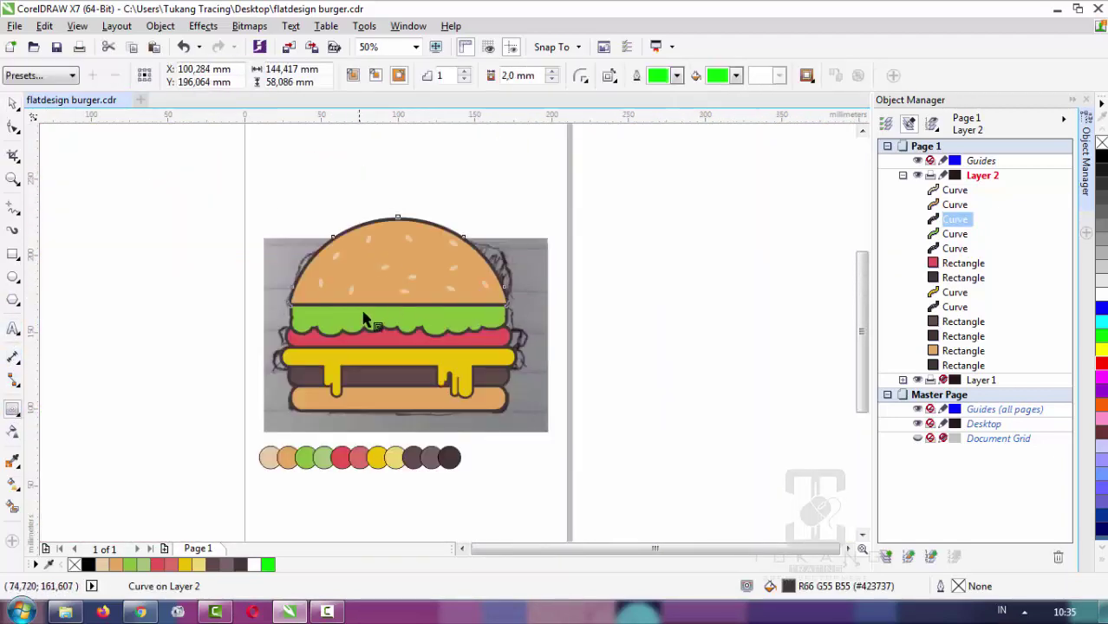
scroll(366, 317, "up", 2)
left_click_drag(366, 317, 366, 330)
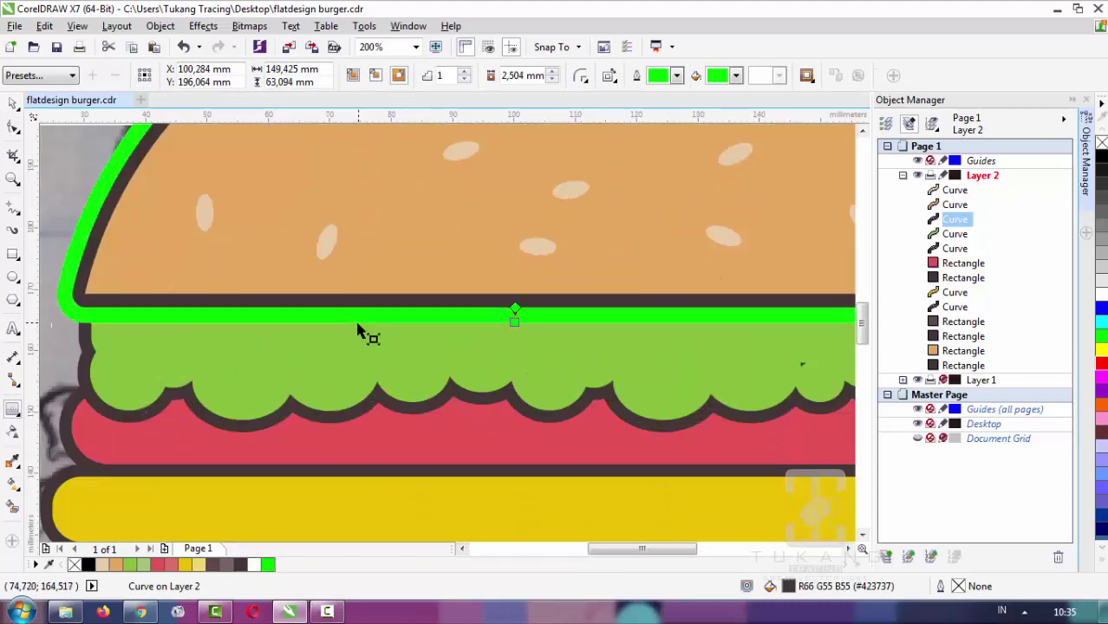
double_click(519, 75)
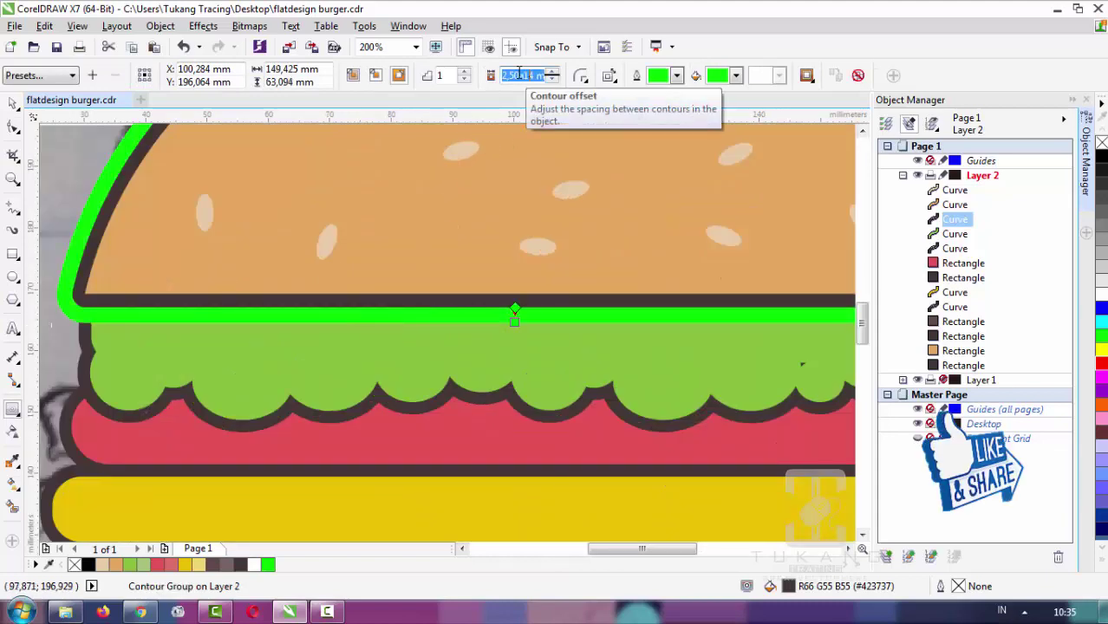
type("1")
key("Return")
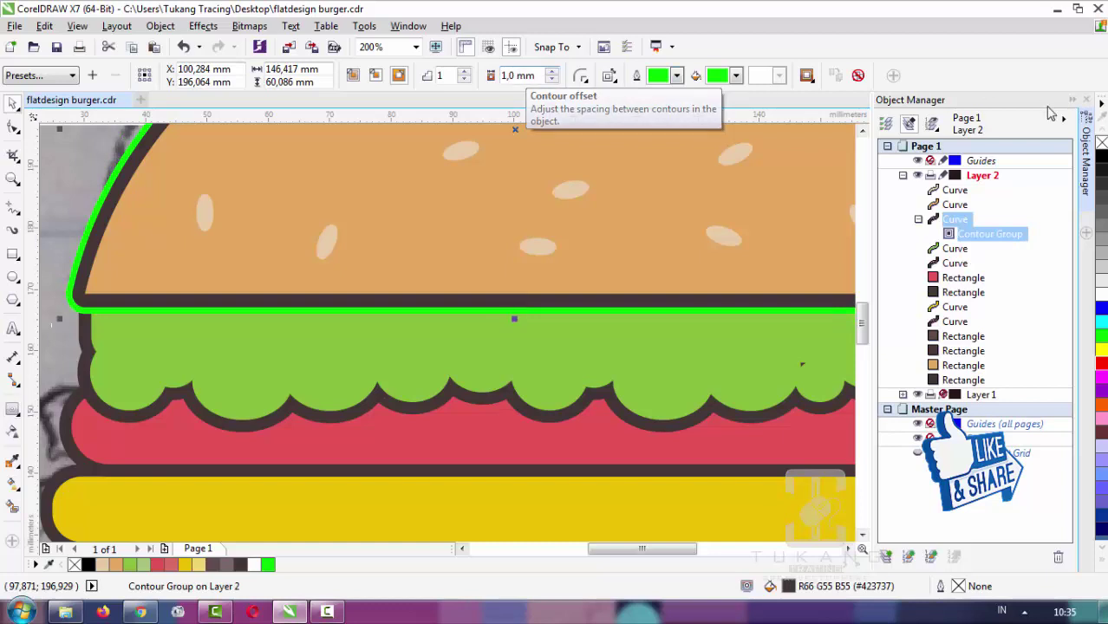
right_click(989, 234)
left_click(987, 264)
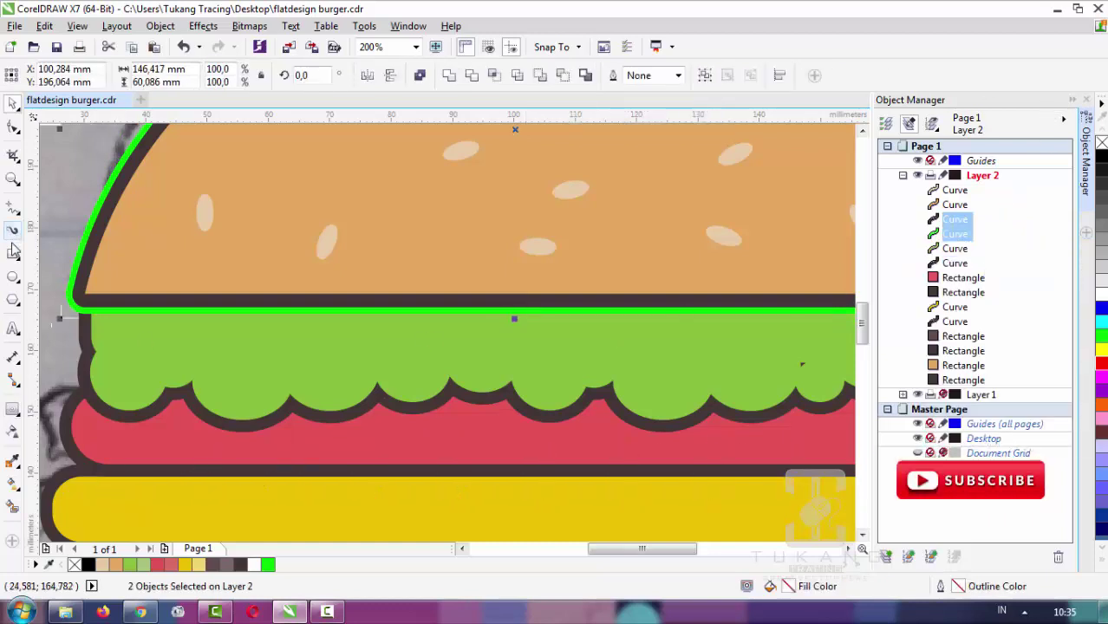
left_click(13, 251)
left_click_drag(139, 310, 753, 464)
scroll(552, 347, "down", 1)
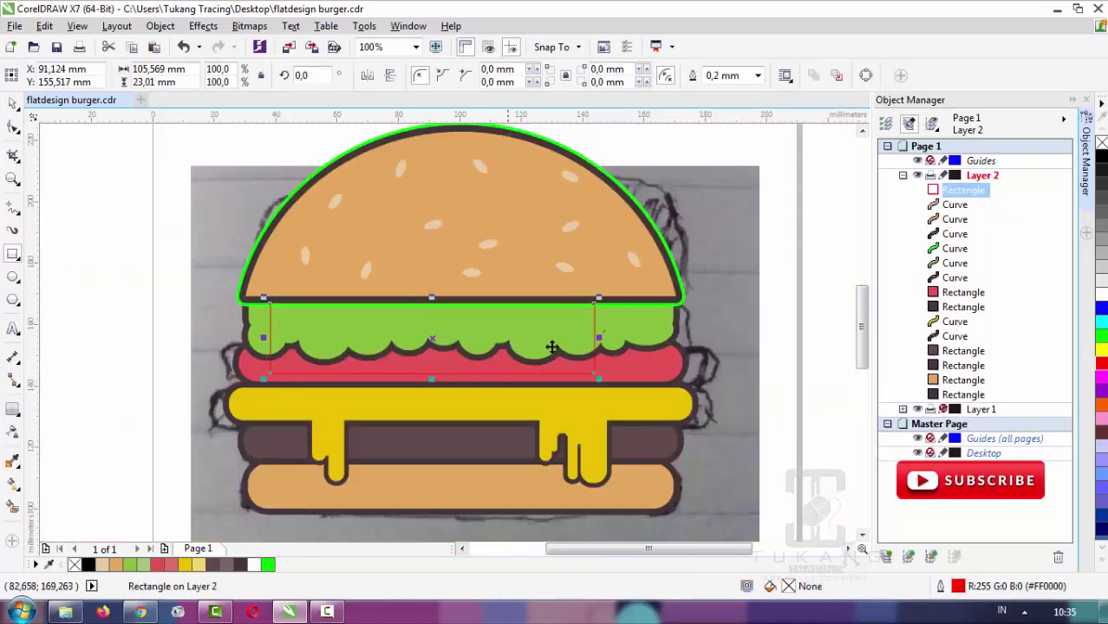
left_click_drag(599, 337, 717, 312)
scroll(657, 274, "up", 1)
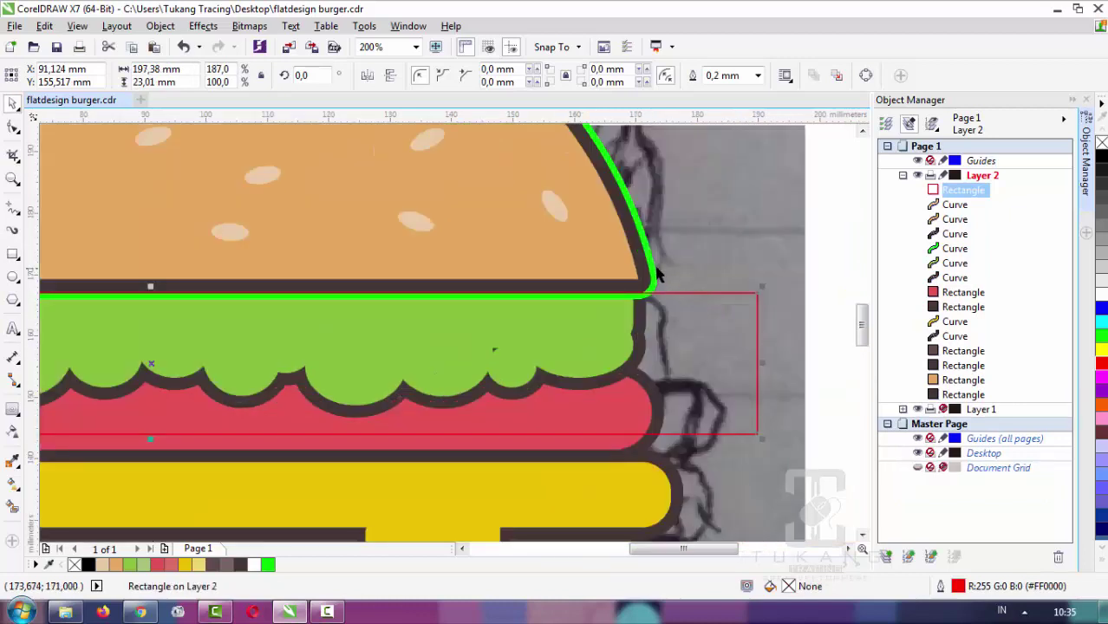
left_click(656, 274, "shift")
left_click(648, 265)
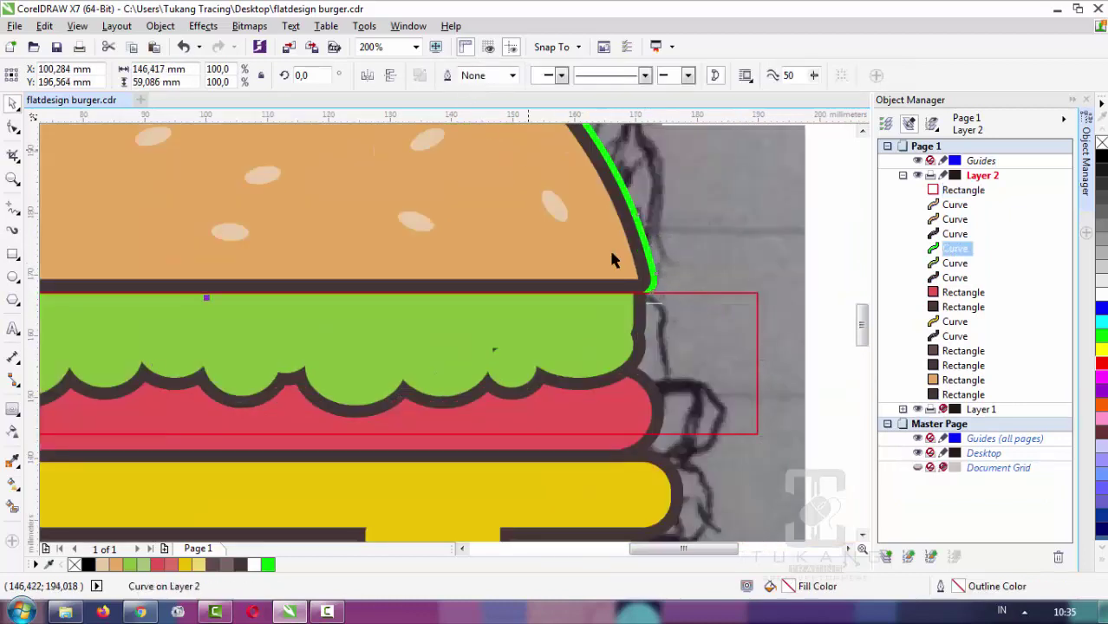
left_click(681, 343)
key("Delete")
left_click(650, 269)
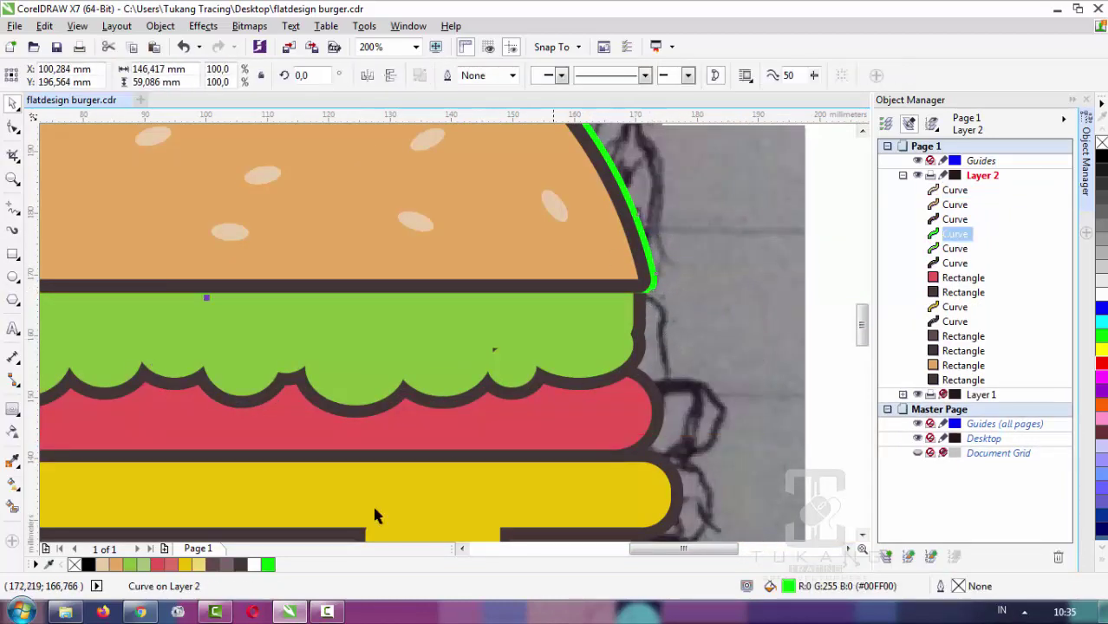
left_click(241, 565)
scroll(627, 317, "down", 3)
left_click(688, 301)
scroll(538, 258, "up", 2)
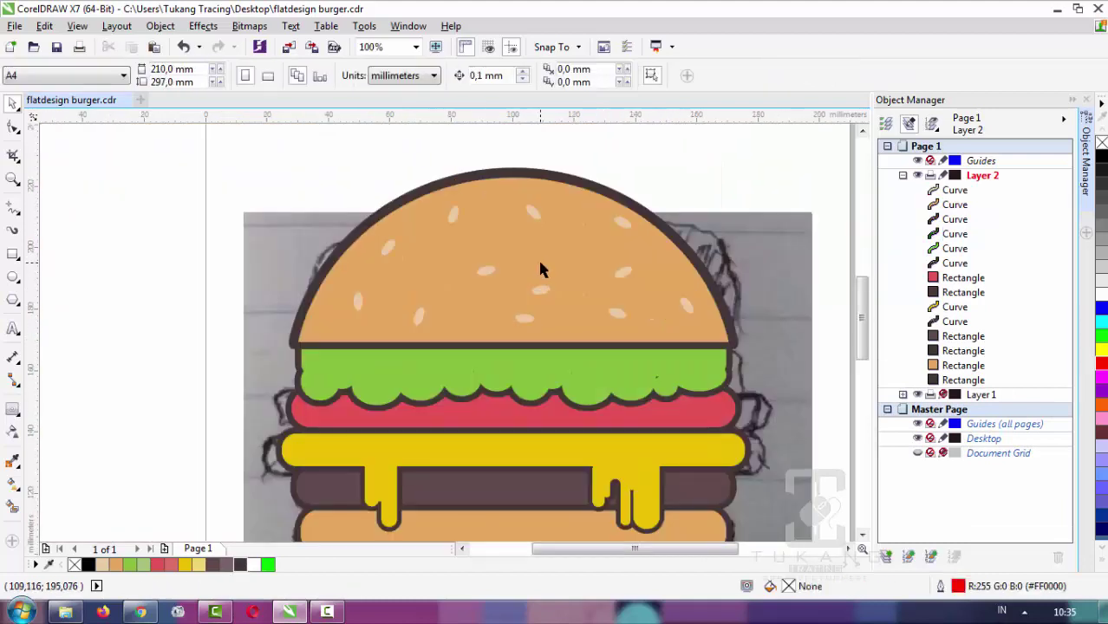
left_click(737, 350)
Delete the extra outline curve, leaving only the burger parts
key("Delete")
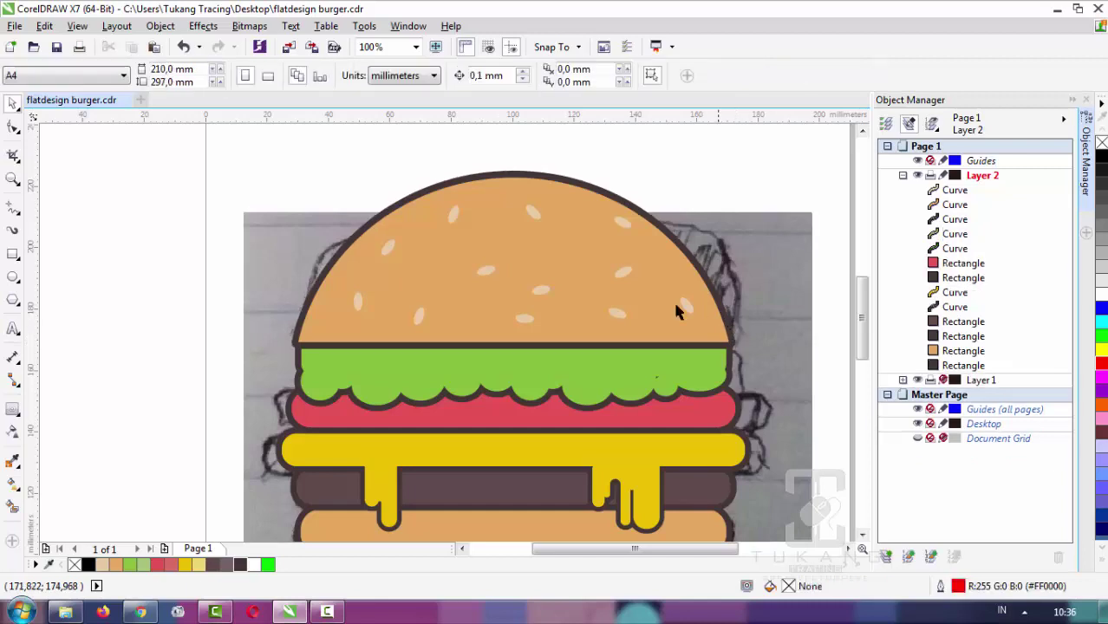
scroll(554, 248, "down", 1)
left_click_drag(412, 217, 686, 416)
scroll(601, 263, "up", 1)
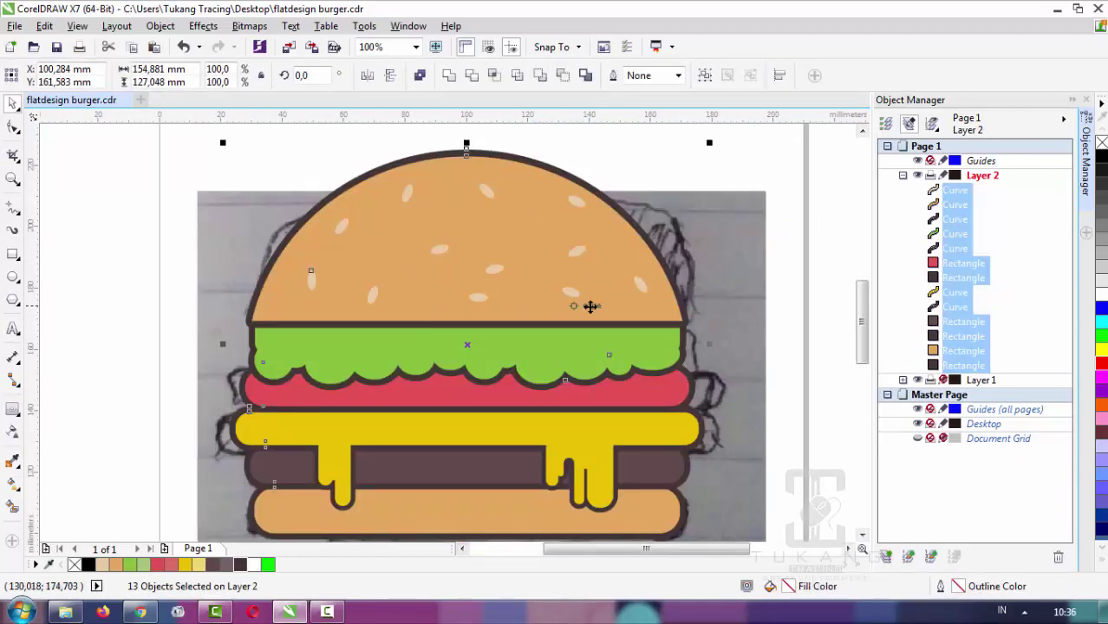
scroll(594, 305, "down", 1)
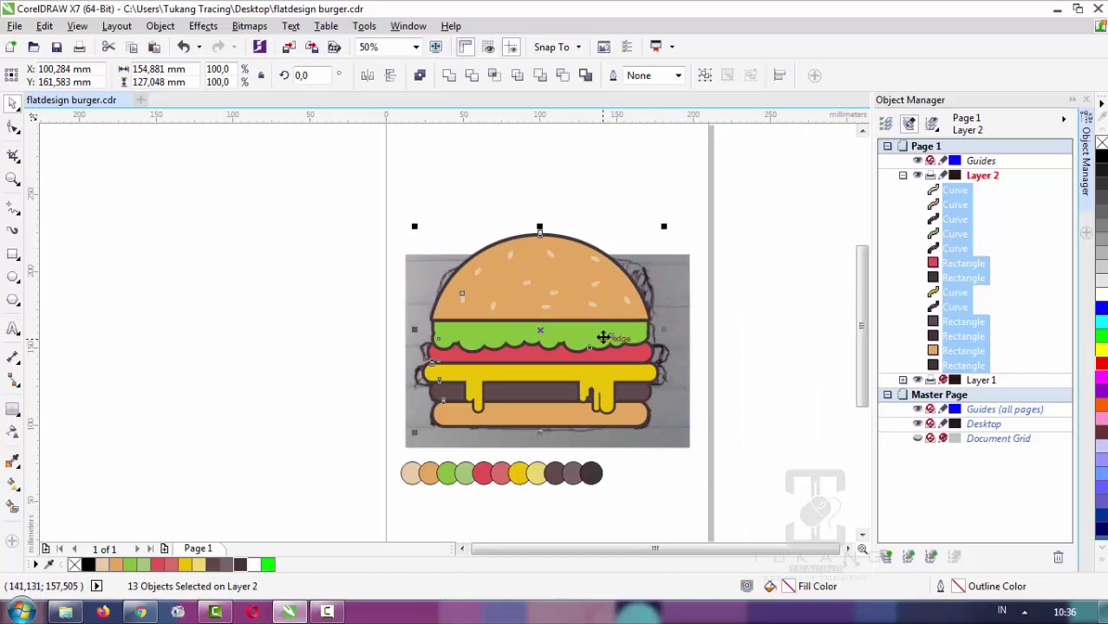
left_click(683, 411)
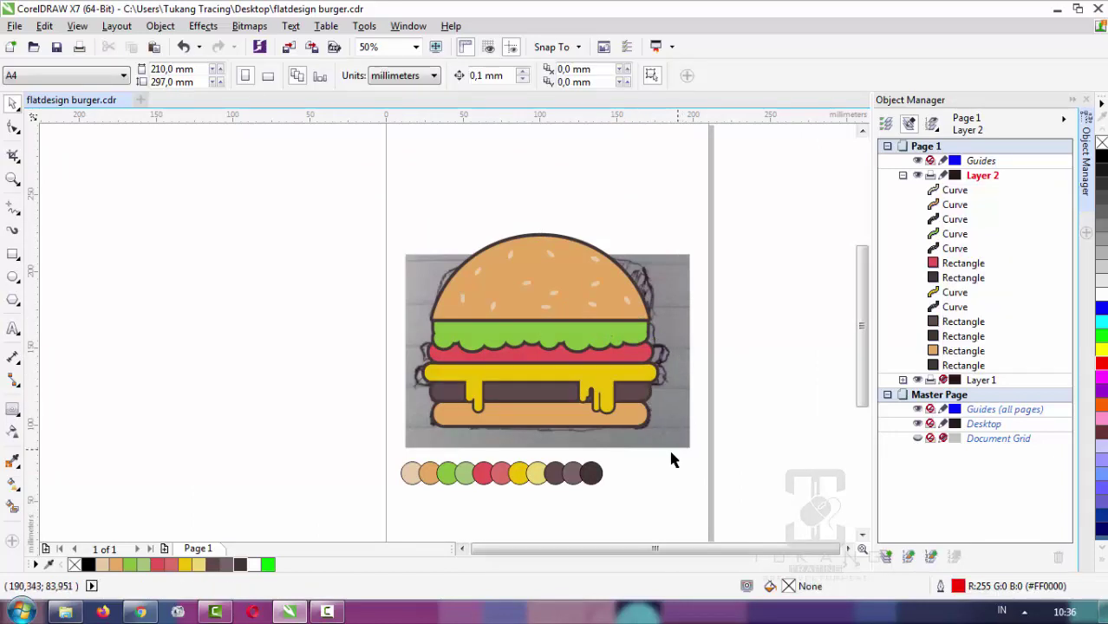
Drop a copy of all burger parts to the left of the page, beside the sketch
left_click_drag(690, 450, 341, 227)
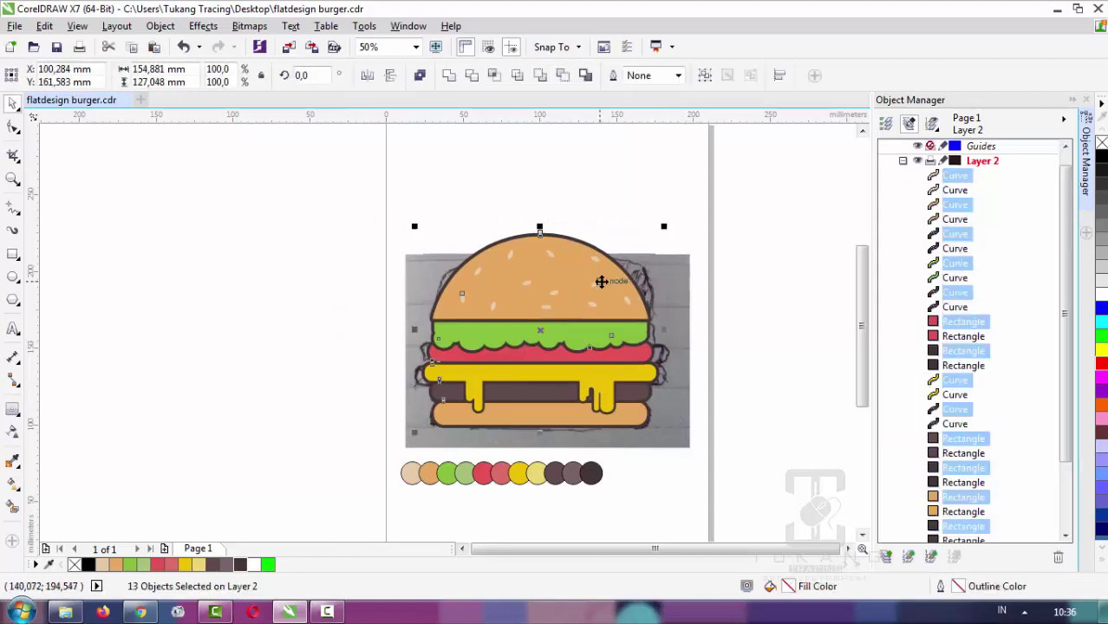
left_click_drag(602, 279, 269, 286)
scroll(377, 248, "down", 2)
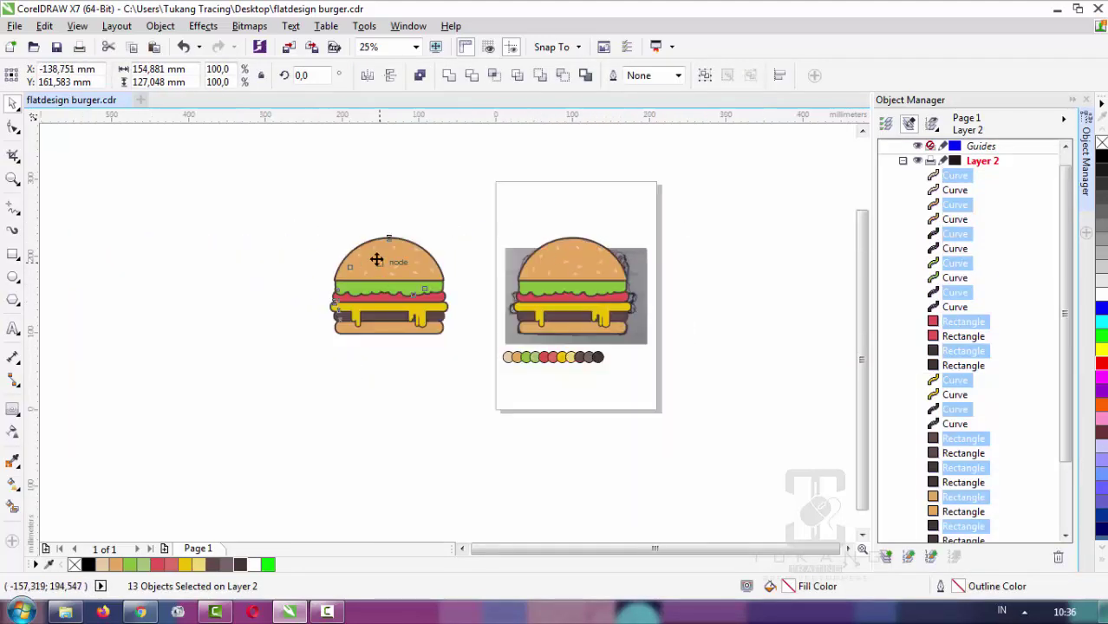
scroll(563, 265, "up", 2)
left_click(564, 275)
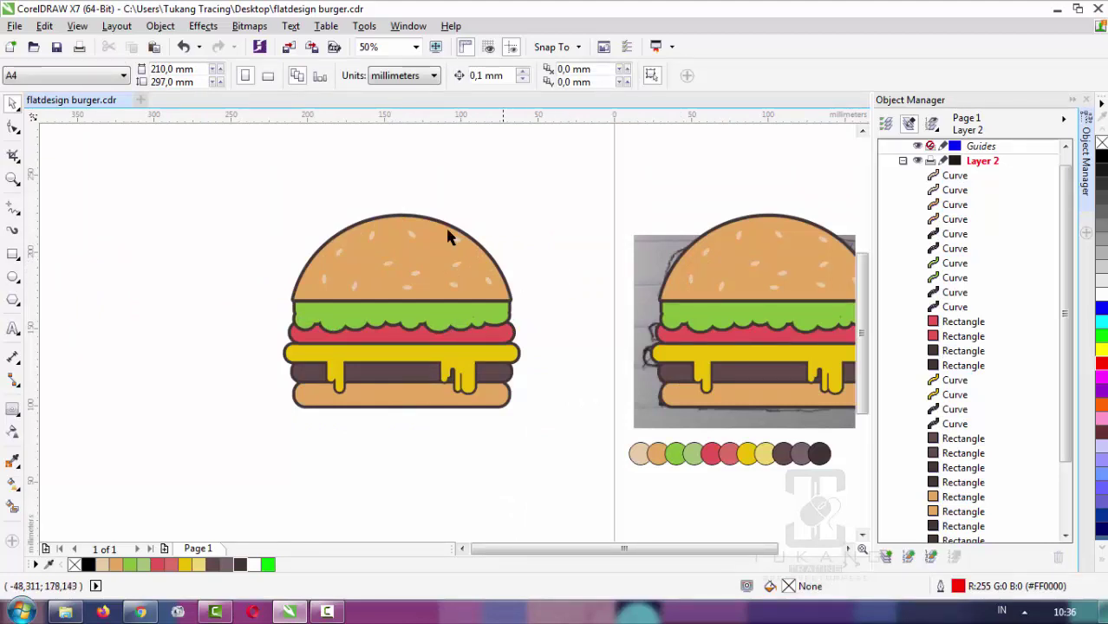
Zoom in to frame the copied burger
key("z")
left_click_drag(246, 203, 564, 427)
key("space")
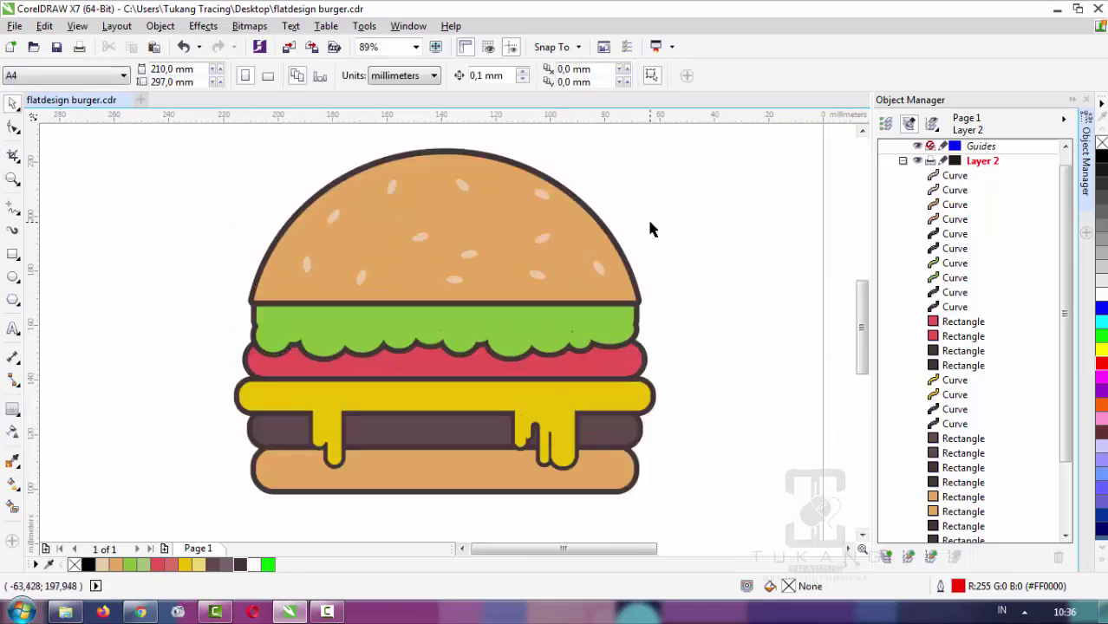